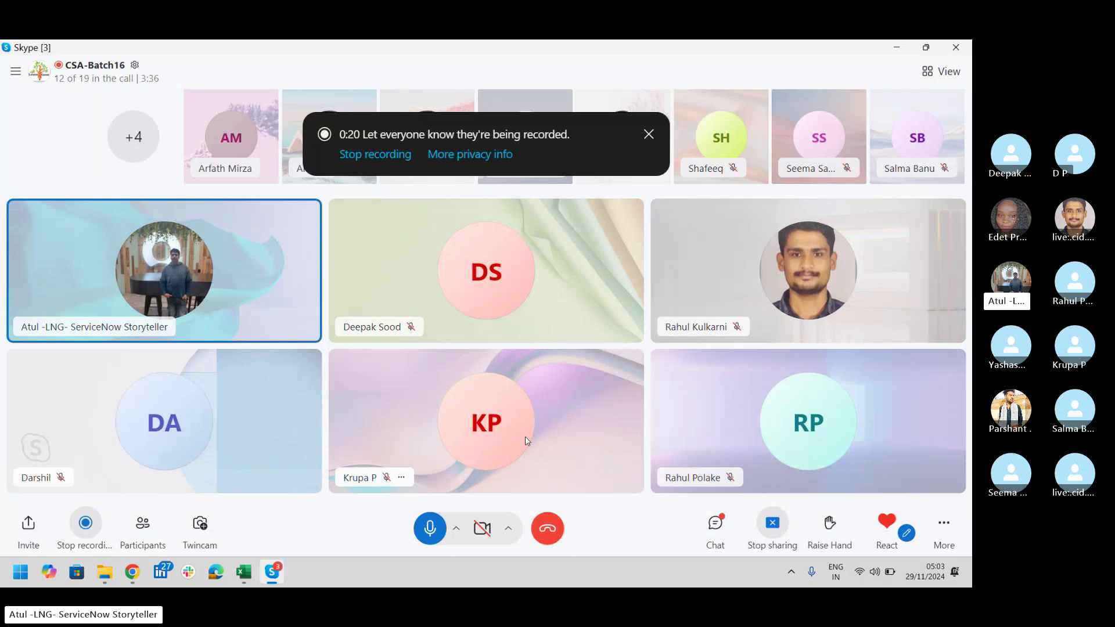
Step: Launch Notepad from the system search and jump to the top of the notes
key("super")
type("note")
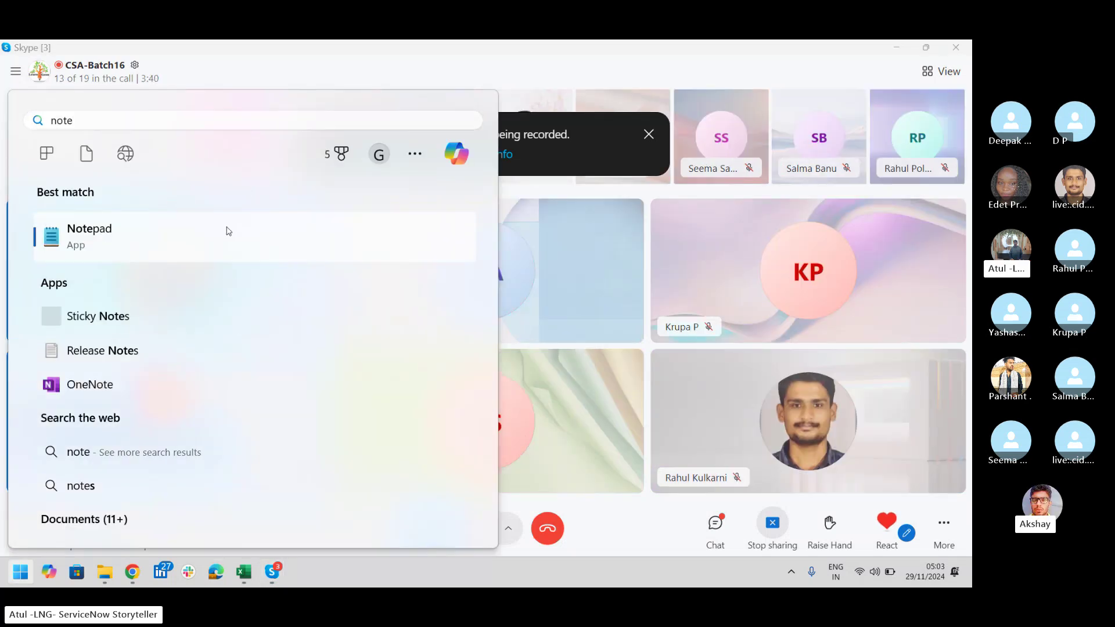
left_click(229, 231)
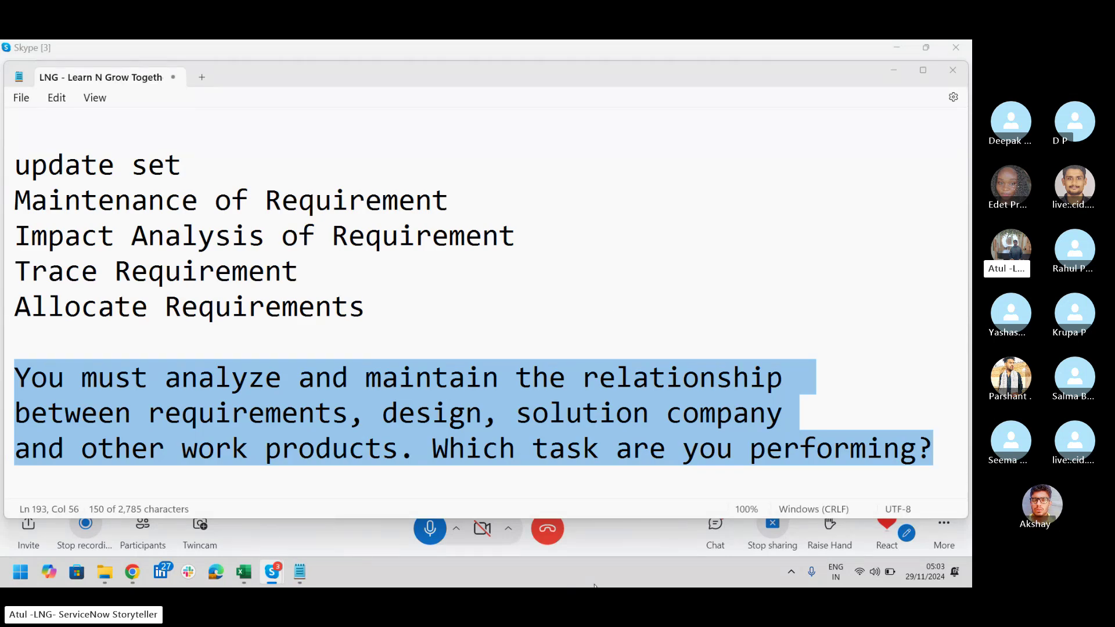
left_click(604, 404)
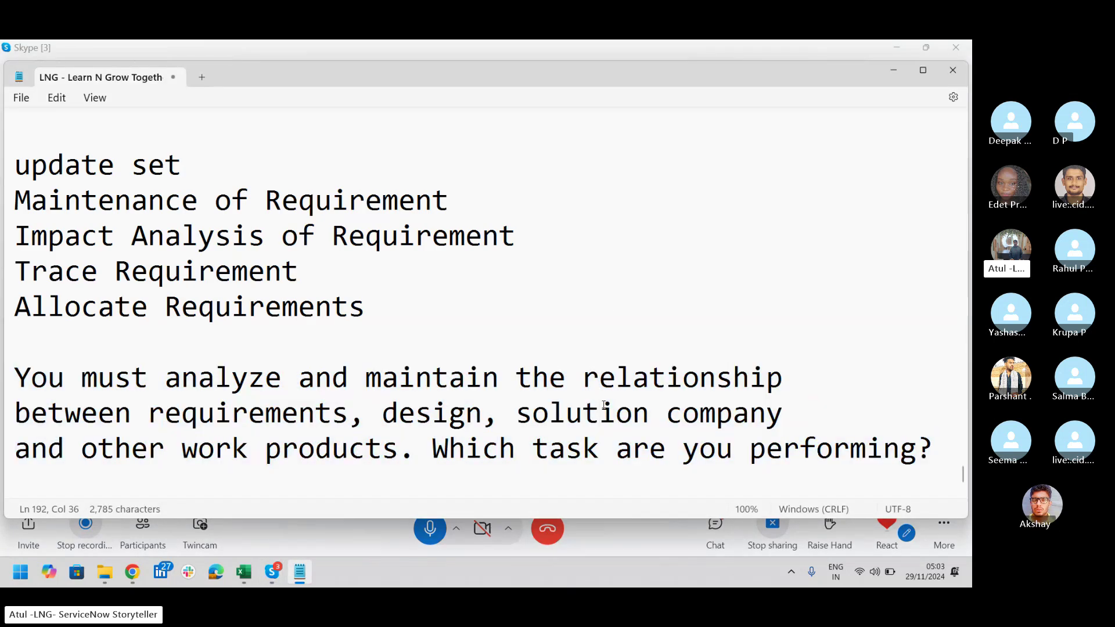
key("ctrl+Home")
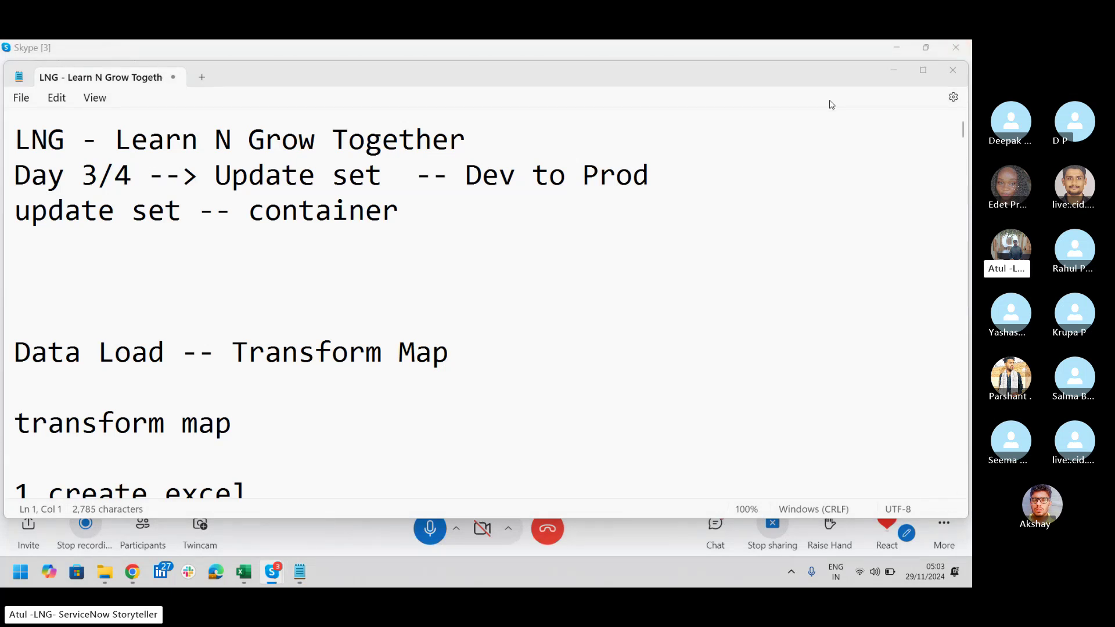
key("alt+Tab")
key("alt+Tab")
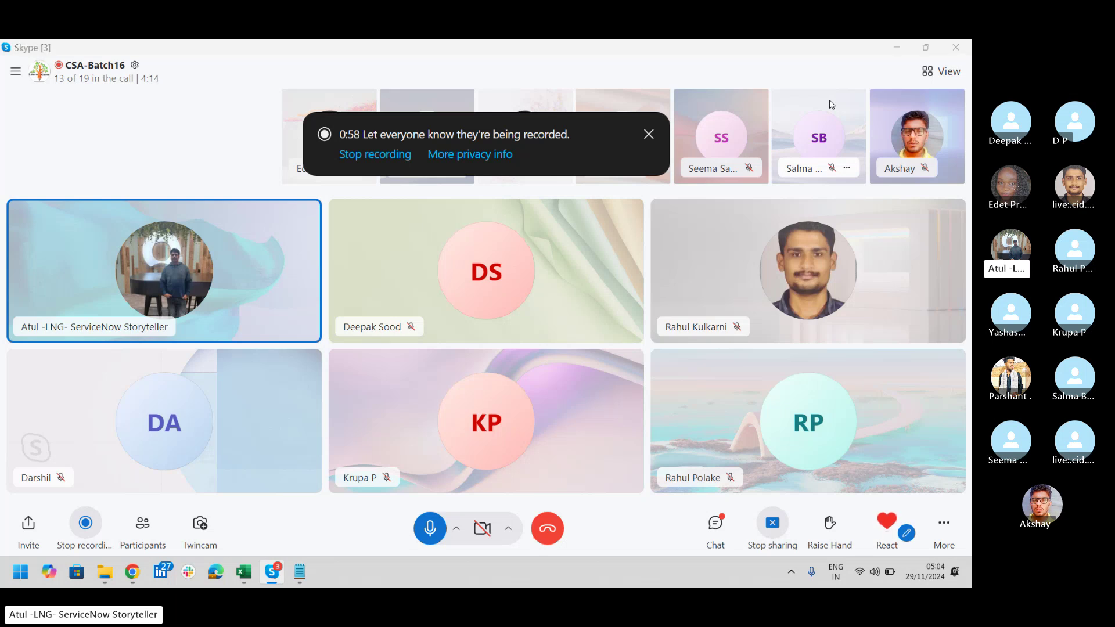
Step: Write 'email Notifications' on the empty fourth line of the notes
key("alt+Tab")
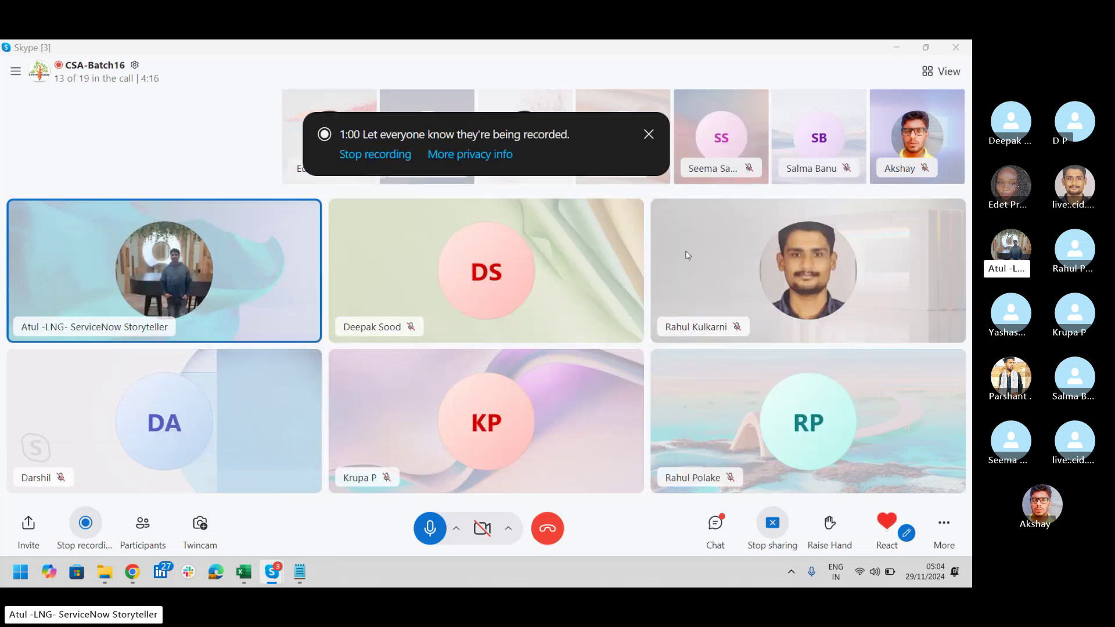
left_click(306, 574)
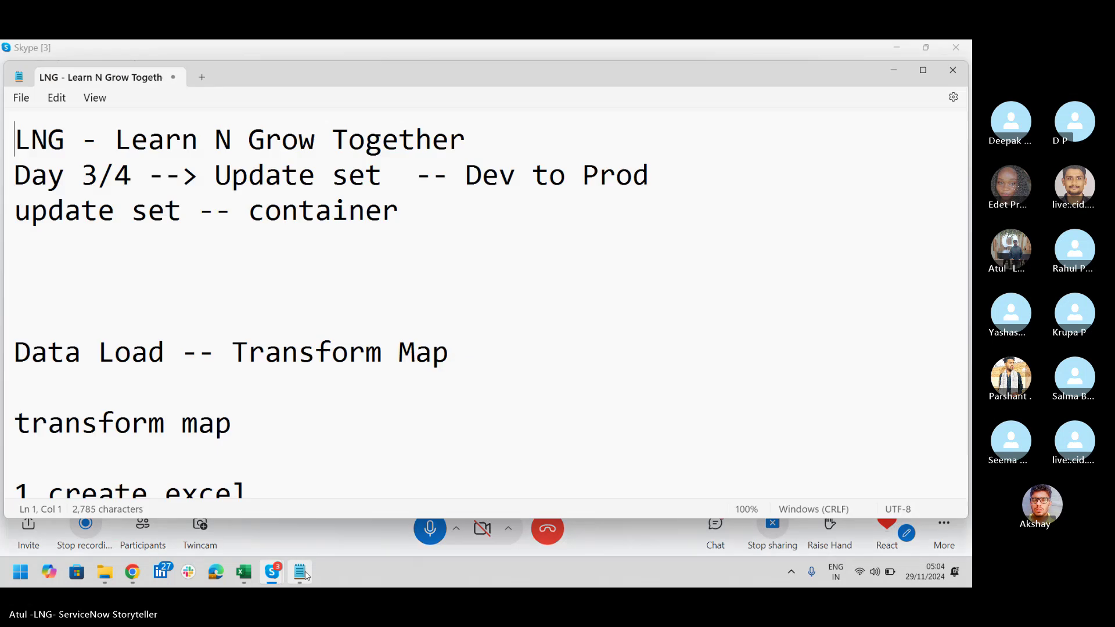
left_click(148, 257)
type("emai")
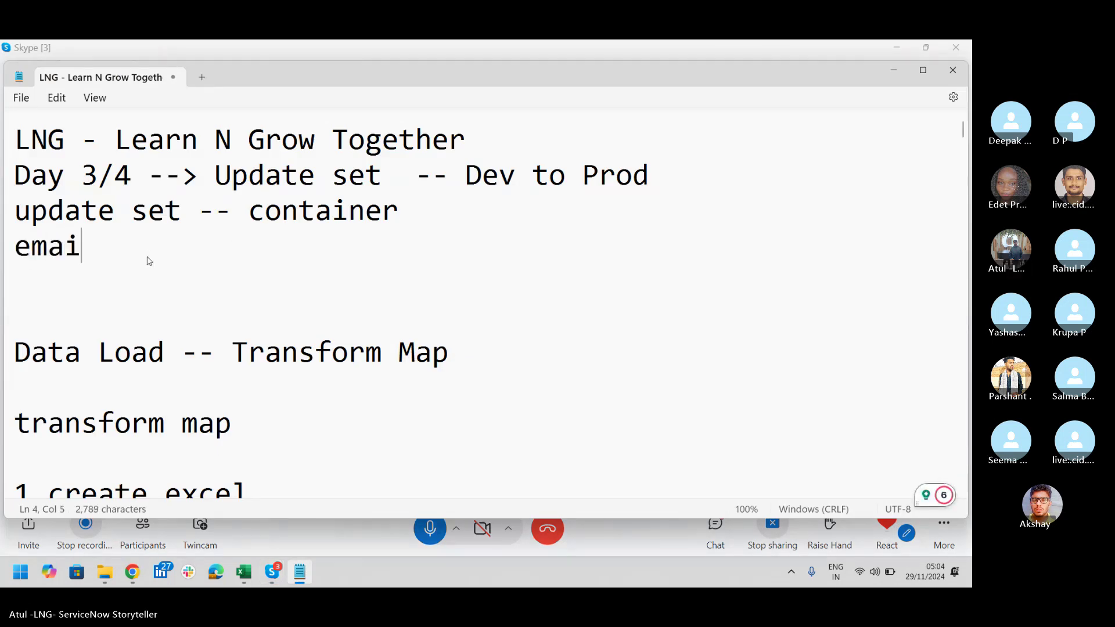
type("l Not")
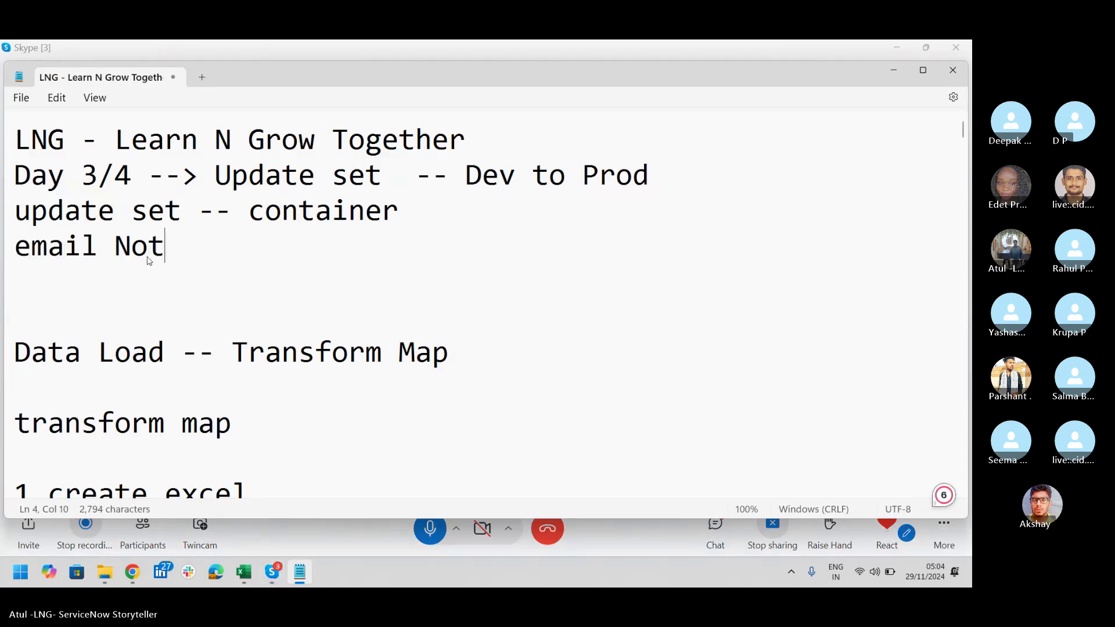
type("ifications")
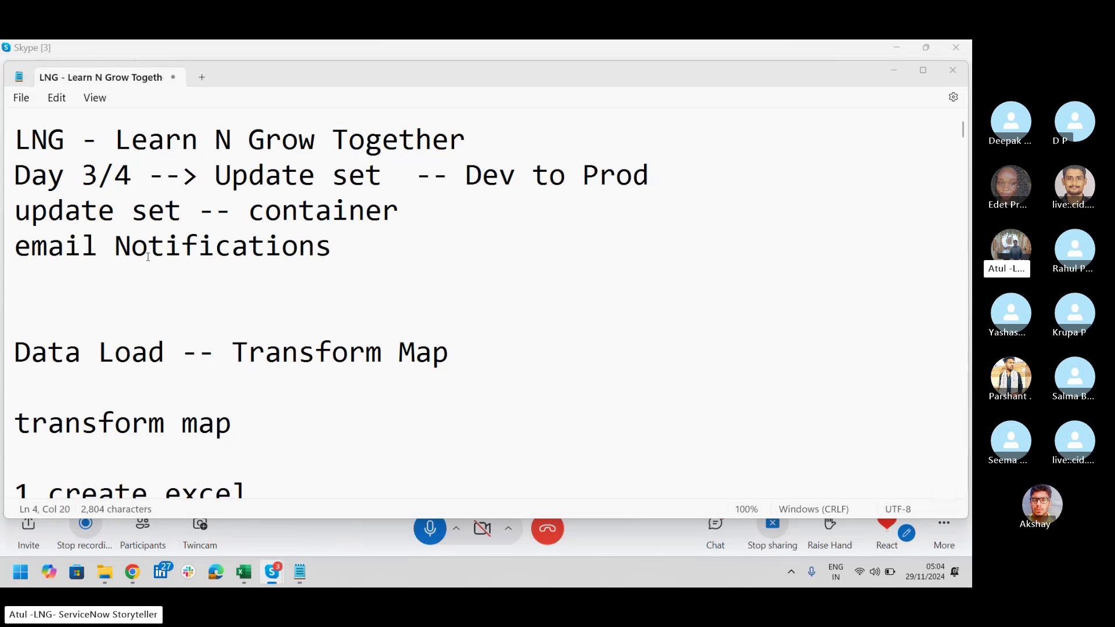
key("alt+Tab")
key("alt+Tab")
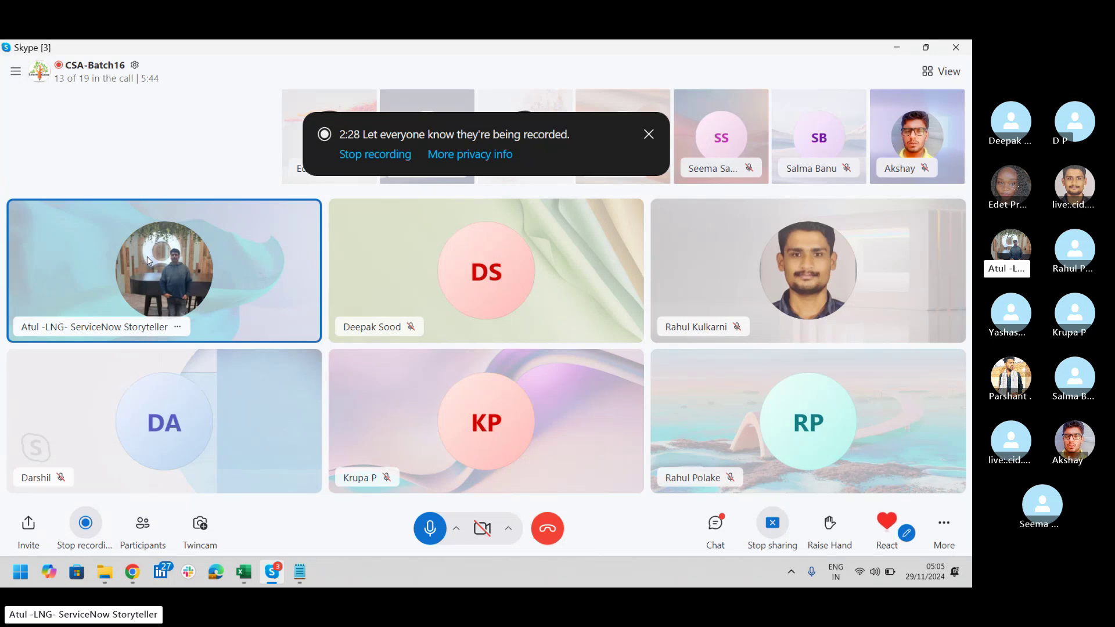
Step: Add the line 'Account -- Properties -- config' to the Notepad notes
key("alt+Tab")
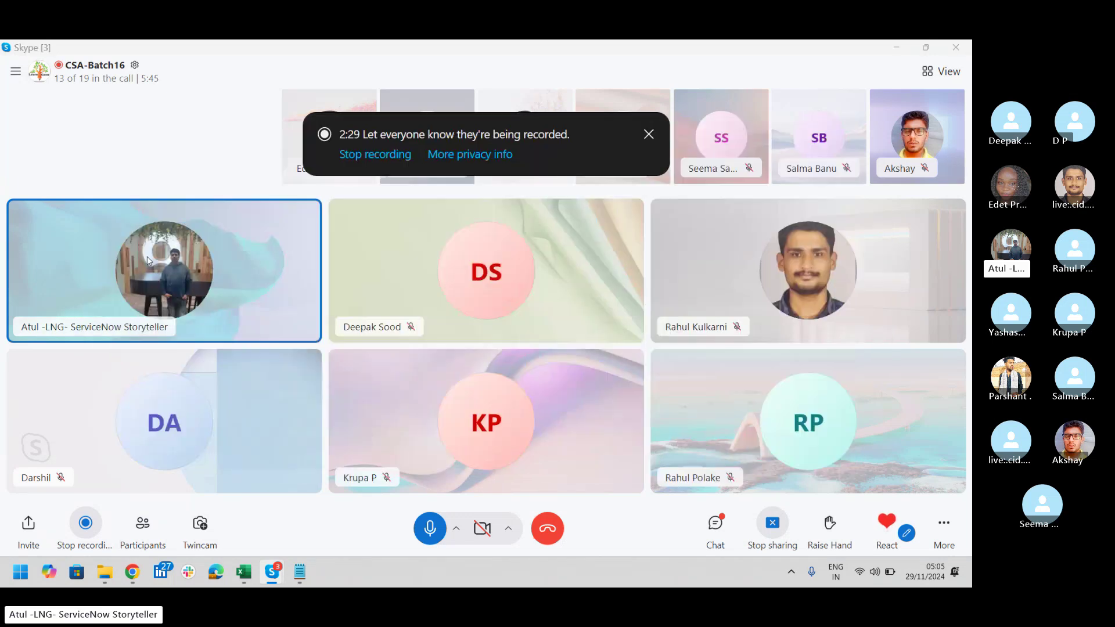
left_click(300, 573)
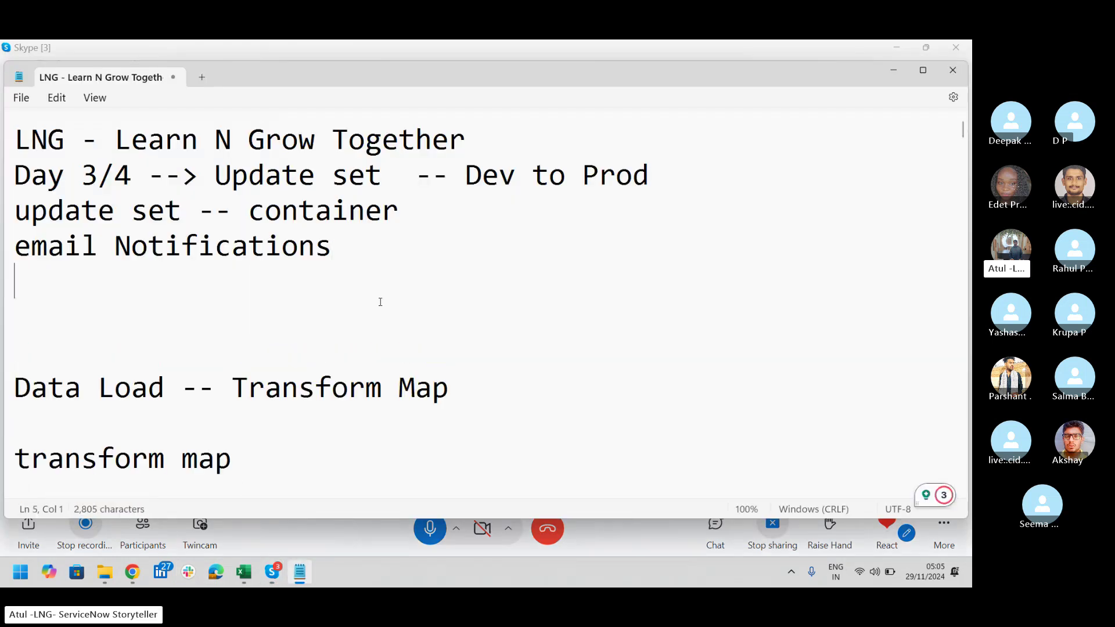
type("Acc")
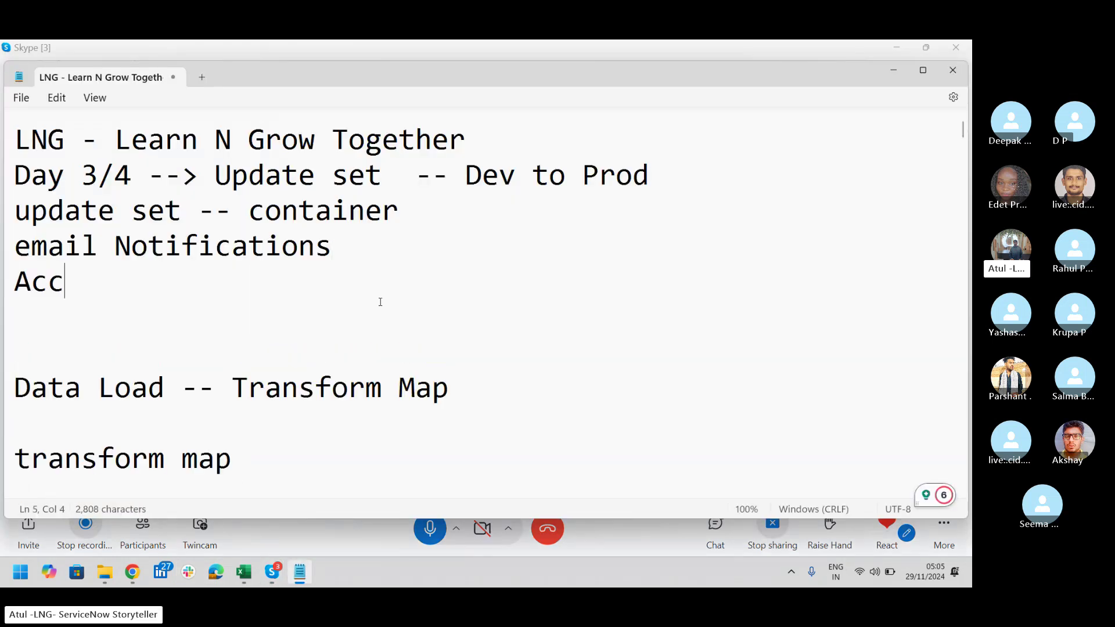
type("ount --")
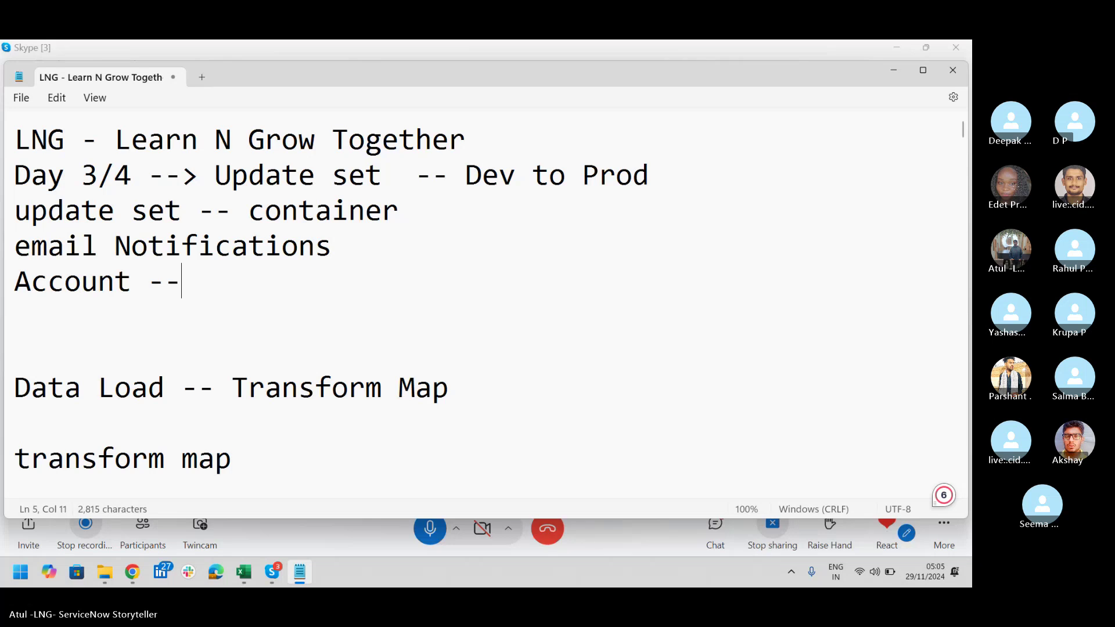
type(" Proper")
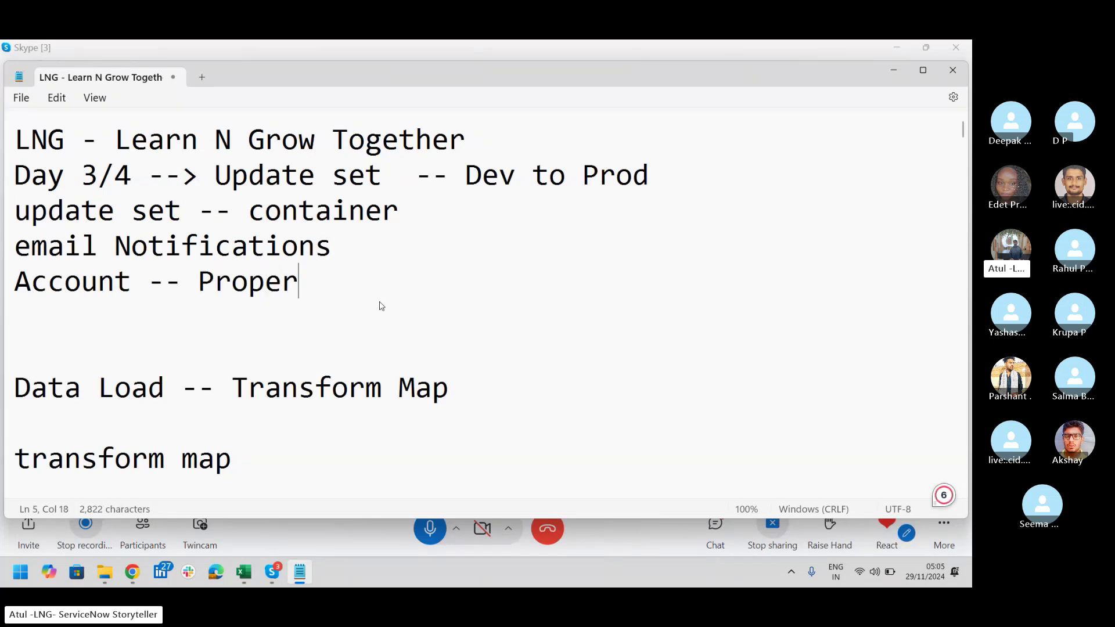
type("ties -")
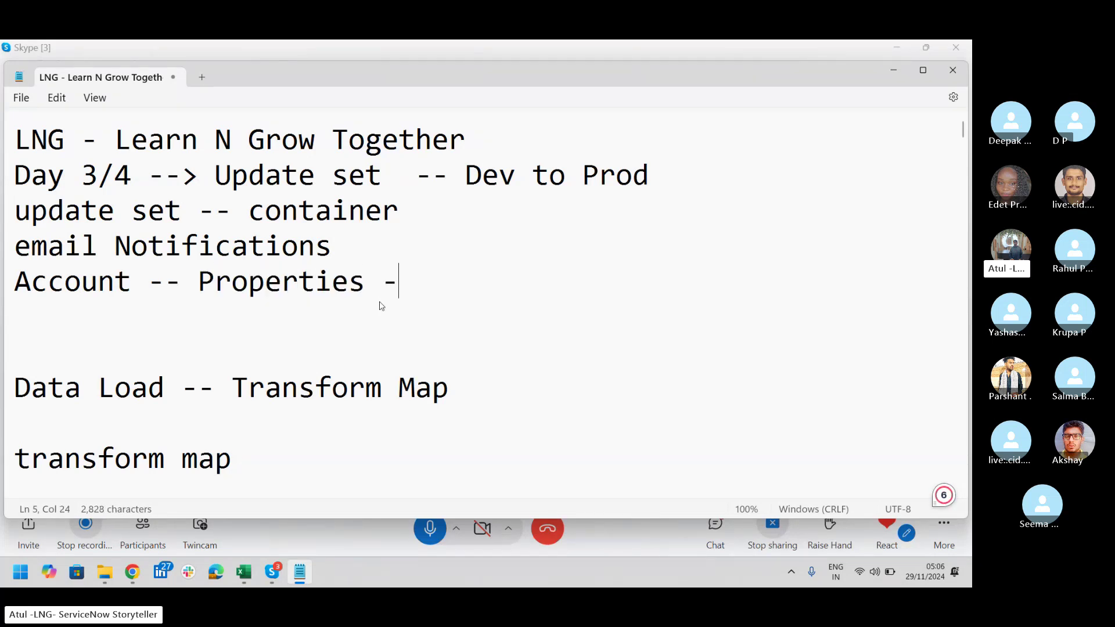
type("- config")
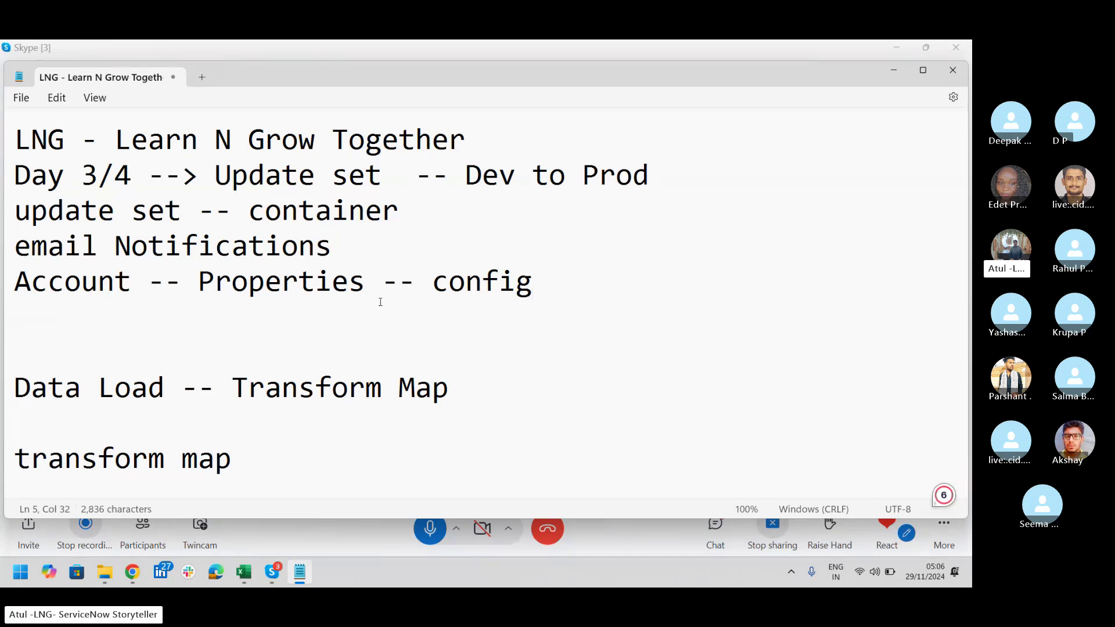
key("alt+Tab")
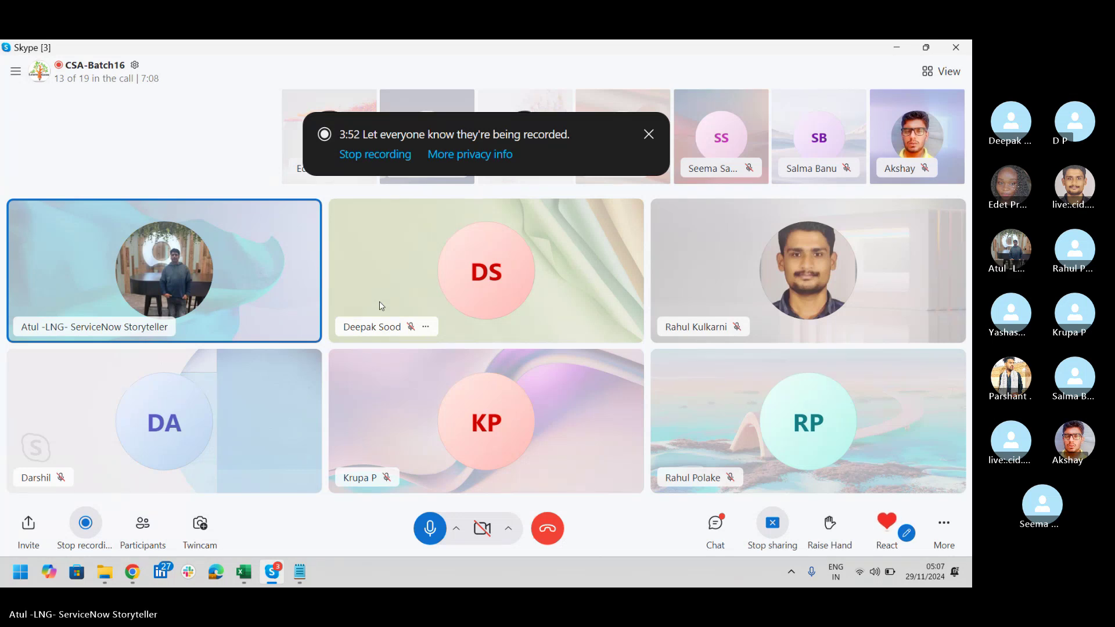
Step: Close LinkedIn and log into the ServiceNow instance as admin with the account password
left_click(152, 572)
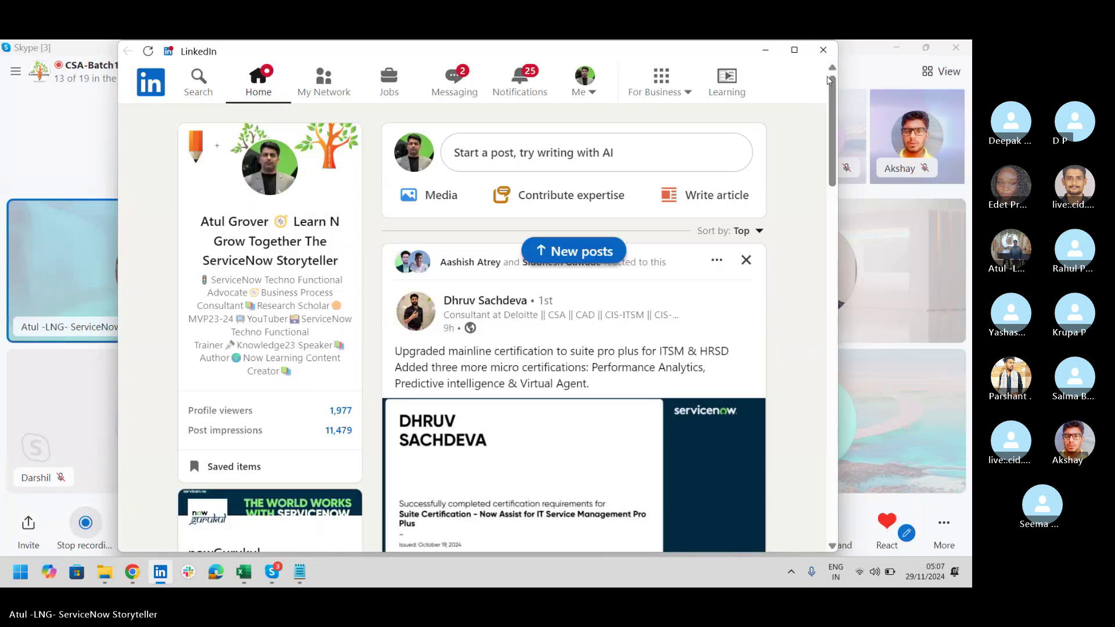
left_click(823, 50)
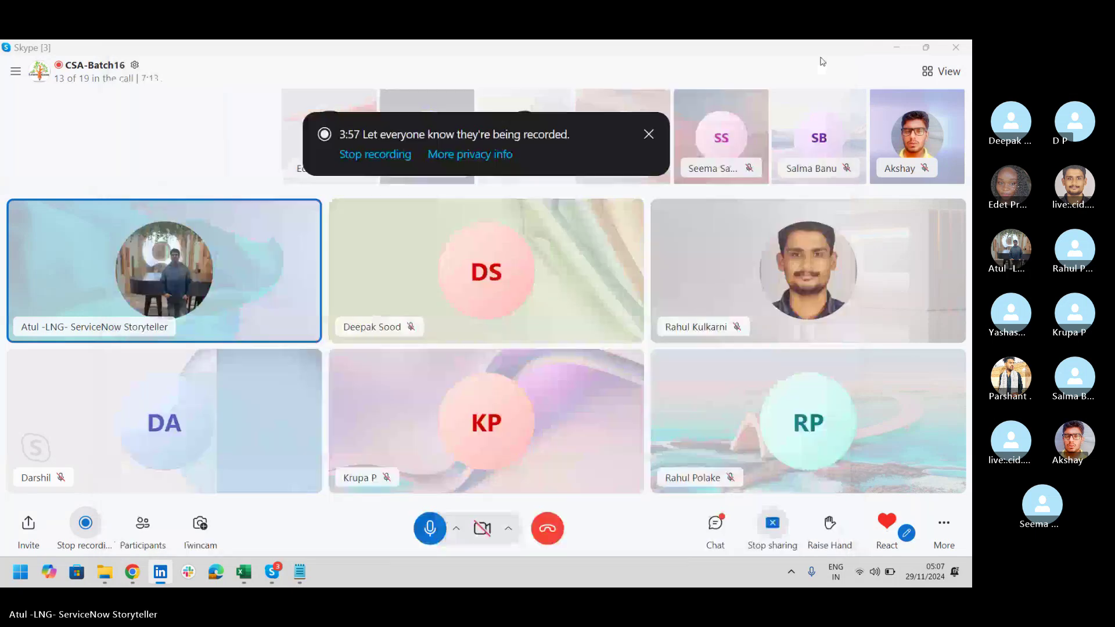
left_click(133, 572)
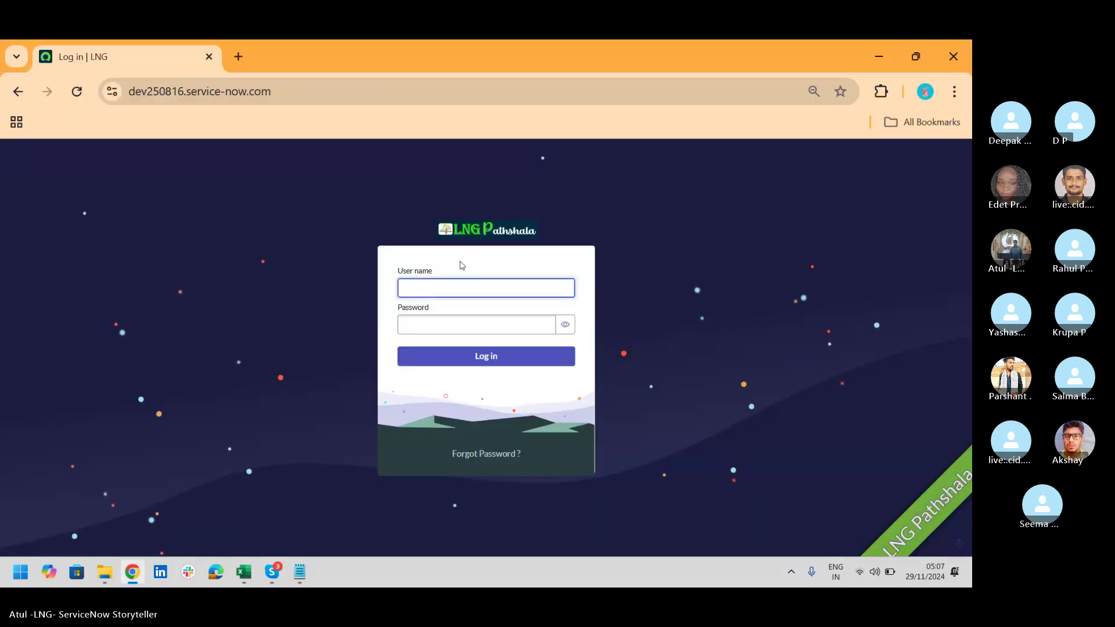
type("admin")
key("Tab")
type("•••••••••")
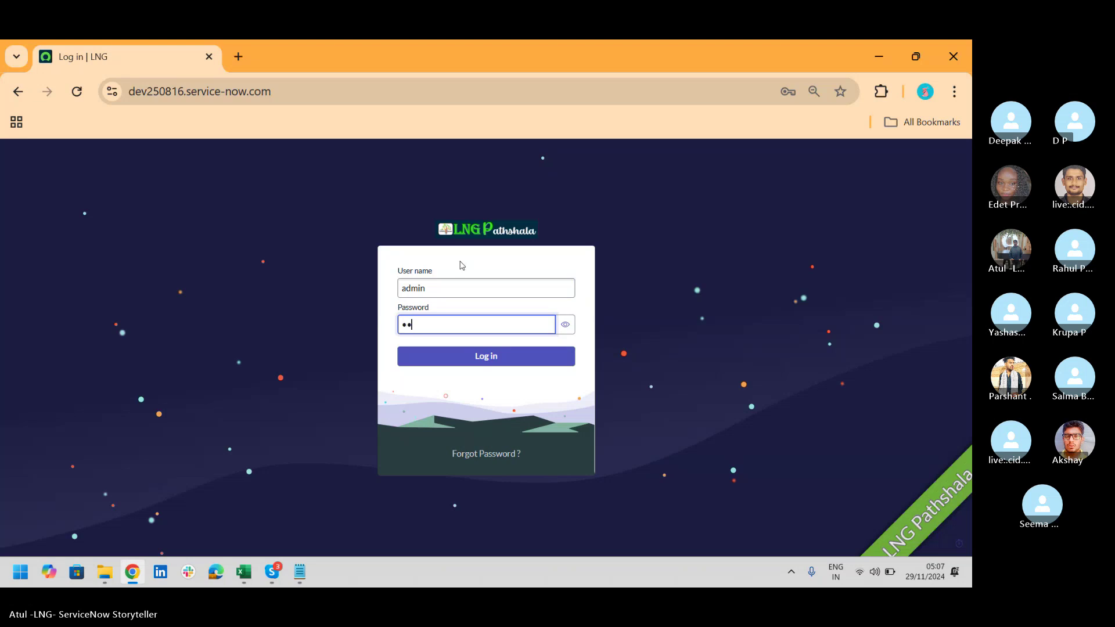
type("••")
key("Return")
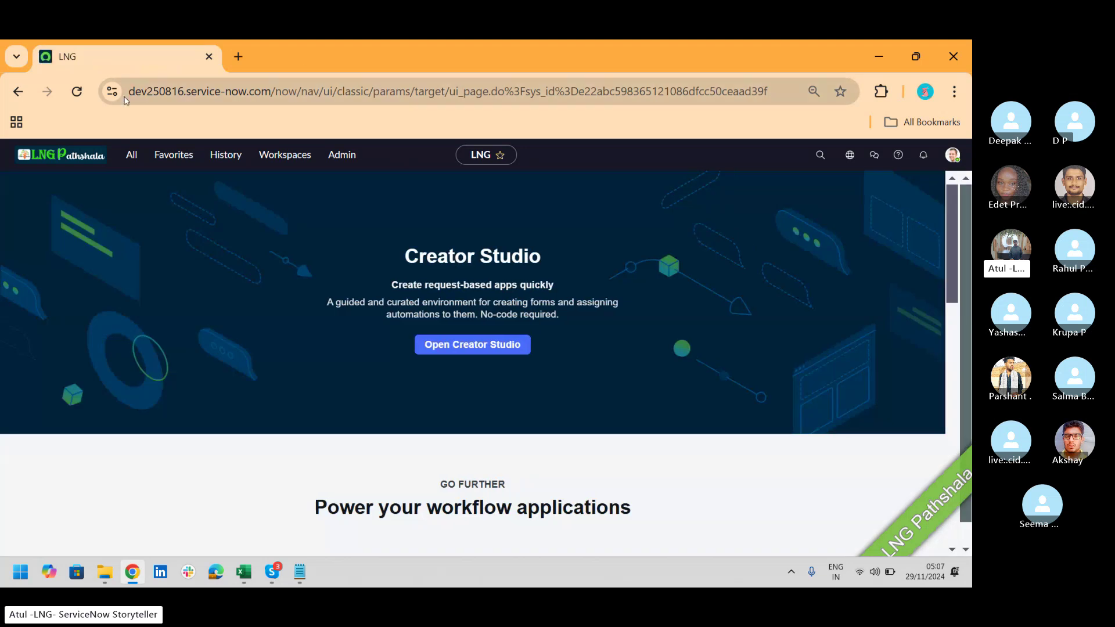
Step: Filter the All menu for 'email ac' and open the Email Accounts list
left_click(123, 159)
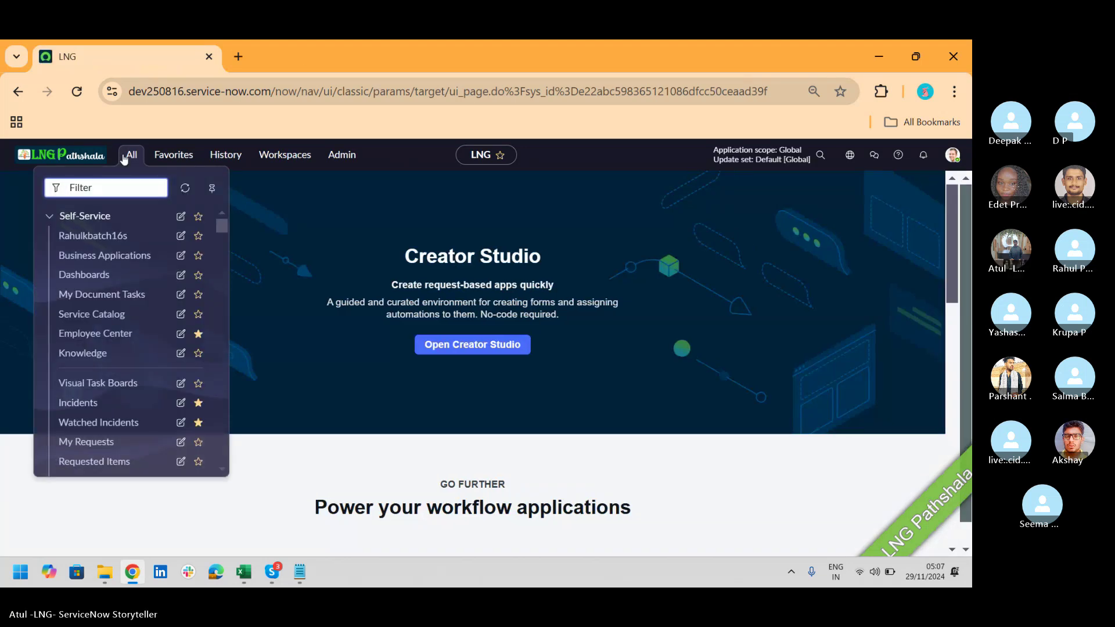
type("email ac")
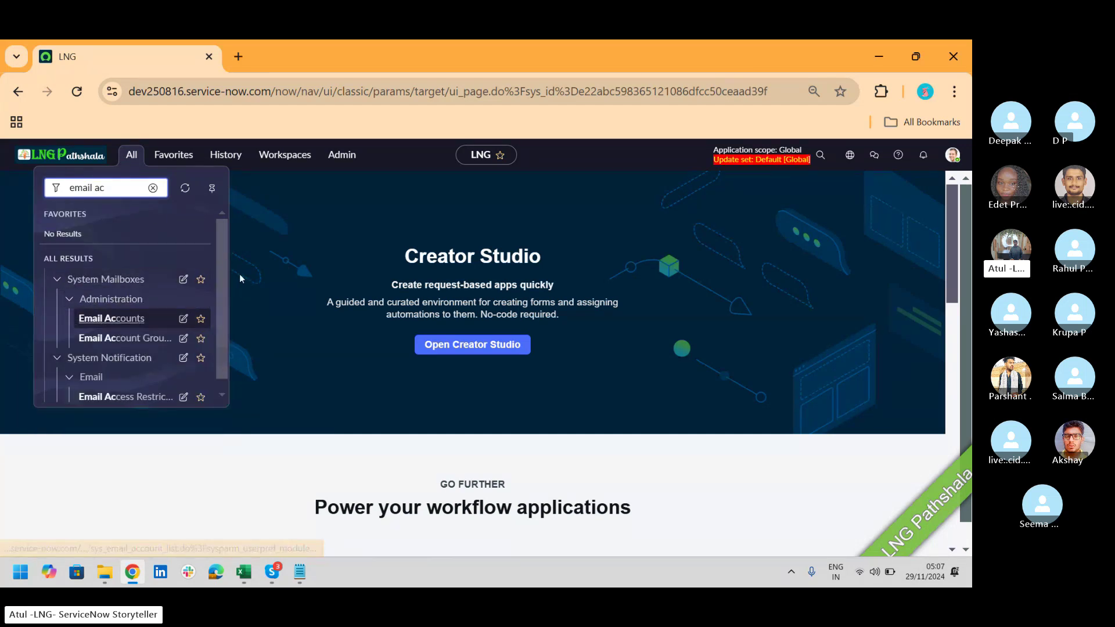
left_click_drag(225, 257, 224, 276)
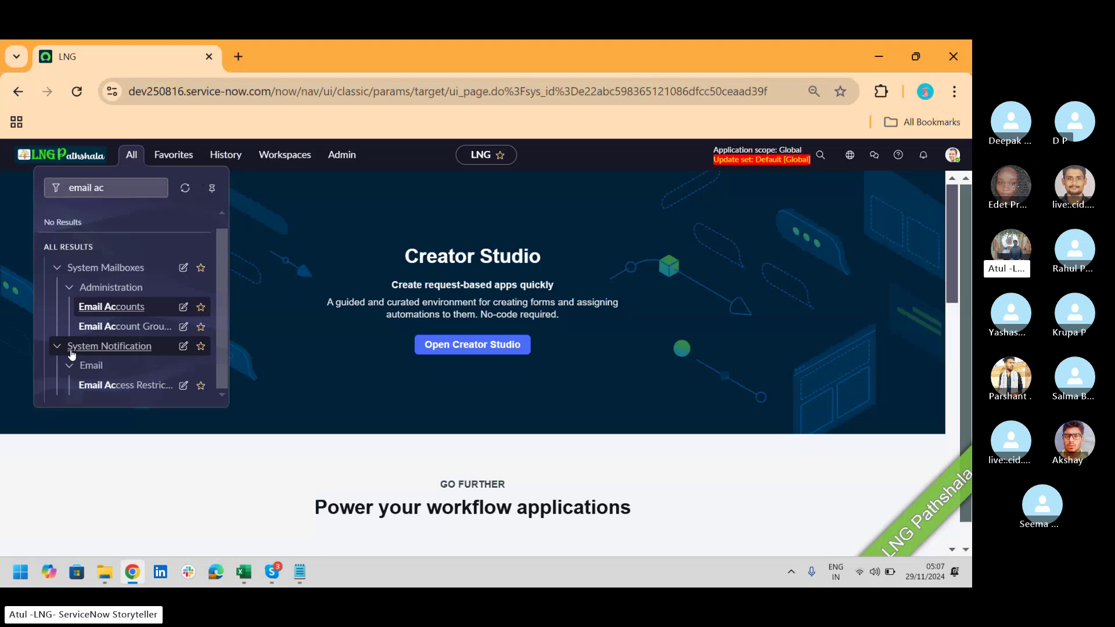
left_click(119, 312)
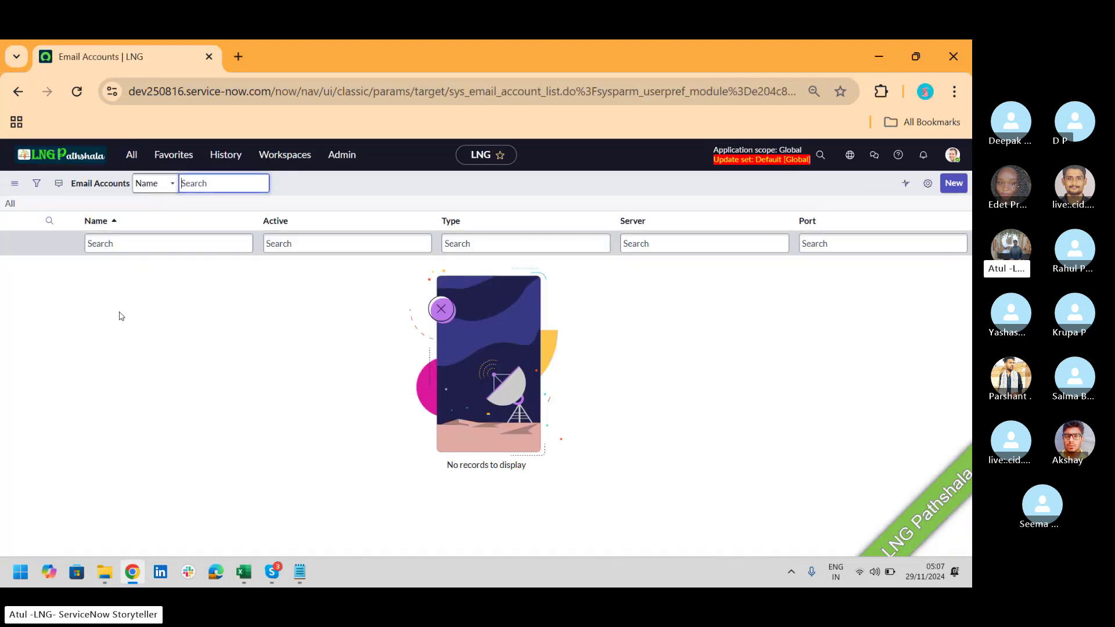
key("alt+Tab")
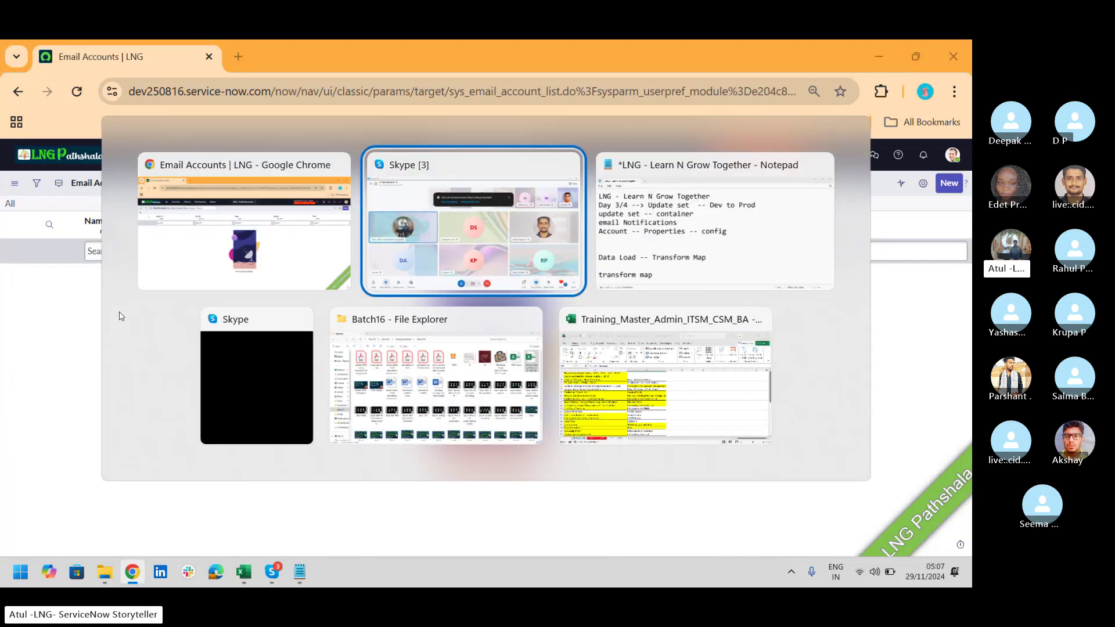
Step: Add 'Send' and 'Receive' lines below the config line in Notepad
key("Tab")
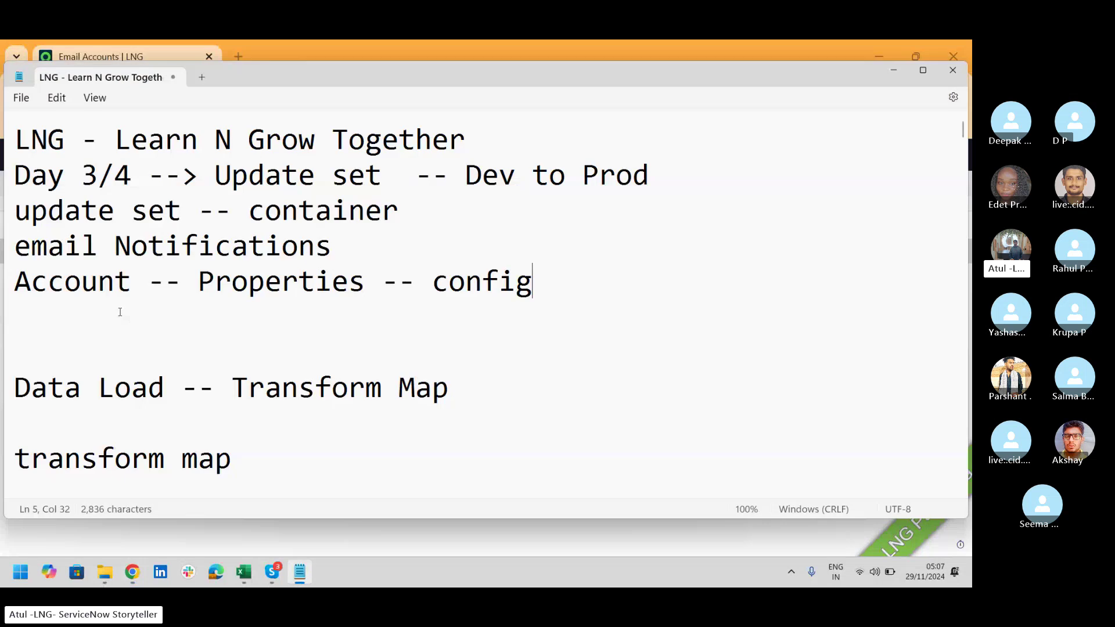
key("Return")
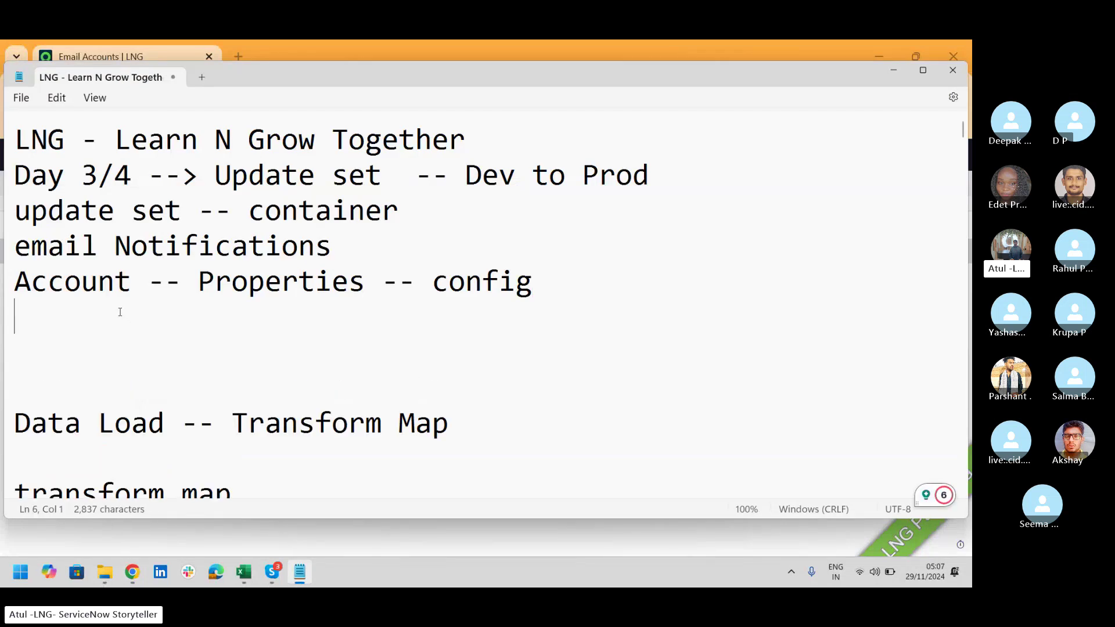
type("Send")
key("Return")
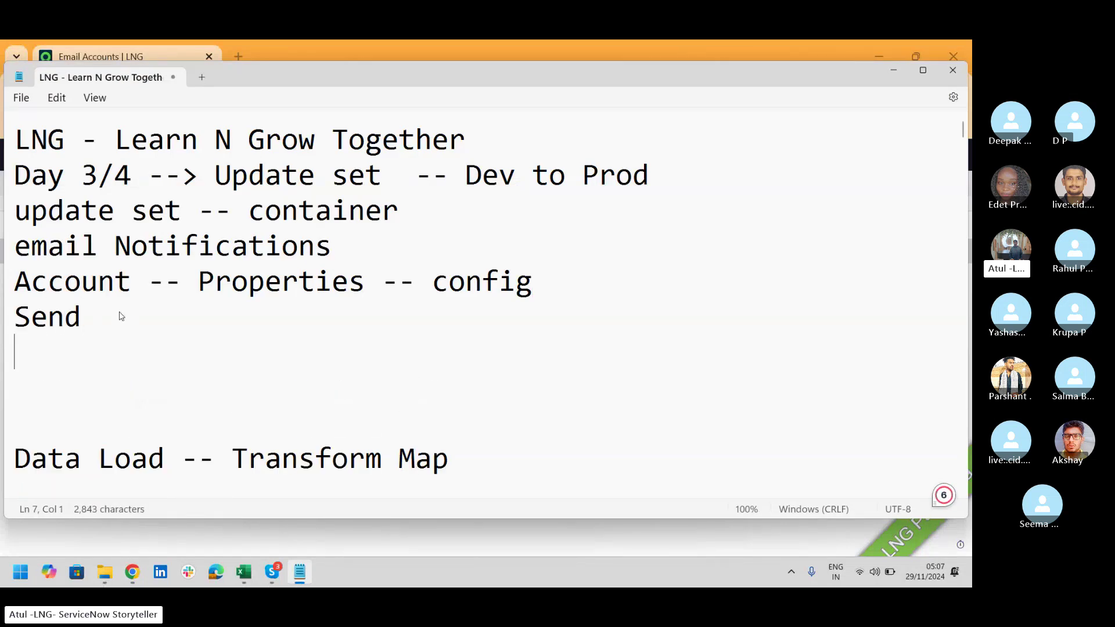
type("Receive")
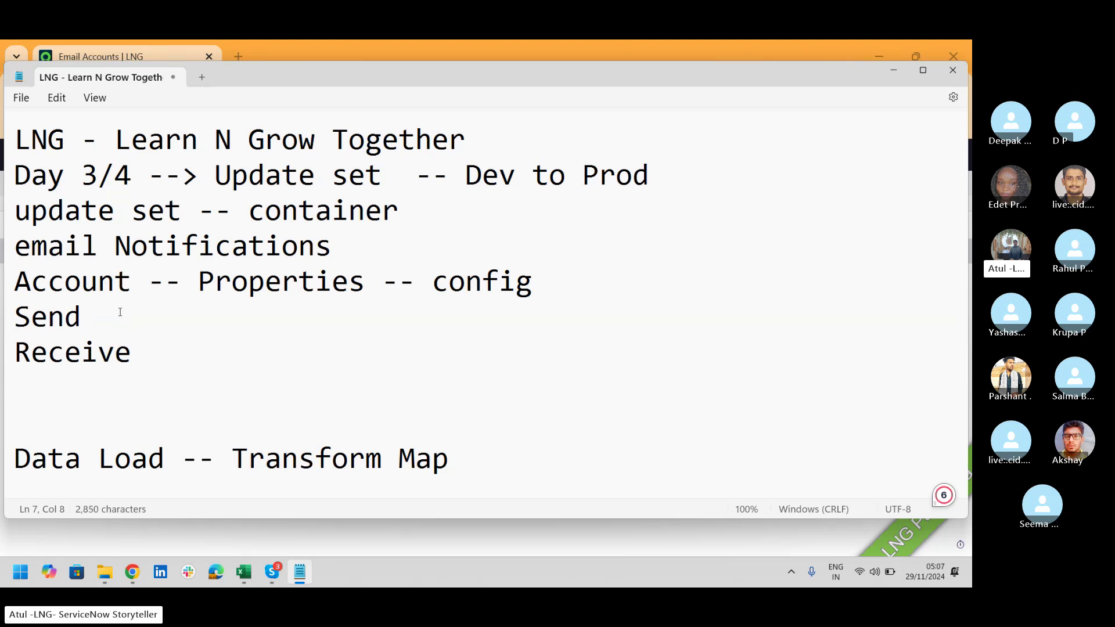
Step: Complete those lines as 'Send -- SMTP' and 'Receive -- POP3'
left_click(121, 315)
type("-- SMTP")
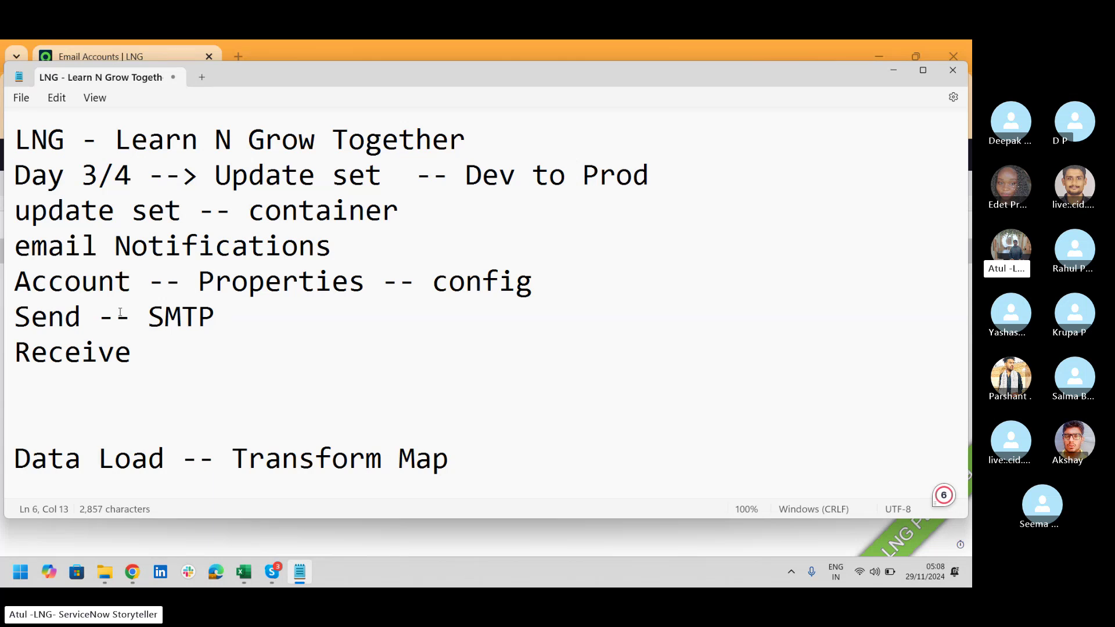
key("Down")
type("-")
key("BackSpace")
type("o")
key("BackSpace")
type("- ")
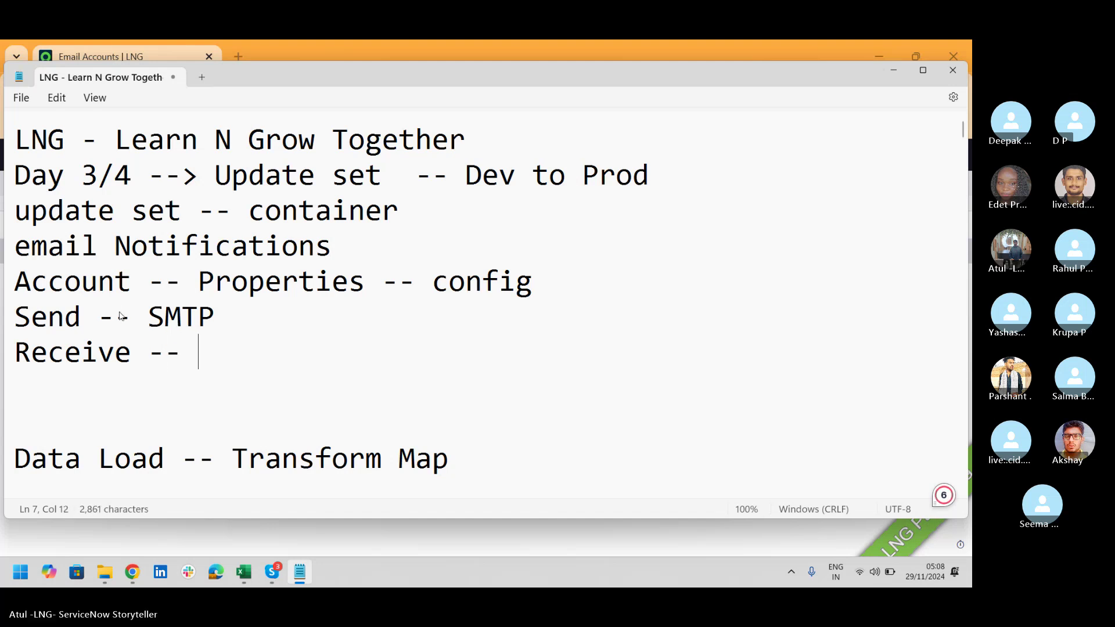
type("POP3")
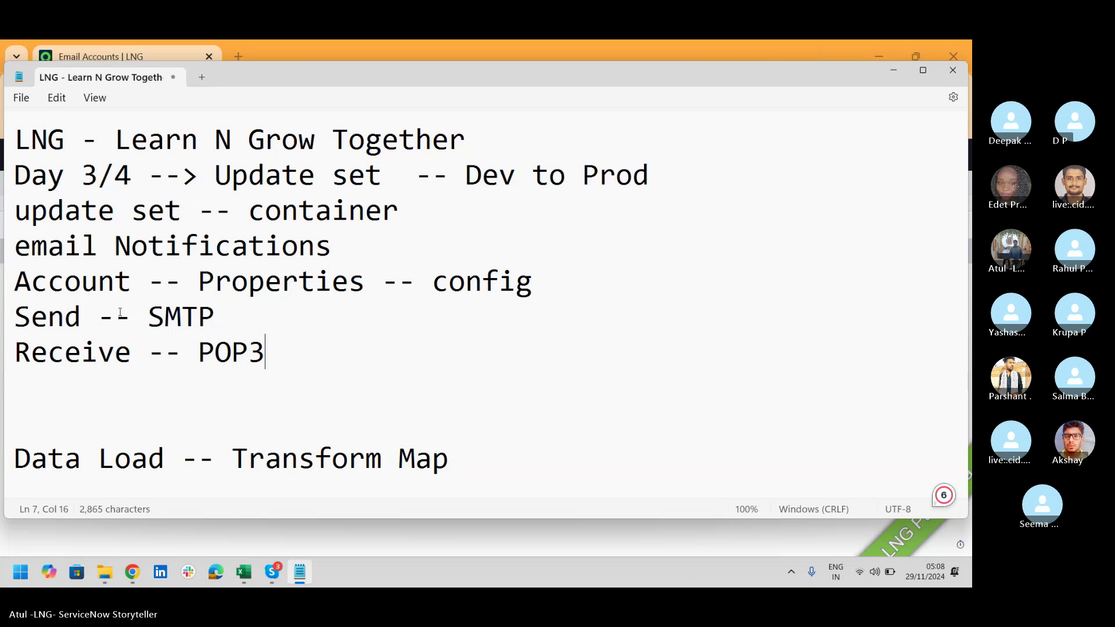
key("alt+Tab")
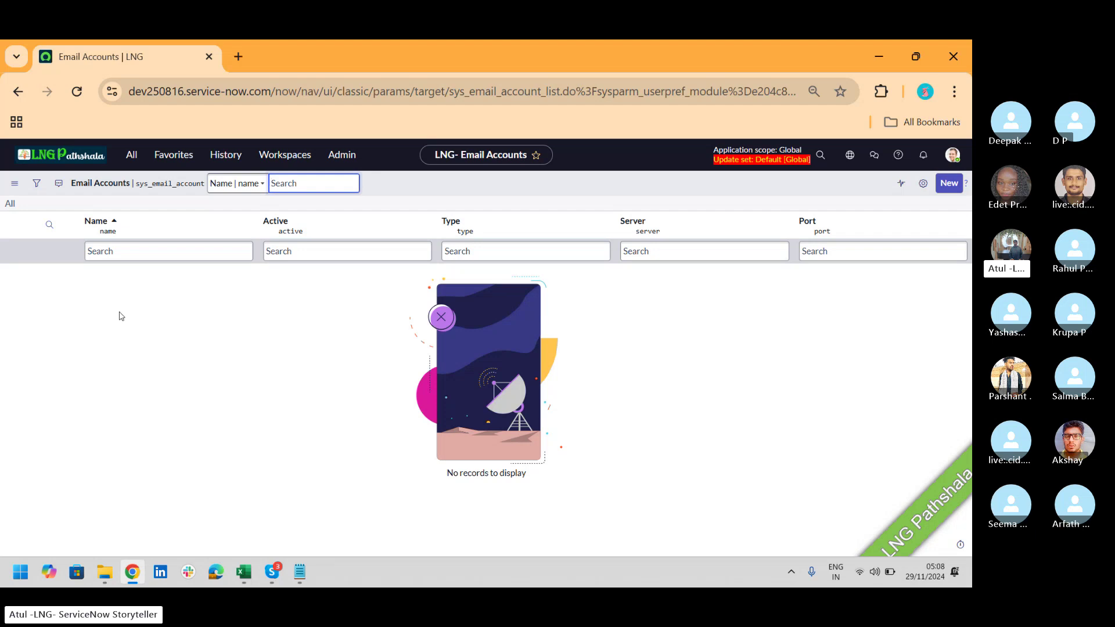
Step: Start a new Email Account record and set its Type to SMTP with Password authentication
left_click(950, 184)
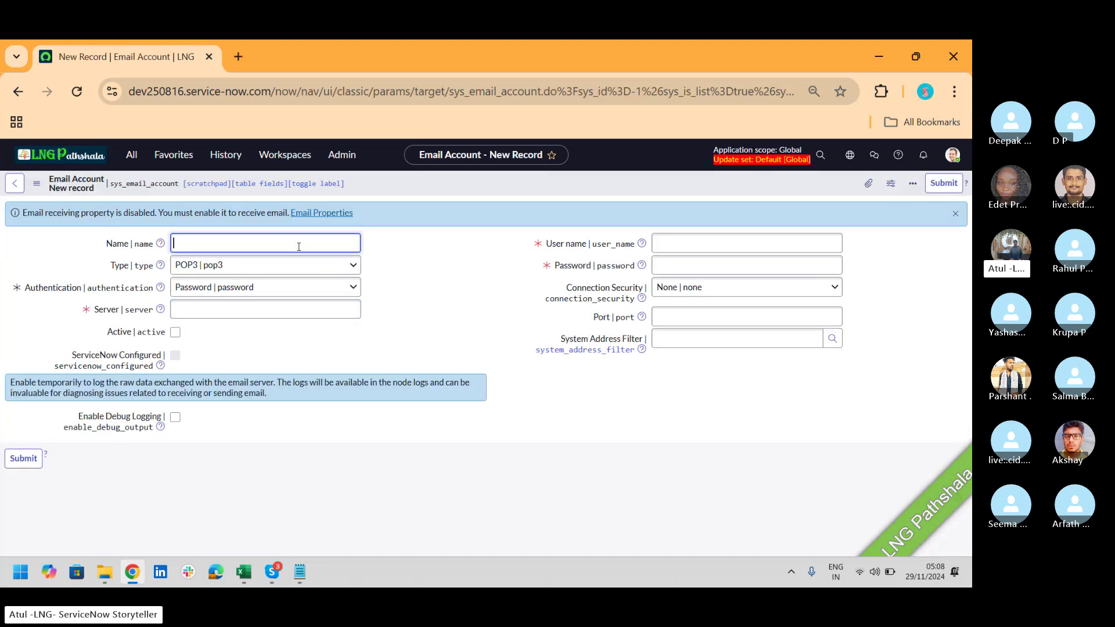
left_click(274, 266)
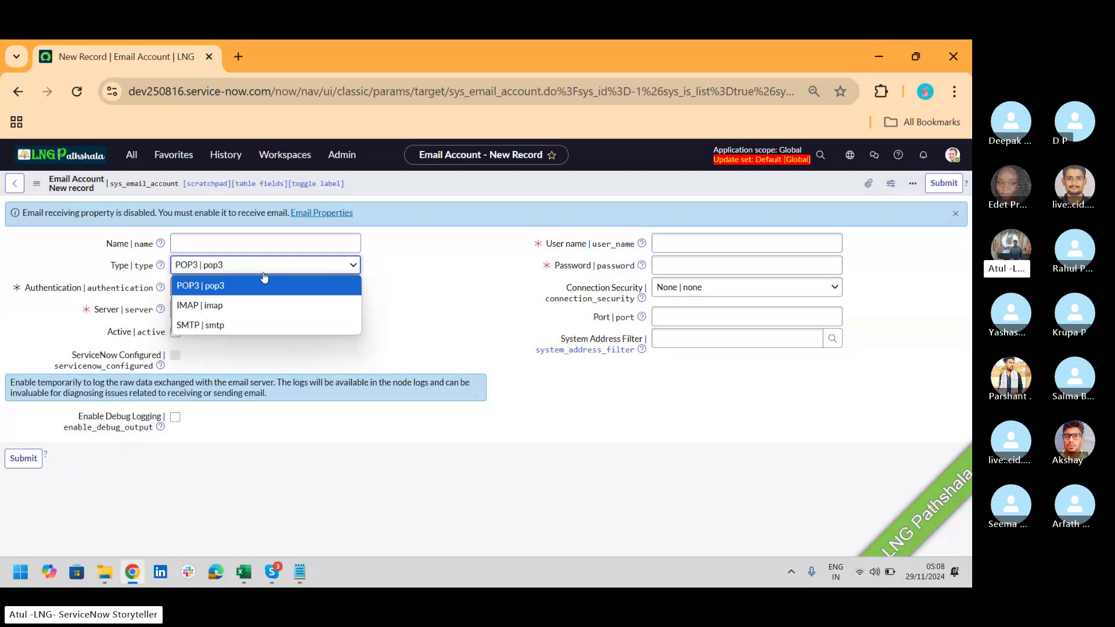
left_click(254, 326)
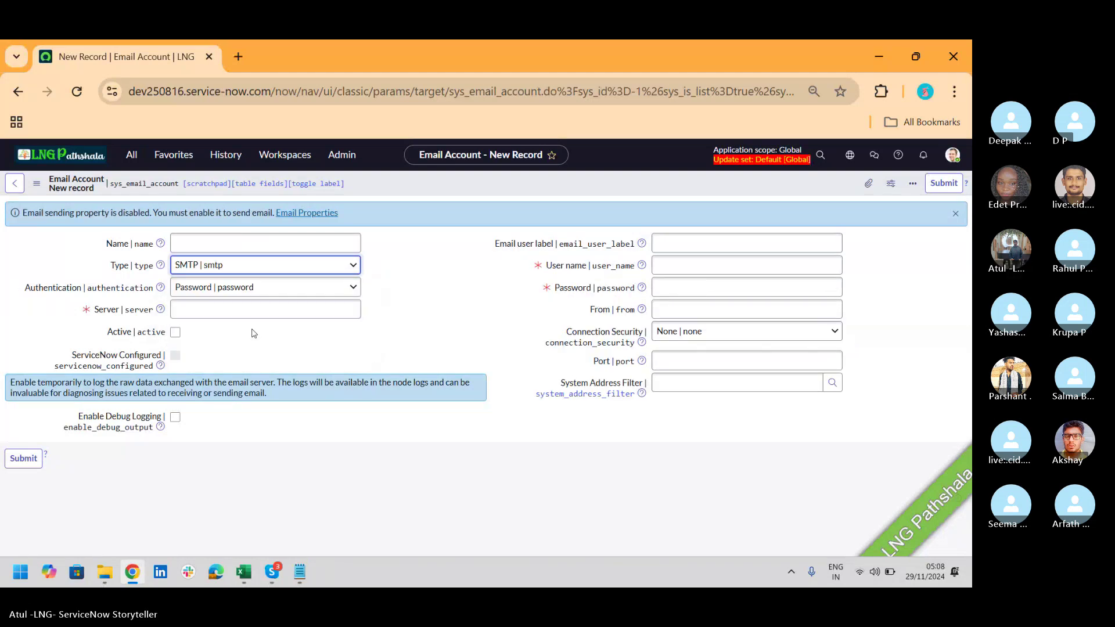
left_click(254, 268)
left_click(243, 288)
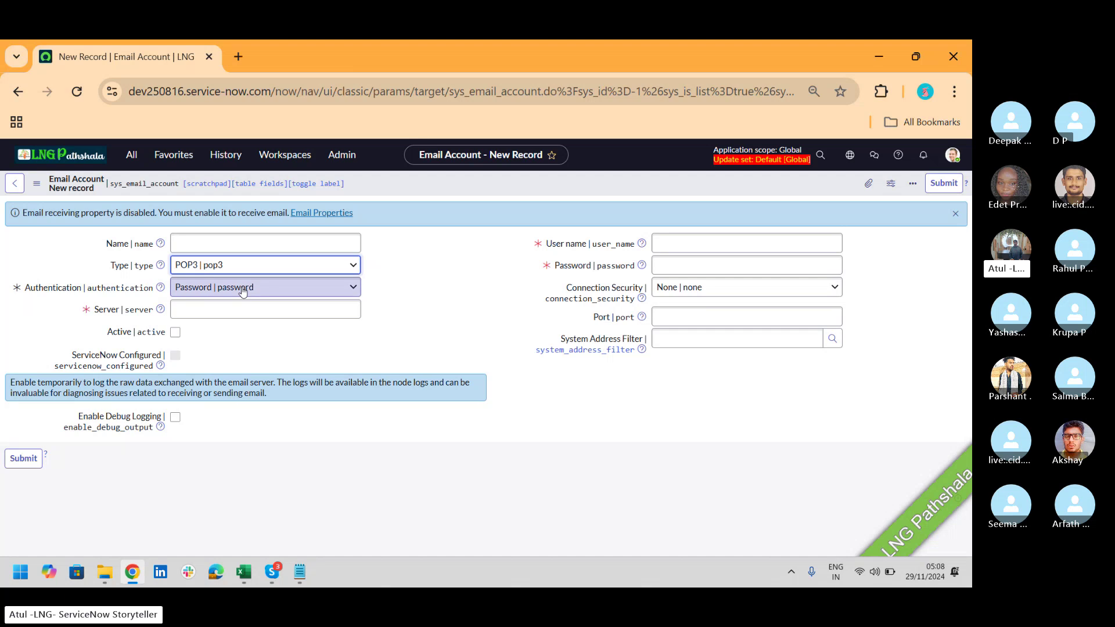
left_click(243, 289)
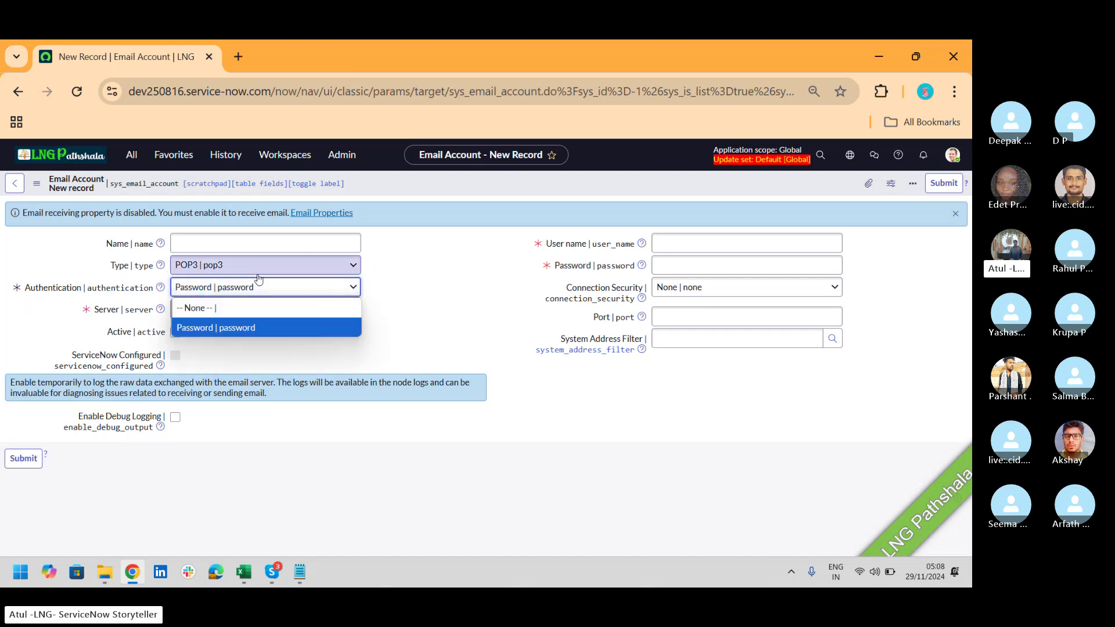
left_click(249, 268)
left_click(249, 268)
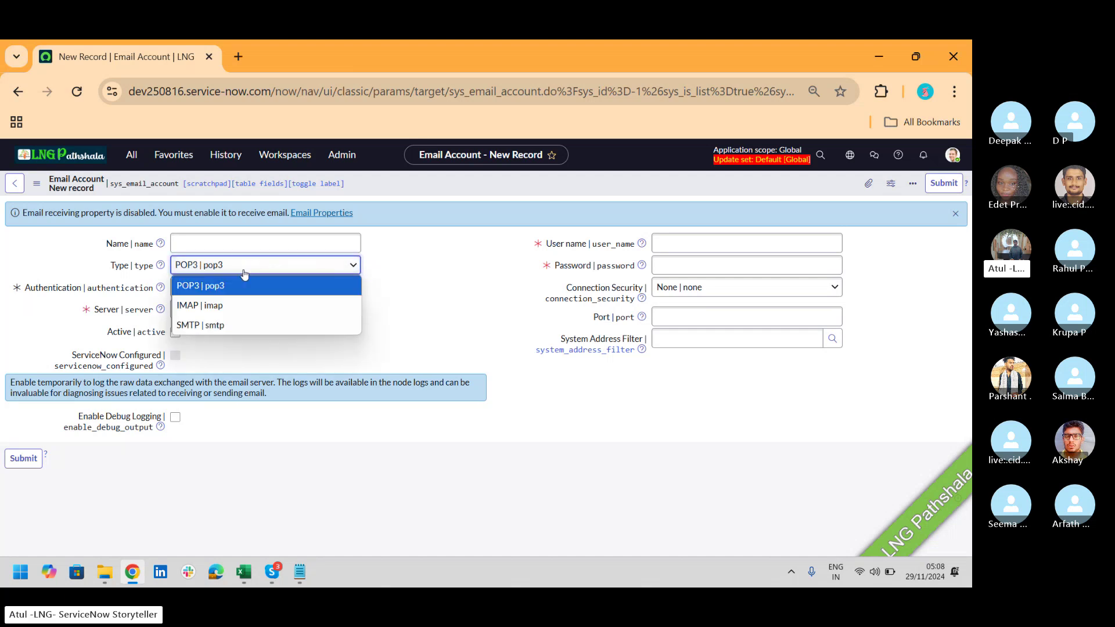
left_click(234, 325)
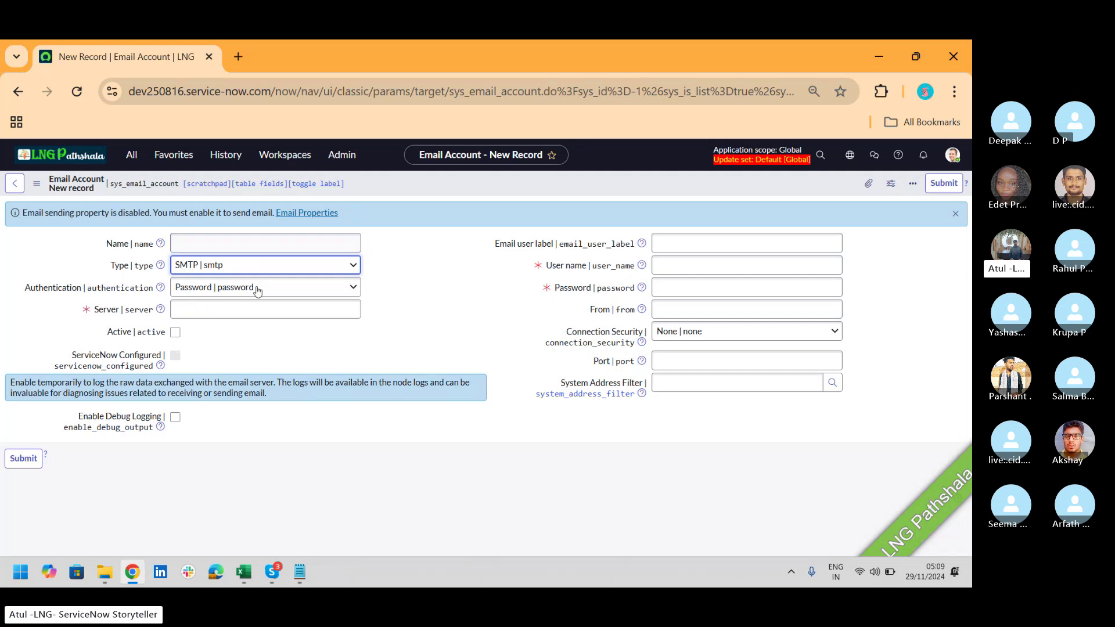
Step: Keep Password authentication and tick Active on the new SMTP email account
left_click(279, 294)
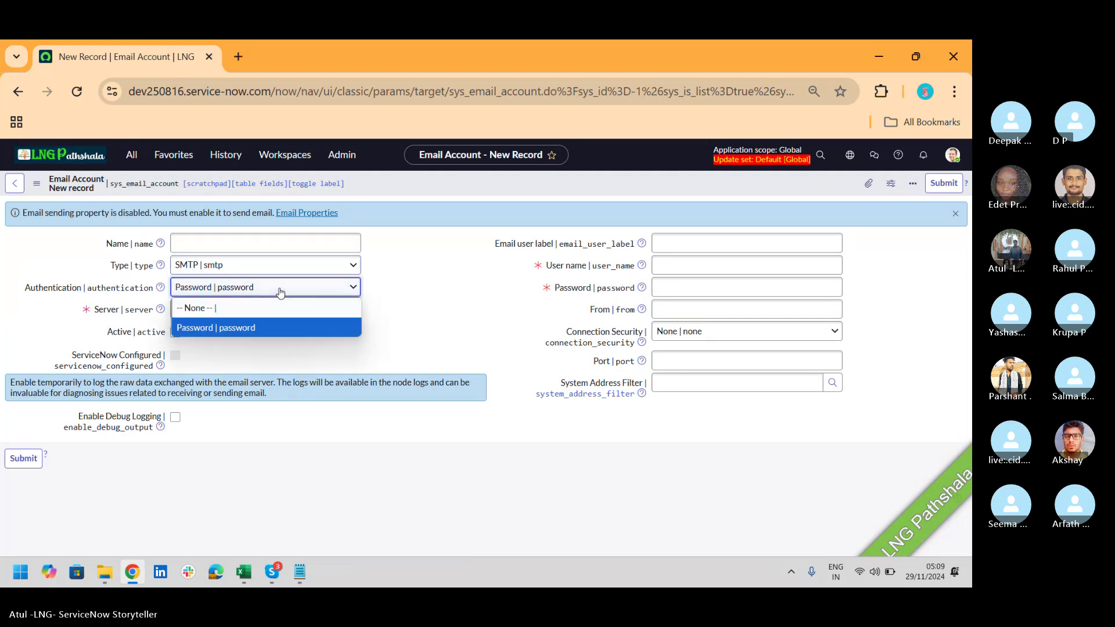
left_click(251, 324)
left_click(210, 311)
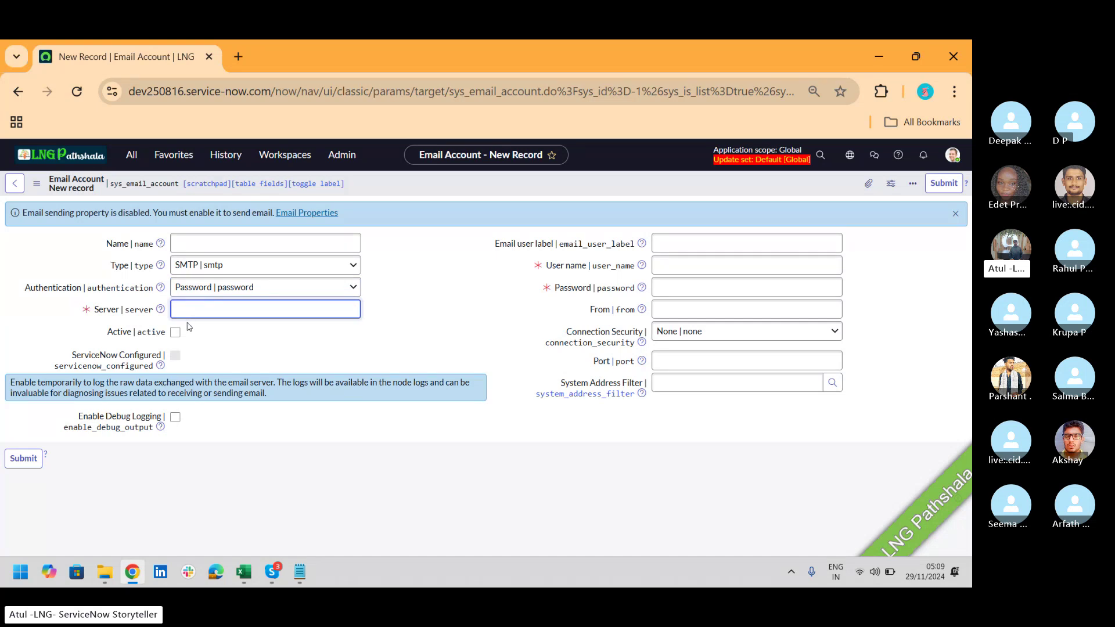
left_click(177, 333)
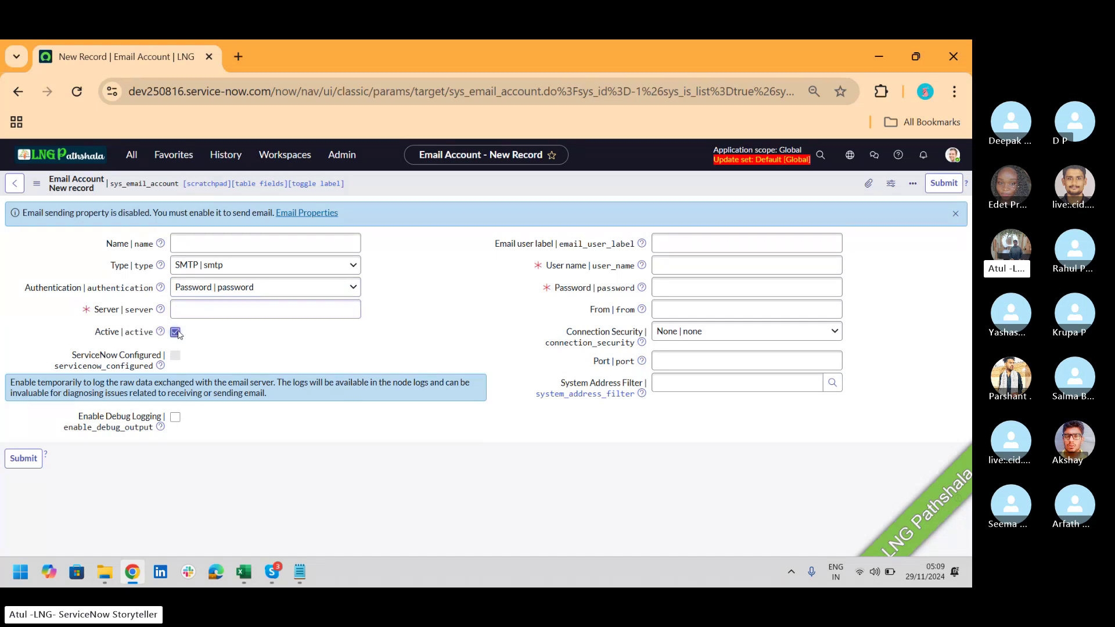
left_click(708, 242)
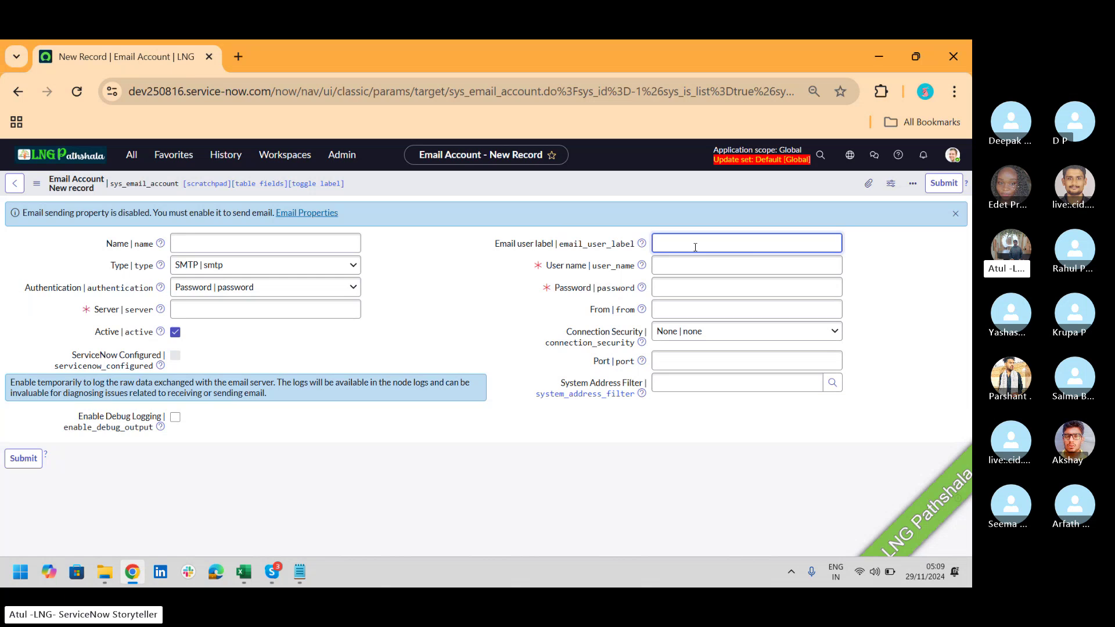
left_click(698, 272)
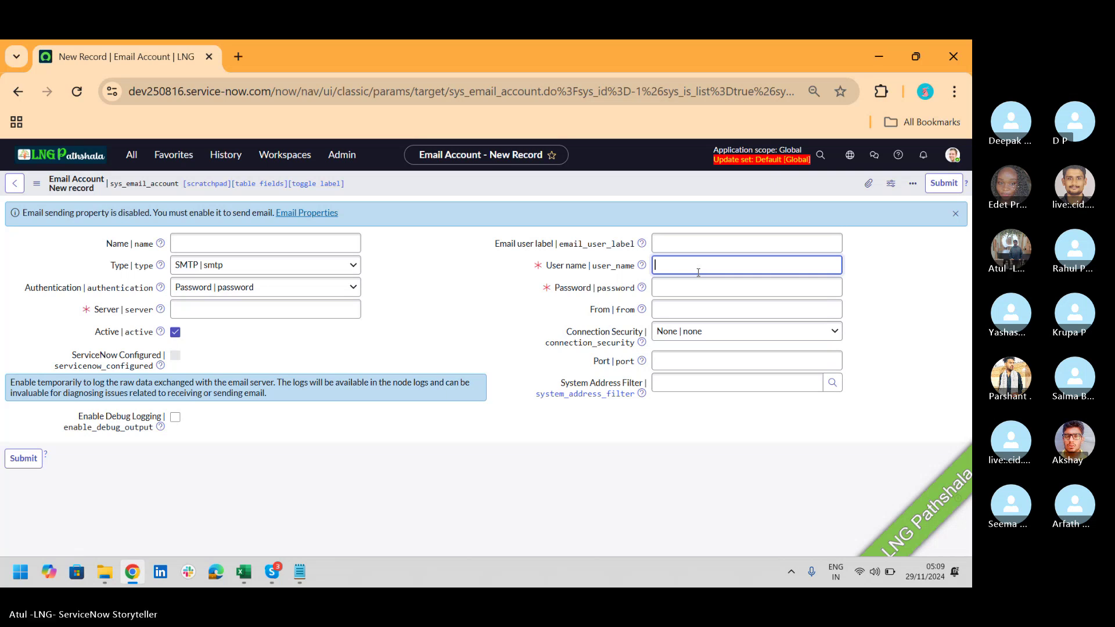
left_click(702, 308)
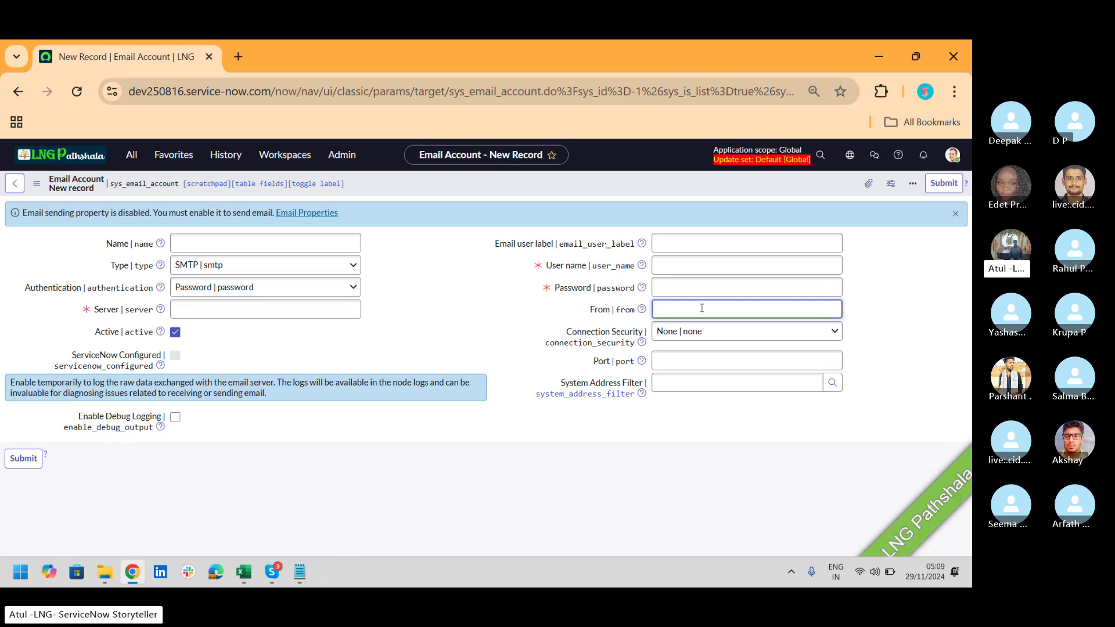
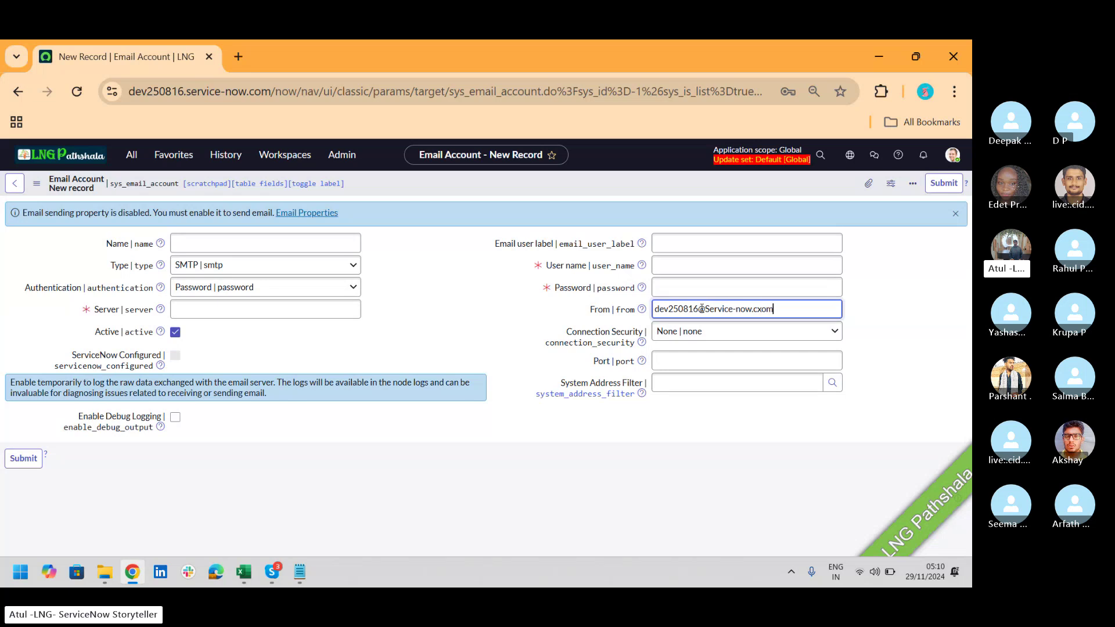
Step: Enter the instance's service-now.com sender address in the From field, correcting the typo to .com
type("om")
key("alt+Tab")
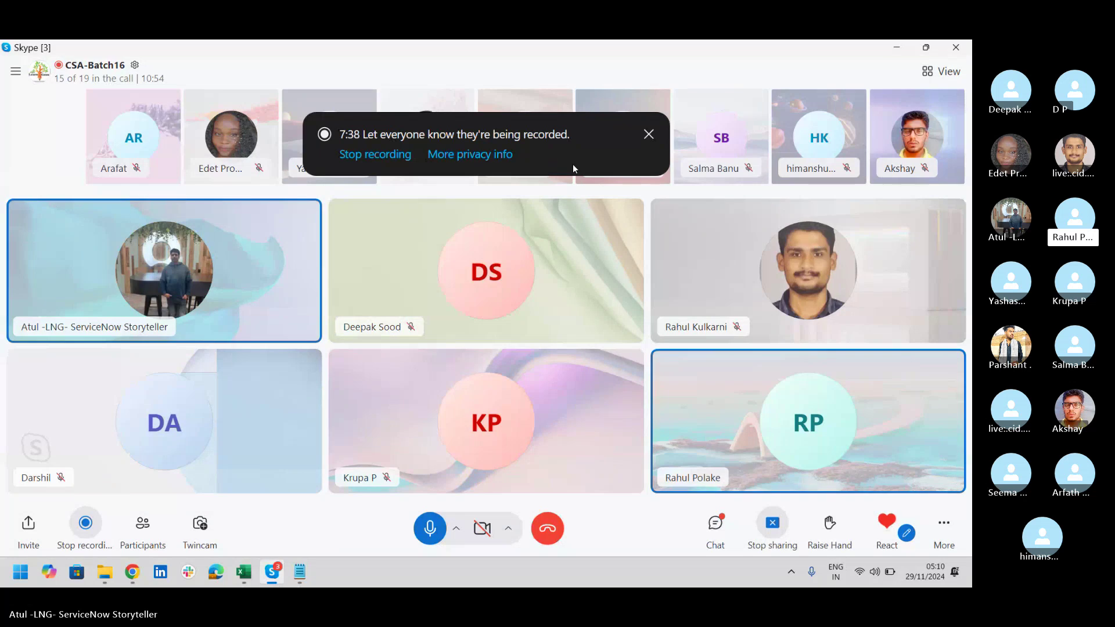
key("alt+Tab")
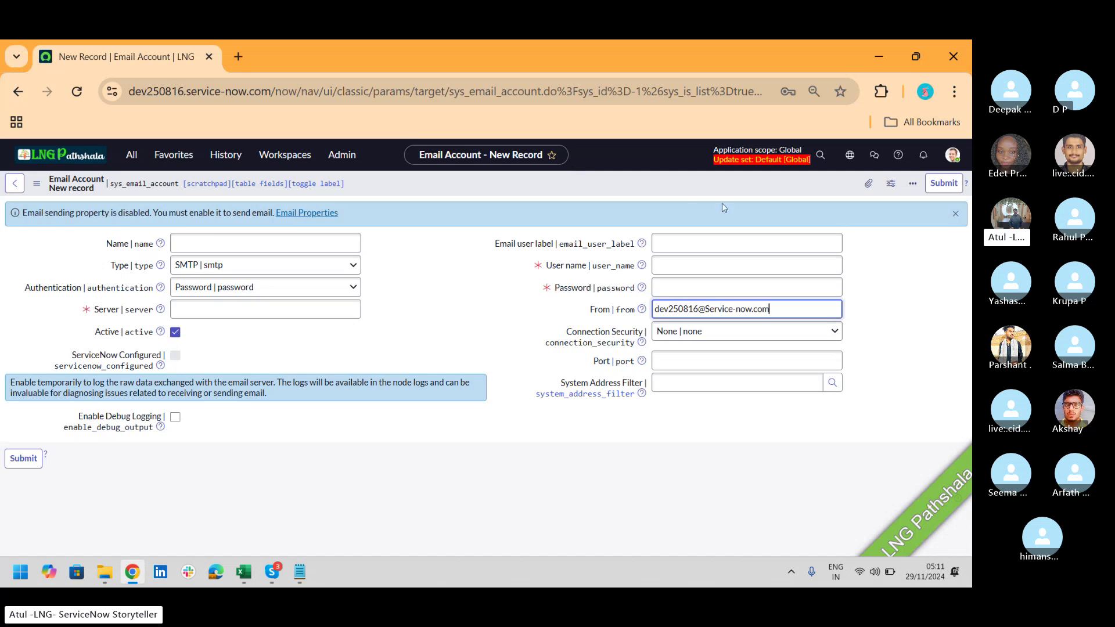
Step: Switch the new Email Account's Type from SMTP to POP3
left_click(754, 360)
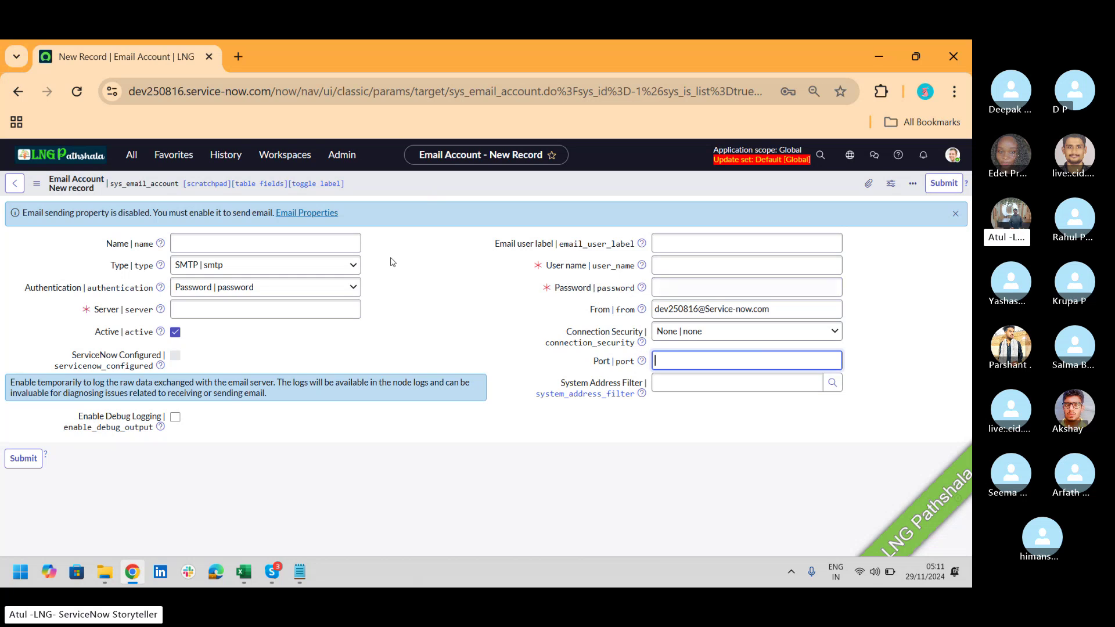
left_click(346, 266)
left_click(294, 285)
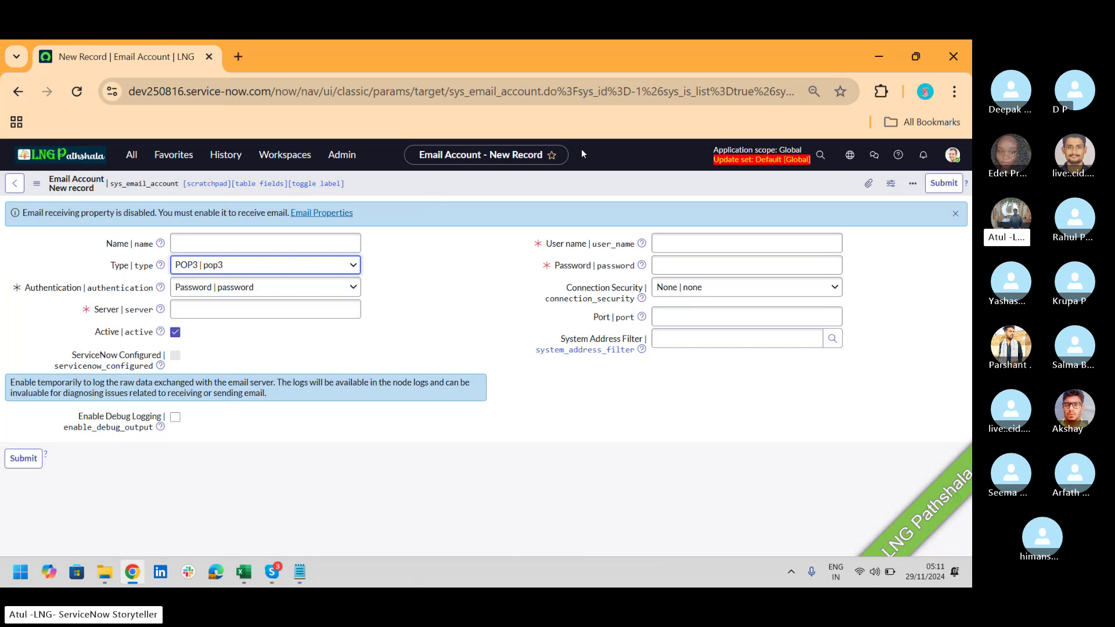
Step: Filter the All menu for 'email pr', open Email Properties, and abandon the unsaved account
left_click(128, 154)
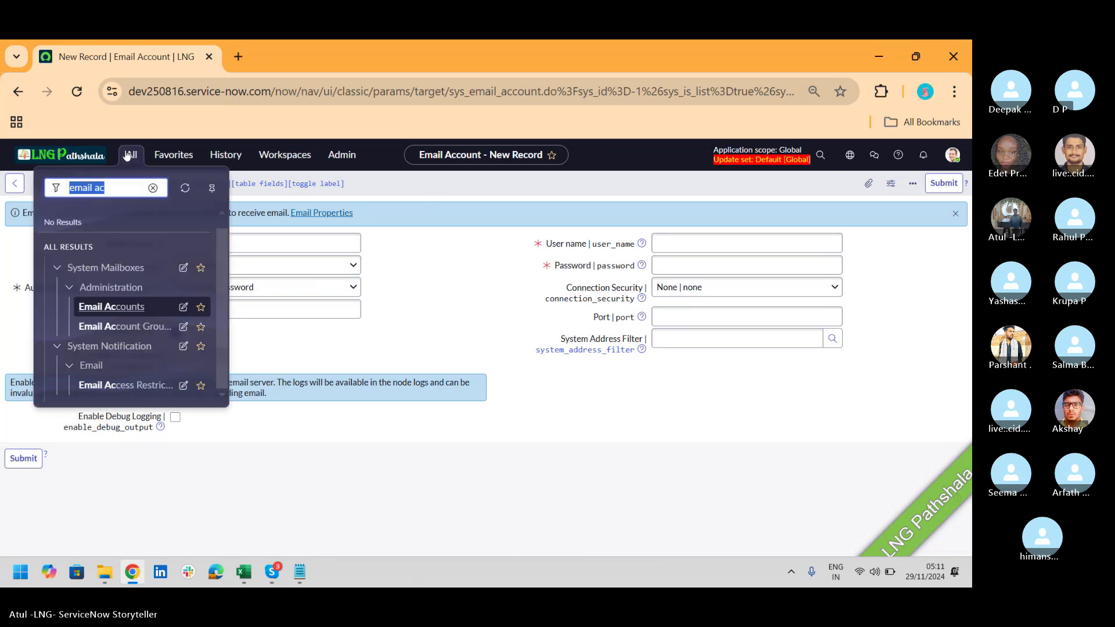
key("Right")
key("BackSpace")
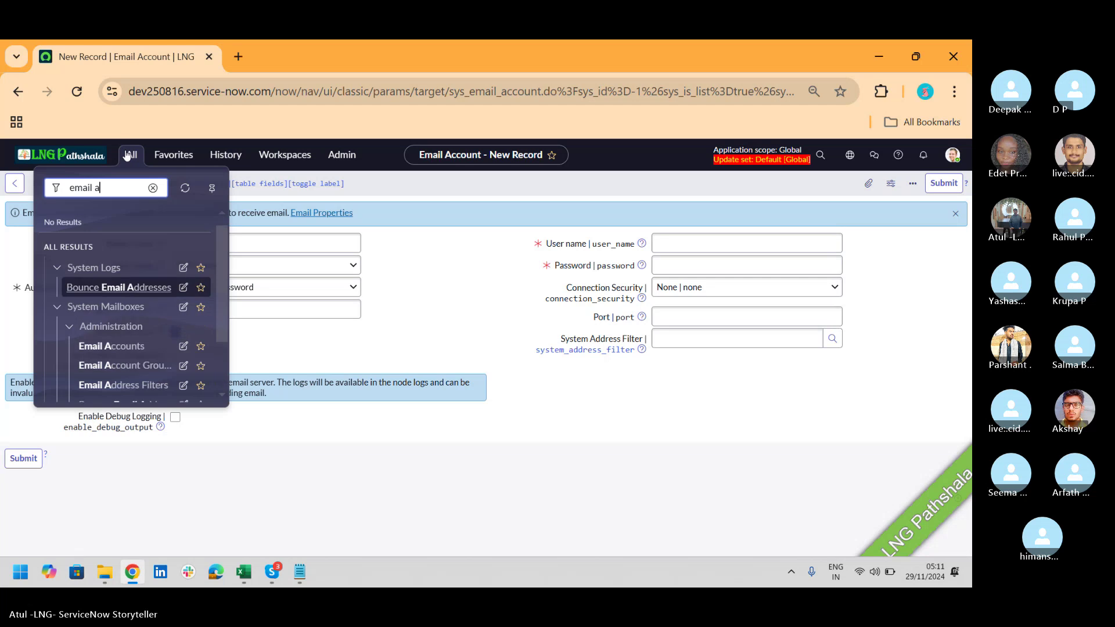
type("pr")
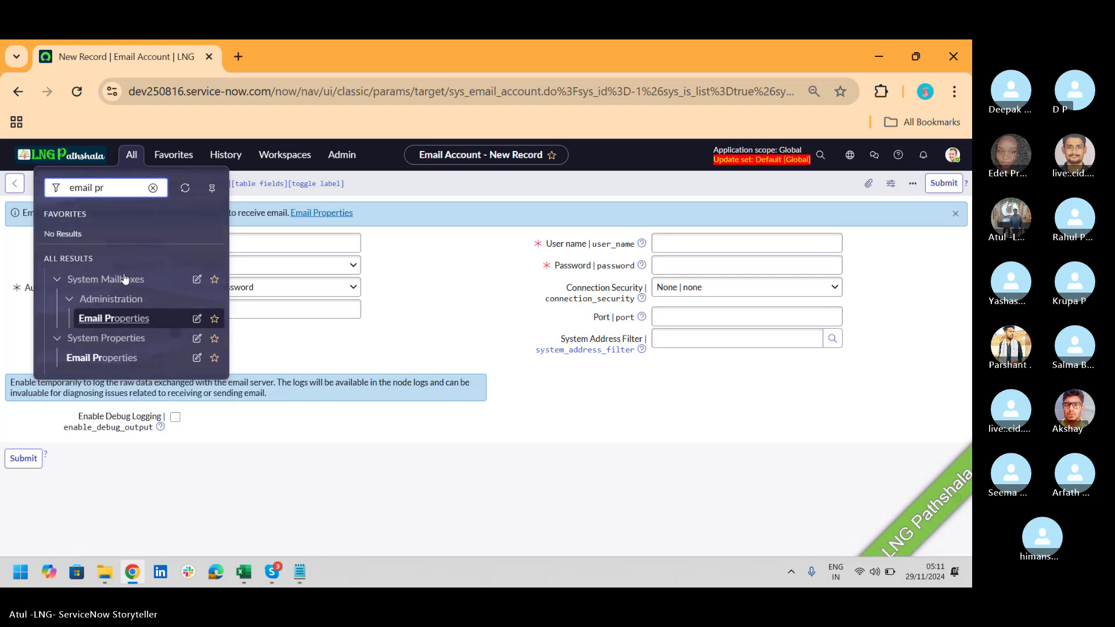
left_click(112, 356)
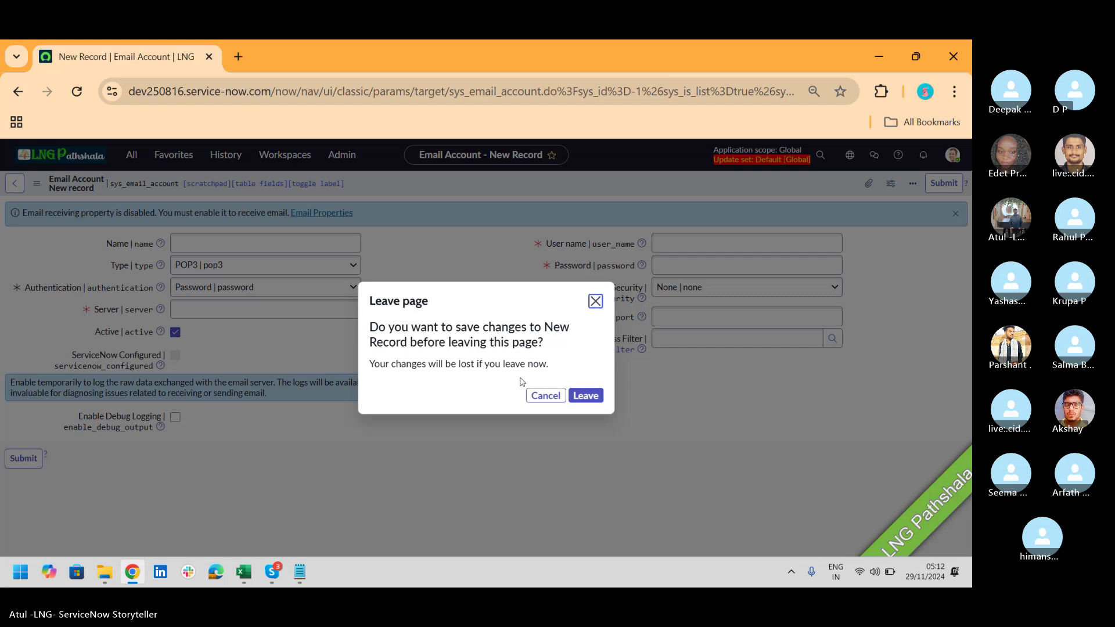
left_click(592, 398)
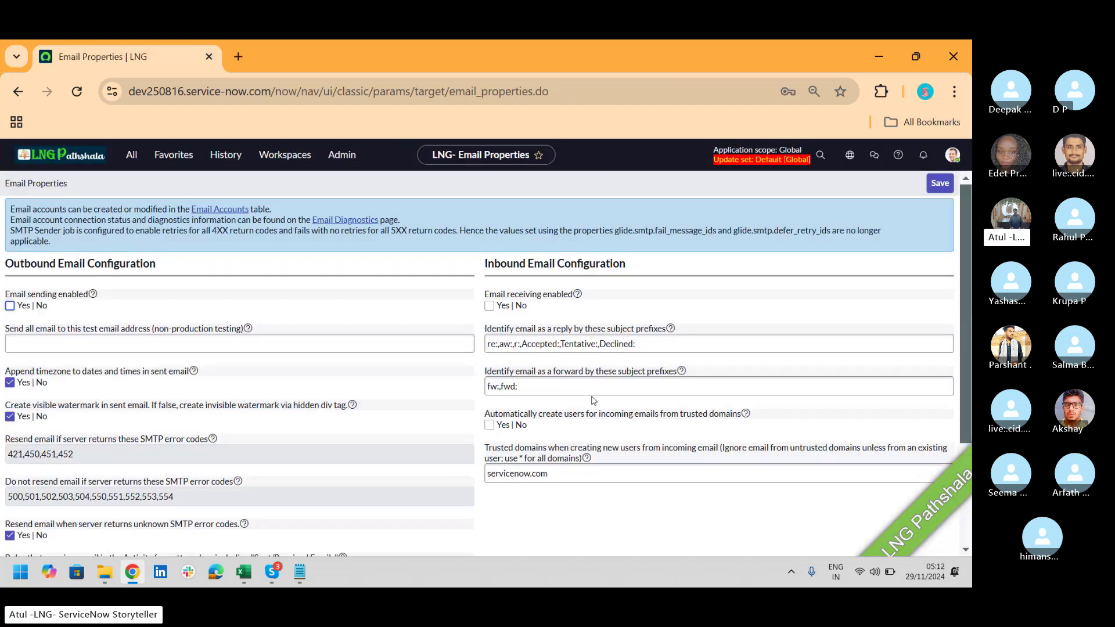
Step: Append '-- out' to 'Send -- SMTP' and '- In' to 'Receive -- POP3' in Notepad
key("alt+Tab")
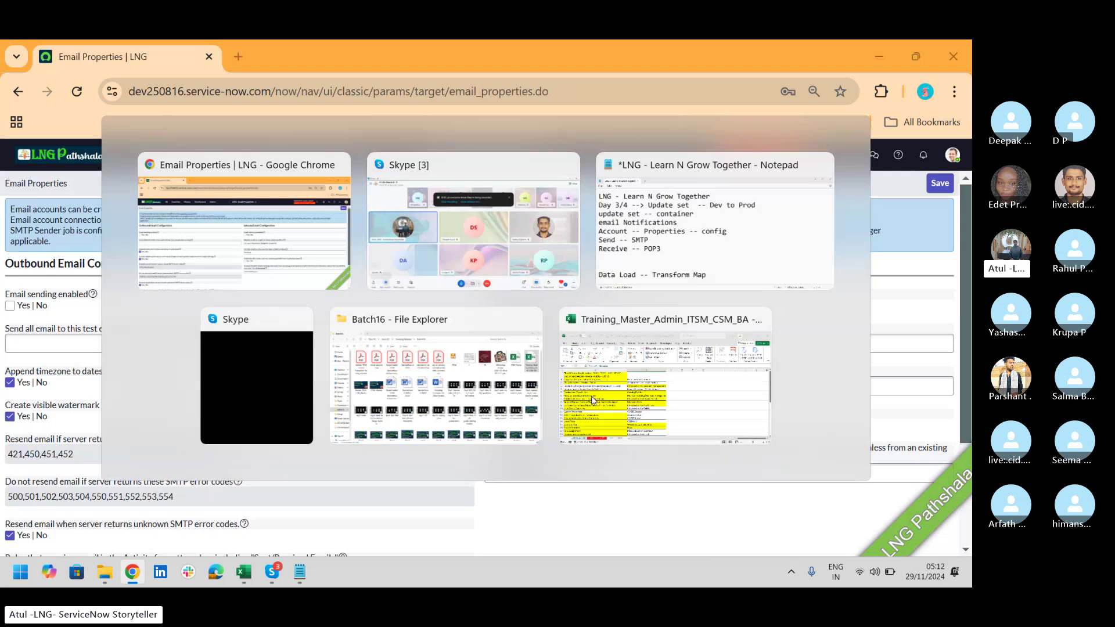
key("alt+Tab")
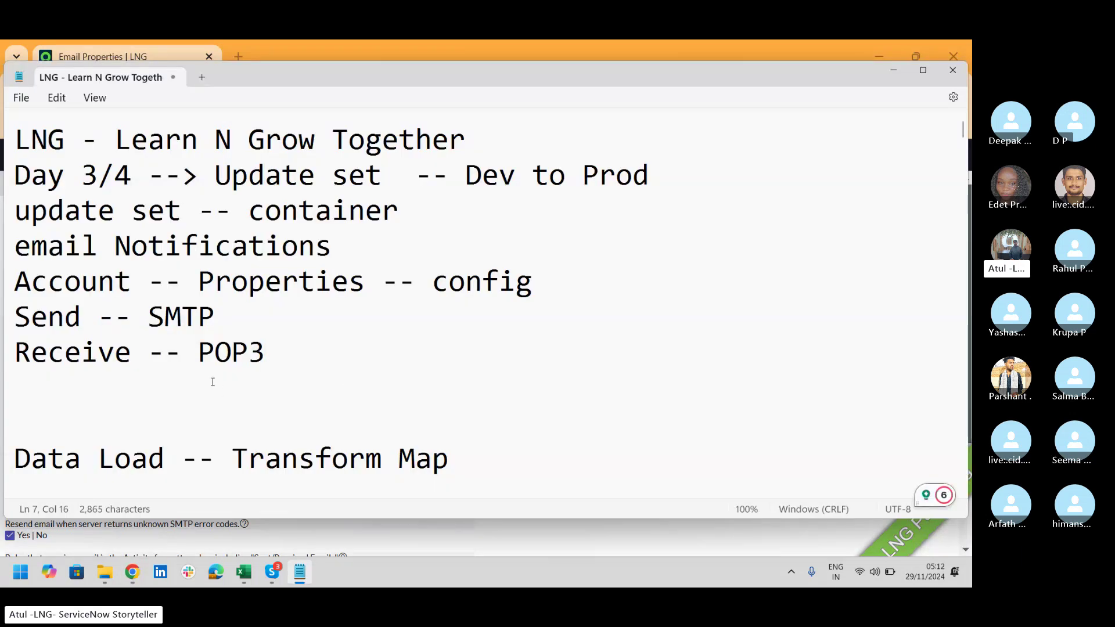
left_click_drag(82, 318, 6, 333)
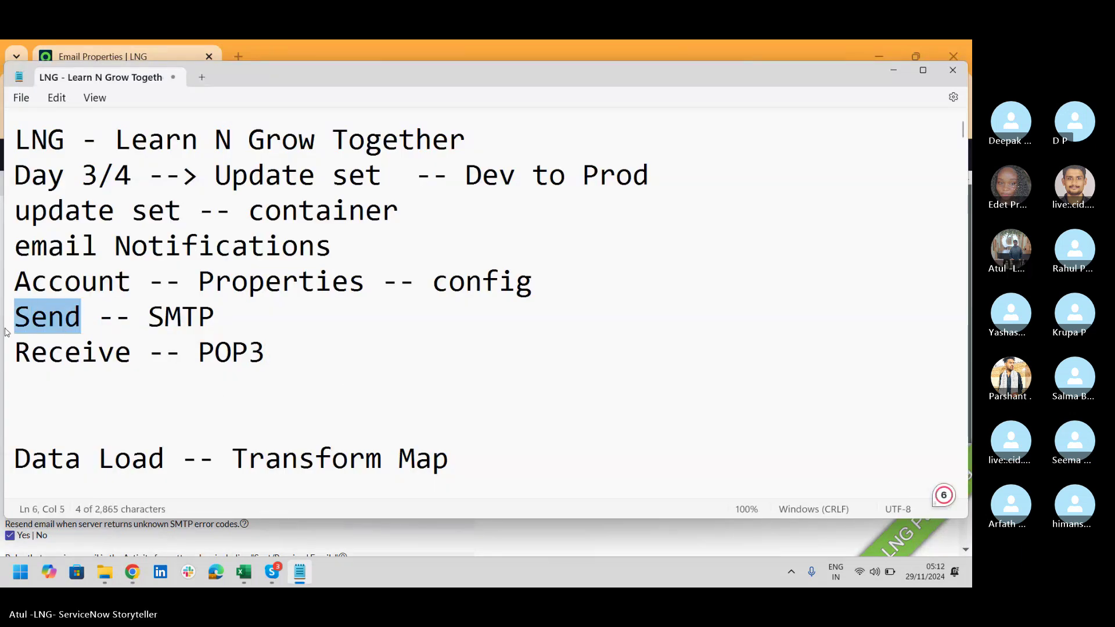
left_click_drag(131, 352, 2, 367)
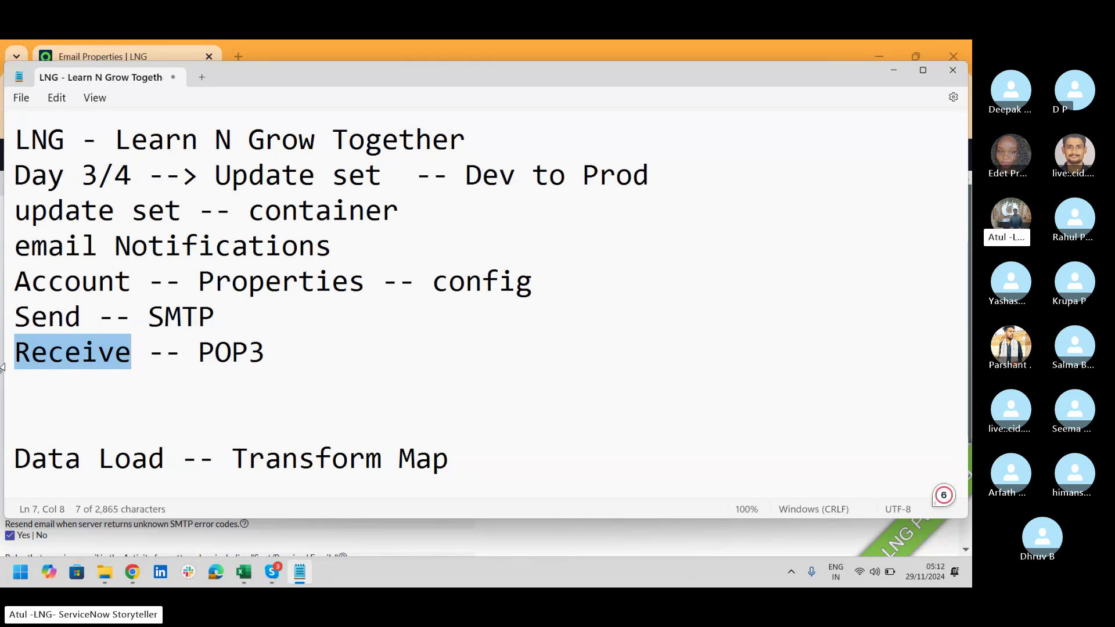
left_click(2, 365)
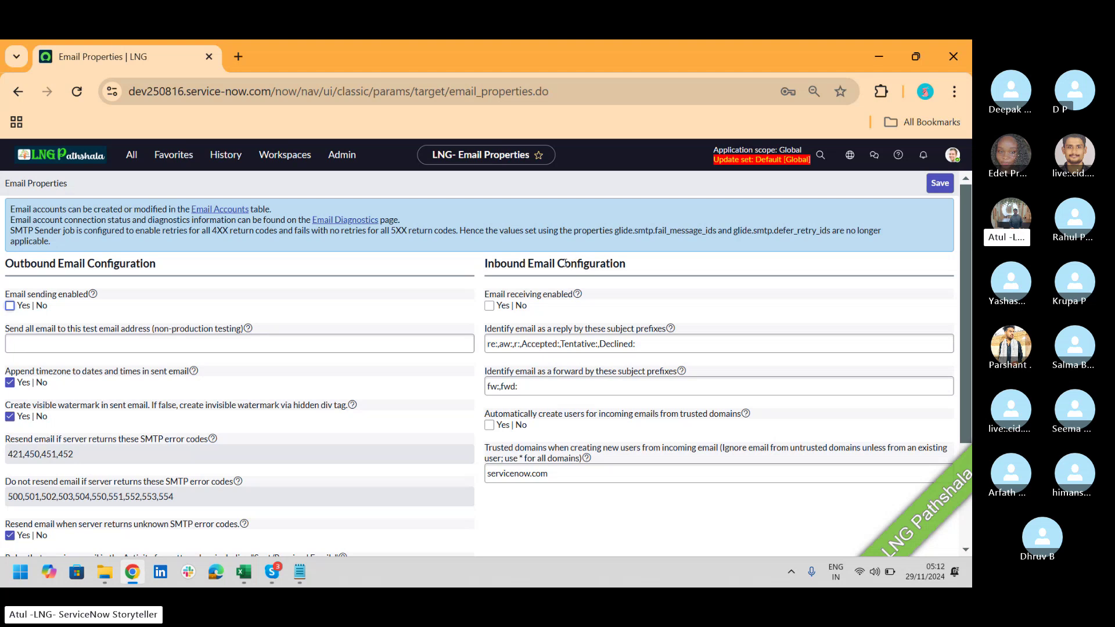
key("alt+Tab")
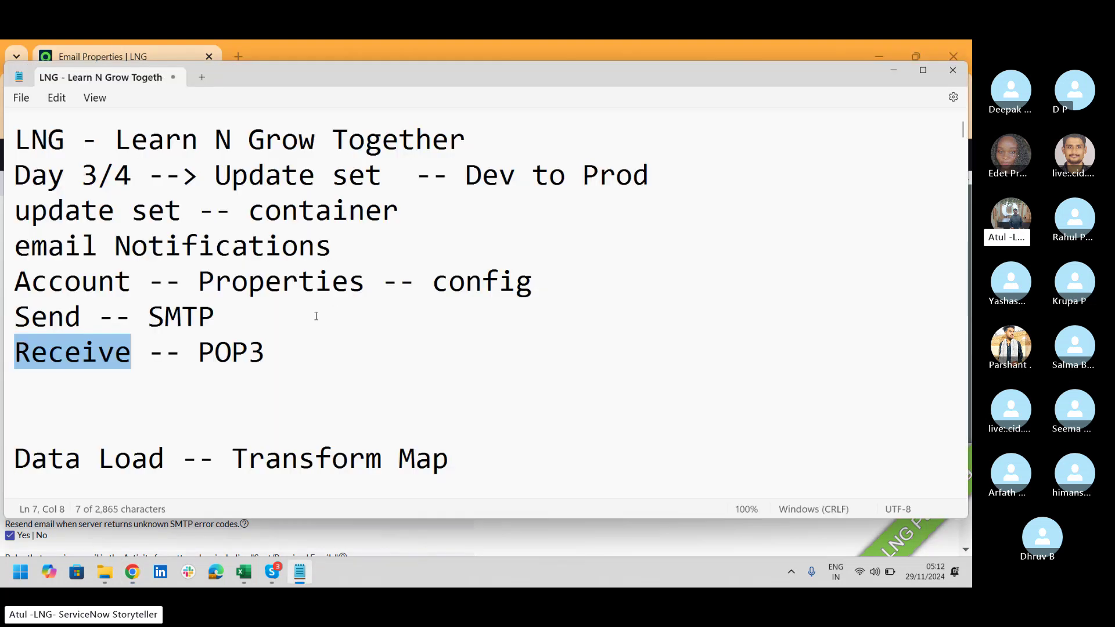
left_click(260, 317)
type("-- out")
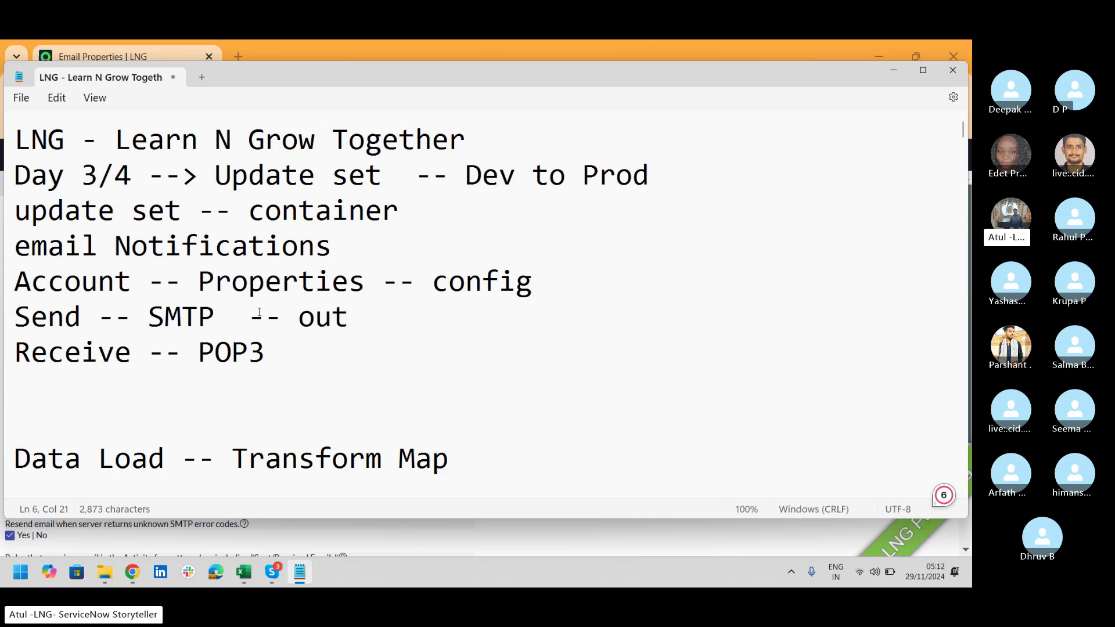
key("Down")
type("- In")
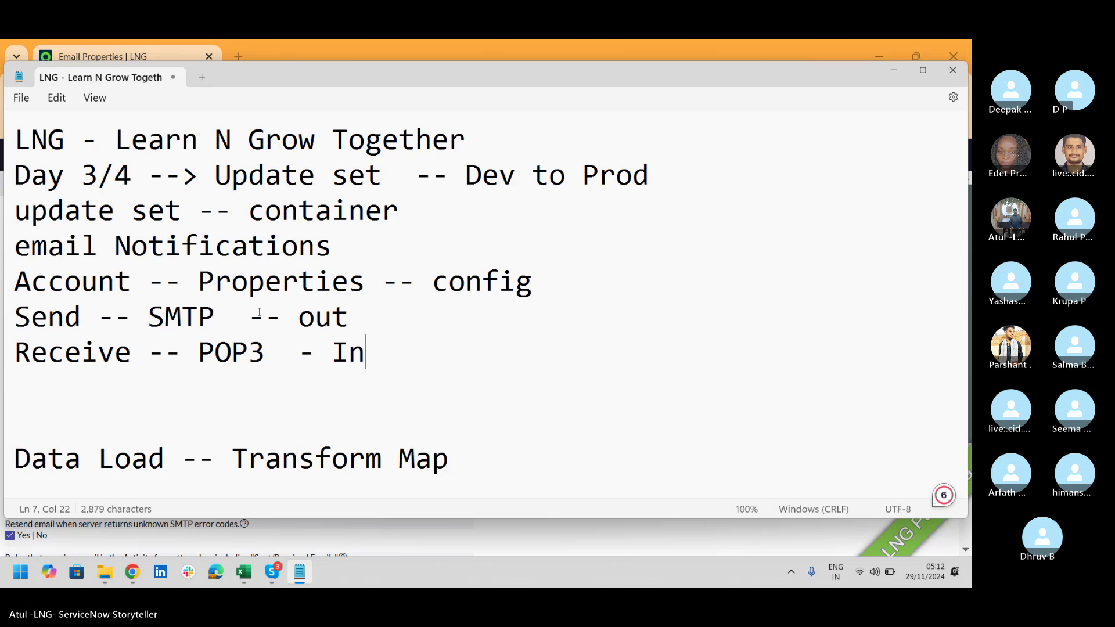
key("alt+Tab")
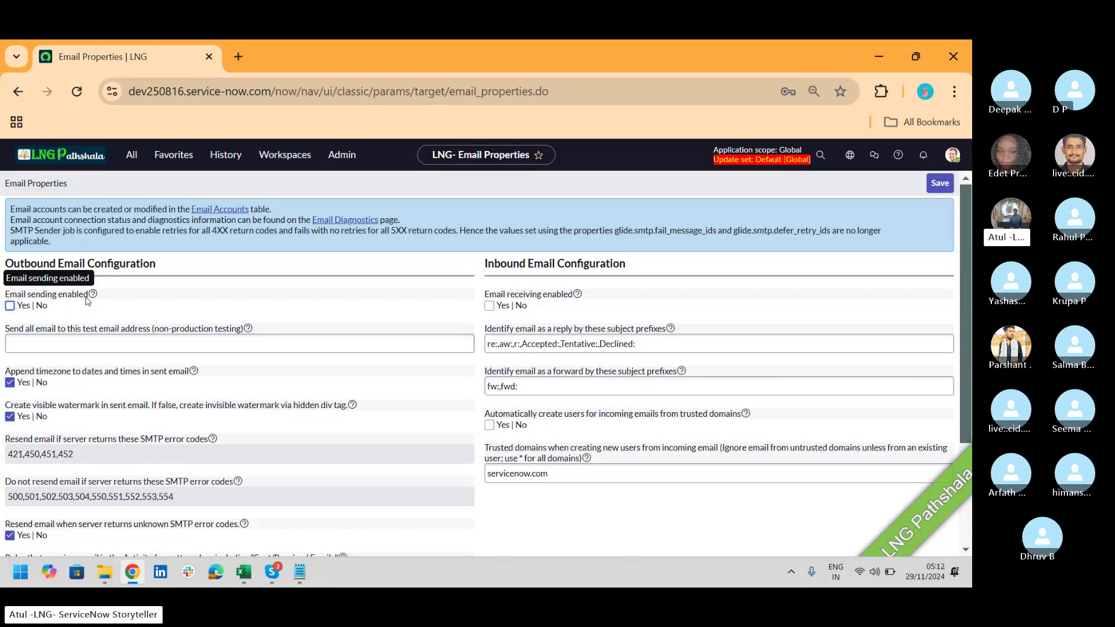
Step: Enable outbound email sending and enter a test recipient e-mail address for all outgoing mail
left_click(10, 306)
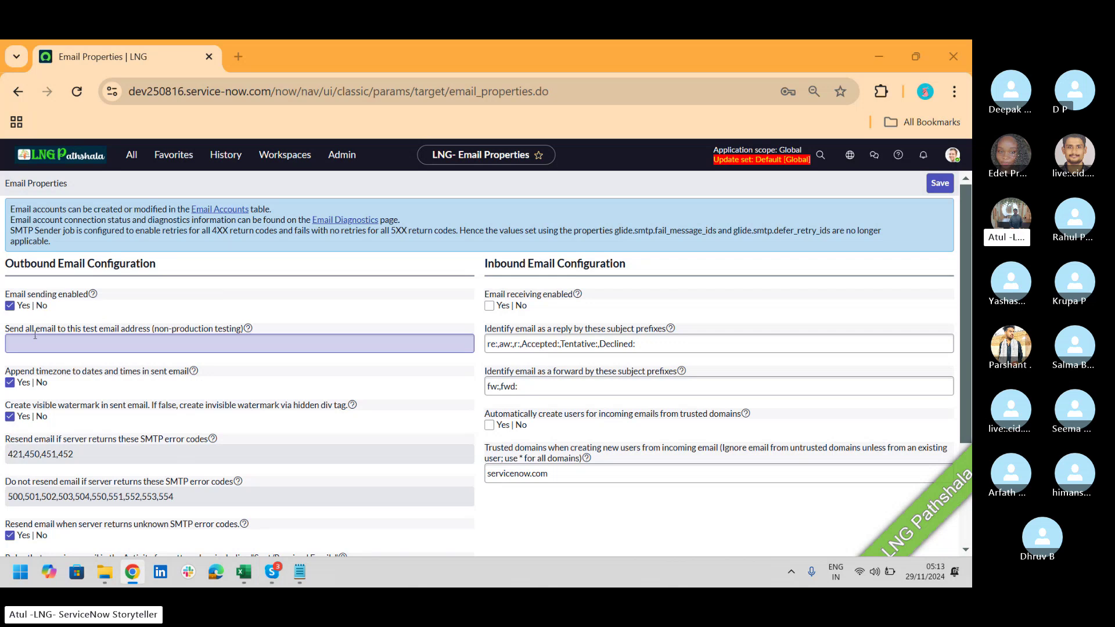
left_click(35, 340)
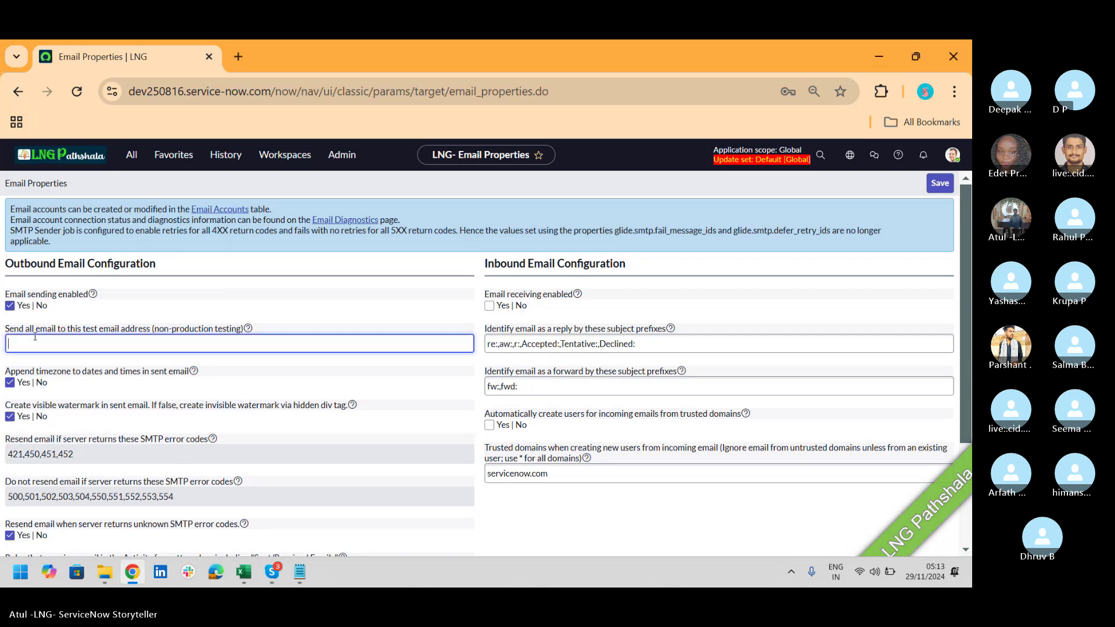
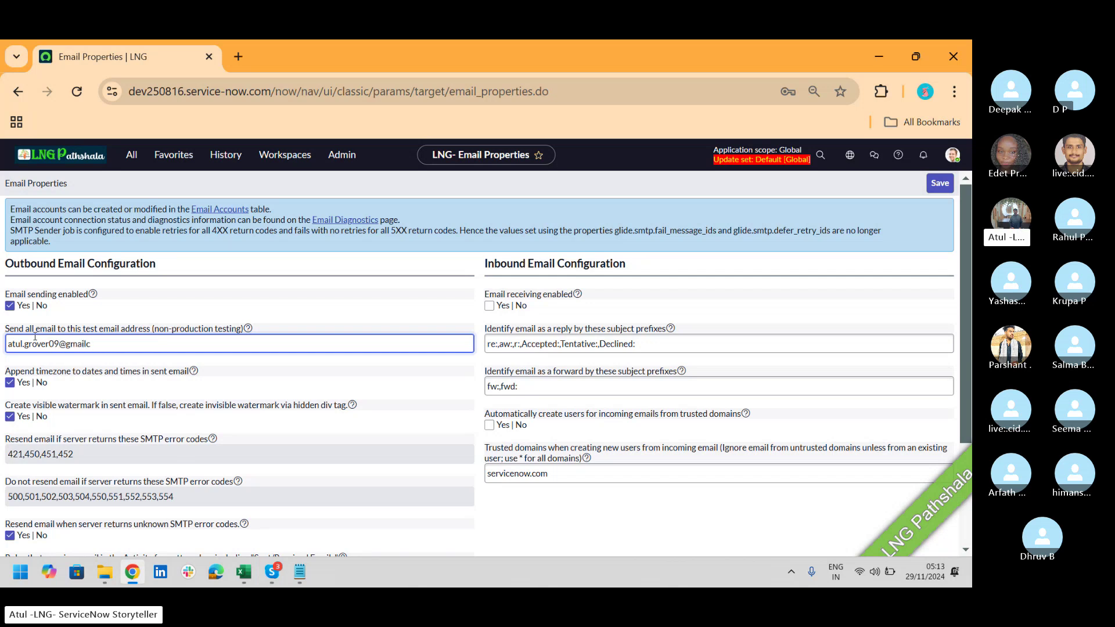
type(".com")
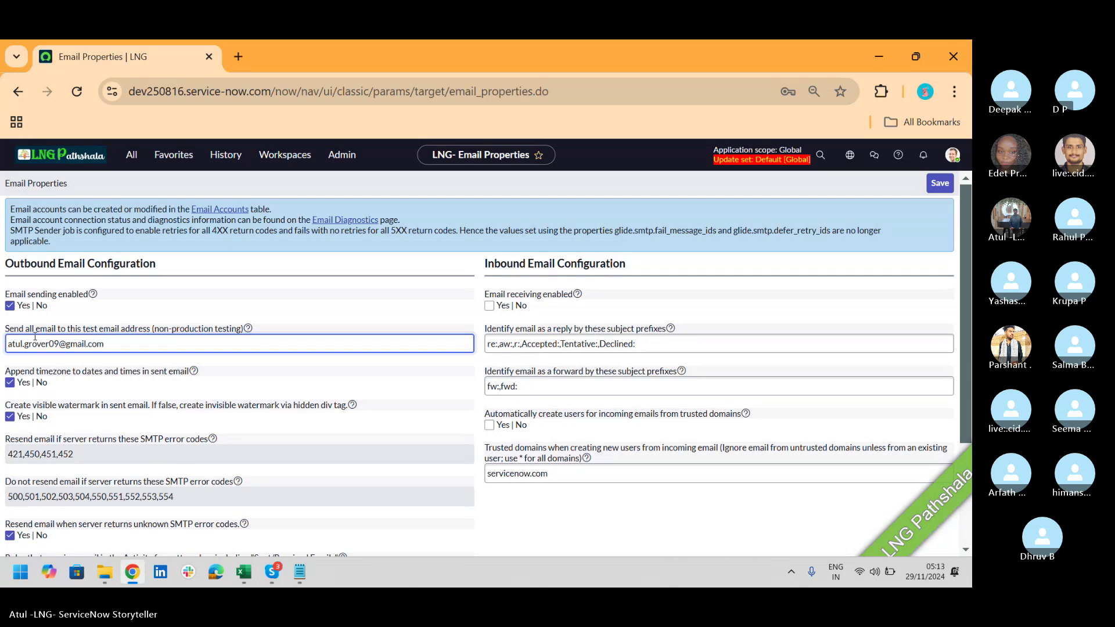
key("alt+Tab")
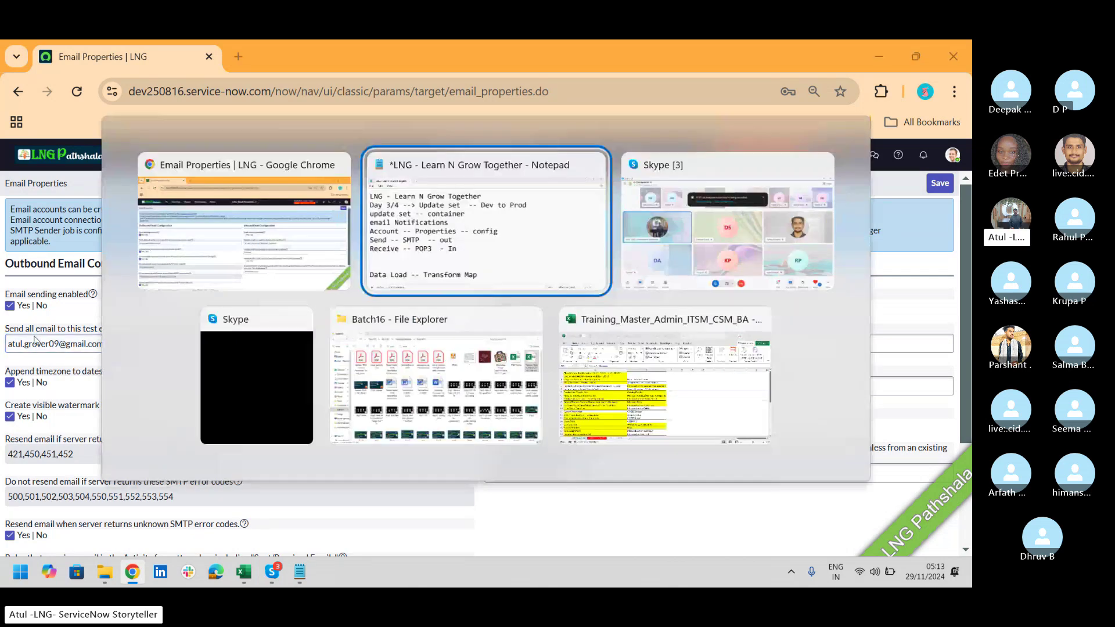
key("alt+Tab")
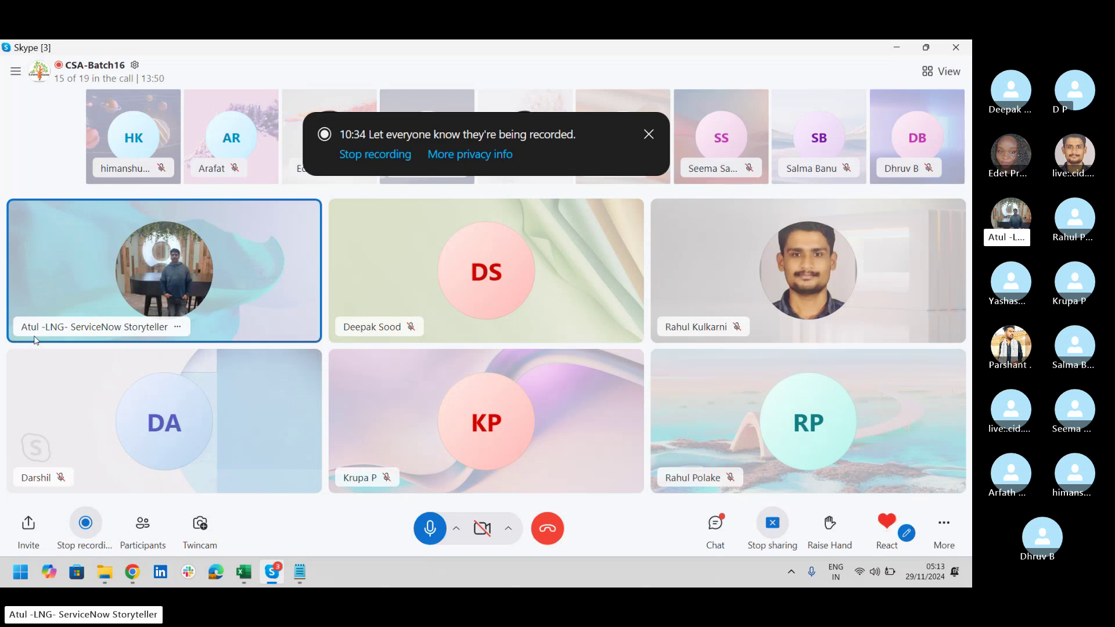
key("alt+Tab")
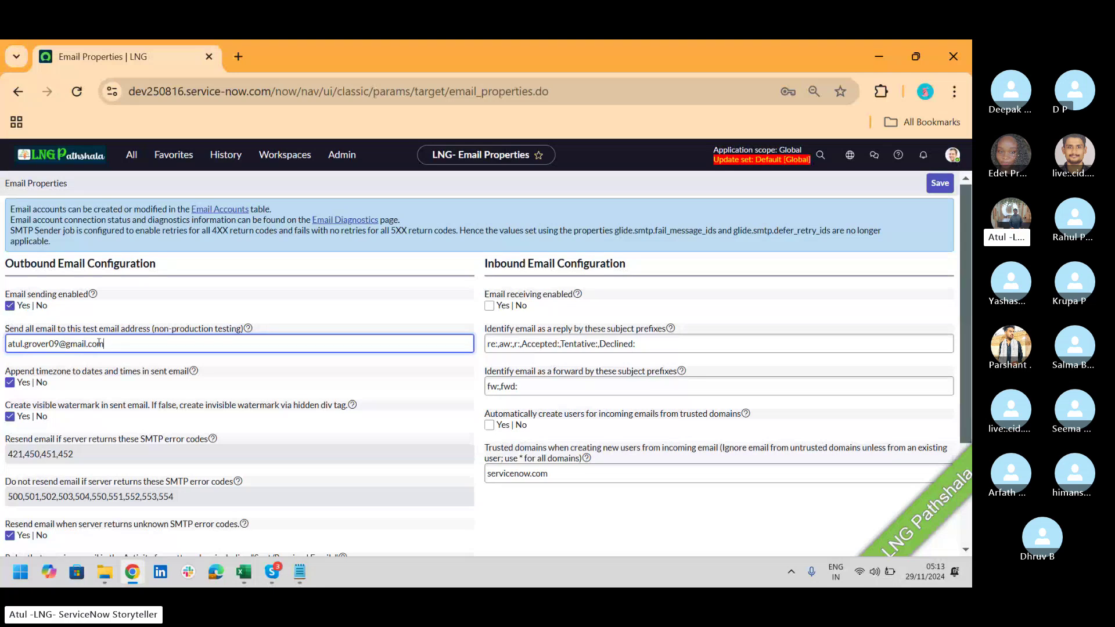
left_click_drag(114, 350, 2, 354)
key("ctrl+c")
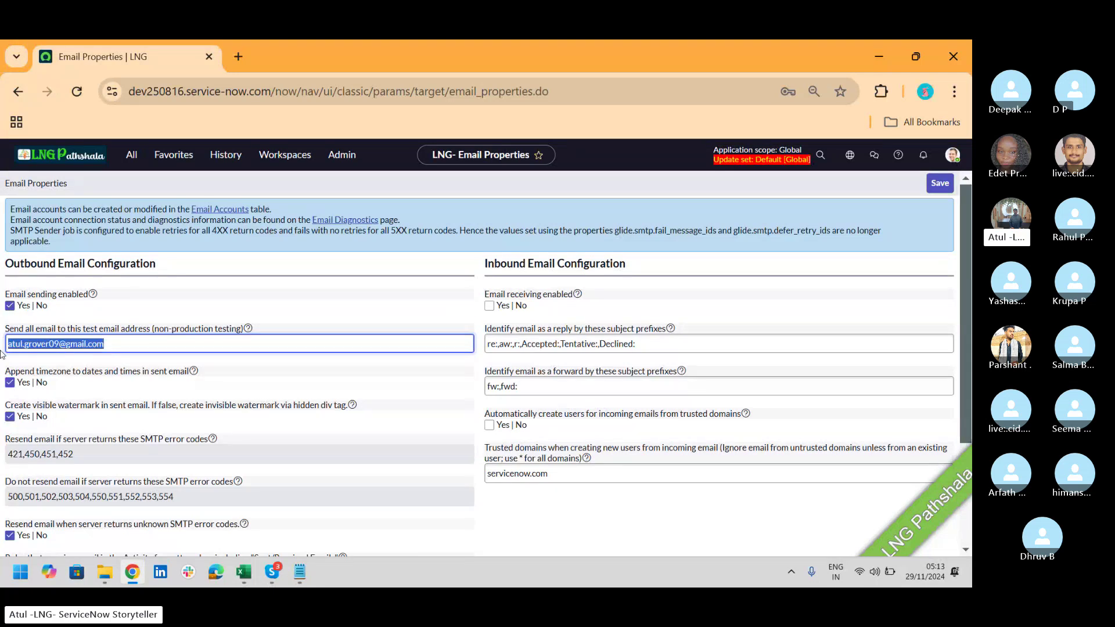
key("BackSpace")
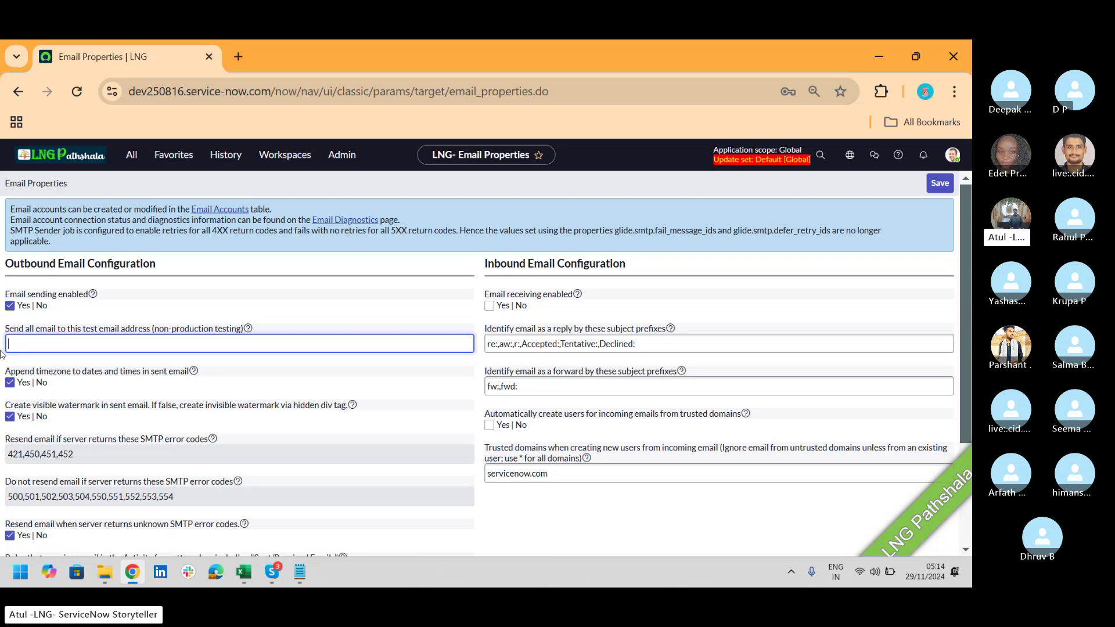
key("alt+Tab")
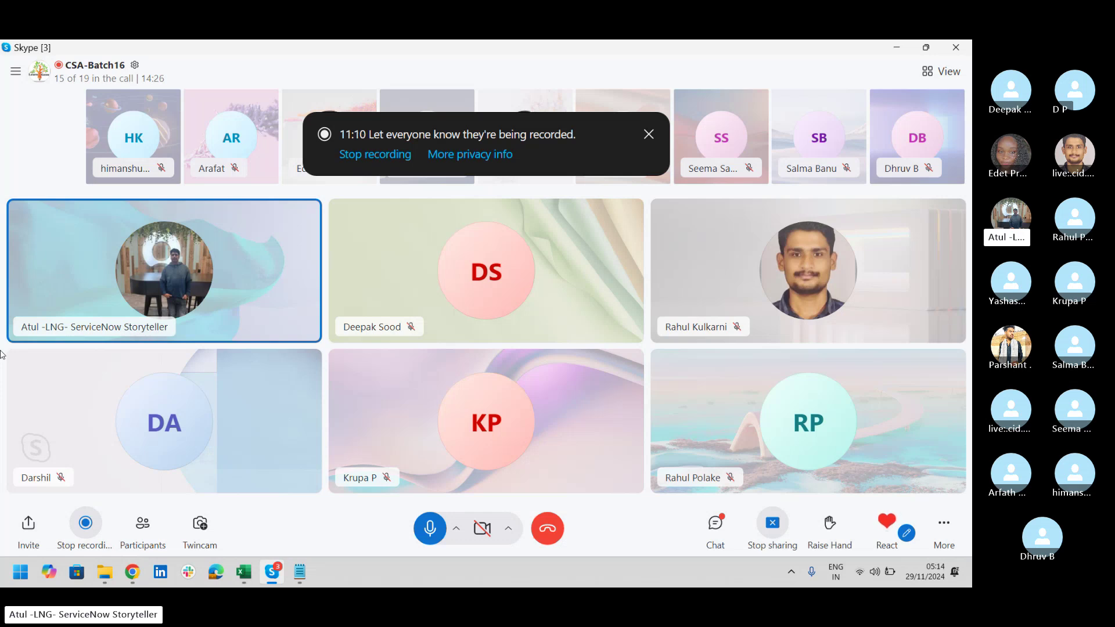
key("alt+Tab")
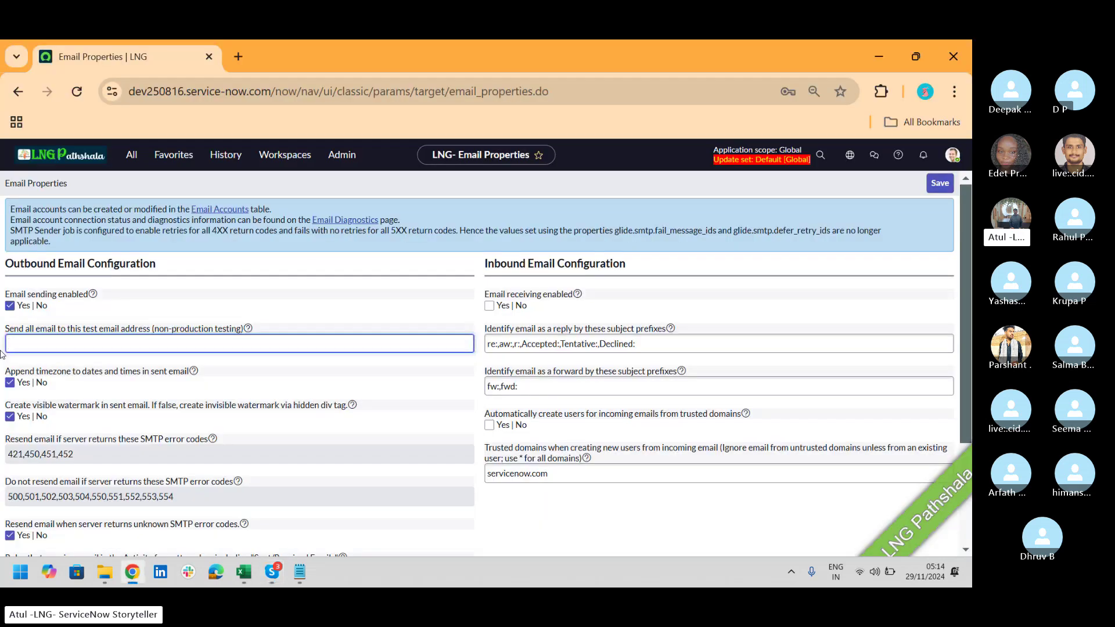
key("ctrl+v")
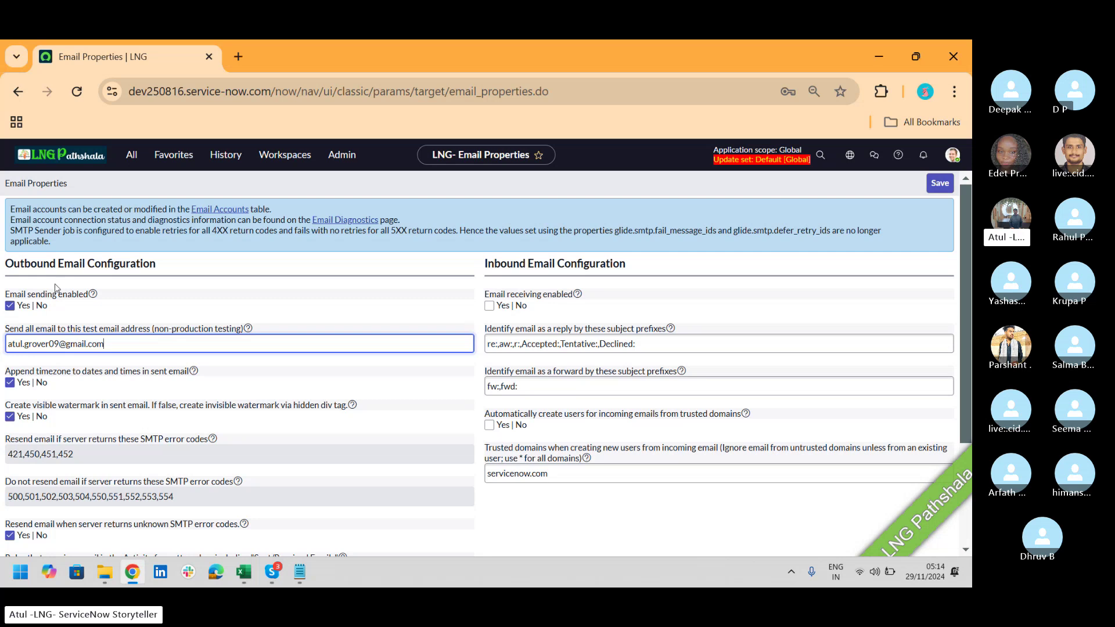
left_click_drag(107, 344, 1, 364)
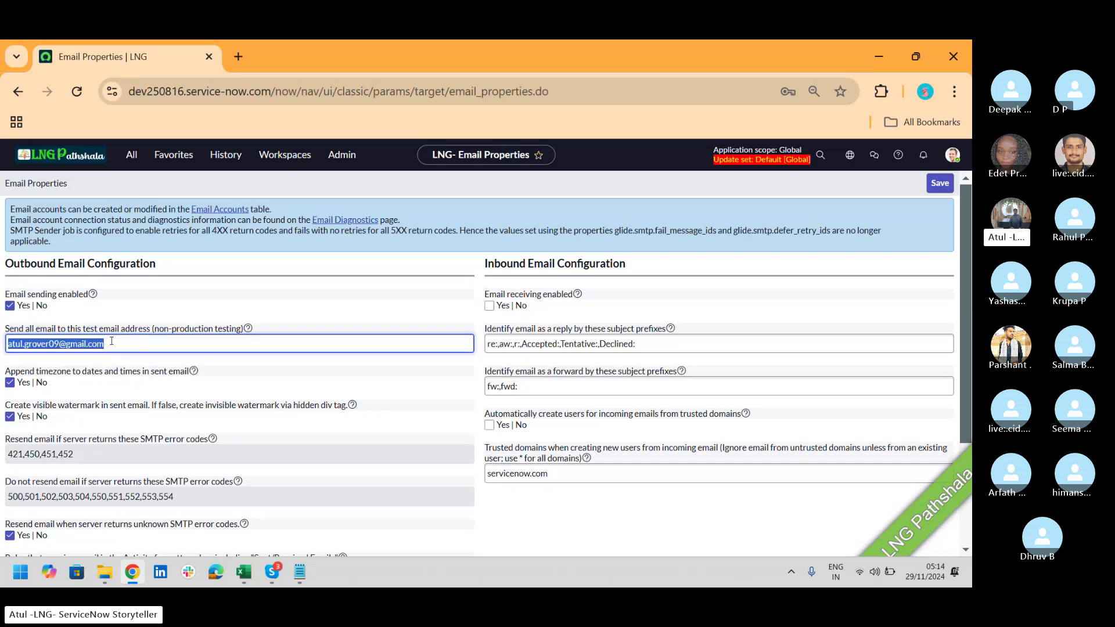
left_click_drag(111, 342, 2, 329)
left_click_drag(965, 227, 964, 300)
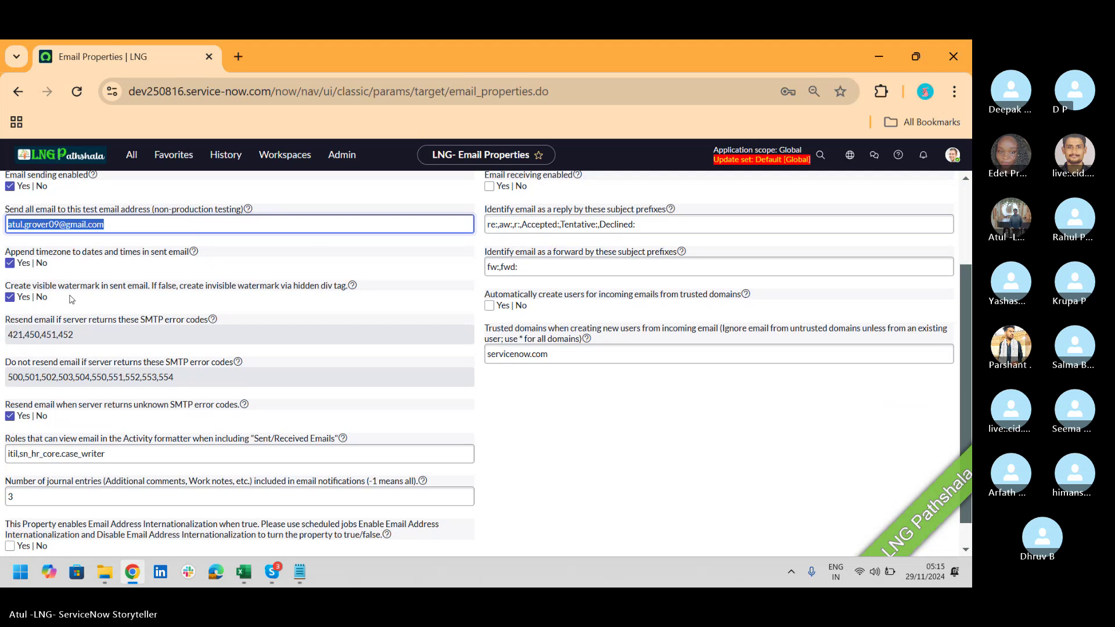
key("alt+Tab")
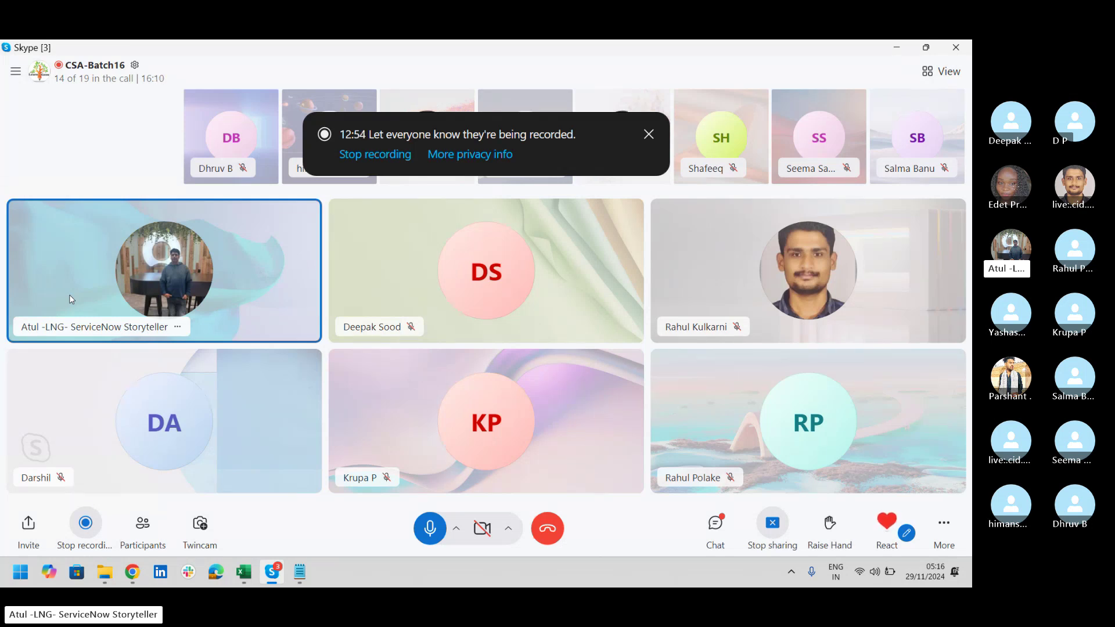
key("alt+Tab")
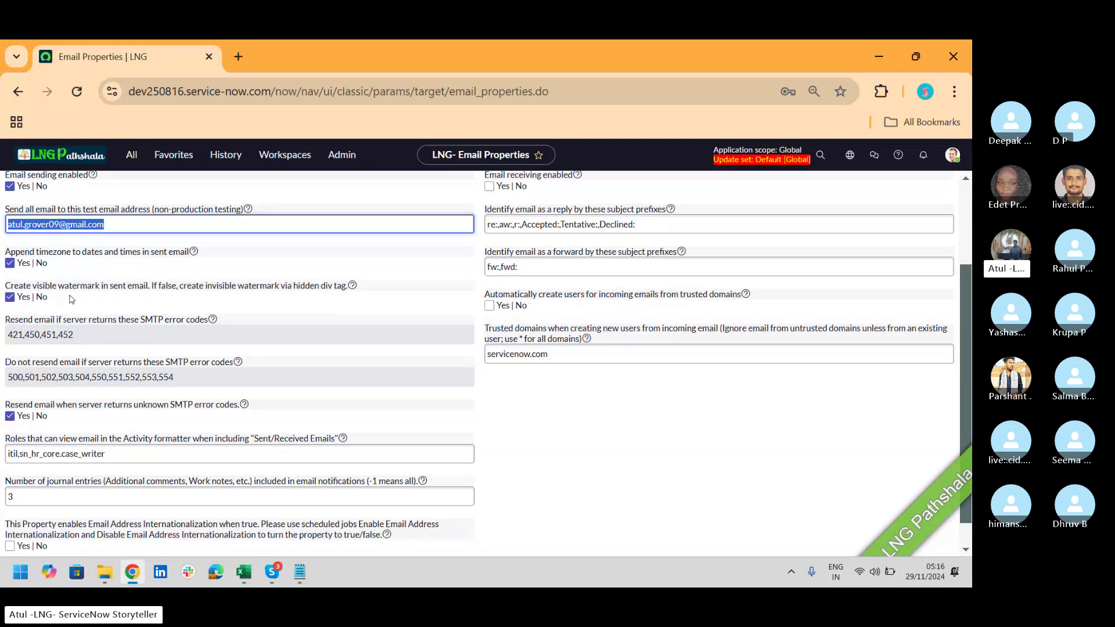
left_click(300, 572)
Step: Add a new line reading MSGREF3333cc below the POP3 line in the Notepad notes
key("Return")
type("M")
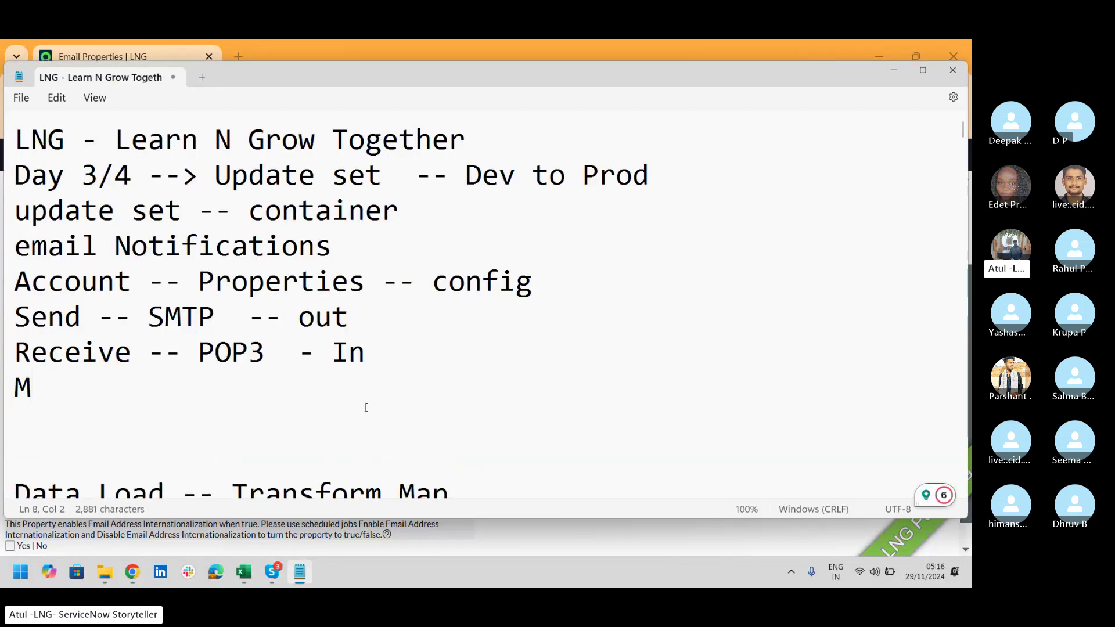
type("SGREF")
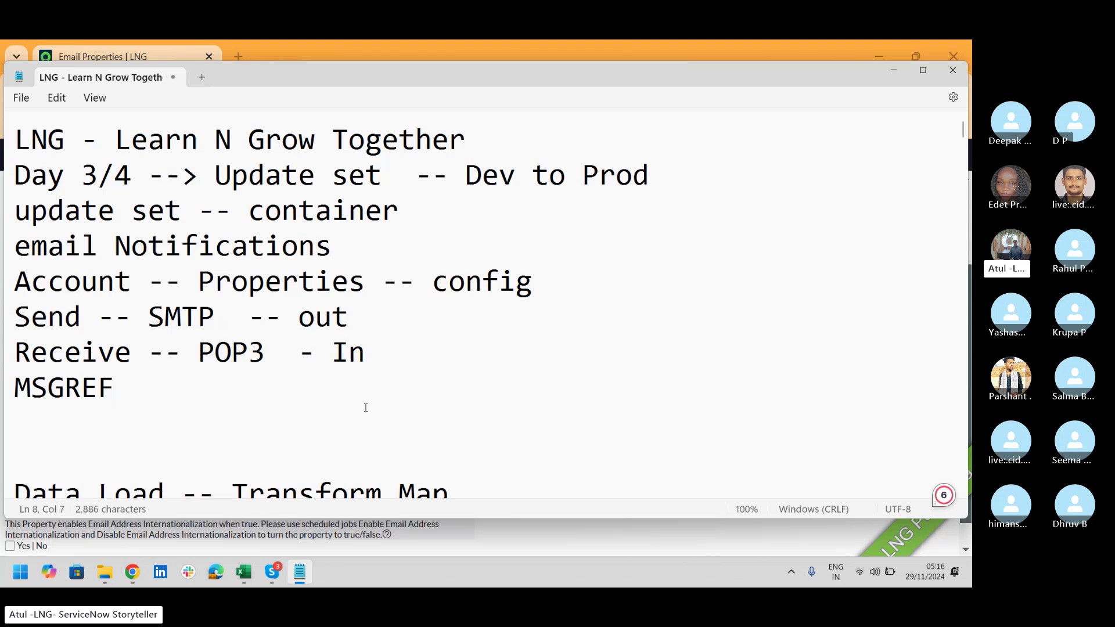
type("3333cc")
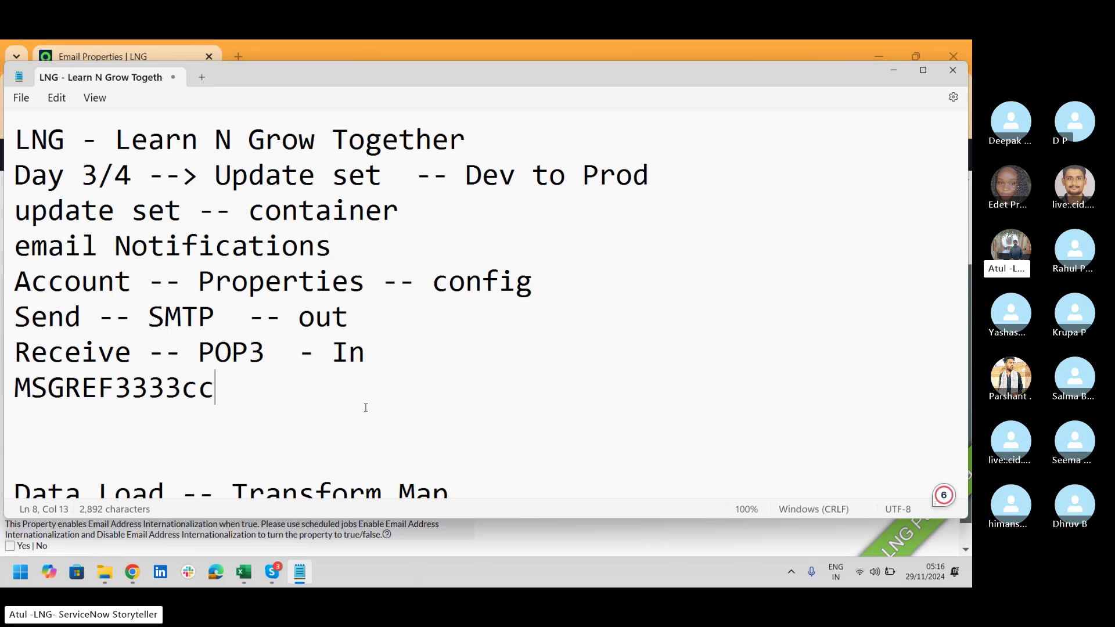
key("alt+Tab")
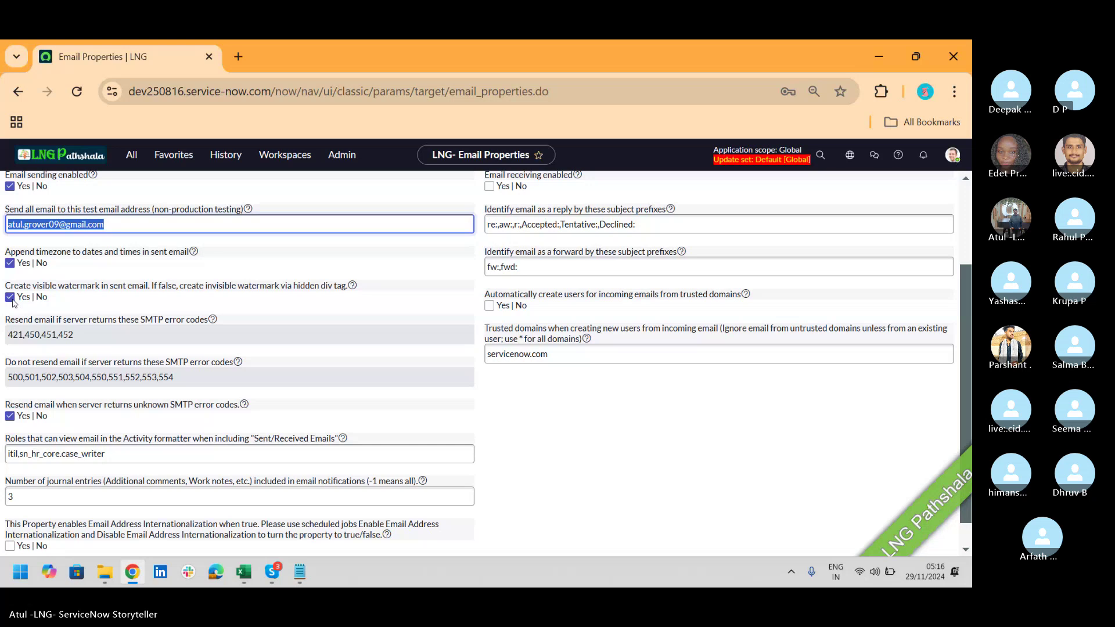
Step: Turn off the 'Create visible watermark in sent email' option
left_click(11, 299)
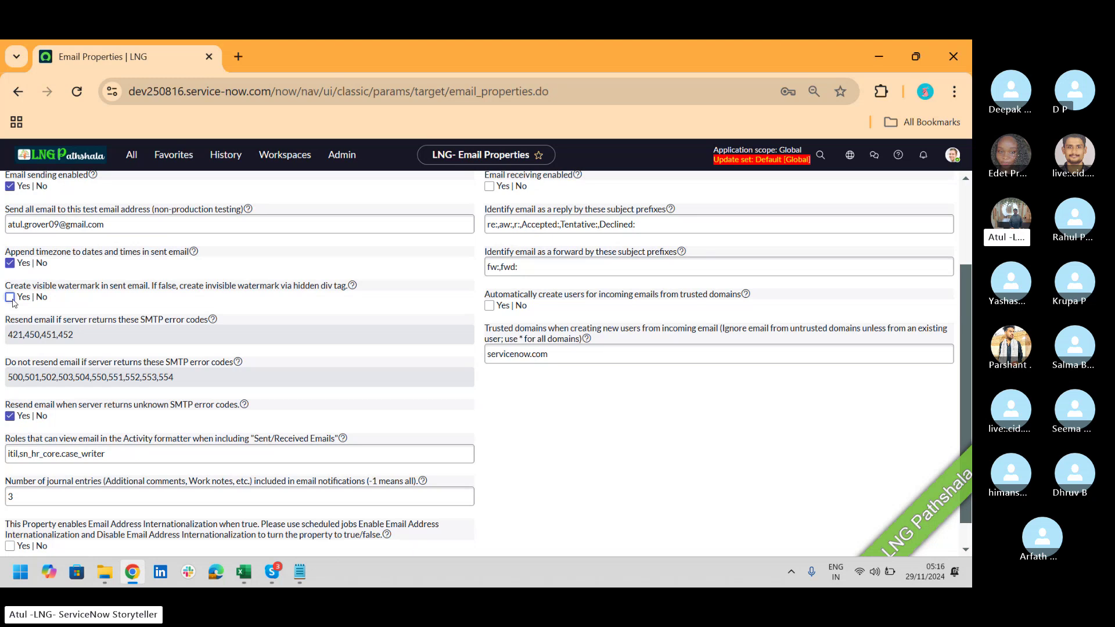
left_click(131, 158)
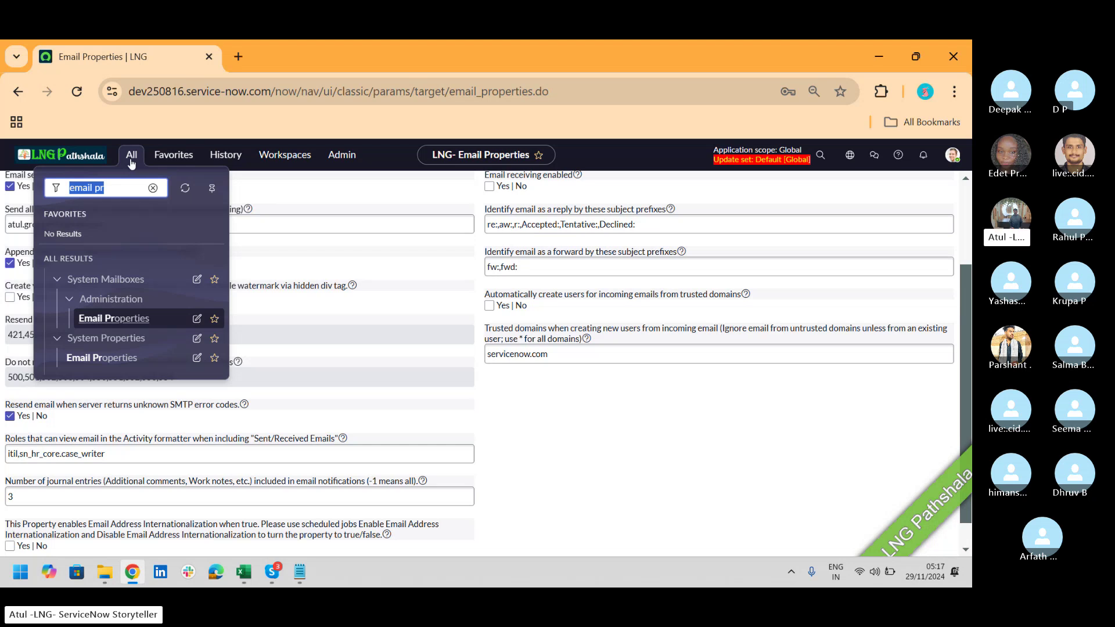
Step: Open the Emails system log, list all emails, and open the INC0010064 group-assignment email
type("emails")
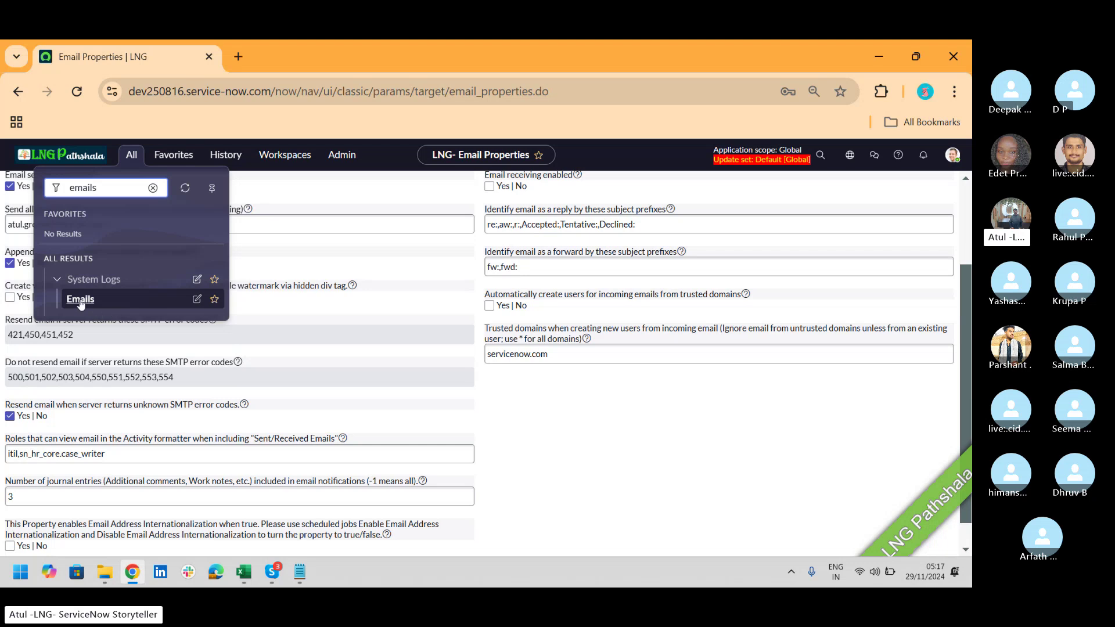
left_click(80, 303, "ctrl")
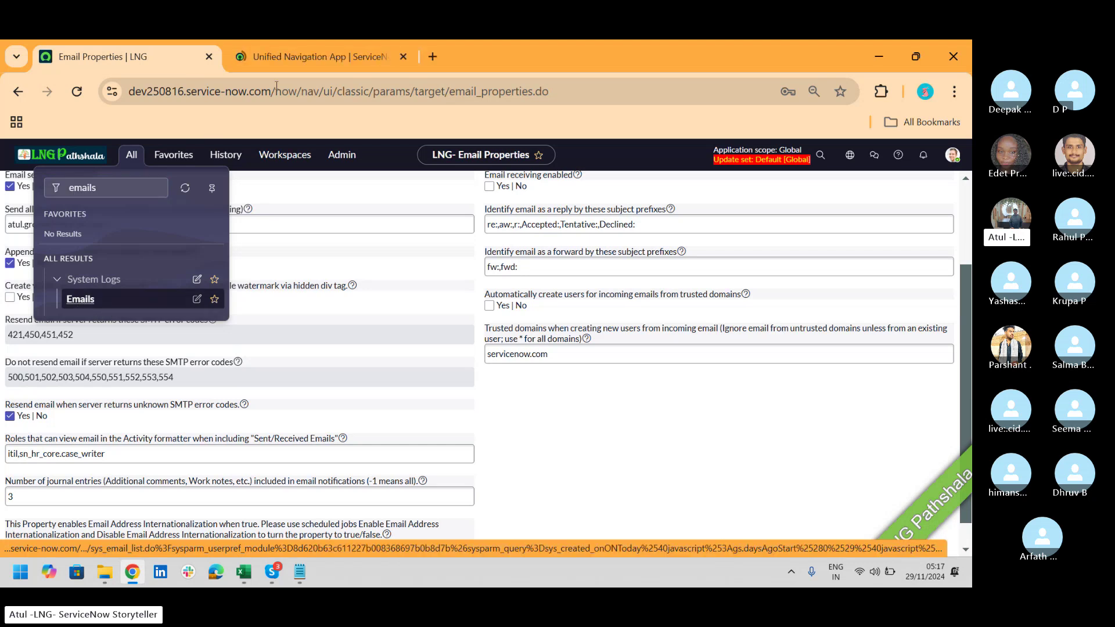
left_click(314, 57)
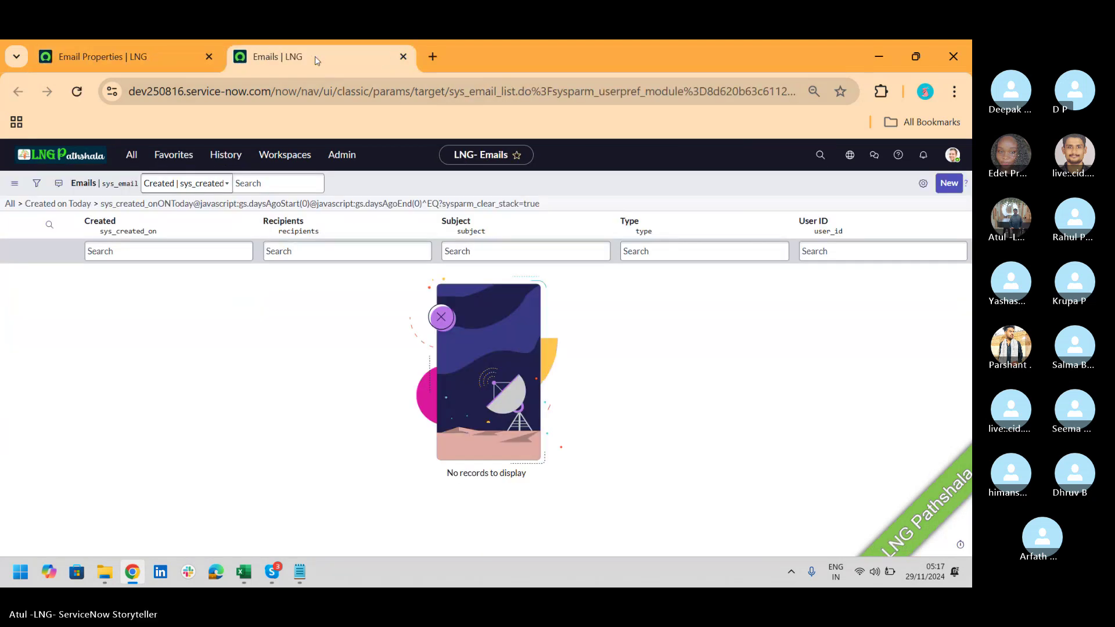
left_click(10, 204)
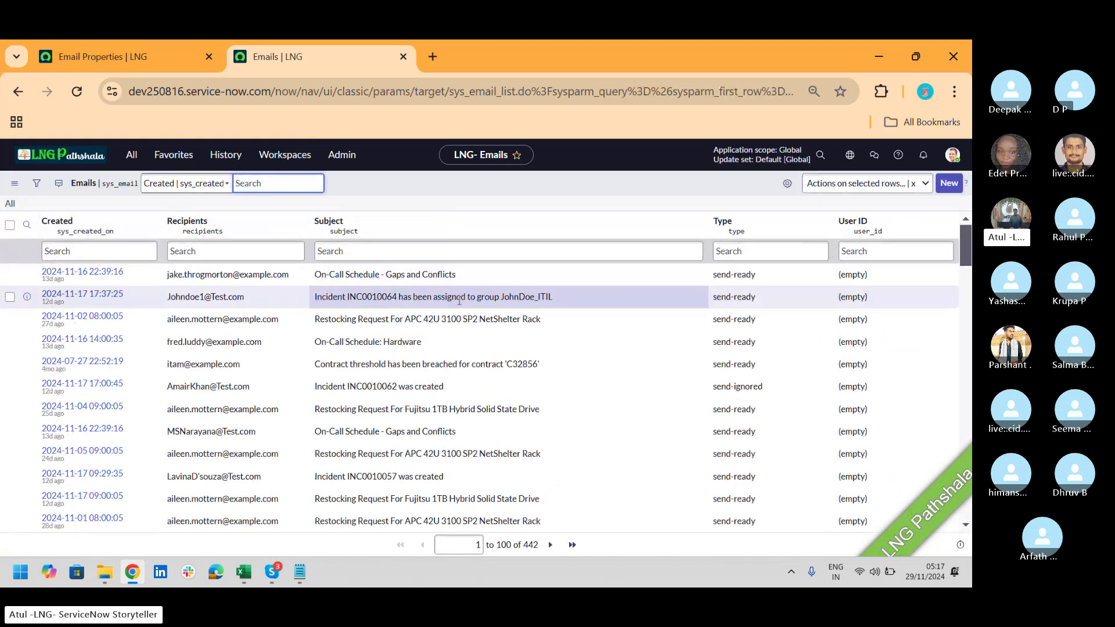
left_click(89, 297)
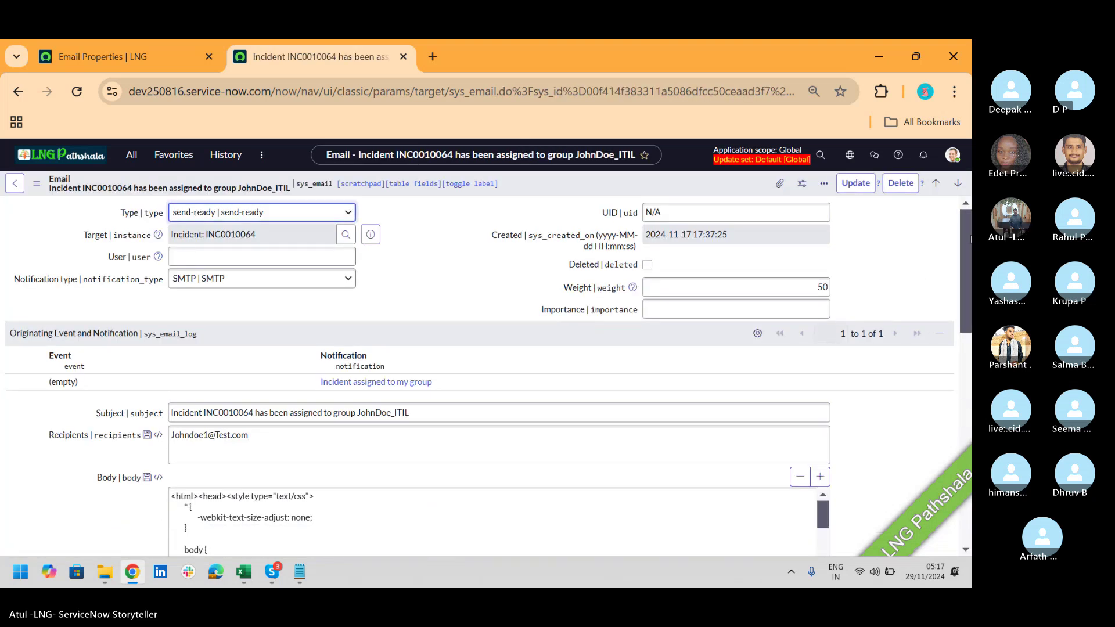
Step: Preview the sent email and select the Ref:MSG watermark value at its footer
scroll(968, 235, "down", 10)
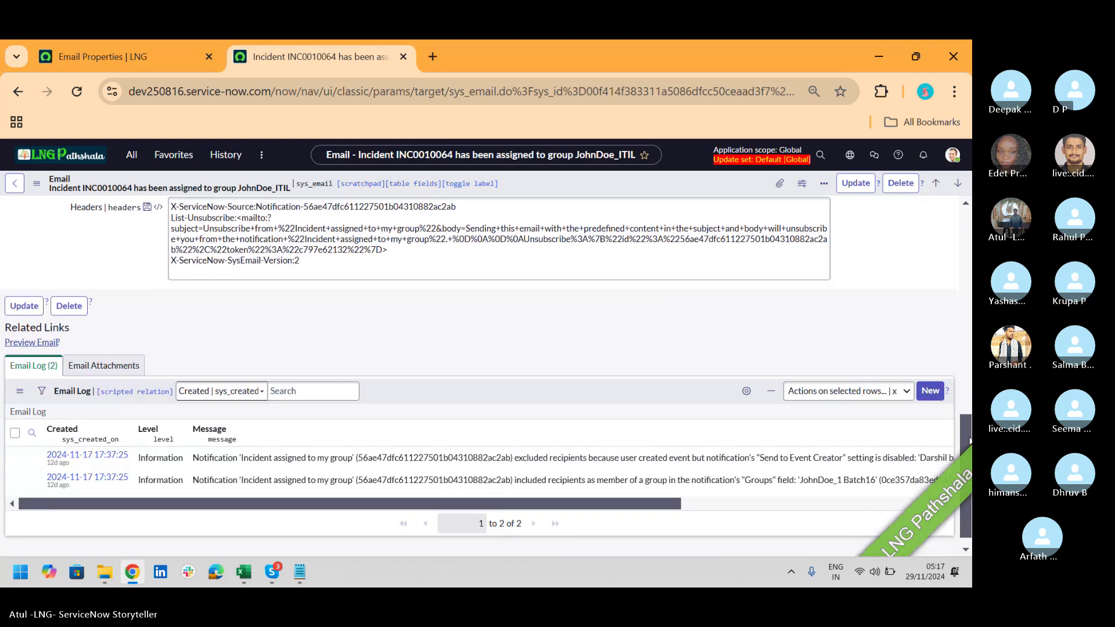
left_click(47, 343)
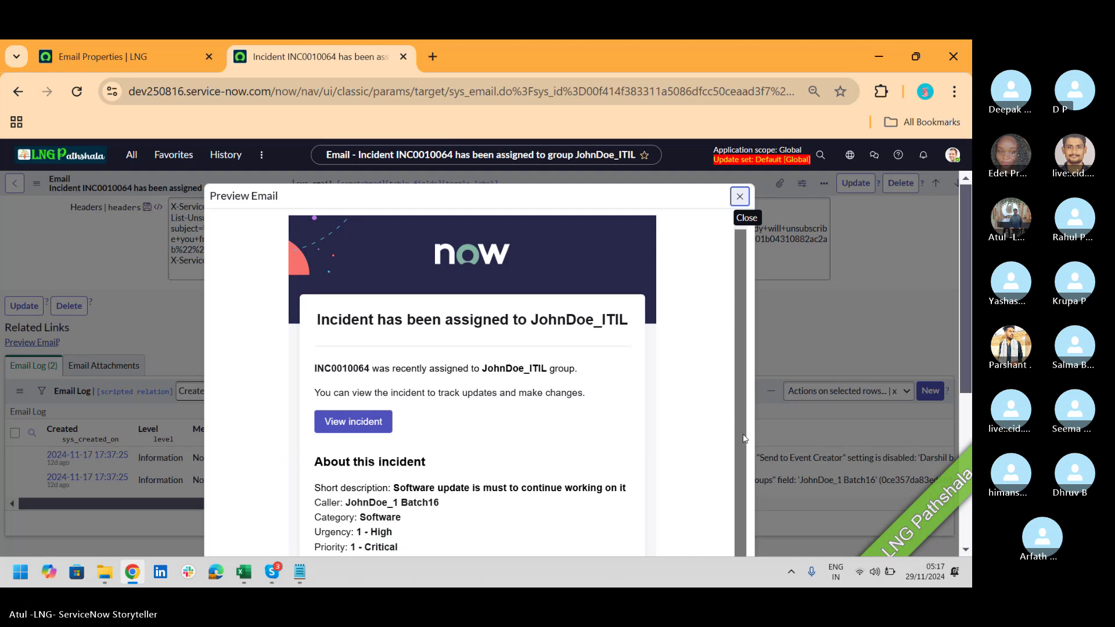
left_click_drag(970, 316, 962, 492)
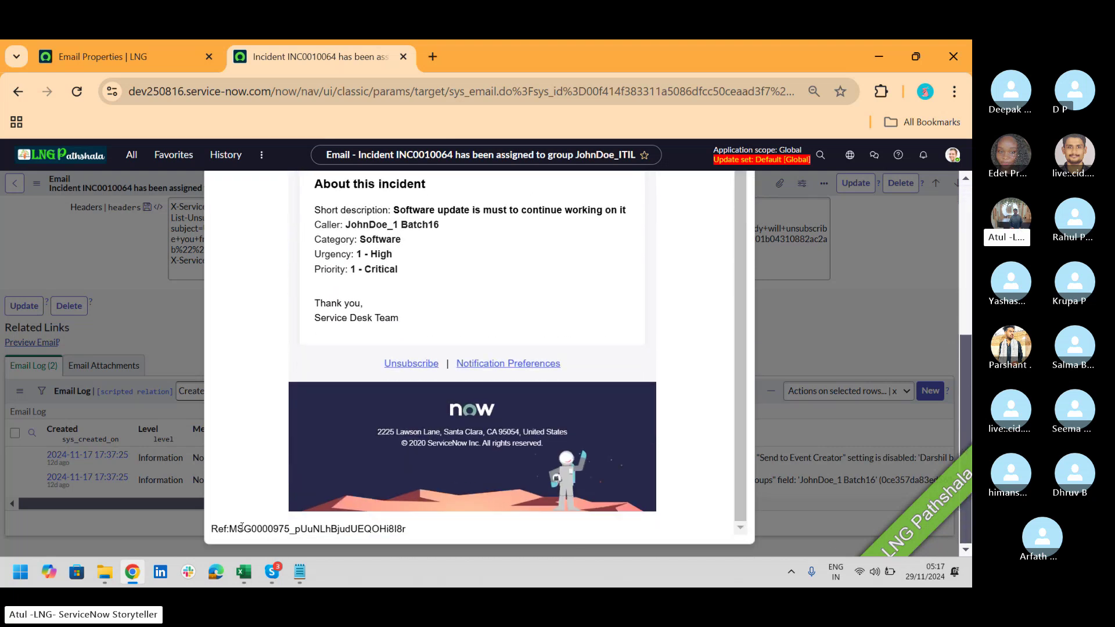
left_click_drag(232, 529, 408, 535)
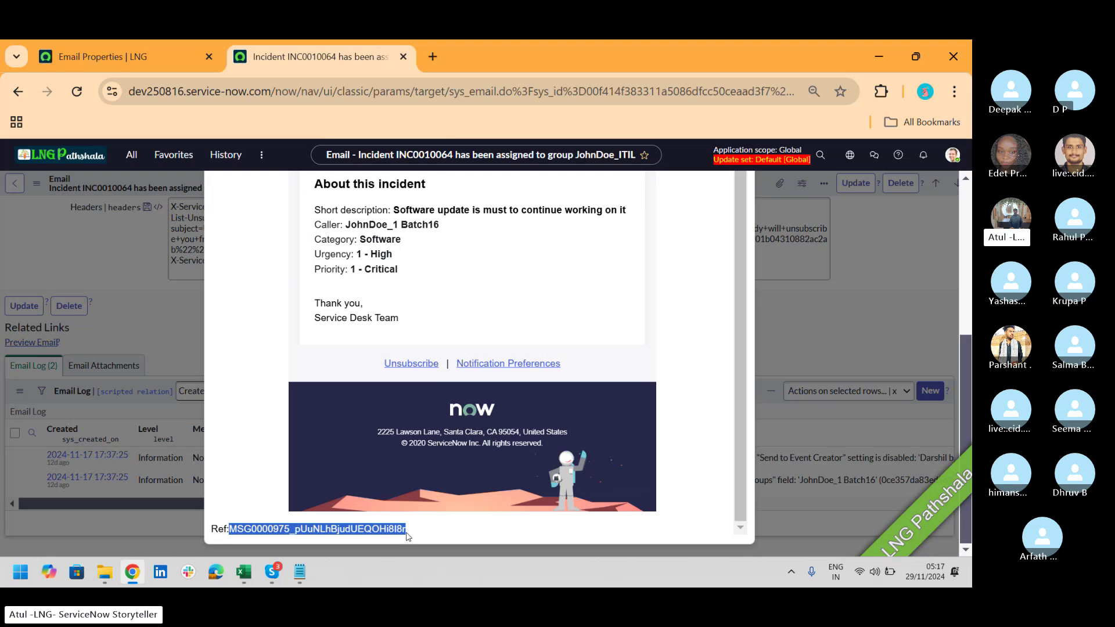
left_click(129, 68)
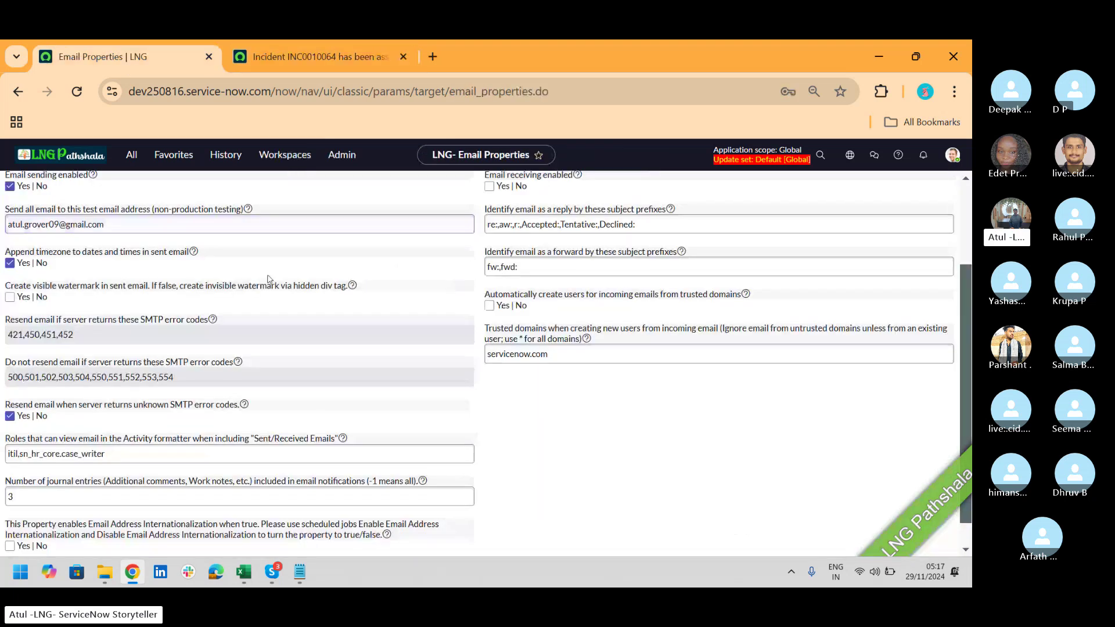
Step: Re-enable the visible watermark, select the SMTP resend codes 421,450,451,452, and open a blank tab
left_click(9, 298)
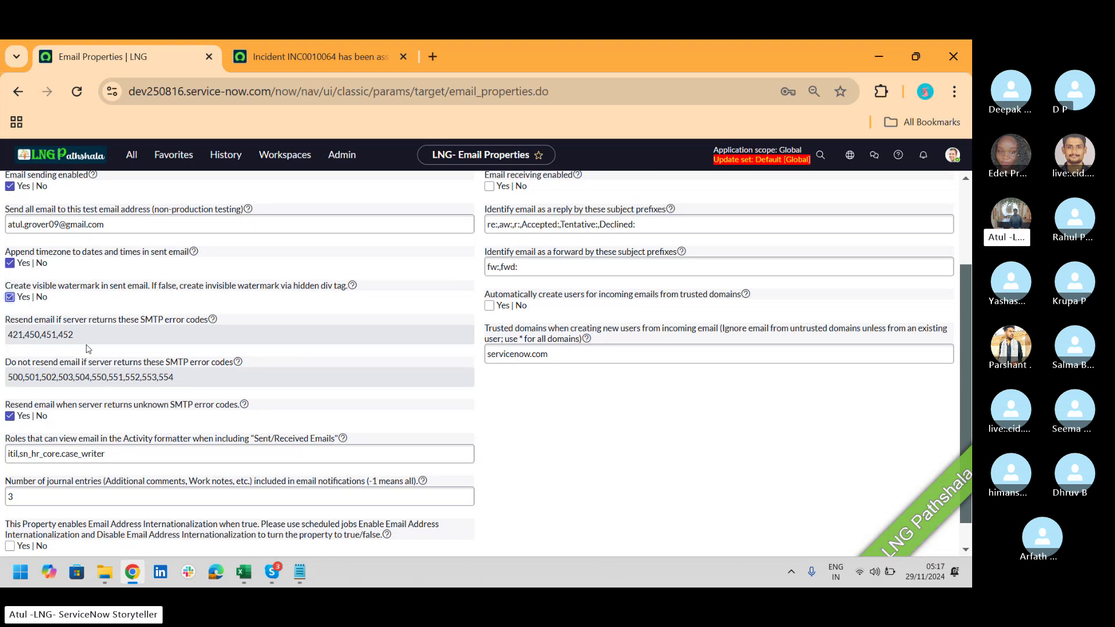
double_click(91, 334)
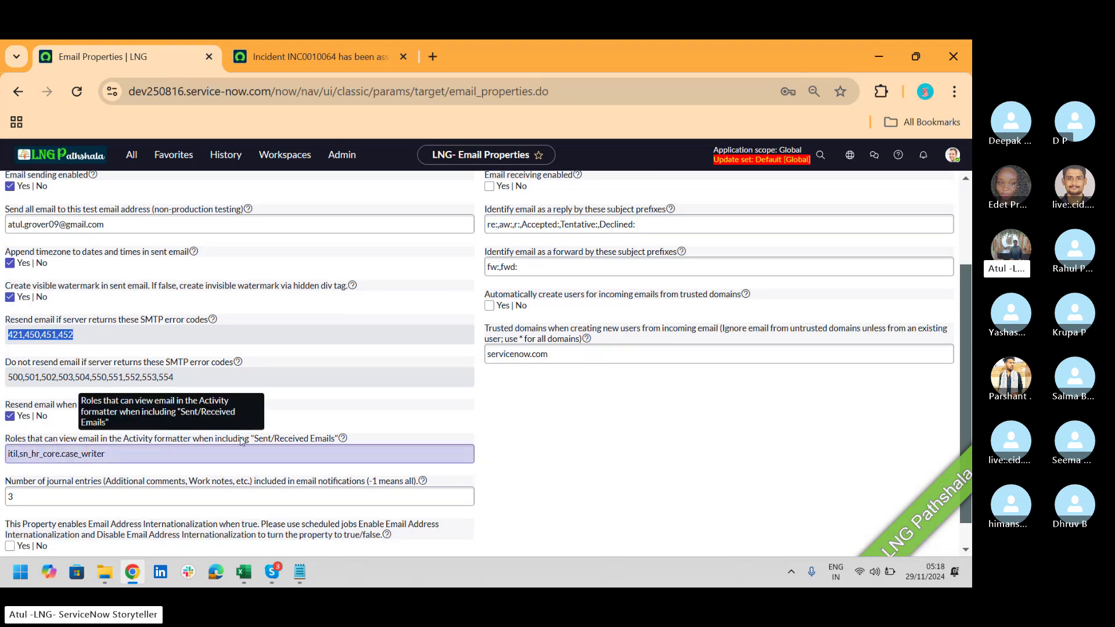
left_click(434, 57)
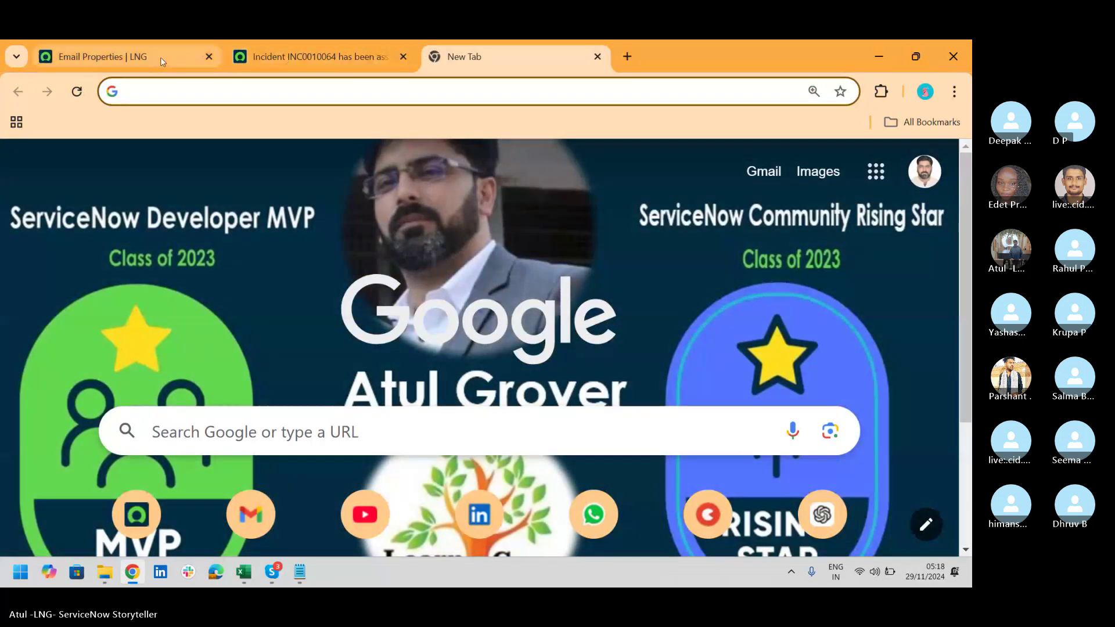
Step: Return to the INC0010064 email record and close its Preview Email dialog
left_click(134, 56)
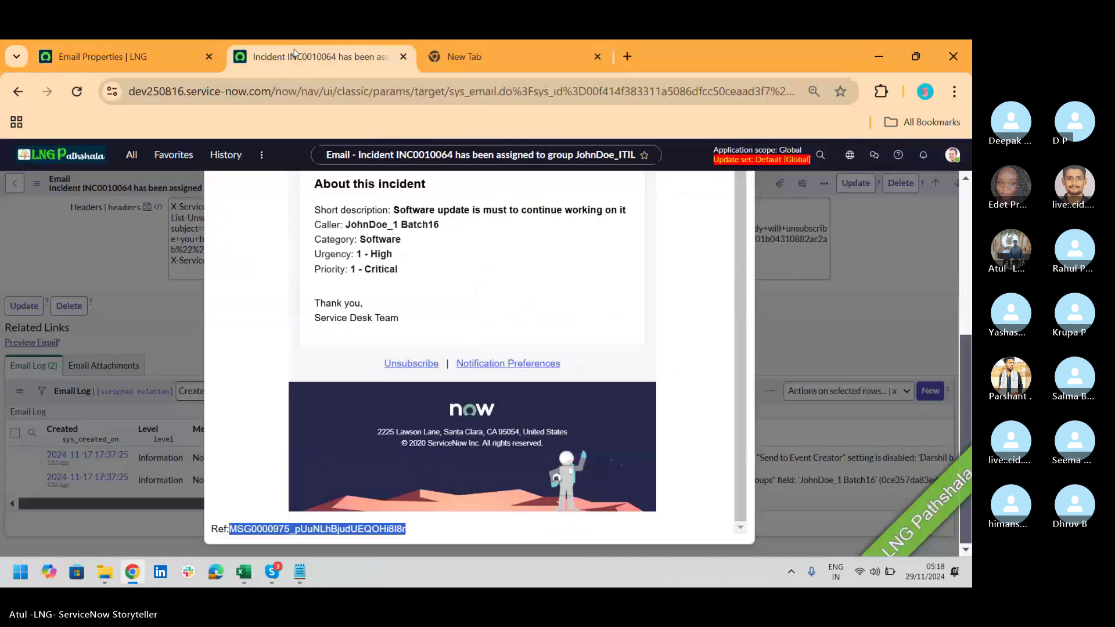
left_click(277, 61)
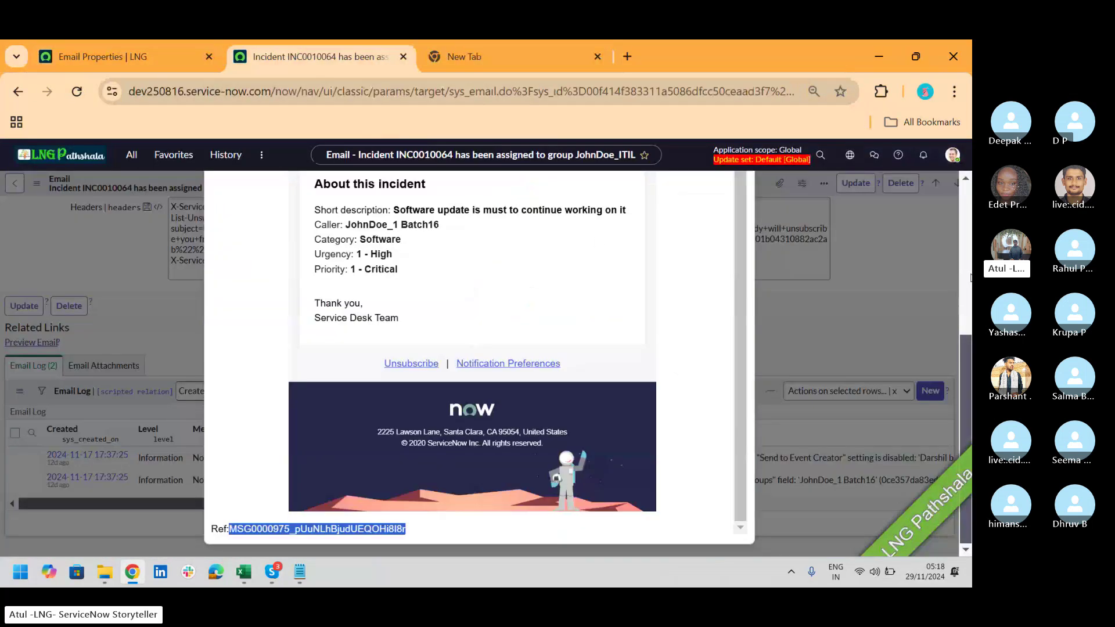
scroll(969, 209, "up", 5)
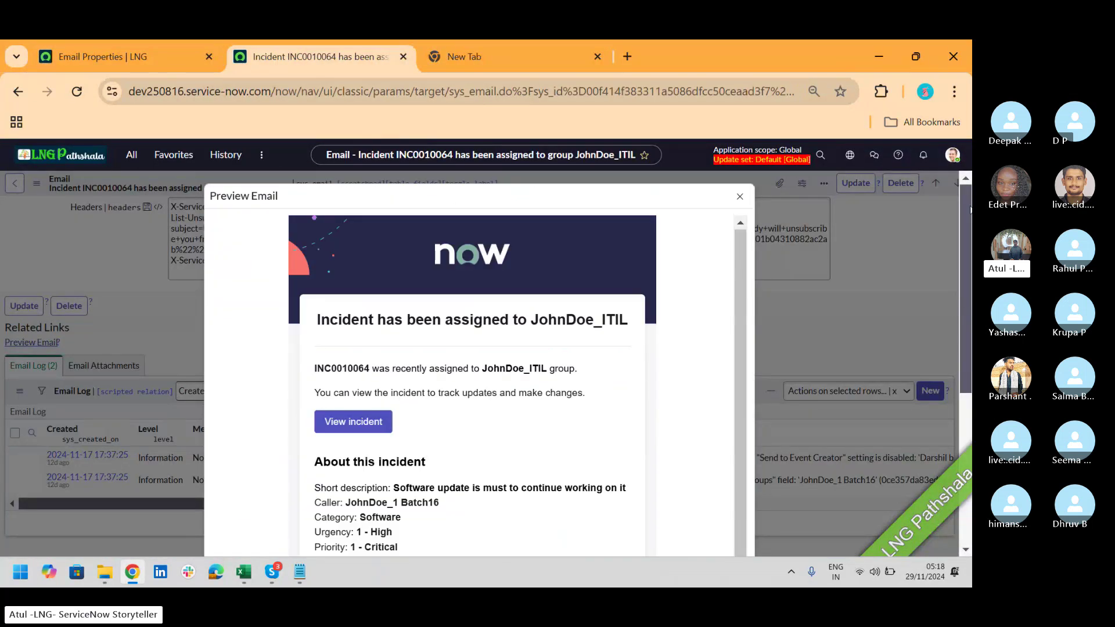
left_click(739, 199)
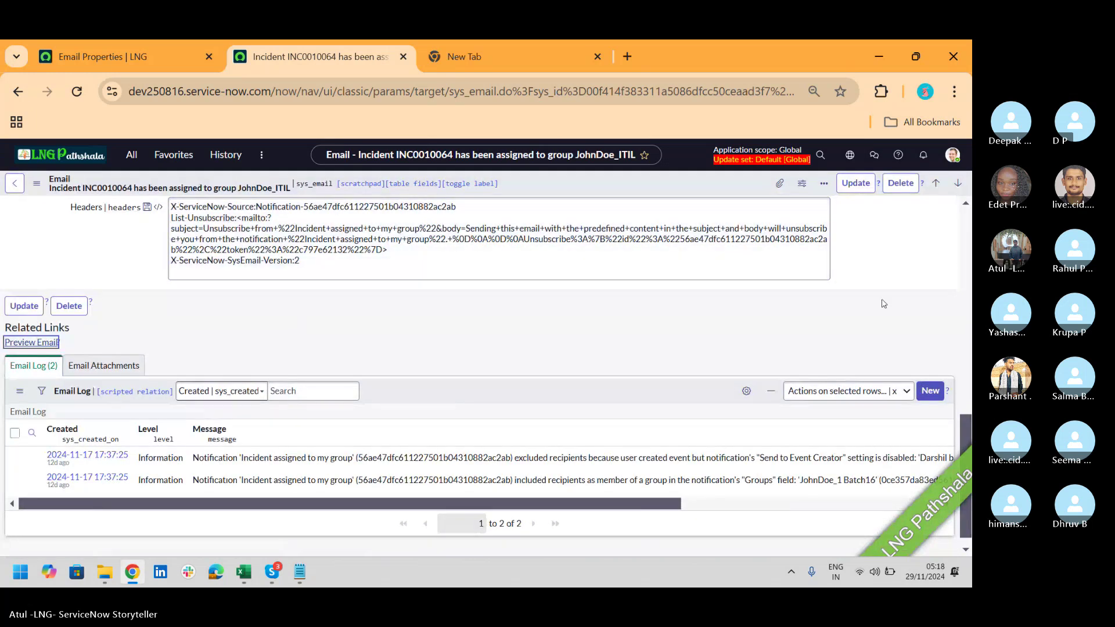
scroll(967, 240, "up", 10)
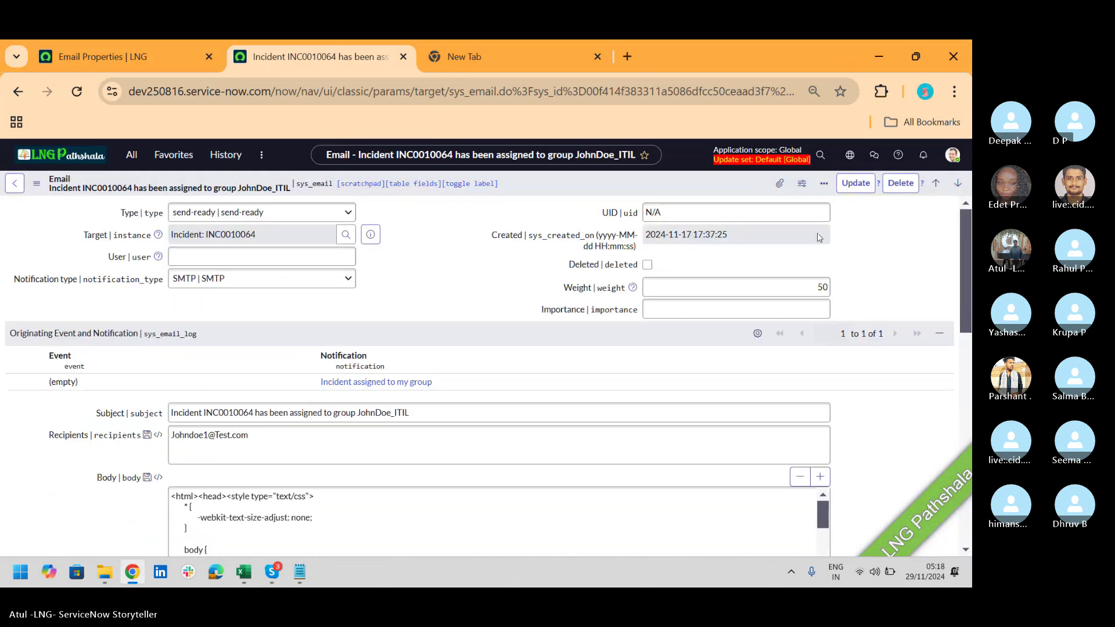
Step: Open incident INC0010064's full record from the email, review it, then return to Email Properties
left_click(373, 237)
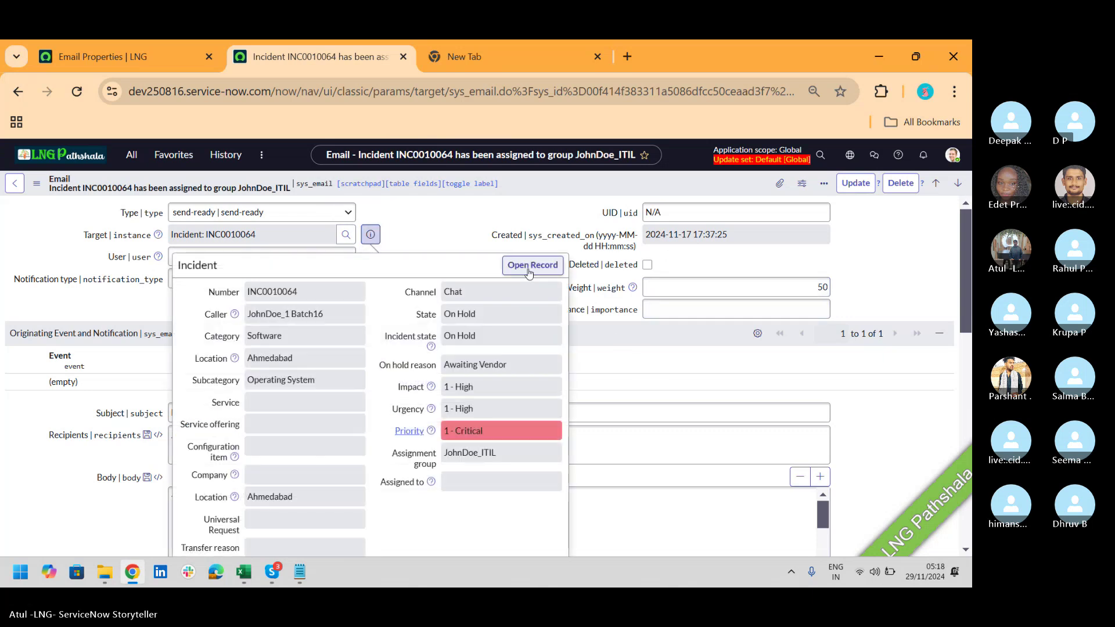
left_click(529, 271)
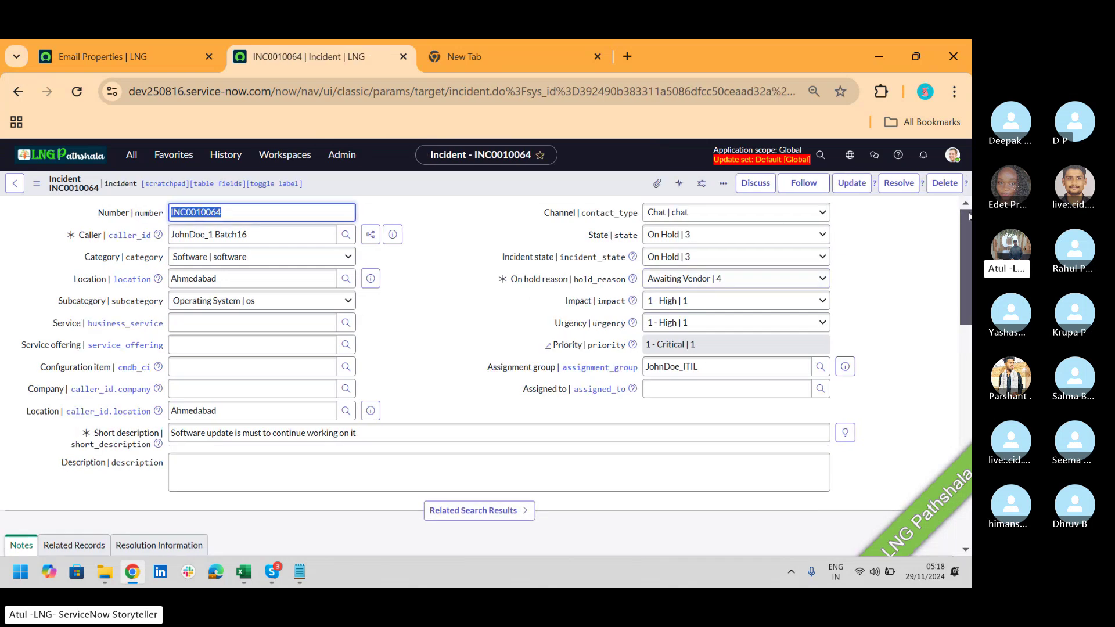
scroll(495, 330, "down", 5)
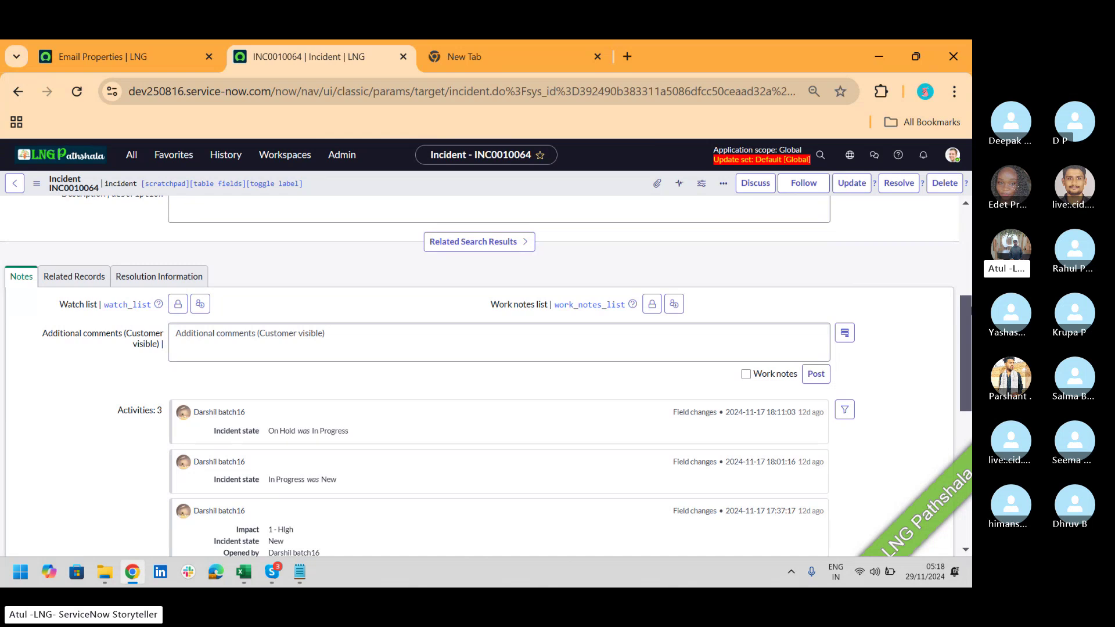
scroll(969, 311, "down", 3)
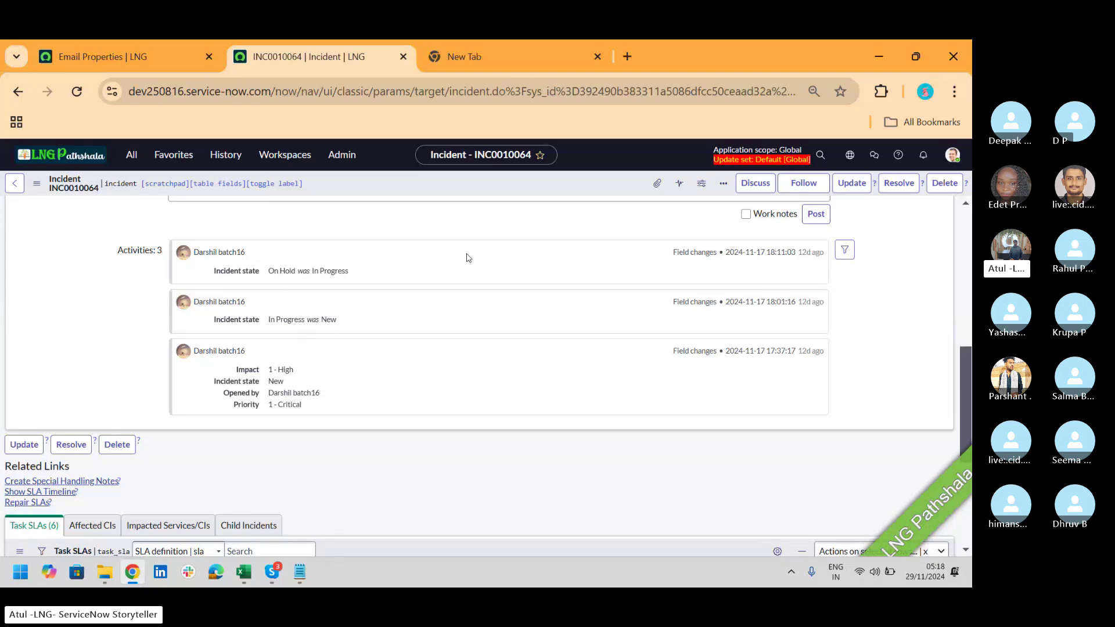
left_click(116, 56)
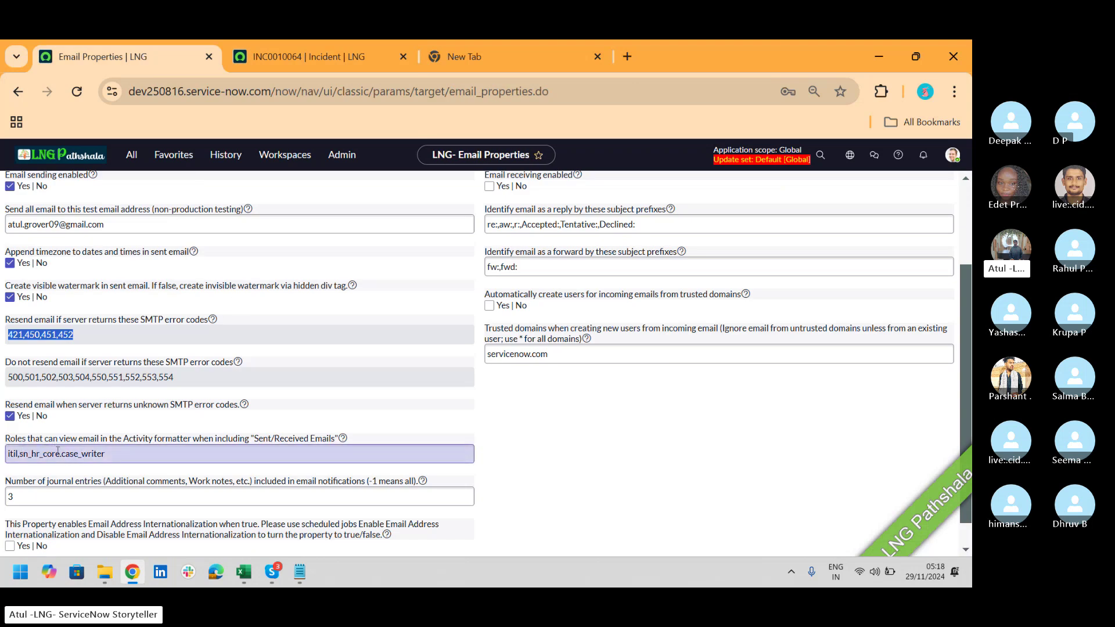
Step: Append admin to the email-viewing roles, making them itil, sn_hr_core.case_writer and admin
left_click(129, 455)
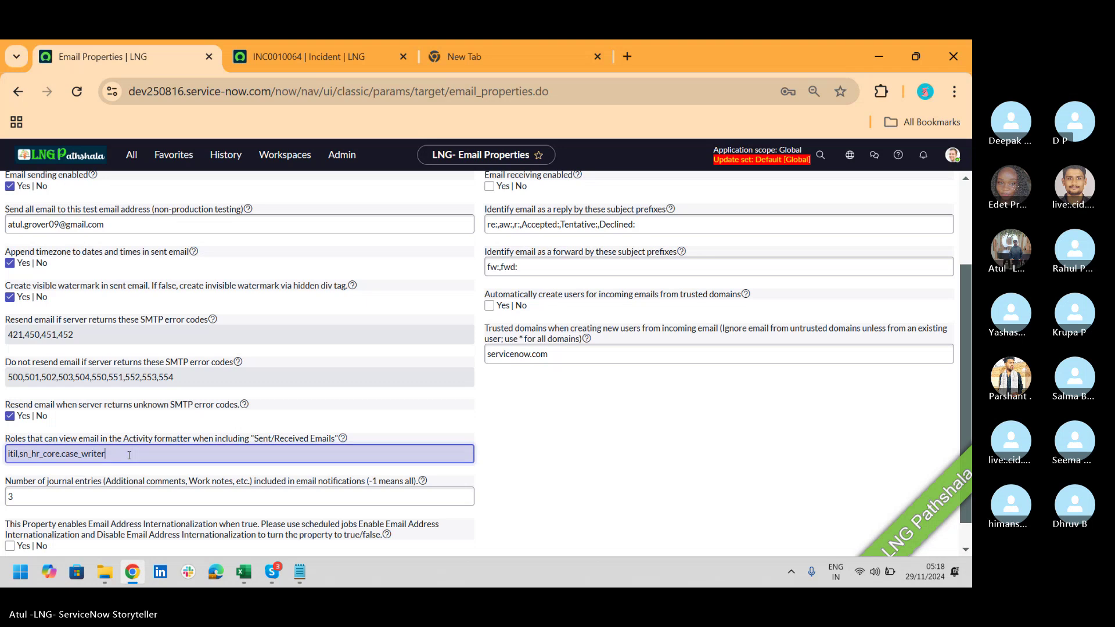
type(",admin")
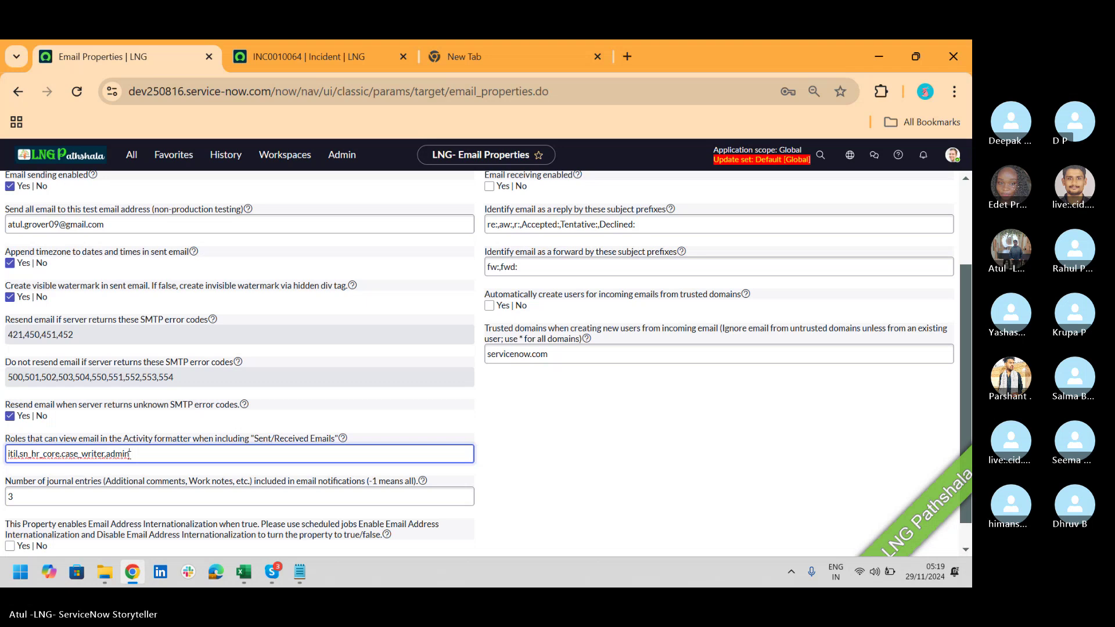
left_click(308, 57)
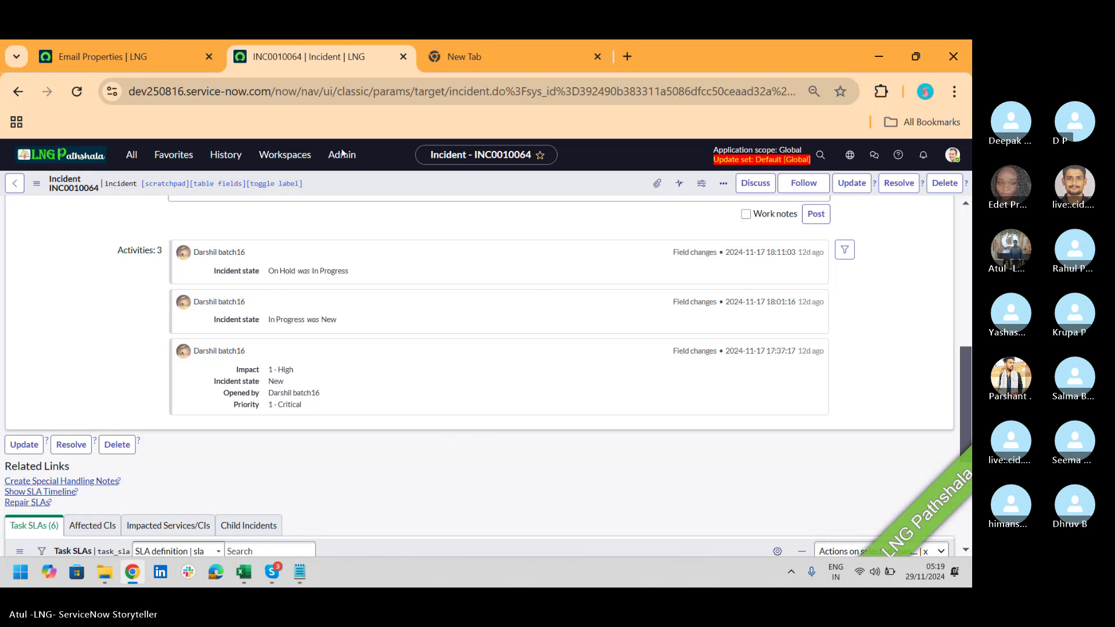
left_click(121, 55)
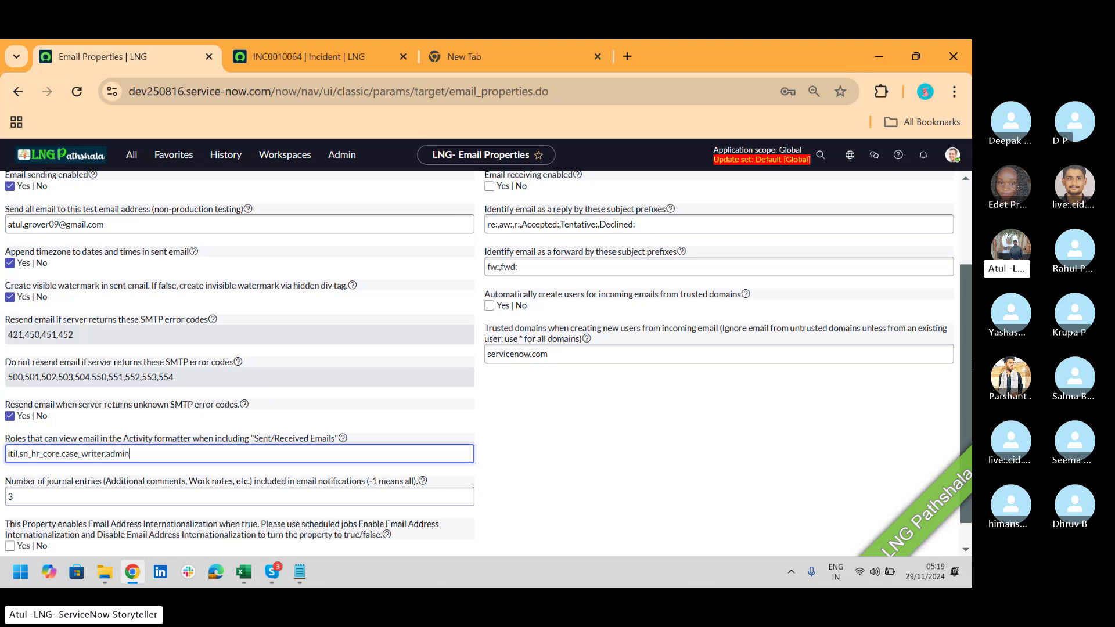
scroll(471, 334, "up", 3)
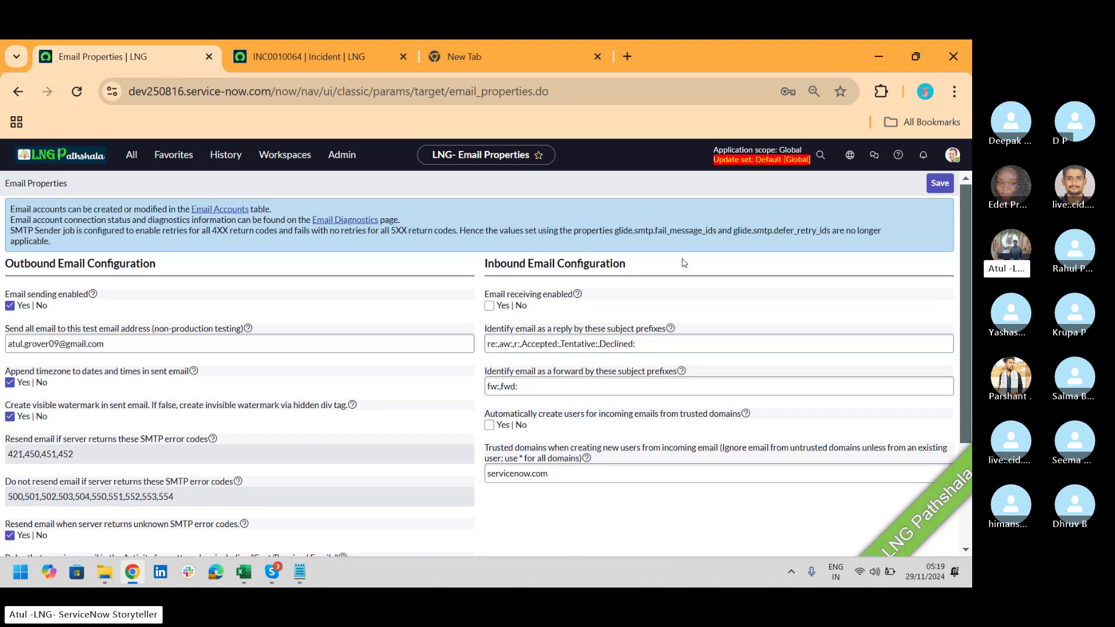
Step: Enable email receiving and bring the CSA-Batch16 Skype call window forward
left_click(488, 307)
left_click(274, 572)
left_click(245, 490)
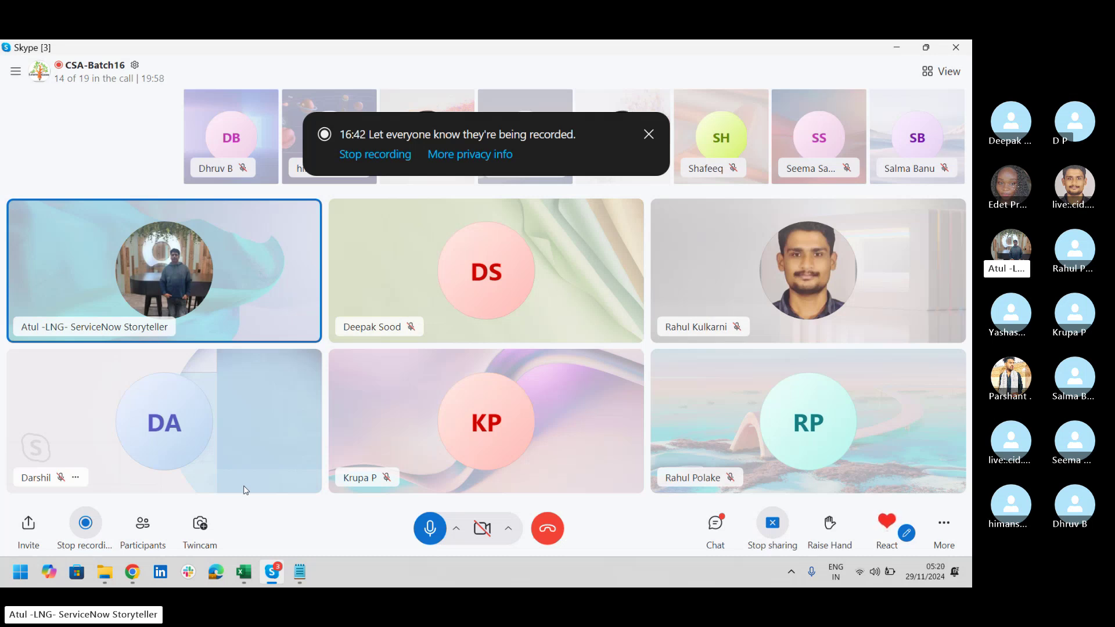
Step: Add RE:, Re: and Fwd: on three new lines at the end of the Notepad notes
left_click(300, 572)
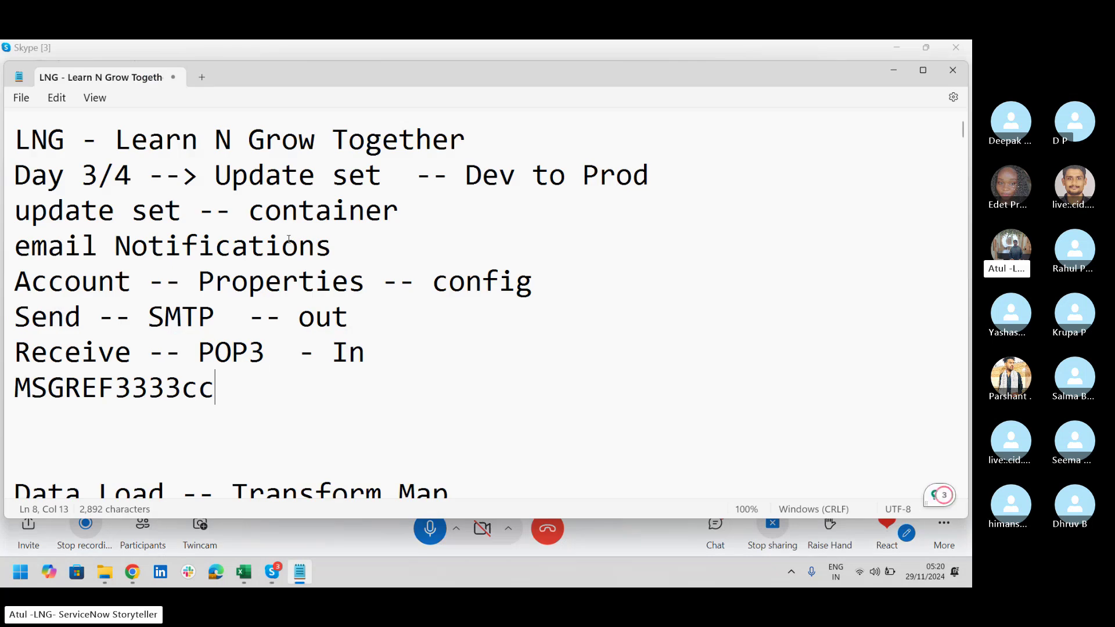
key("Return")
type("RE:")
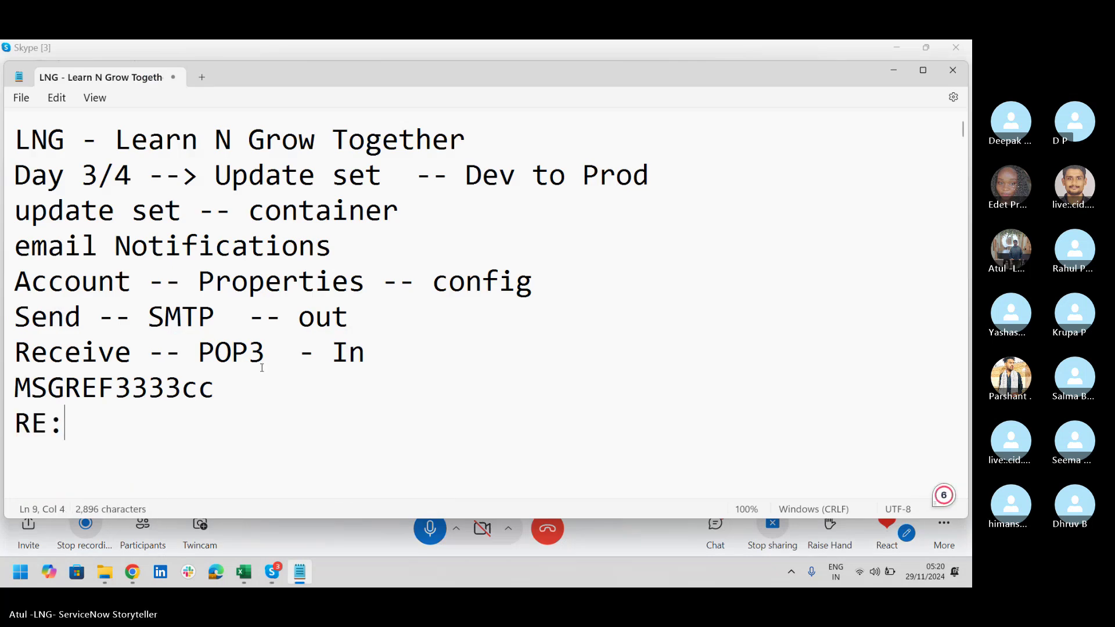
key("Return")
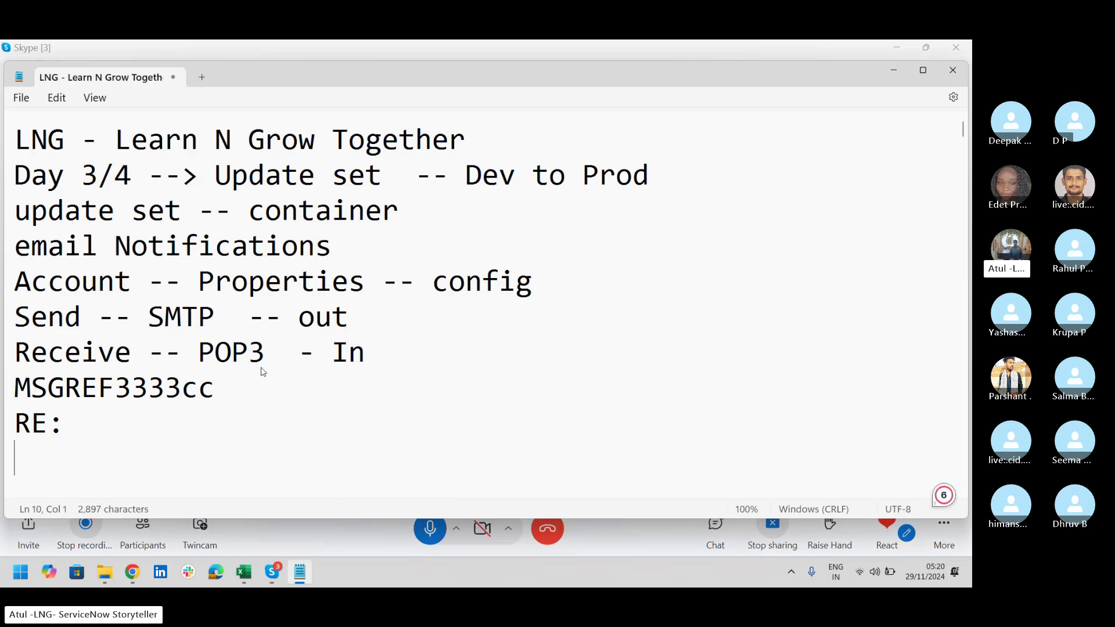
type("Re:")
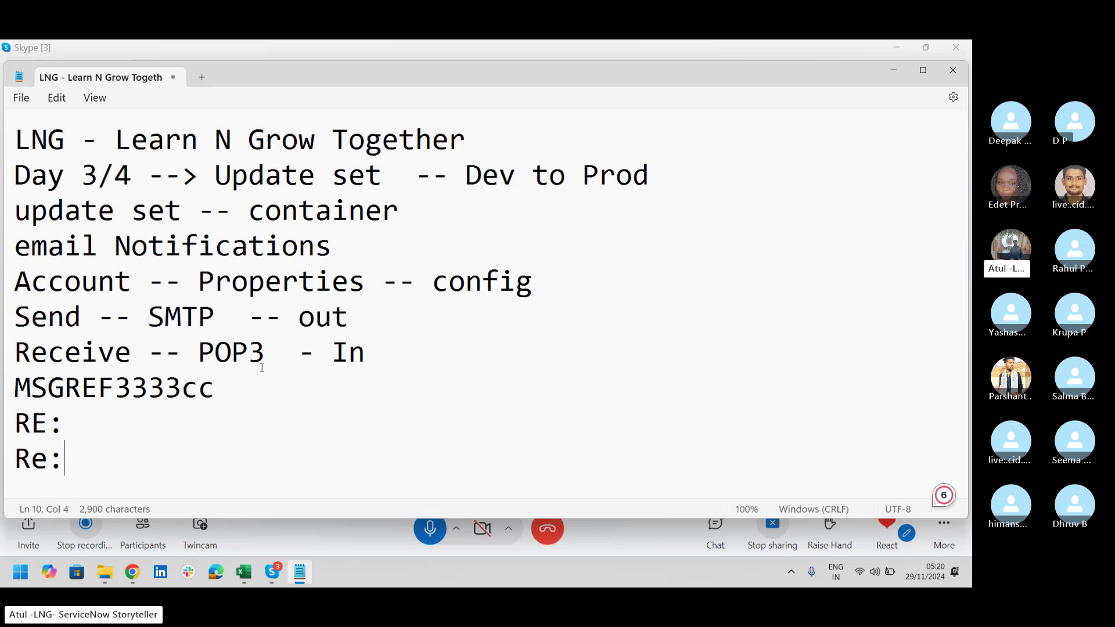
key("Return")
type("F")
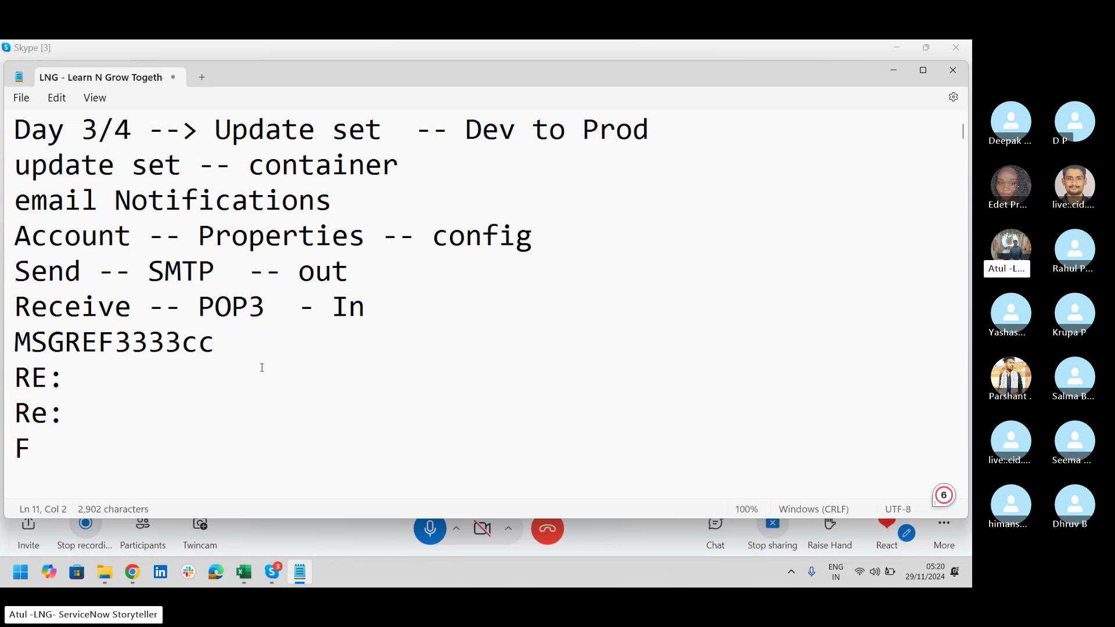
type("wd:")
Step: Select the reply subject prefixes text on the Email Properties page, then bring the Skype call forward
key("alt+Tab")
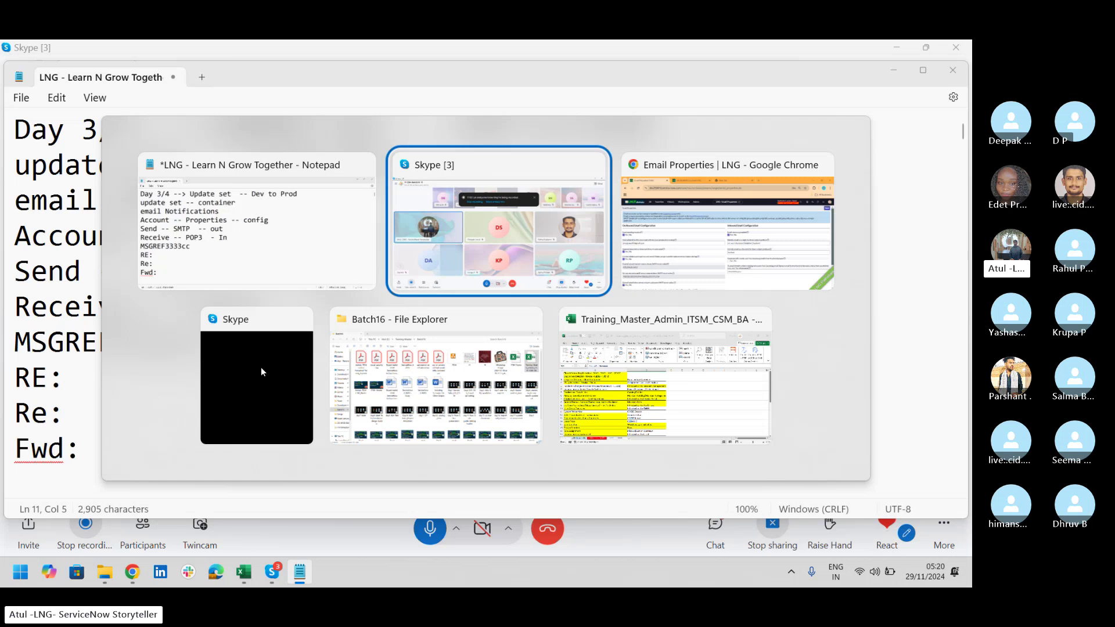
key("alt+Tab")
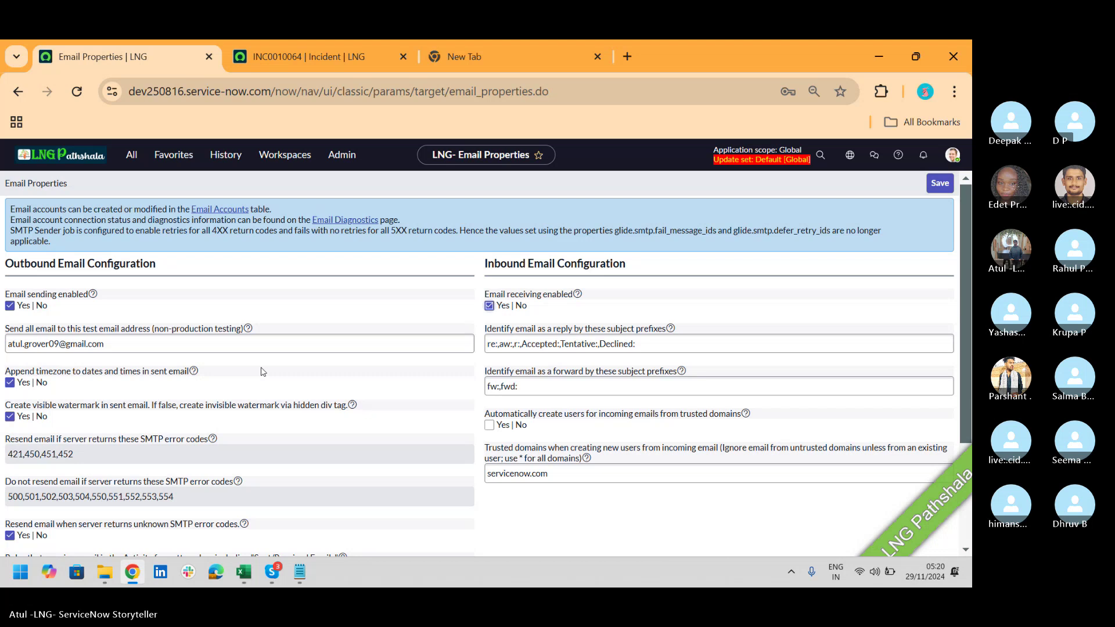
left_click(491, 345)
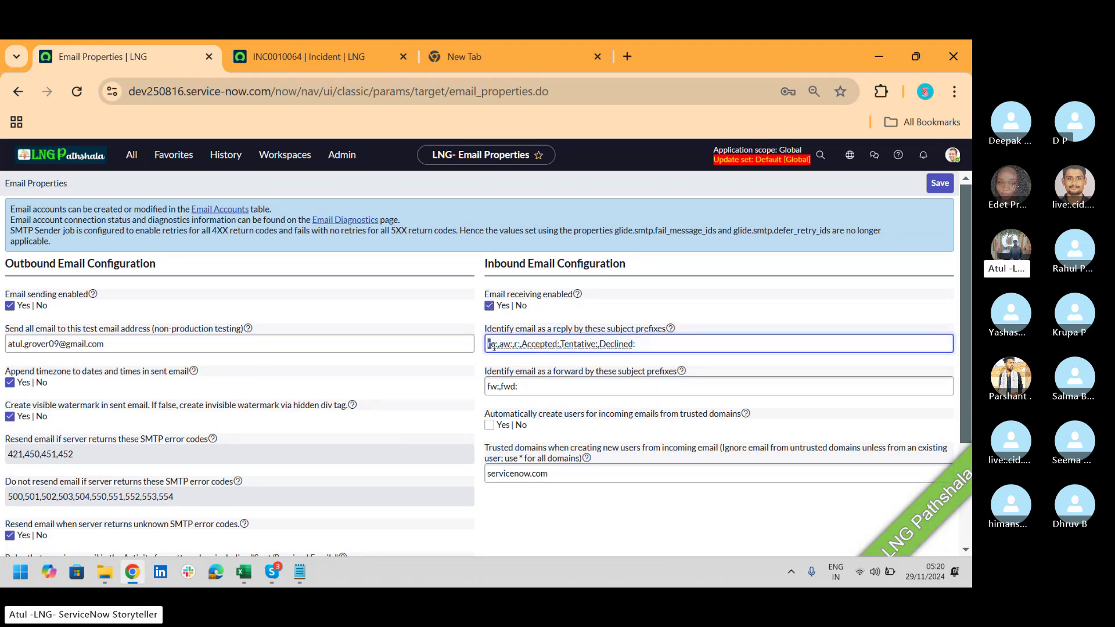
left_click_drag(493, 346, 637, 342)
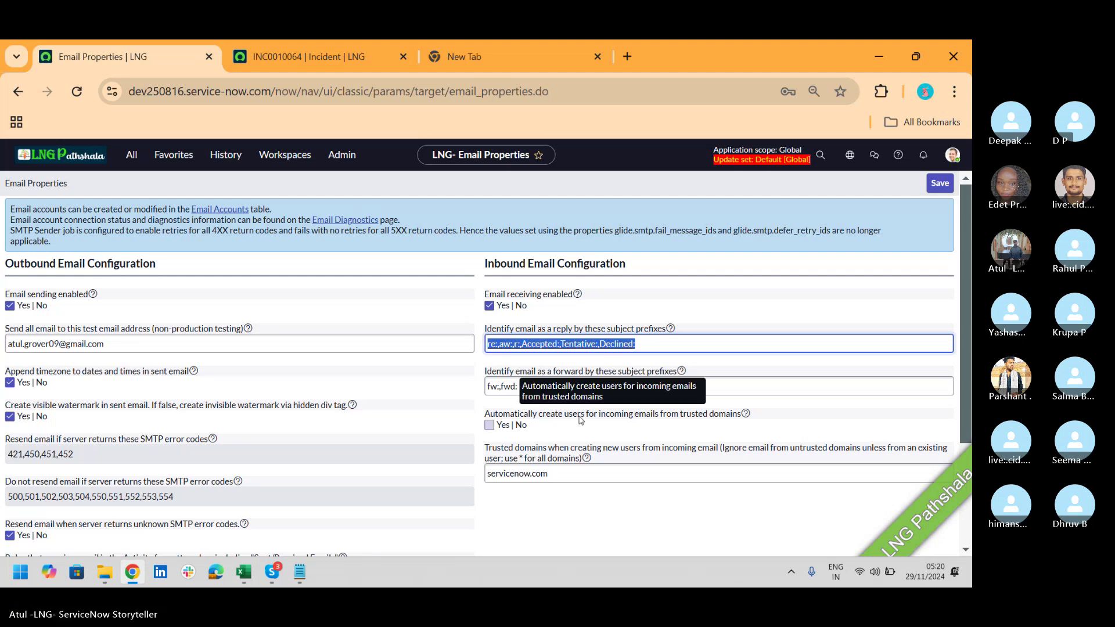
key("alt+Tab")
key("Tab")
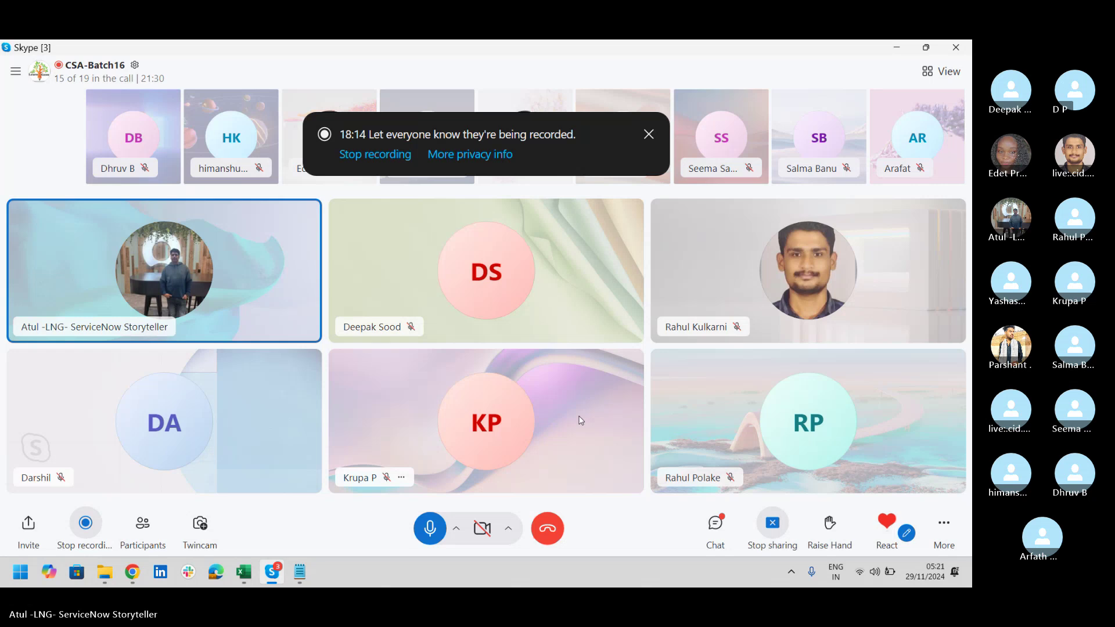
Step: Switch from the Skype call back to the ServiceNow Email Properties page
key("alt+Tab")
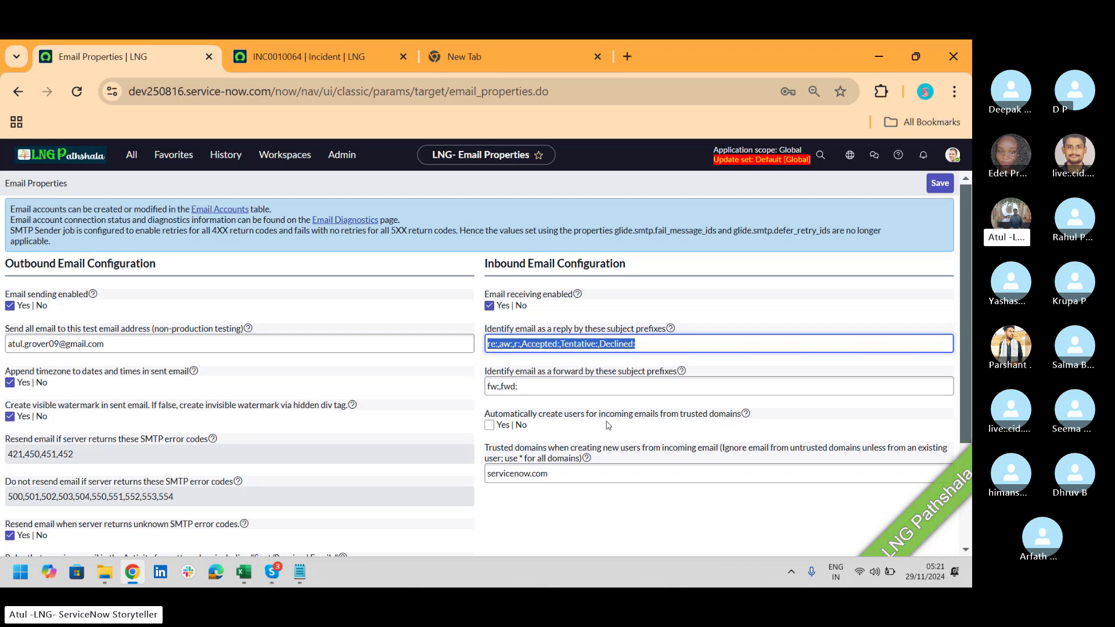
Step: Set 'Automatically create users' to Yes and replace the servicenow.com trusted domain with *
left_click(489, 426)
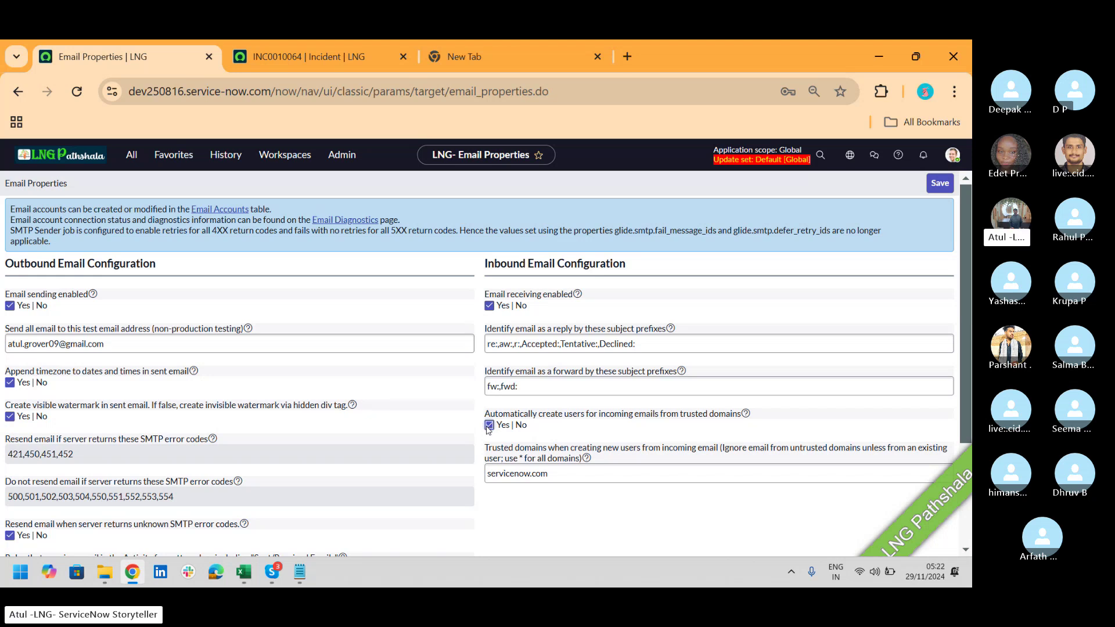
left_click(555, 477)
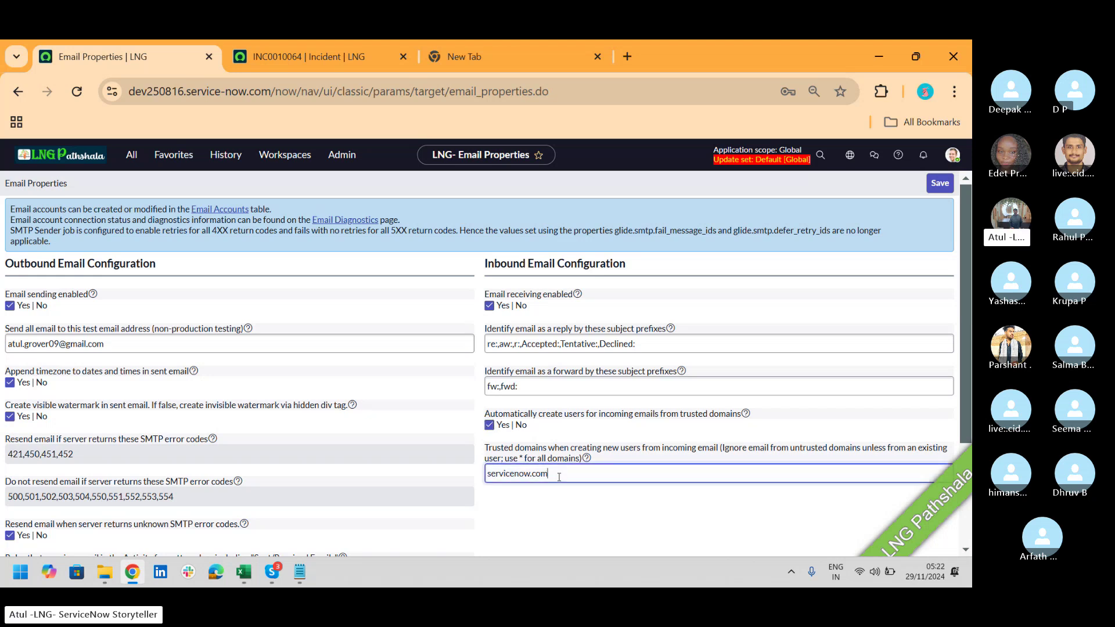
left_click_drag(554, 476, 467, 487)
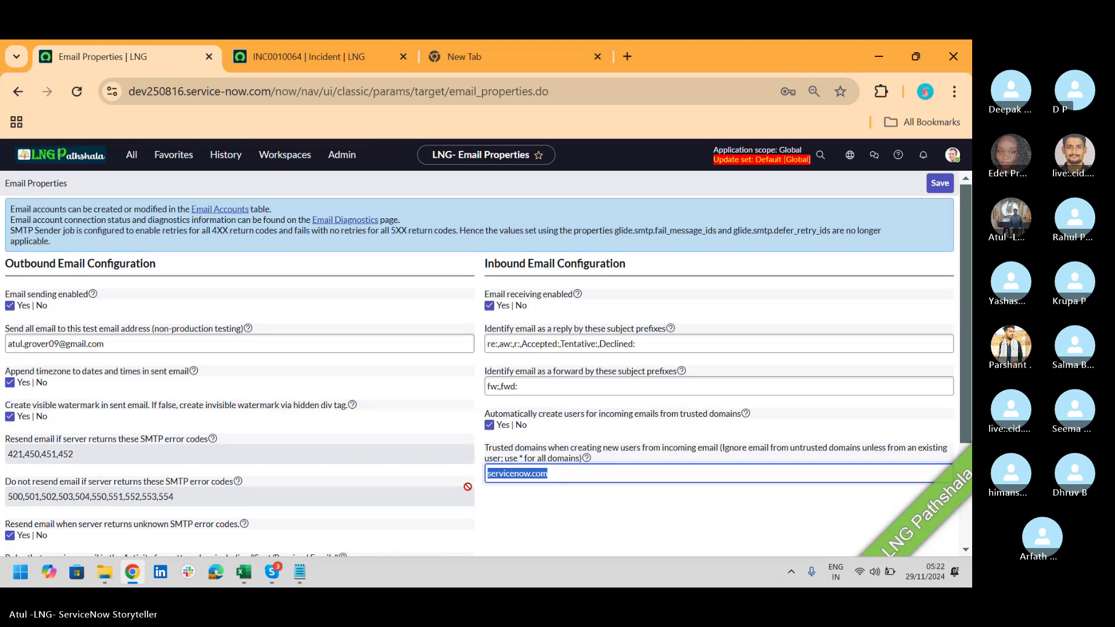
type("gmi")
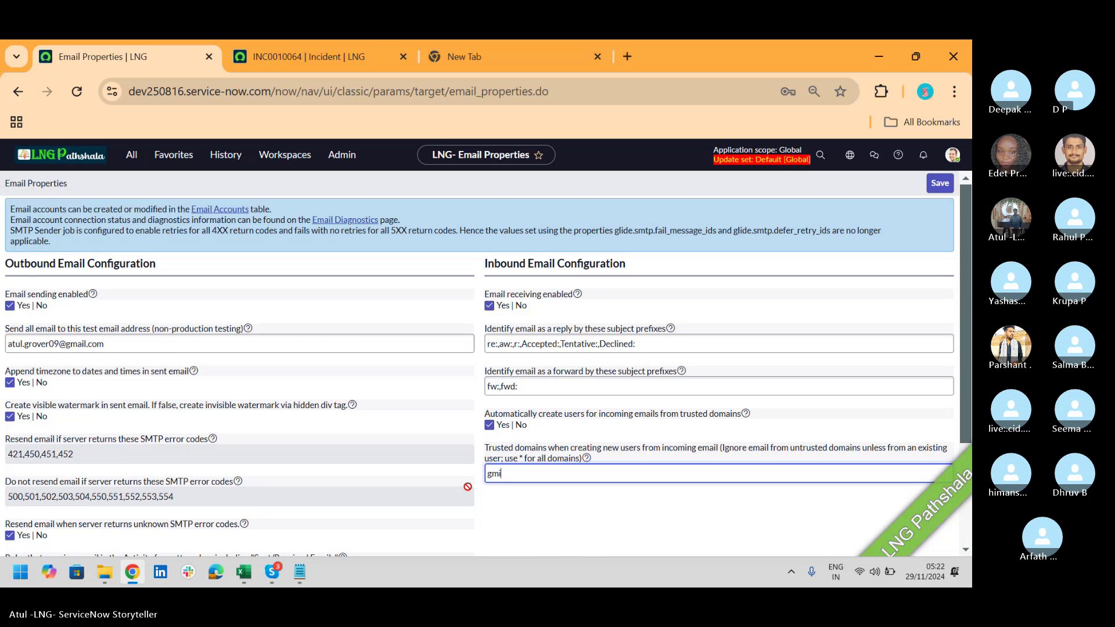
type("ail.com;yahoo.com")
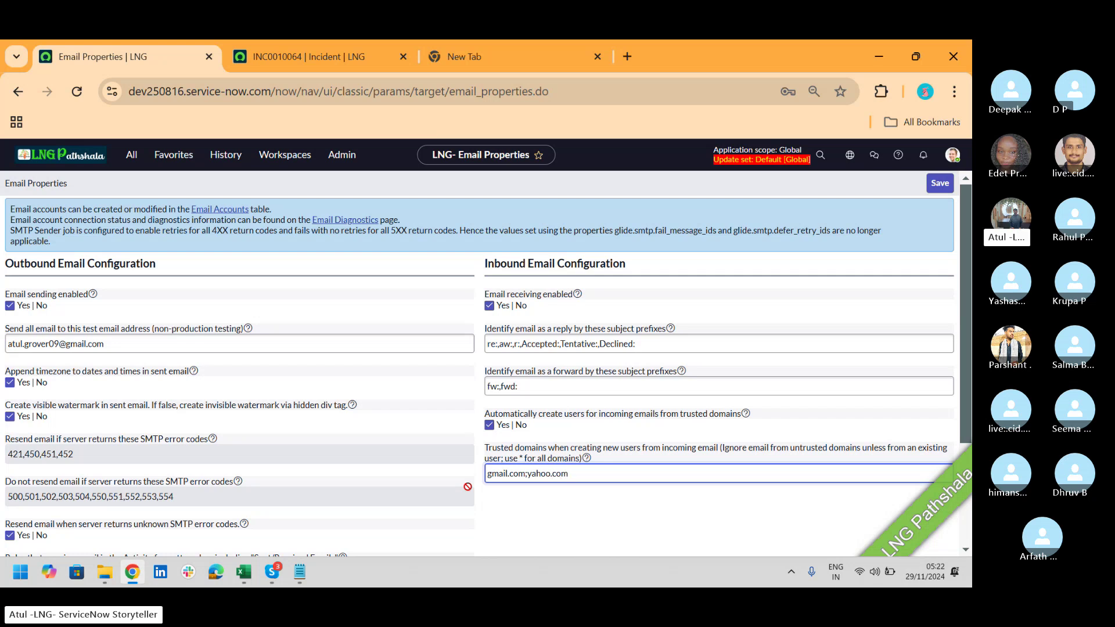
key("ctrl+a")
type("*")
Step: Save the email properties, check the Skype call, and return to the Email Properties page
left_click(942, 185)
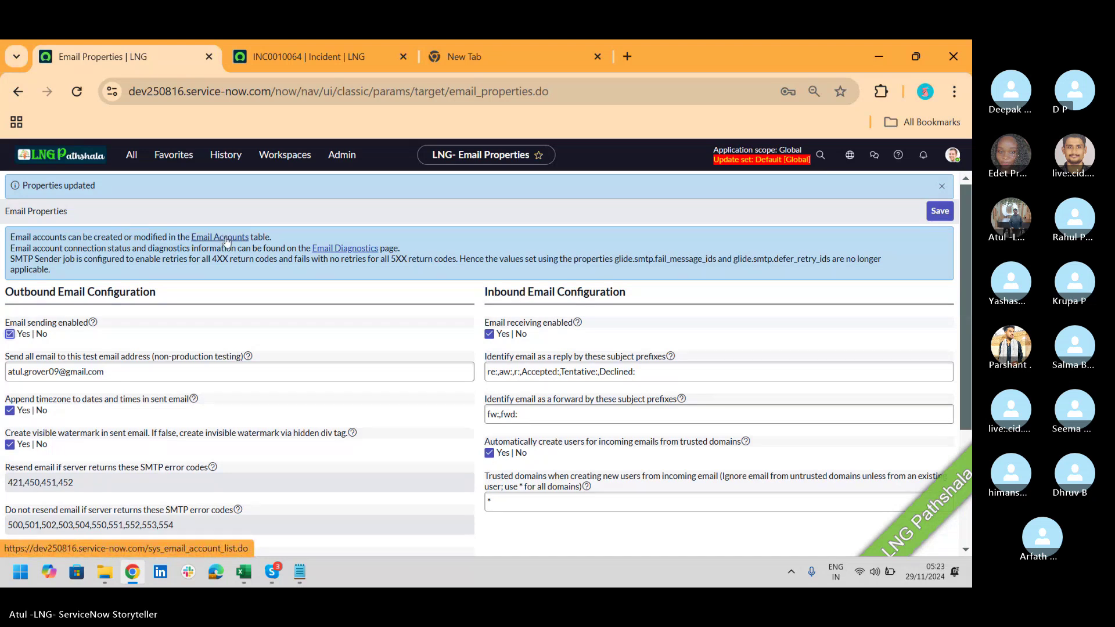
key("alt+Tab")
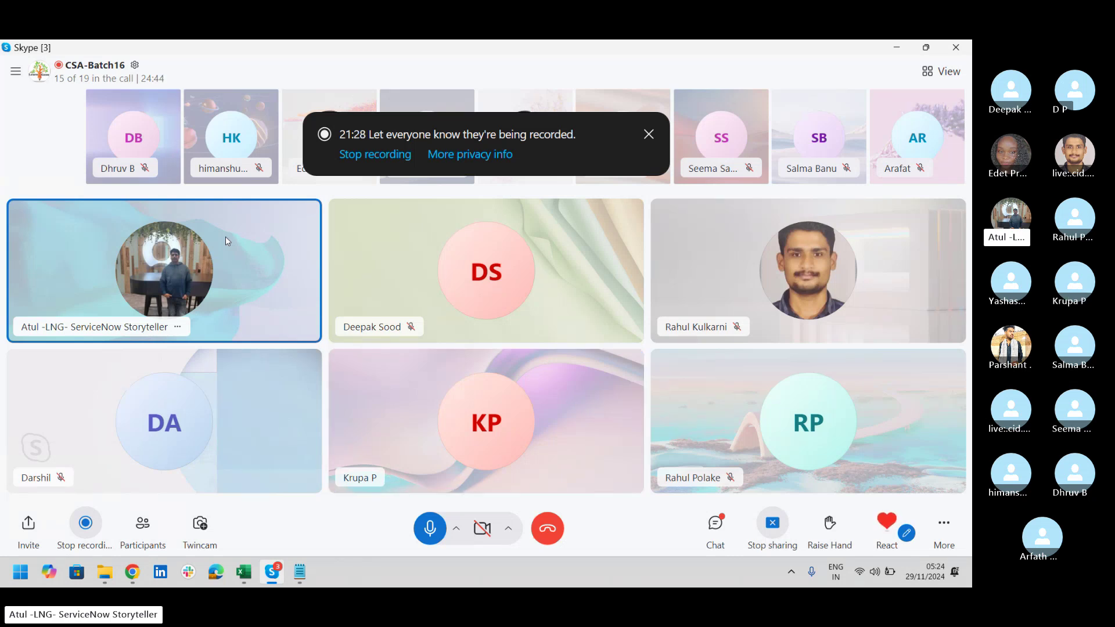
key("alt+Tab")
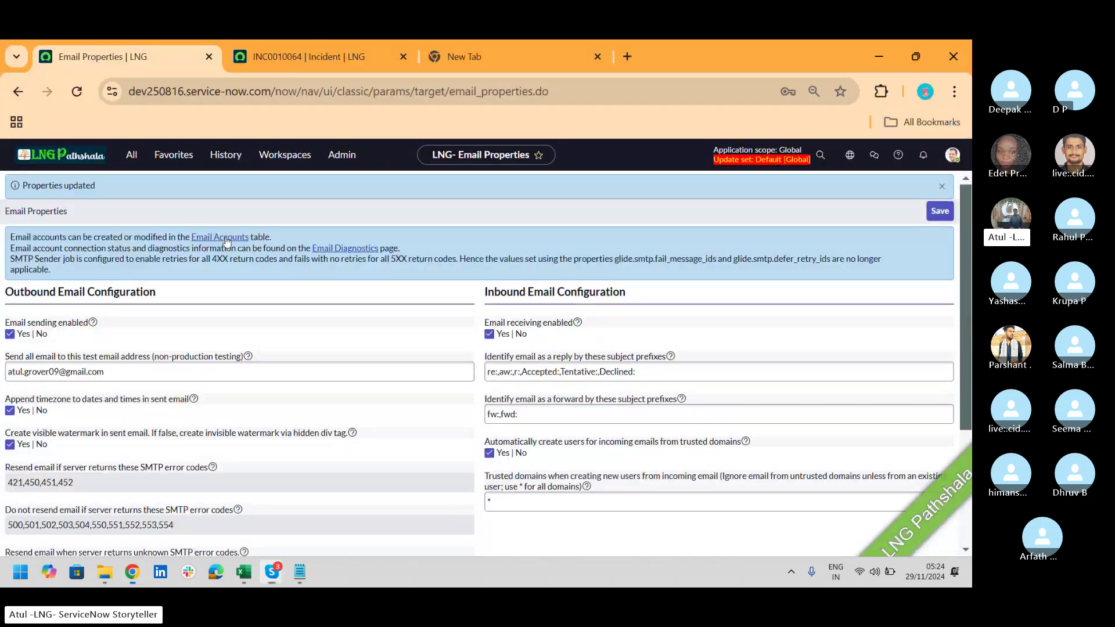
left_click(123, 163)
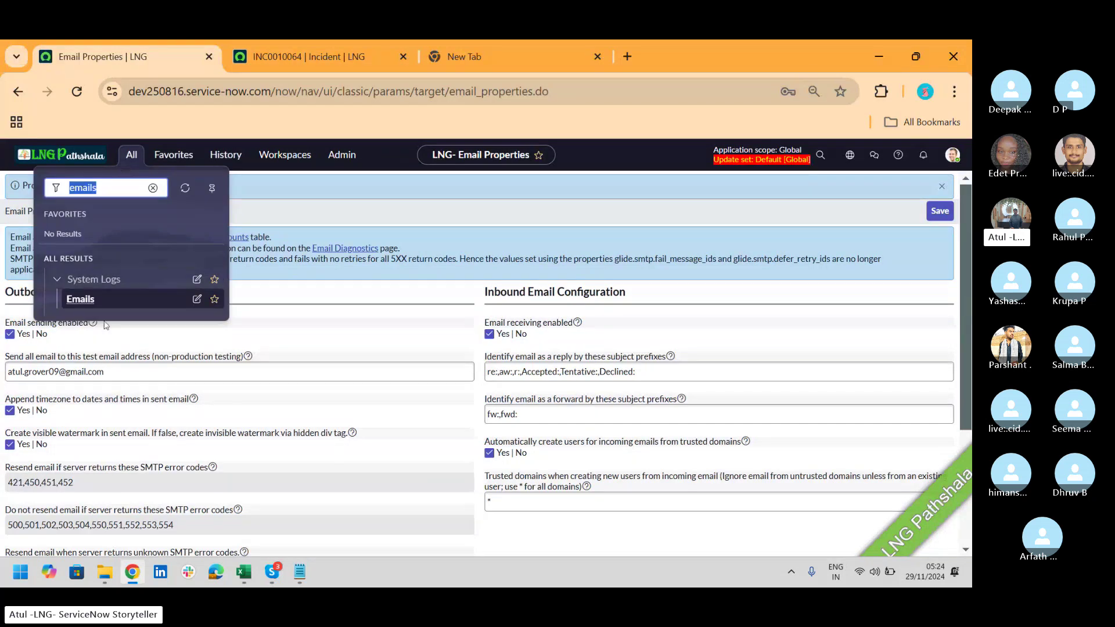
left_click(88, 302)
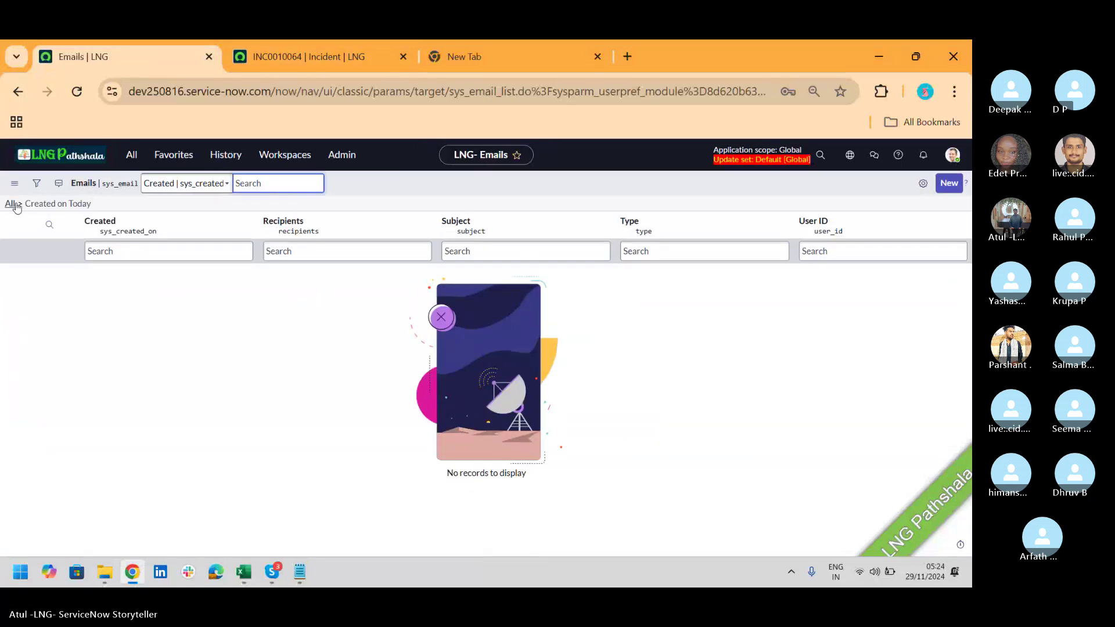
left_click(12, 204)
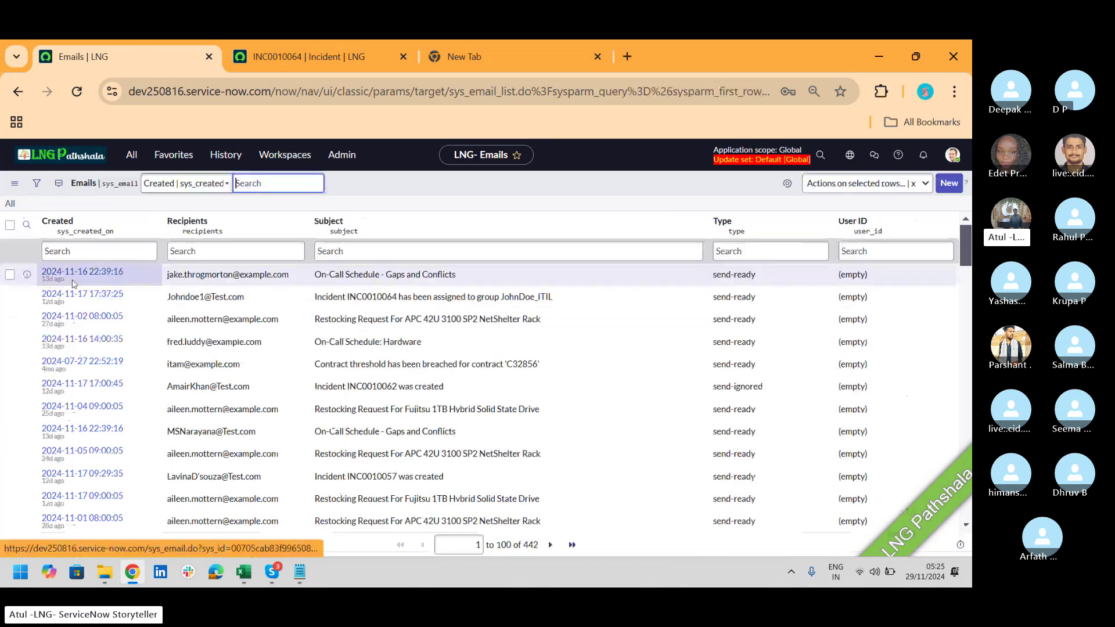
left_click(76, 295)
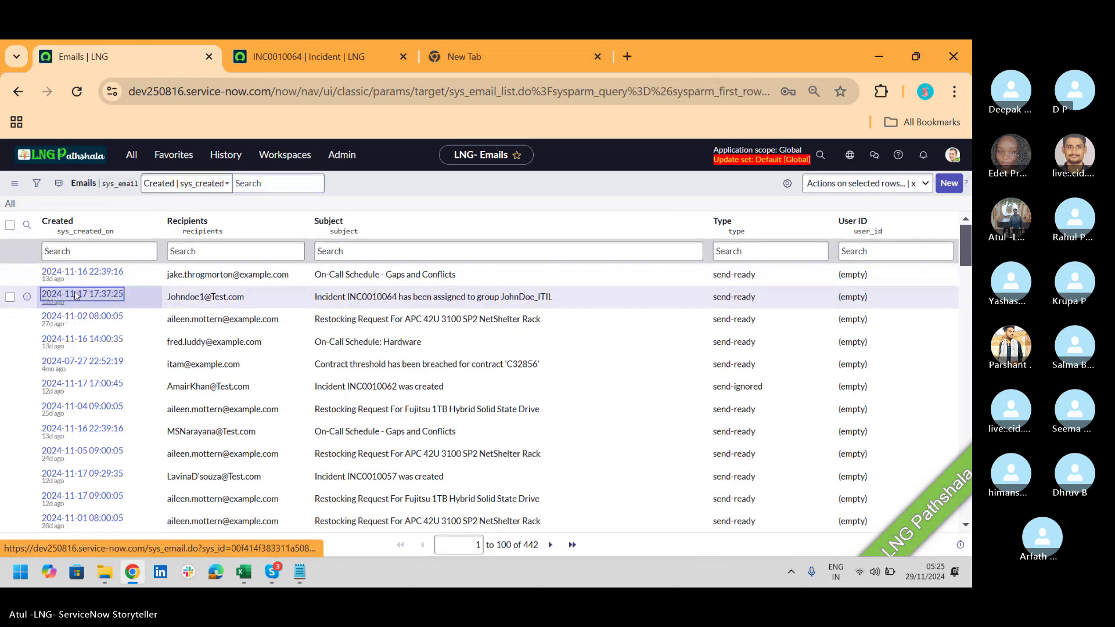
left_click(76, 295)
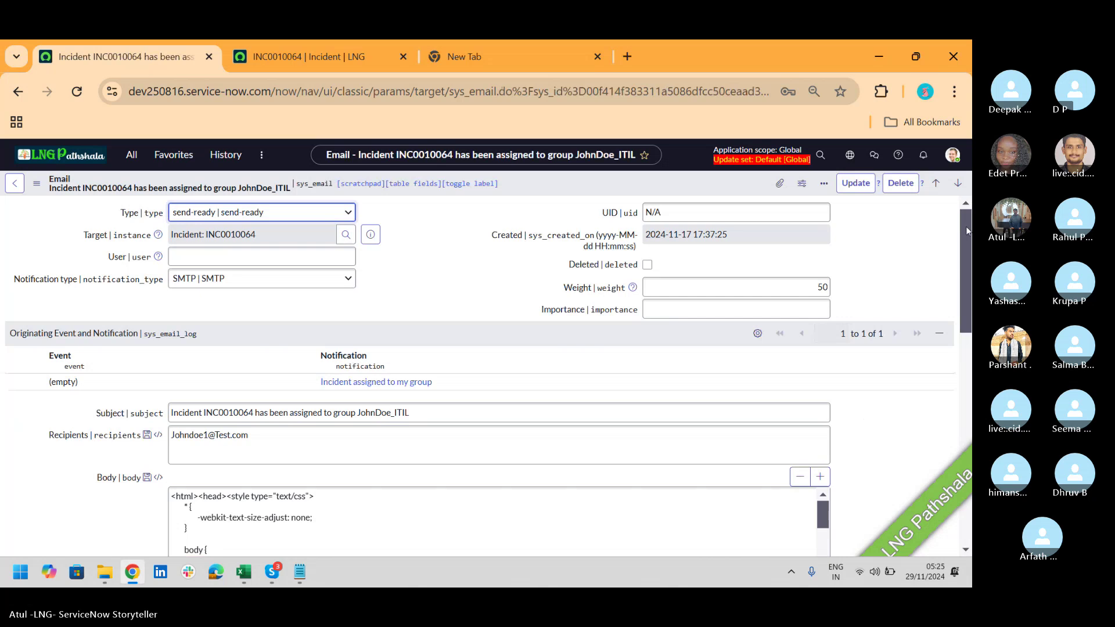
Step: Preview the assignment email, then return to the INC0010064 incident
left_click_drag(967, 225, 967, 476)
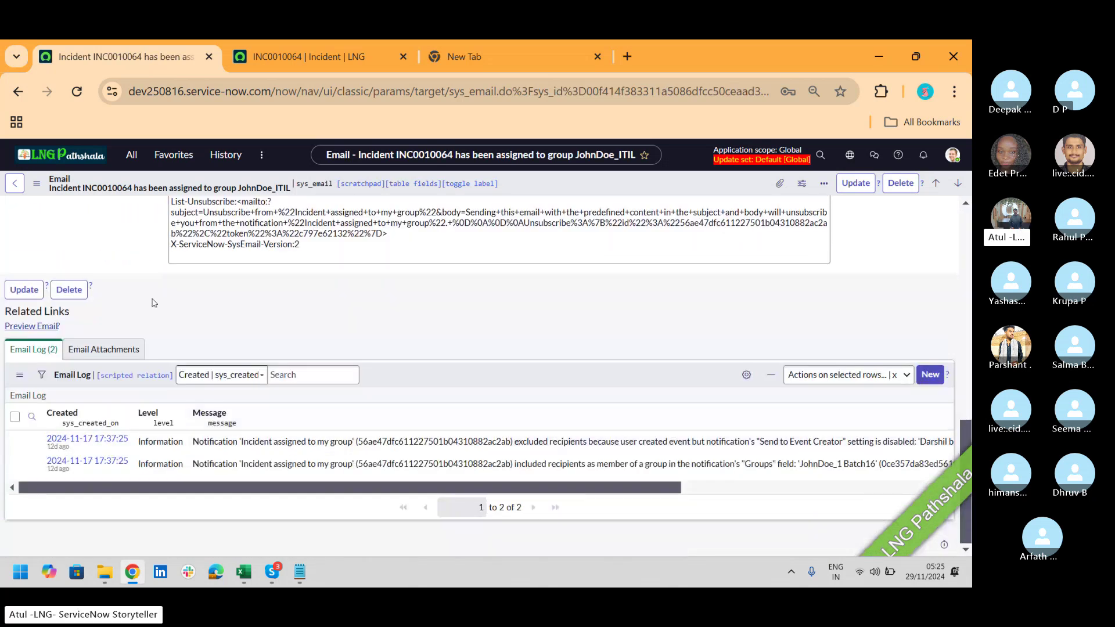
left_click(45, 327)
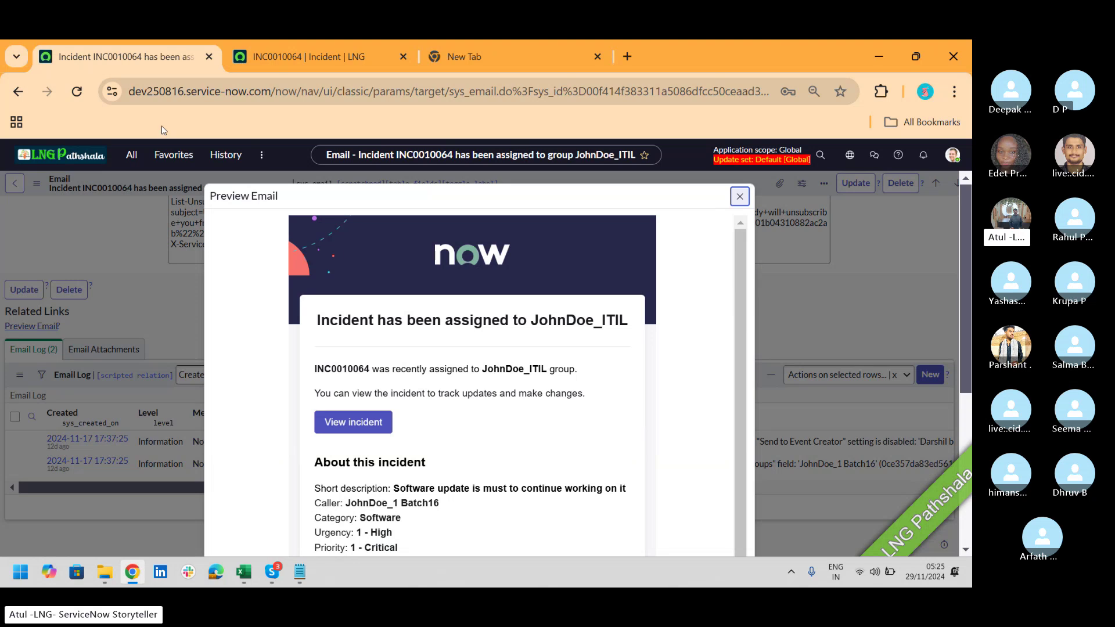
left_click(270, 59)
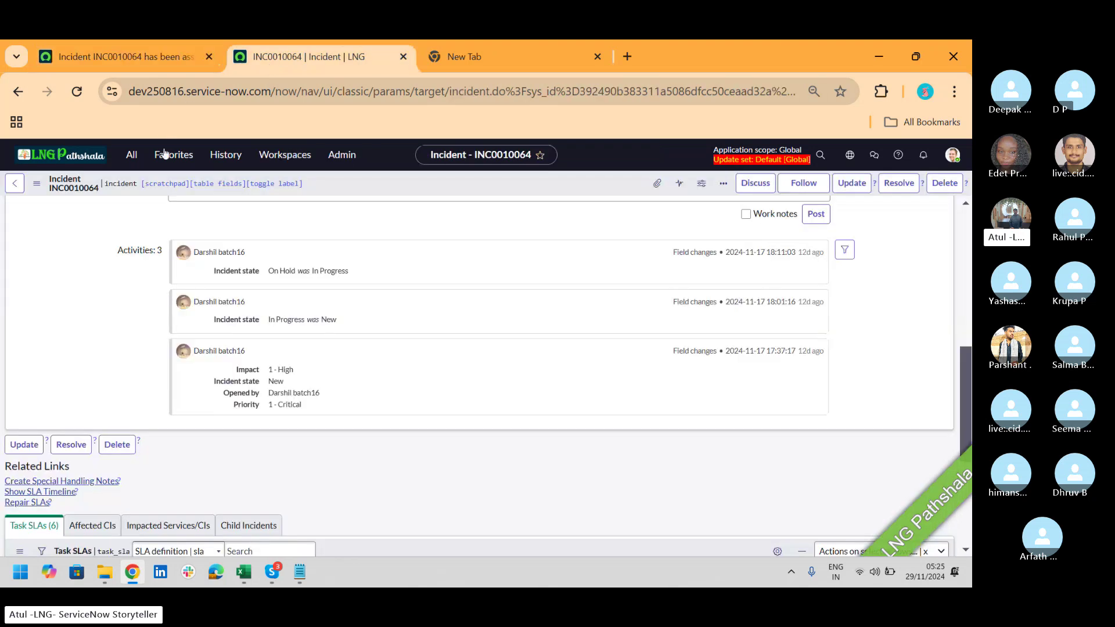
Step: Filter the navigator for 'notifications', open System Notification > Email > Notifications, and create a new record
left_click(133, 157)
type("notio")
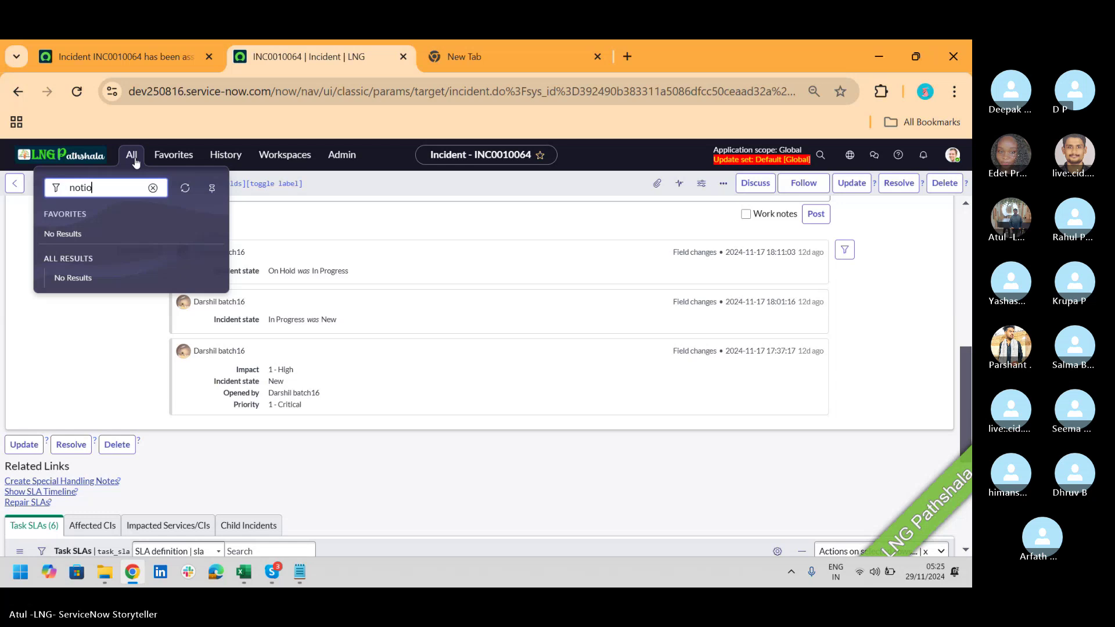
key("BackSpace")
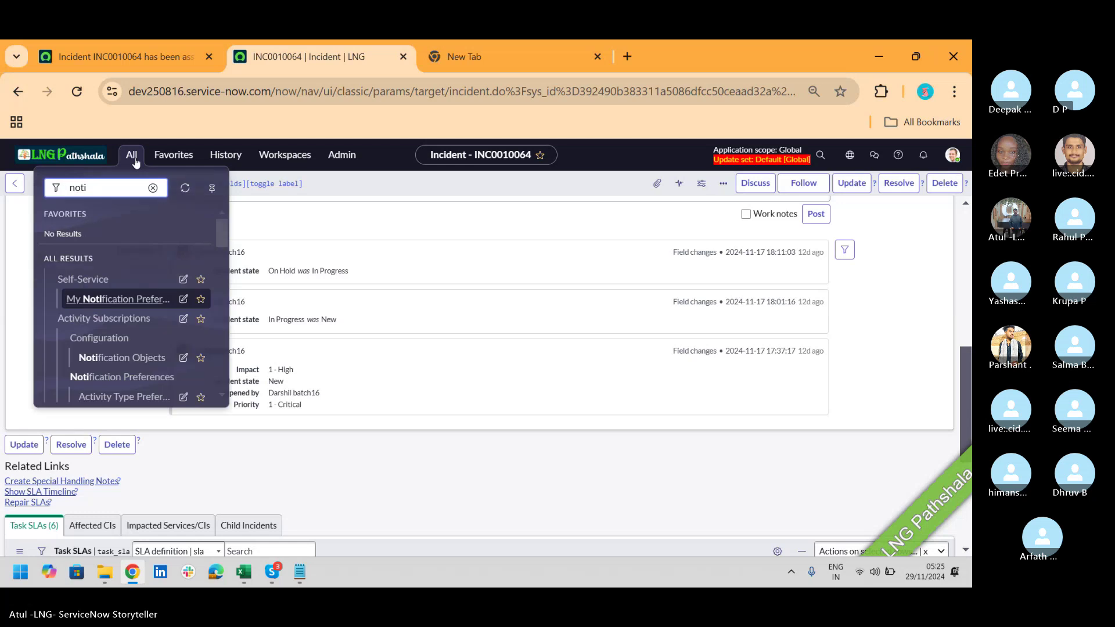
type("fications")
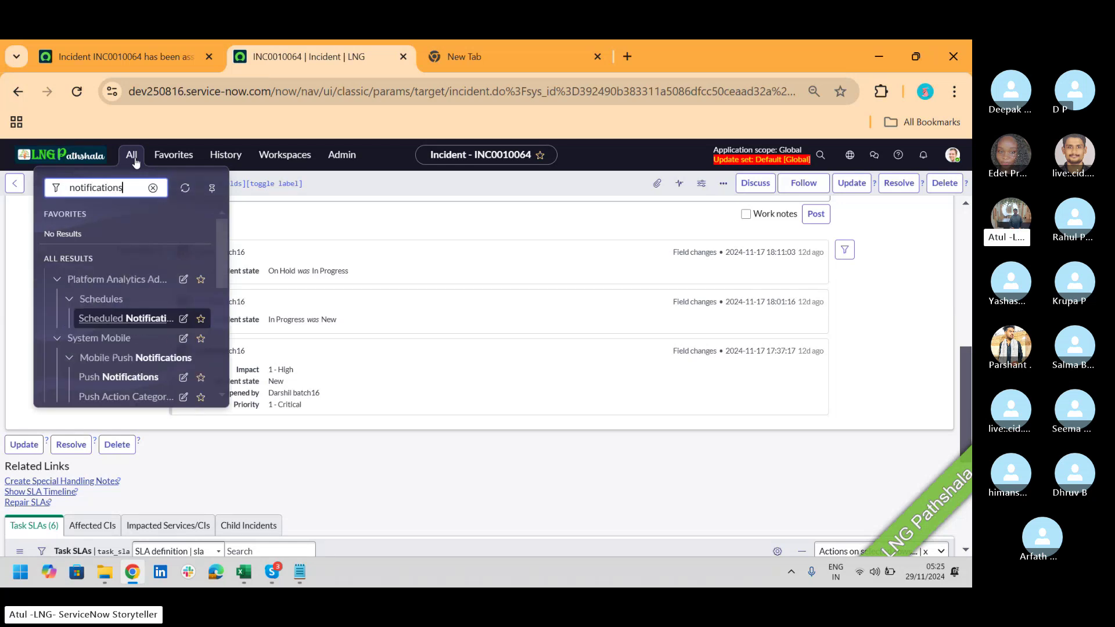
left_click_drag(227, 249, 233, 333)
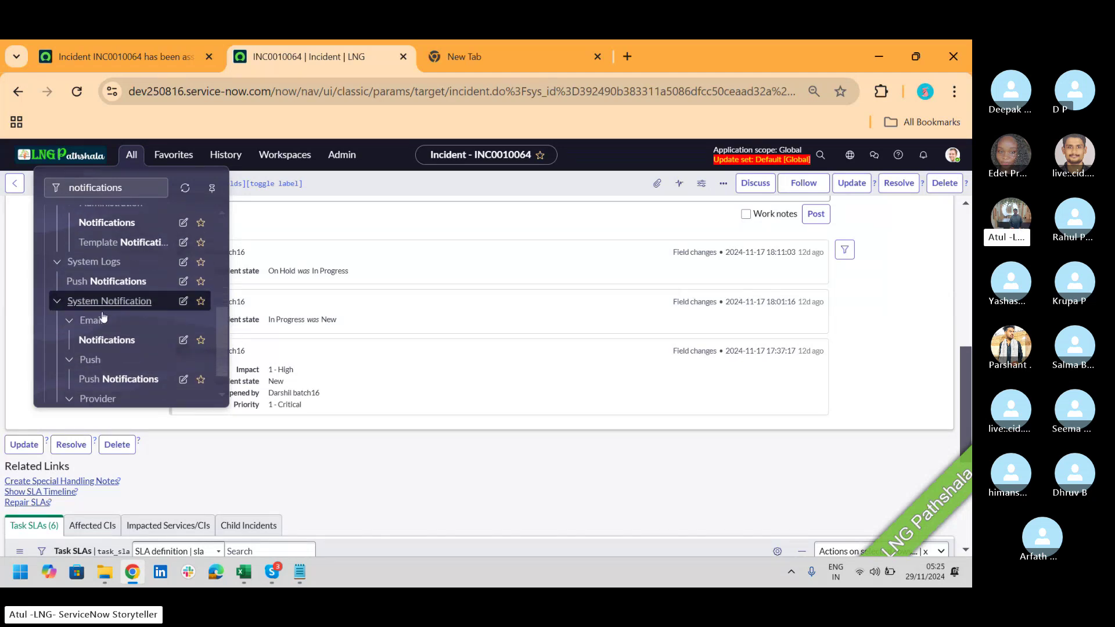
left_click(107, 340)
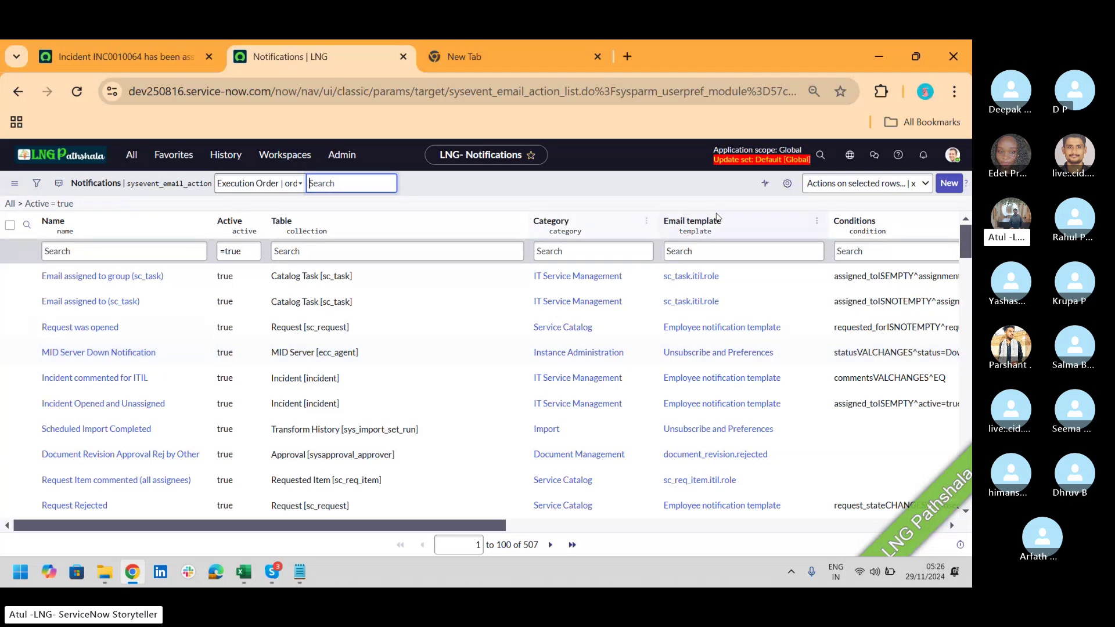
left_click(943, 190)
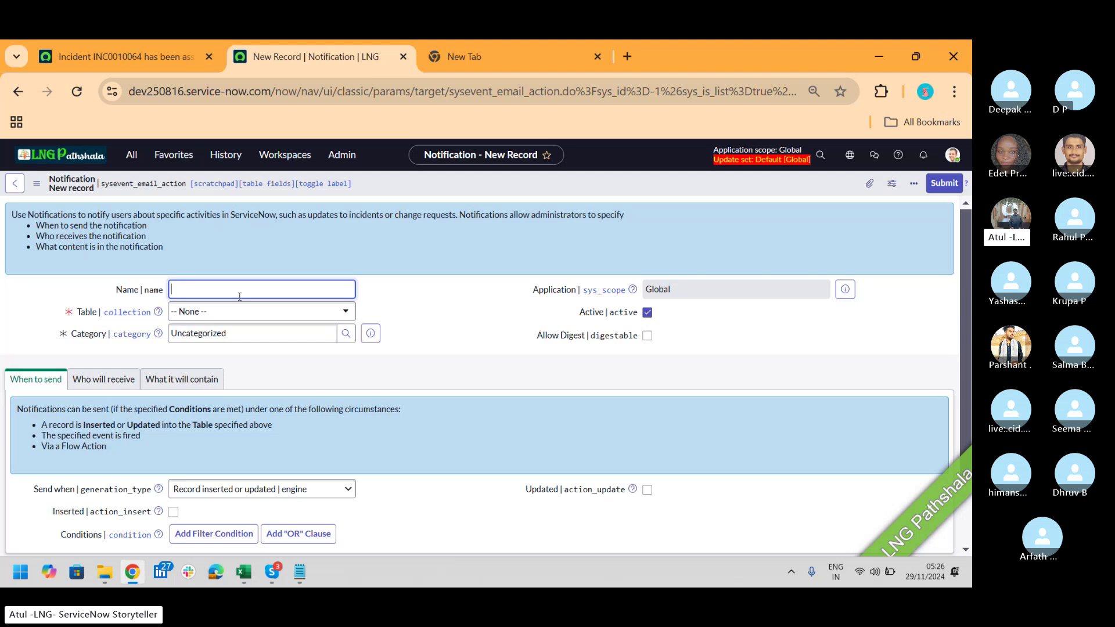
Step: Name the new notification 'LNG Inc Open Email'
type("Inc")
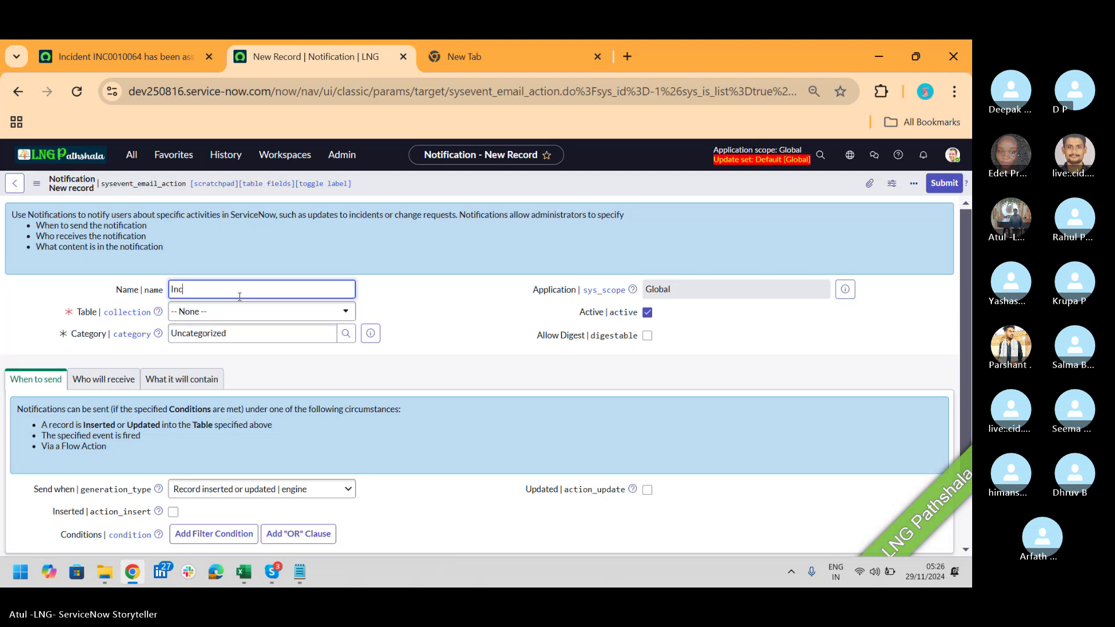
type(" Open Email")
key("Home")
type("LNG")
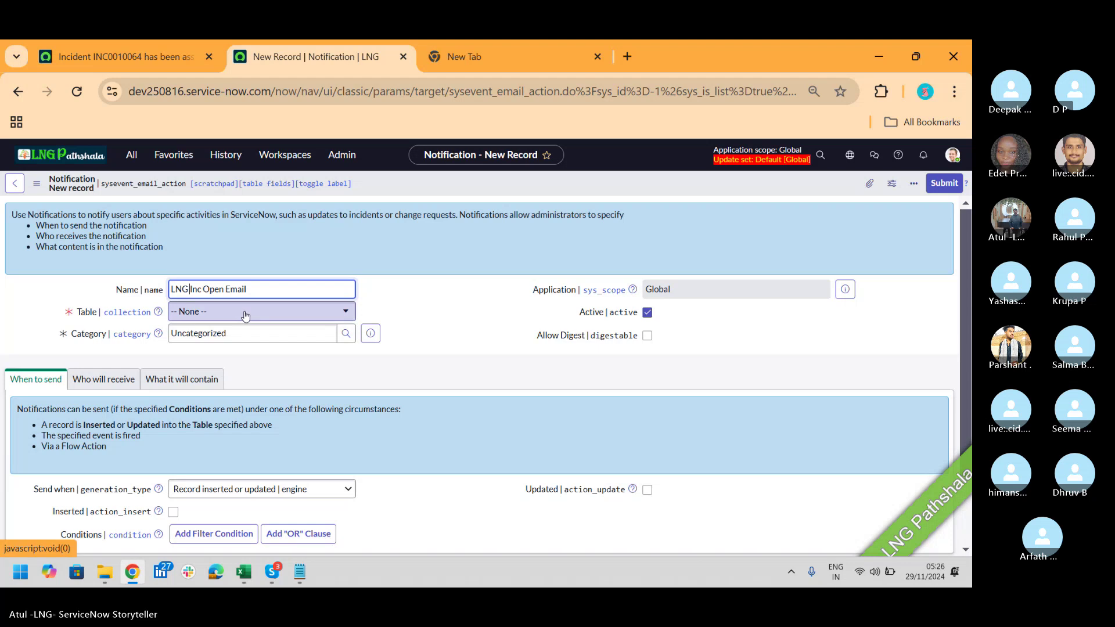
Step: Set the notification's table to Incident [incident]
left_click(245, 316)
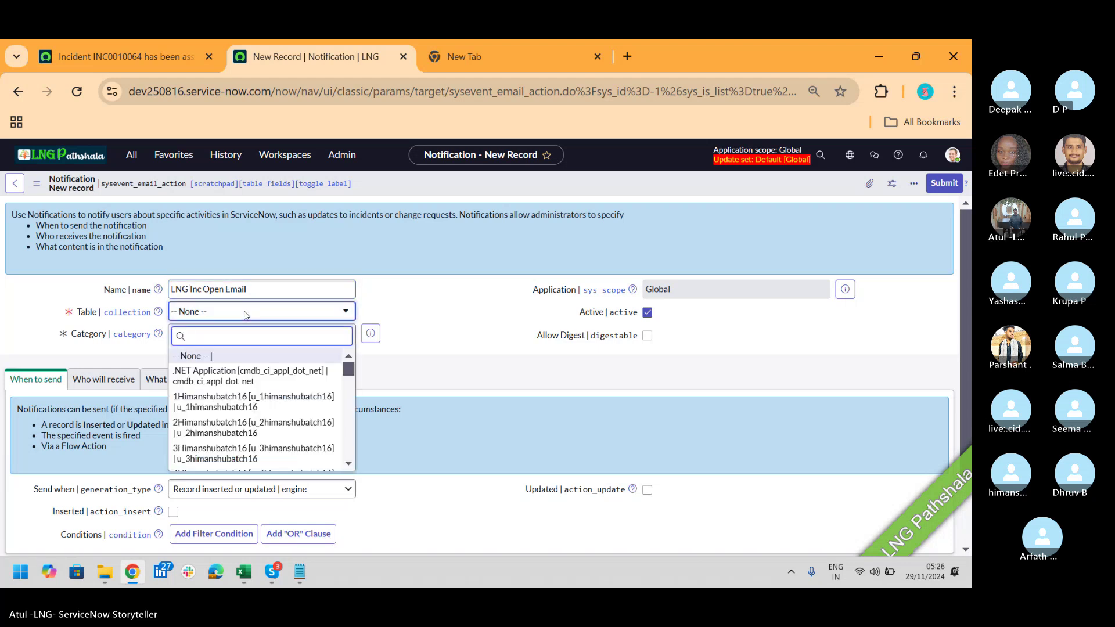
type("incide")
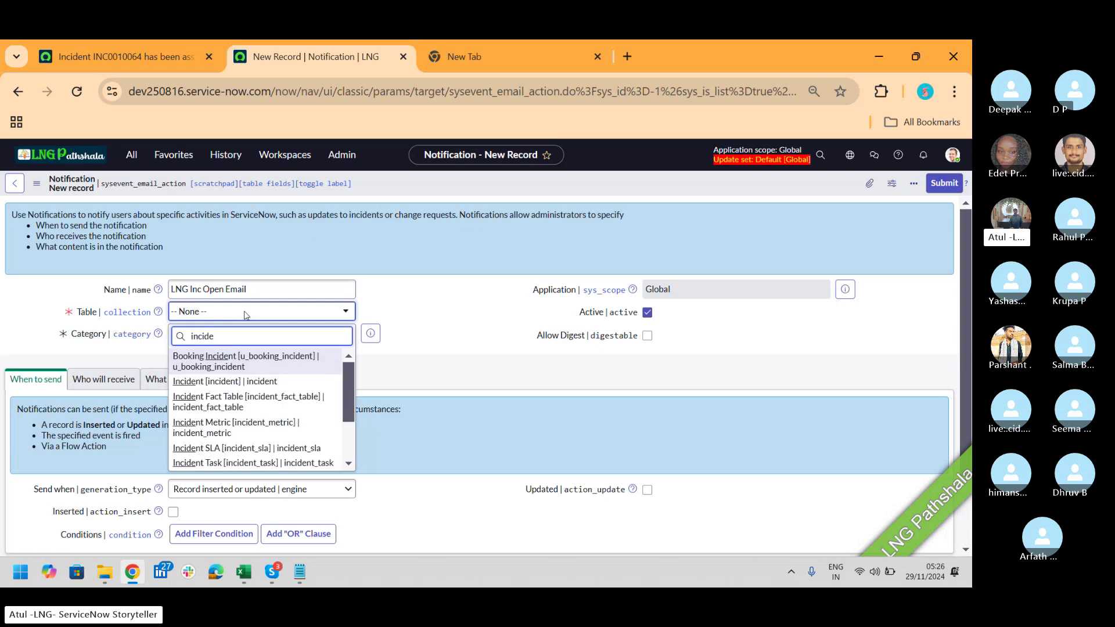
left_click(235, 381)
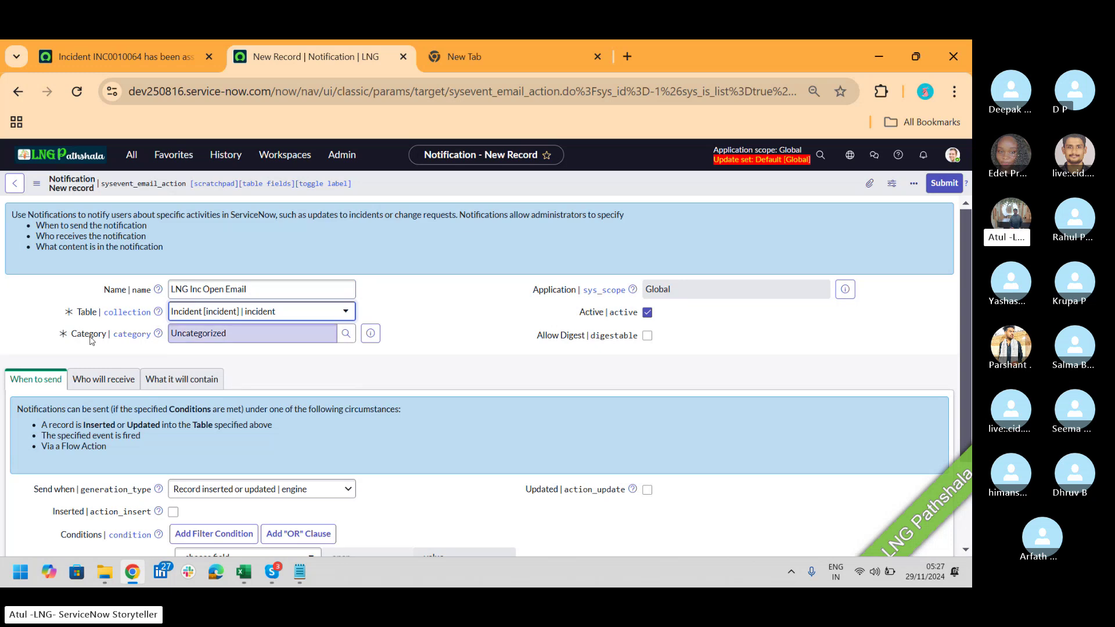
Step: Review personal notification preferences from the avatar menu, close them, and switch to Skype
left_click(955, 154)
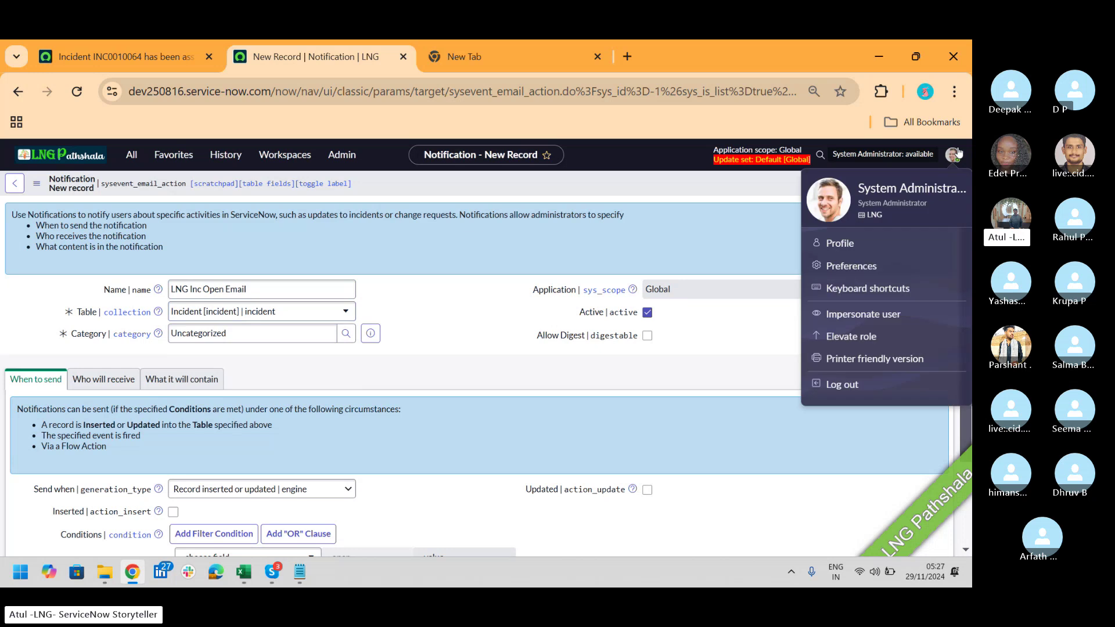
left_click(858, 266)
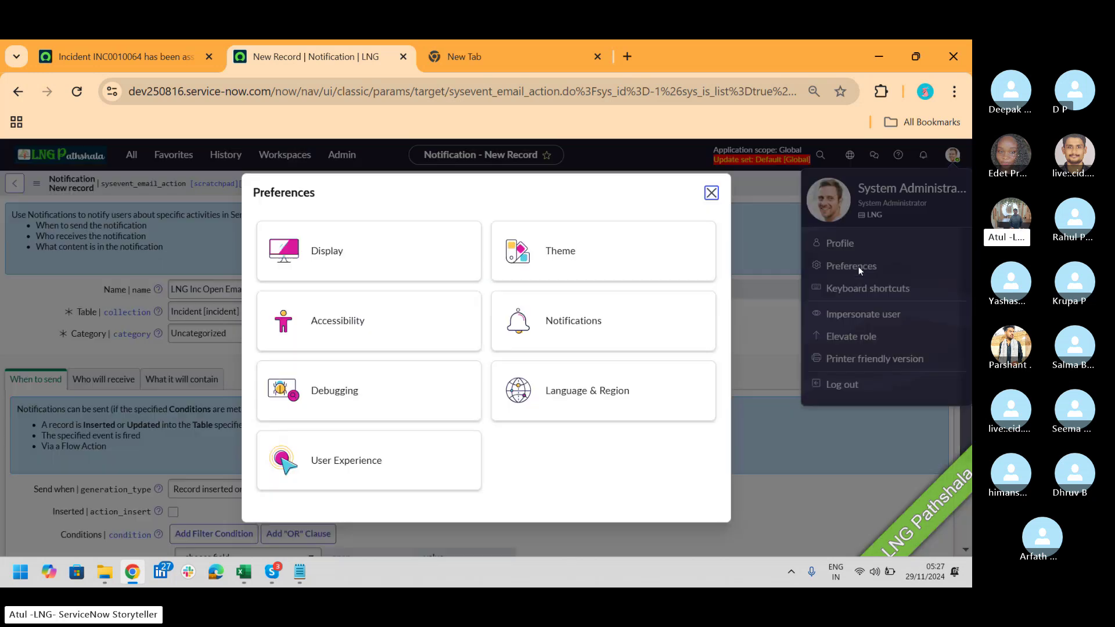
left_click(608, 316)
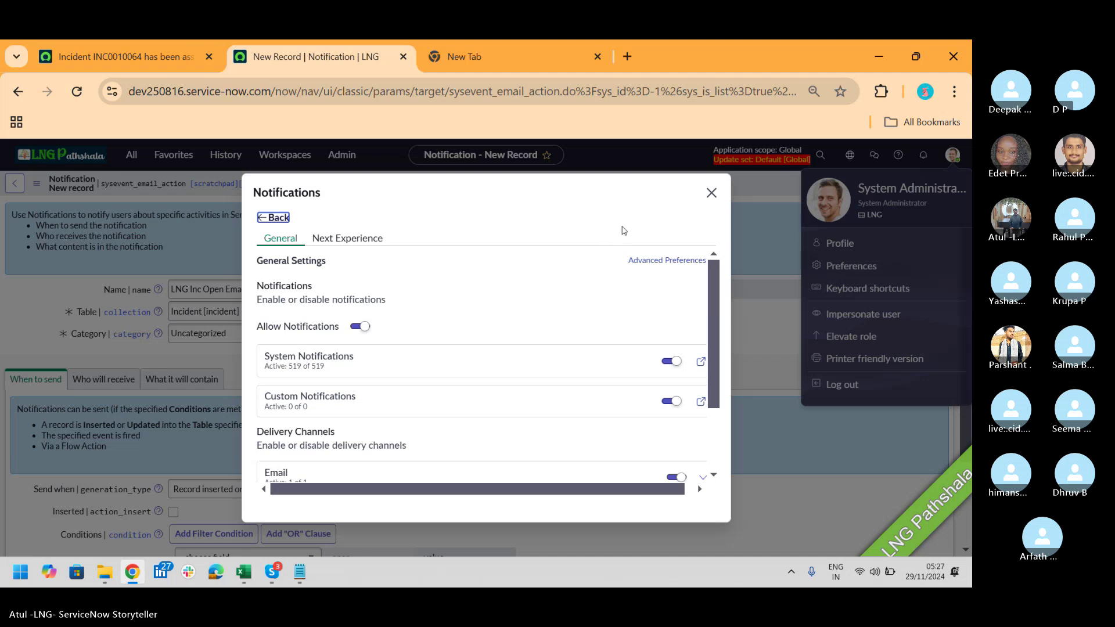
left_click(712, 192)
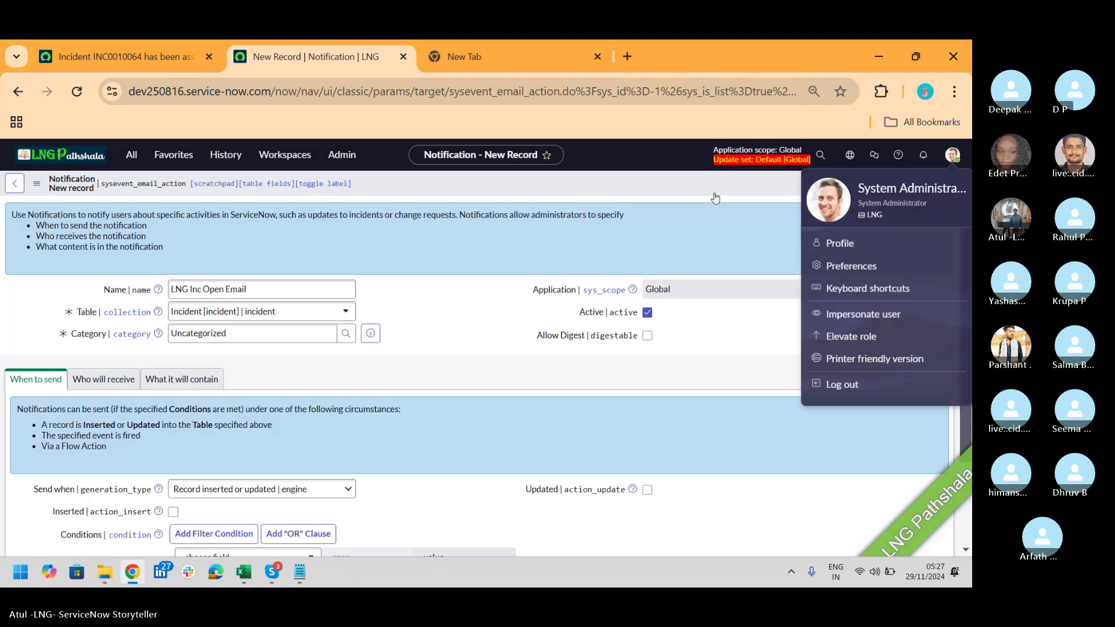
key("alt+Tab")
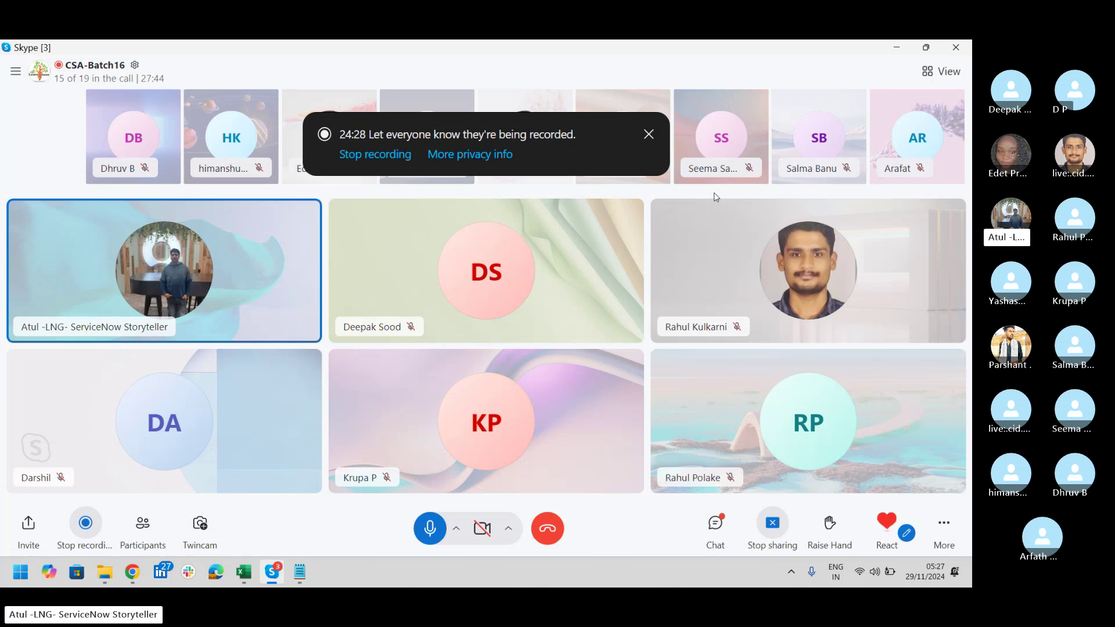
Step: Switch from Skype back to the LNG Inc Open Email notification form
key("alt+Tab")
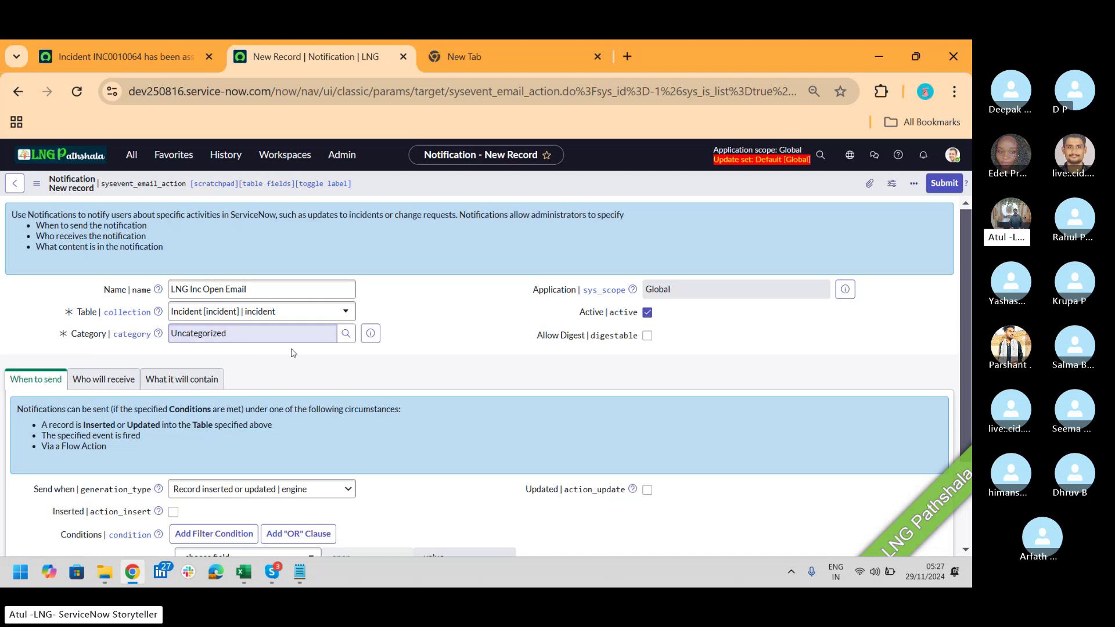
Step: Replace the 'Uncategorized' category with IT Service Management, found by searching 'IT'
left_click(281, 329)
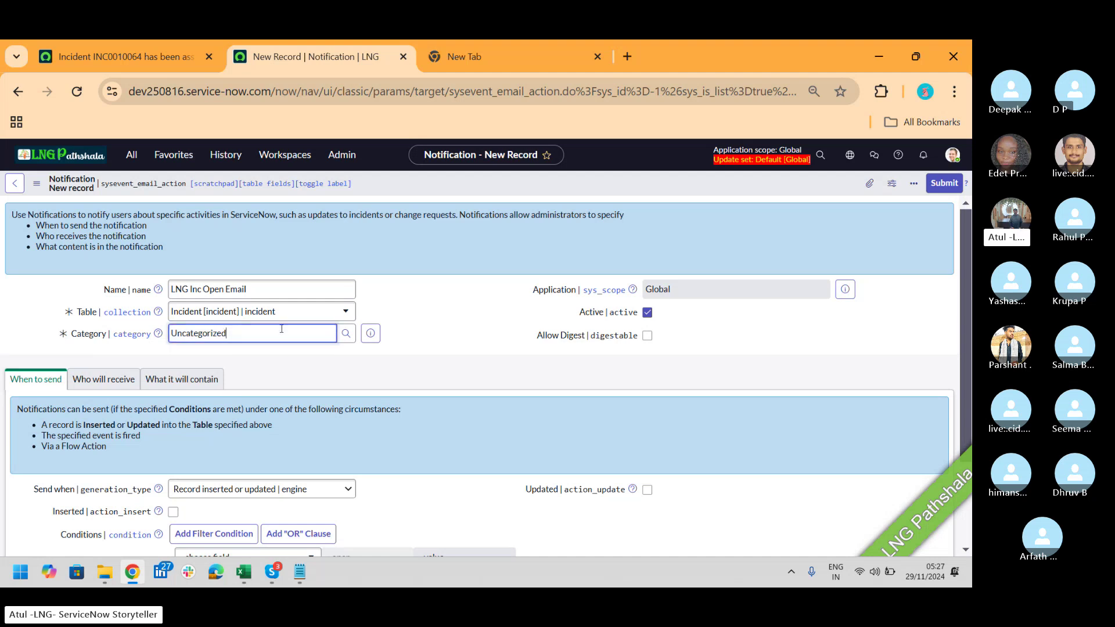
double_click(281, 328)
type("**")
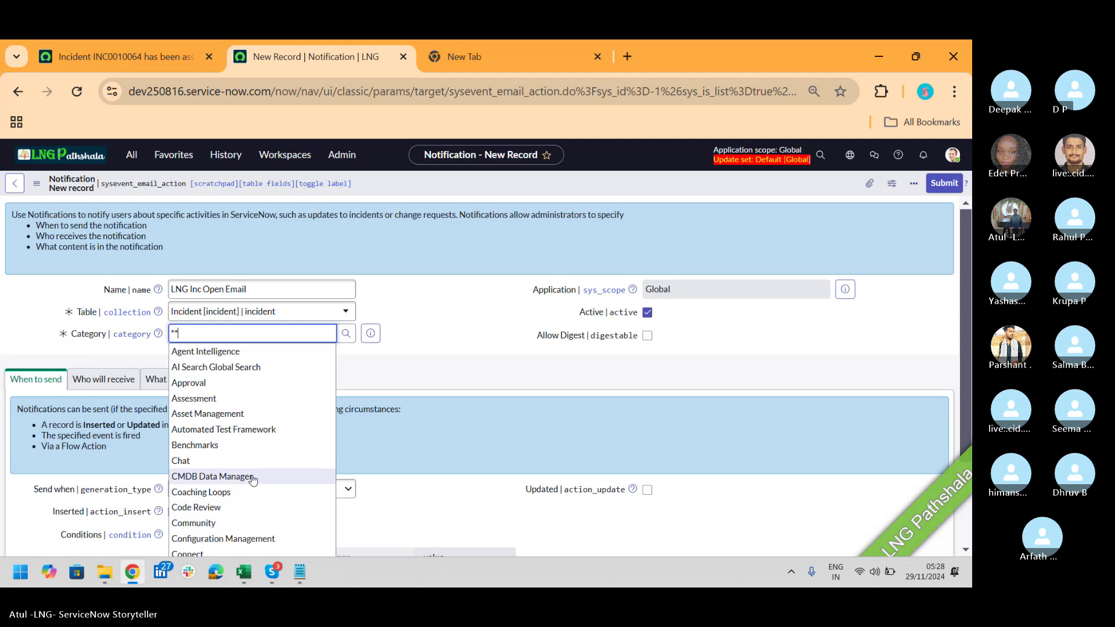
key("BackSpace")
key("BackSpace")
type("IT")
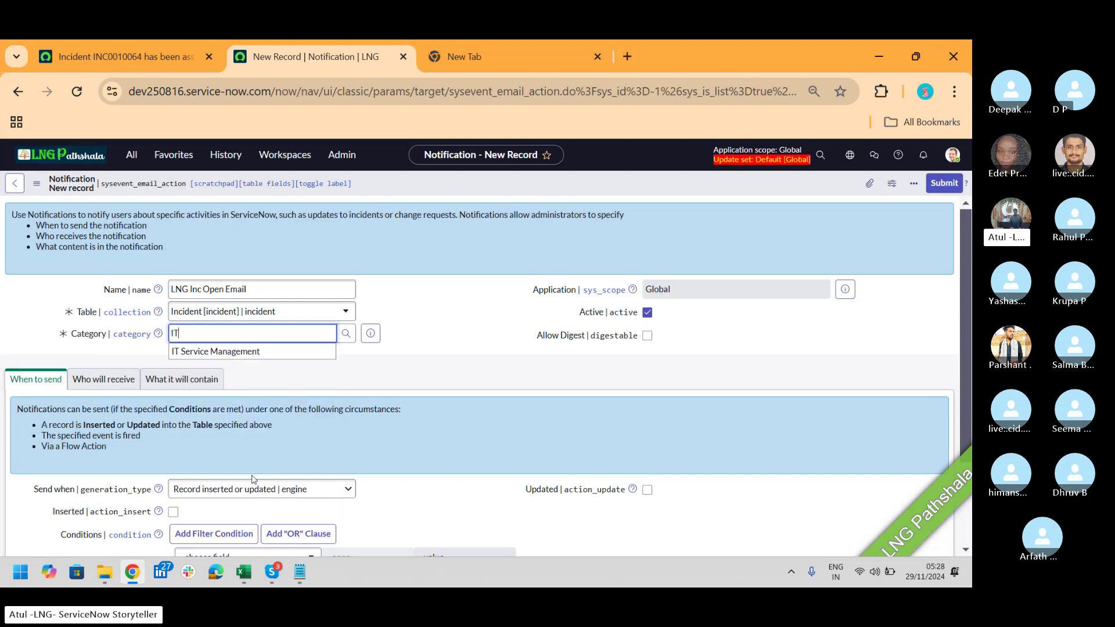
left_click(251, 352)
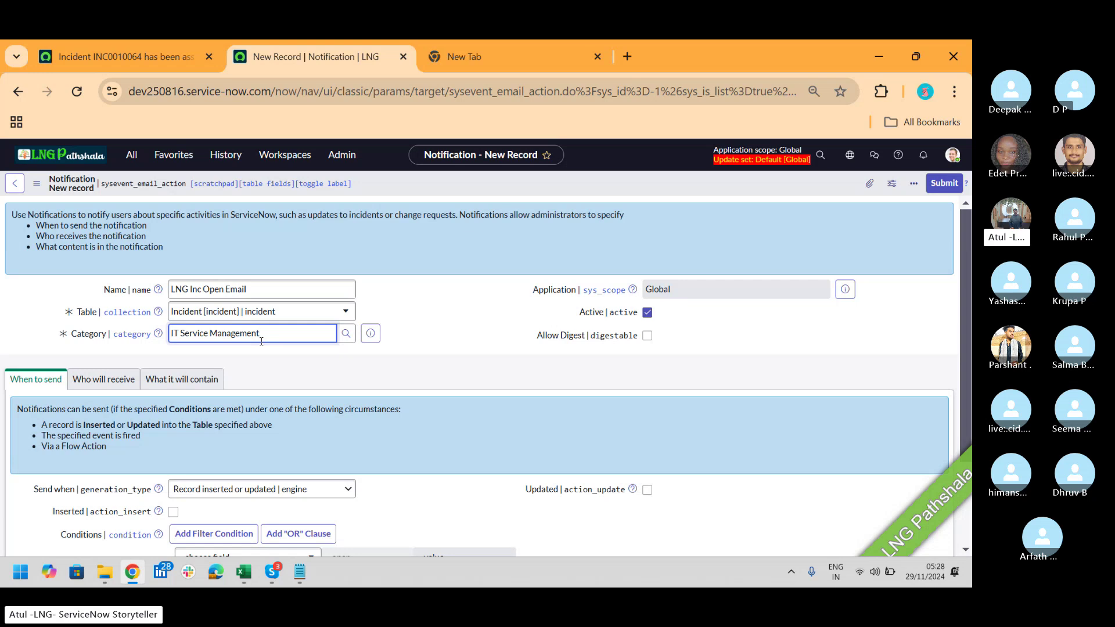
Step: Open the user profile menu from the avatar in the header
left_click(955, 155)
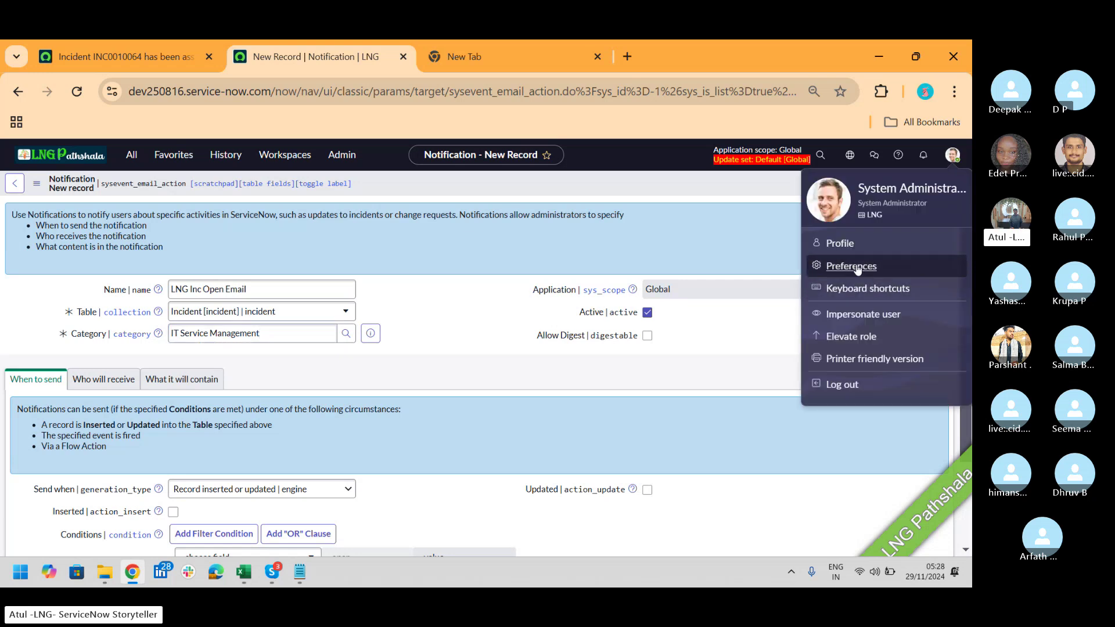
Step: Open Notifications preferences, check the Next Experience banner and badge settings, then return to General
left_click(851, 266)
left_click(612, 304)
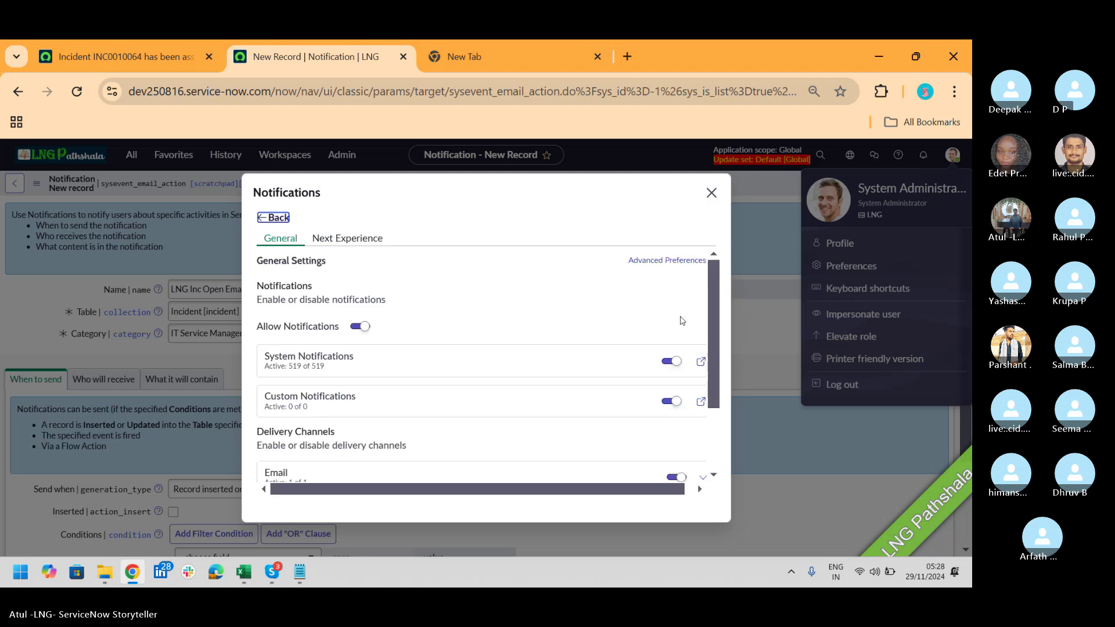
left_click_drag(712, 300, 723, 373)
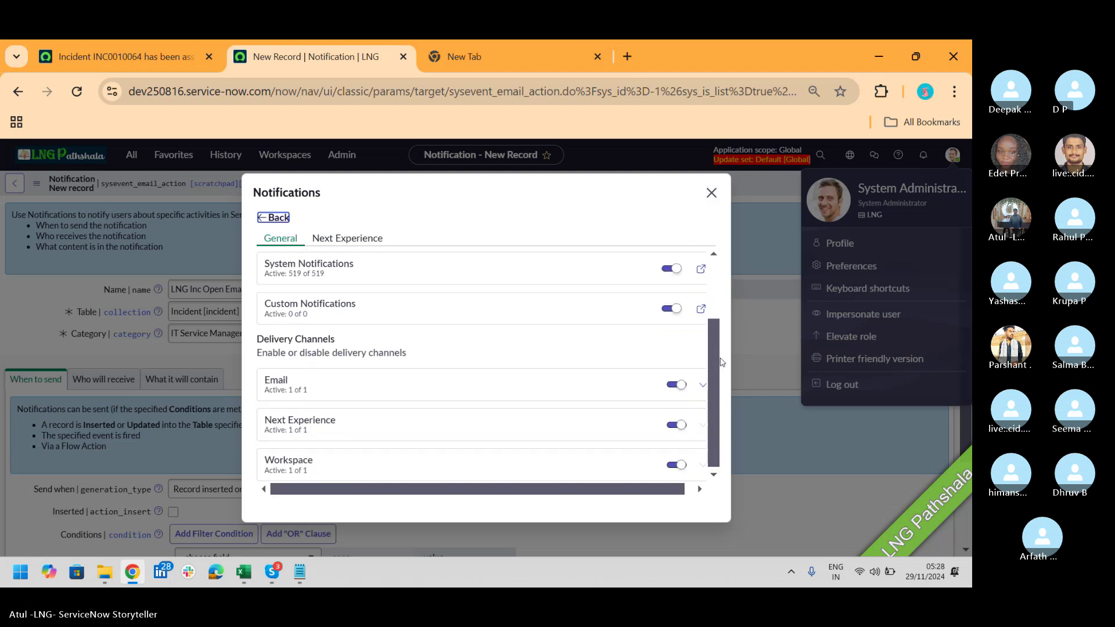
left_click(350, 231)
left_click(350, 243)
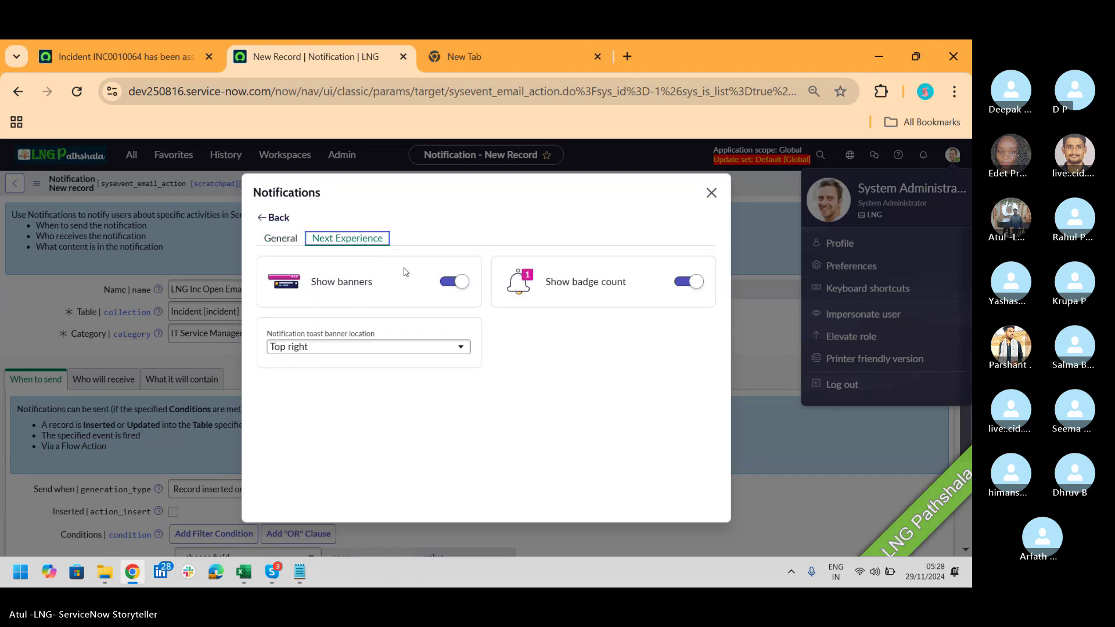
left_click(283, 240)
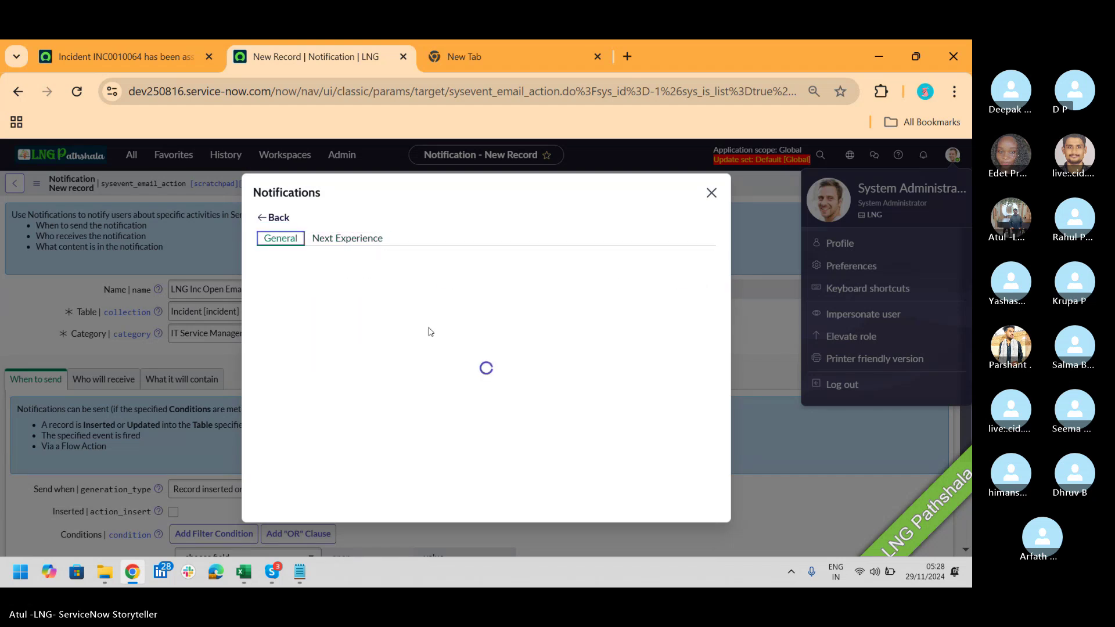
scroll(713, 301, "down", 2)
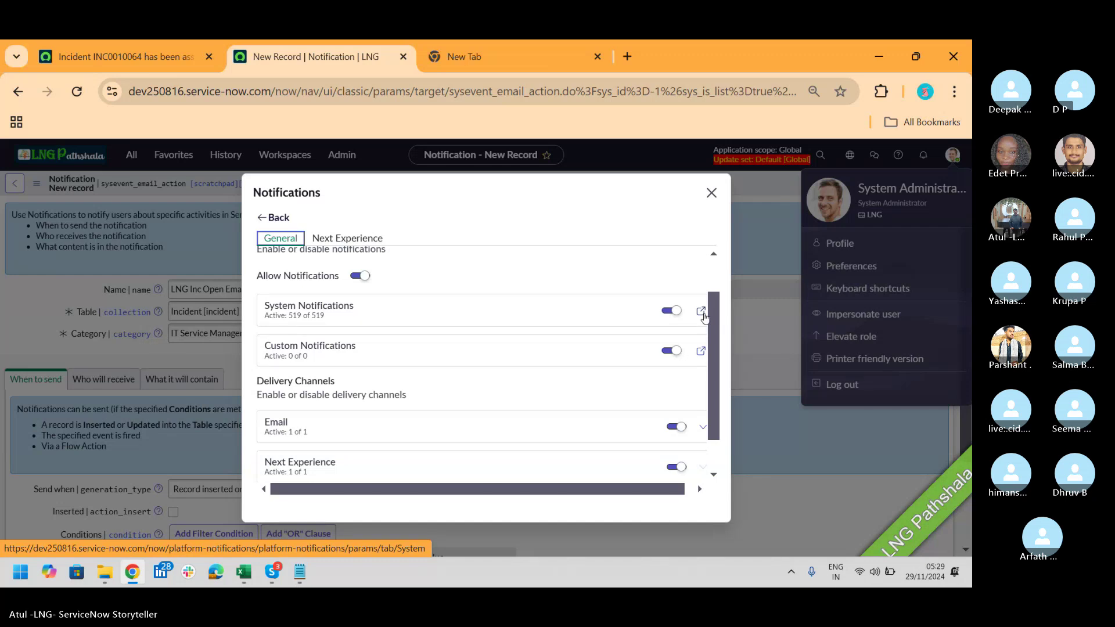
key("alt+Tab")
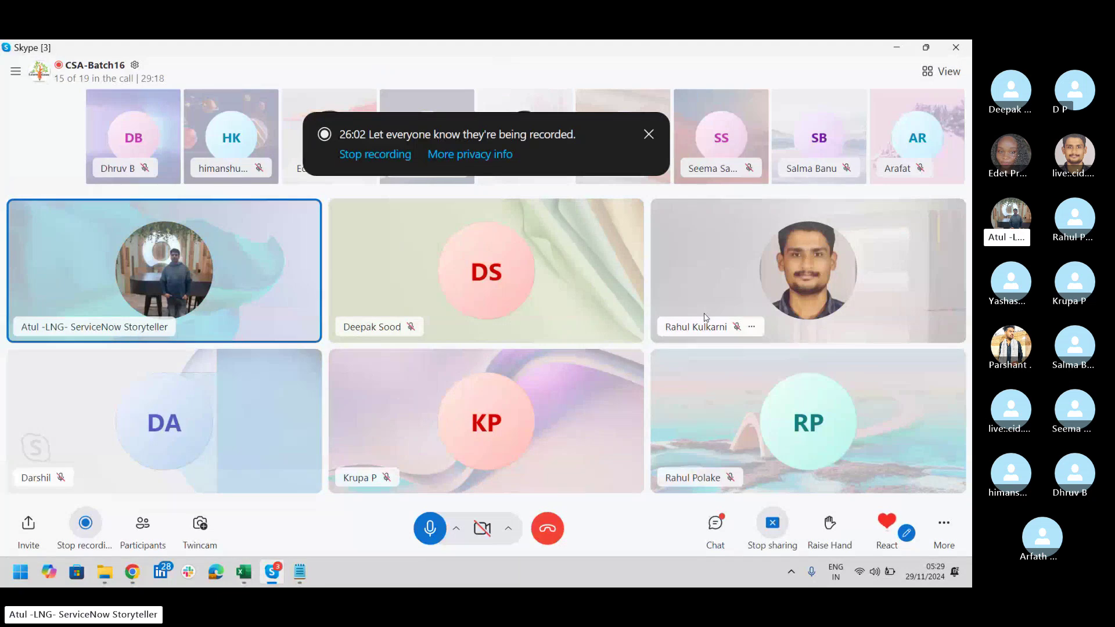
key("alt+Tab")
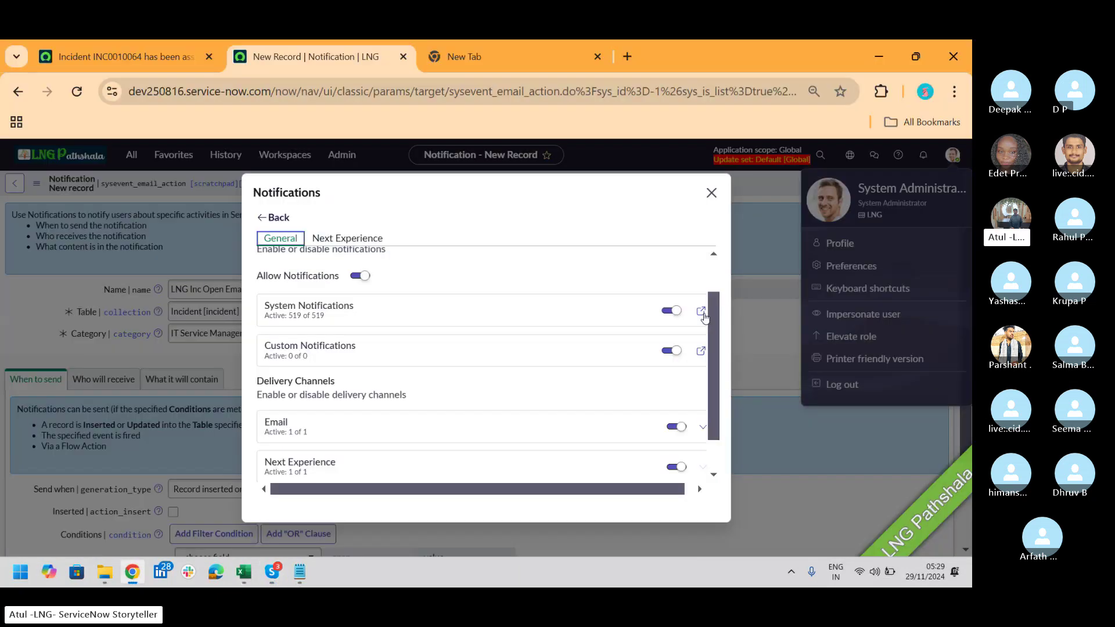
Step: Toggle Allow Notifications, then open the full System Notifications preferences page in a new tab
left_click(357, 279)
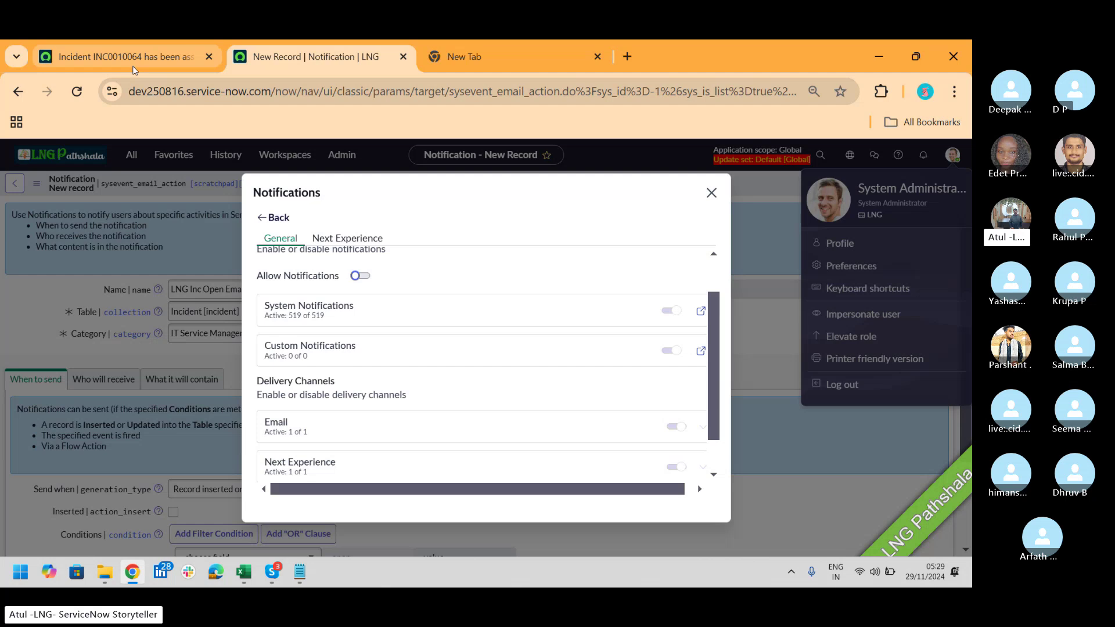
mouse_move(133, 70)
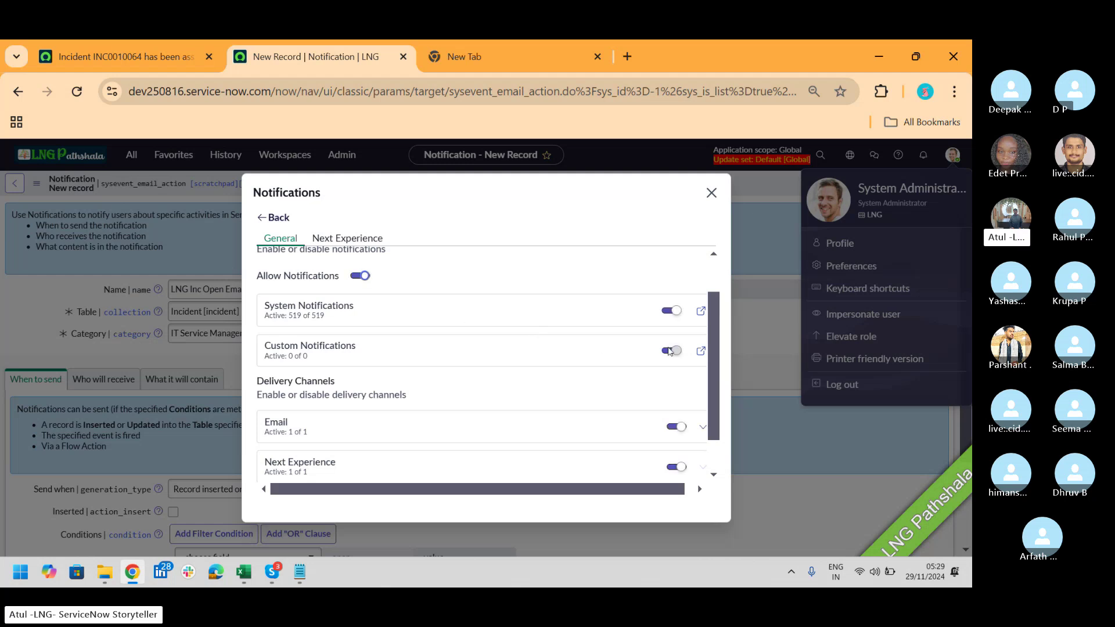
left_click(700, 311)
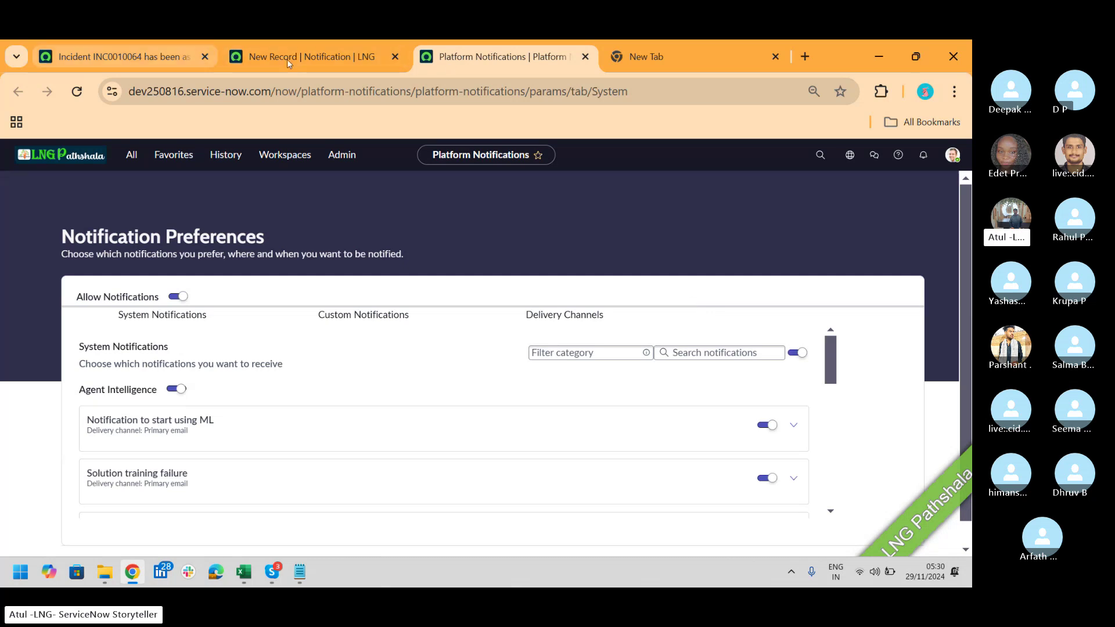
Step: Switch off the Approval rejection resolved and Approval Rejected By Other notifications
left_click(305, 58)
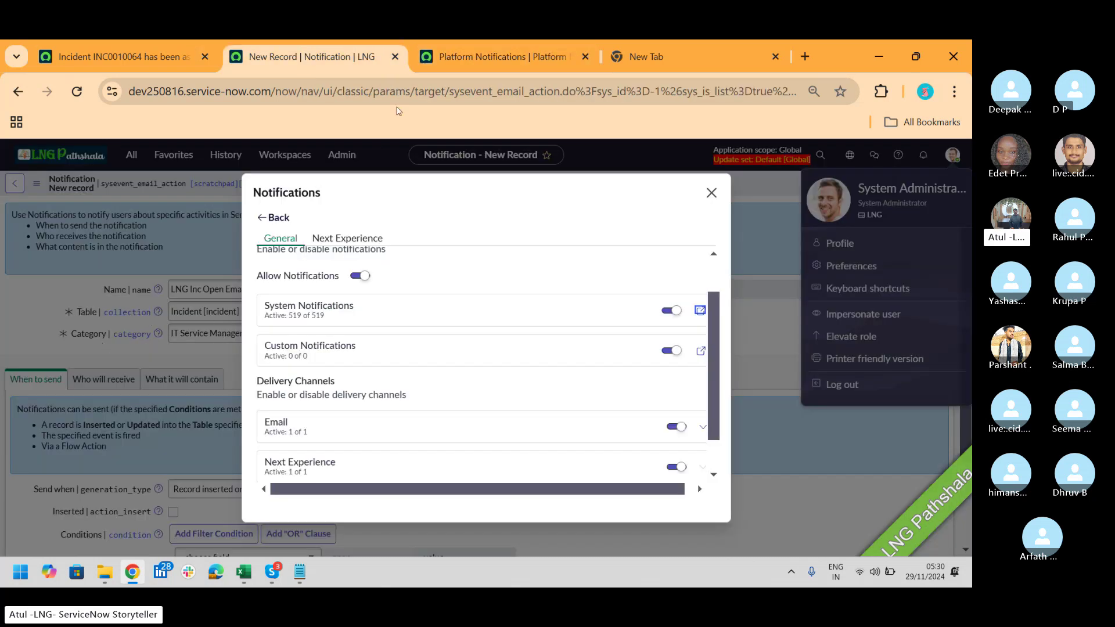
left_click(489, 58)
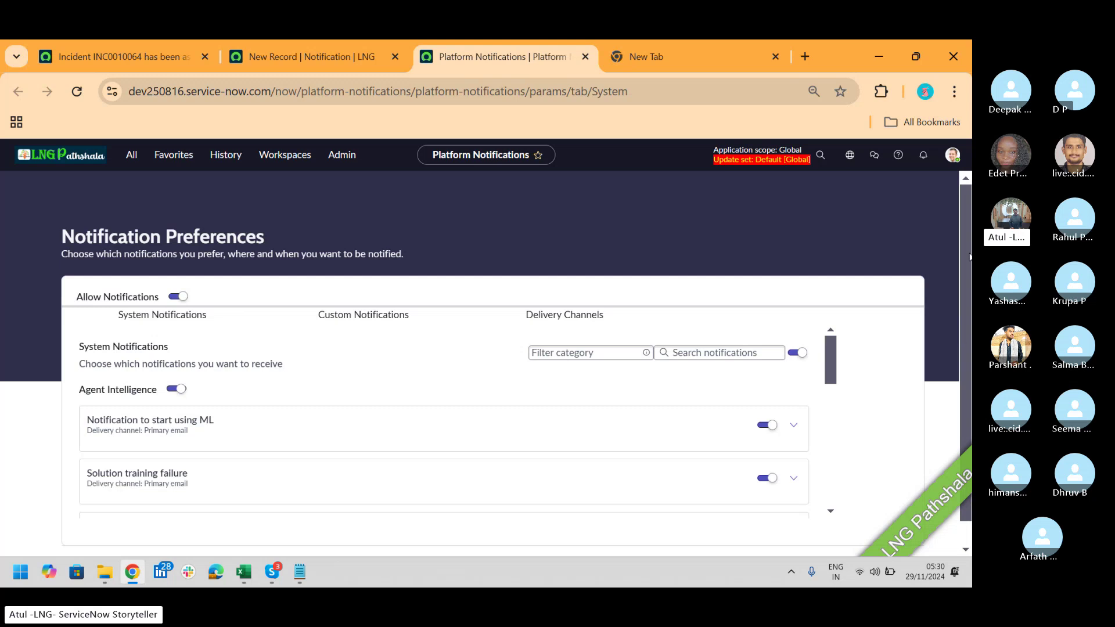
scroll(965, 249, "down", 1)
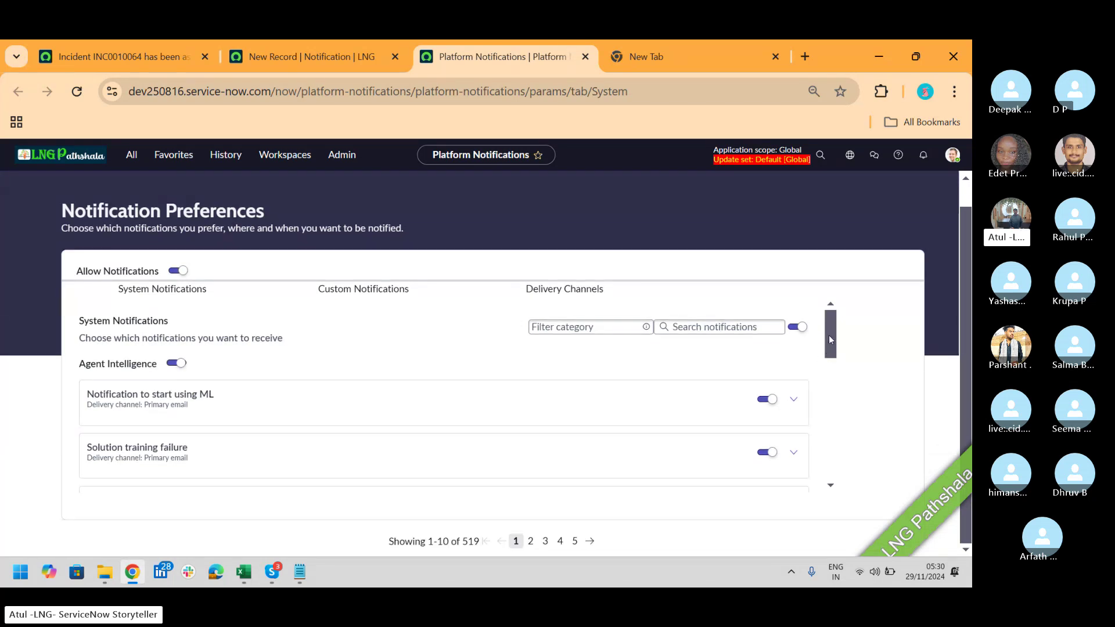
left_click_drag(828, 337, 838, 463)
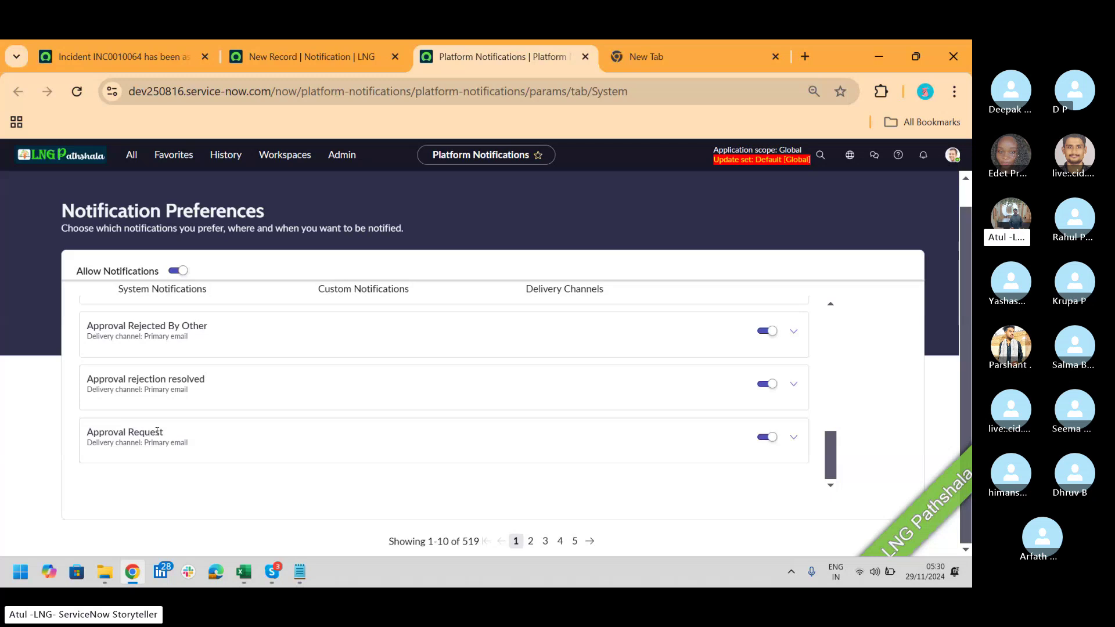
left_click(765, 385)
left_click(767, 331)
Step: Review Approval Request's primary email Schedule and Filter options, closing without setting a schedule
left_click(795, 437)
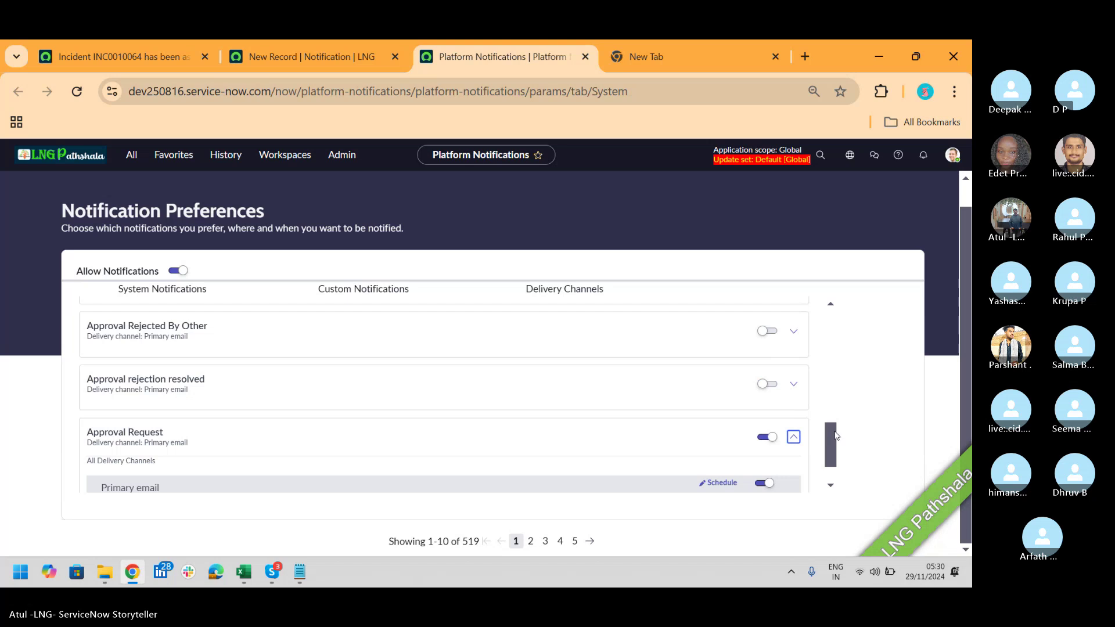
scroll(835, 437, "down", 1)
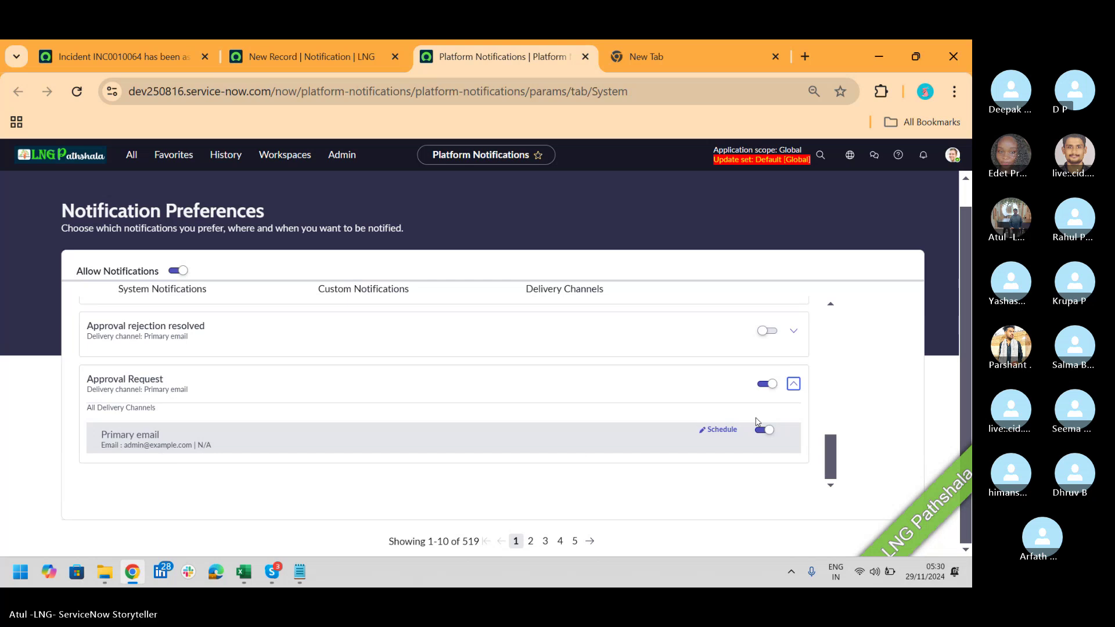
left_click(720, 430)
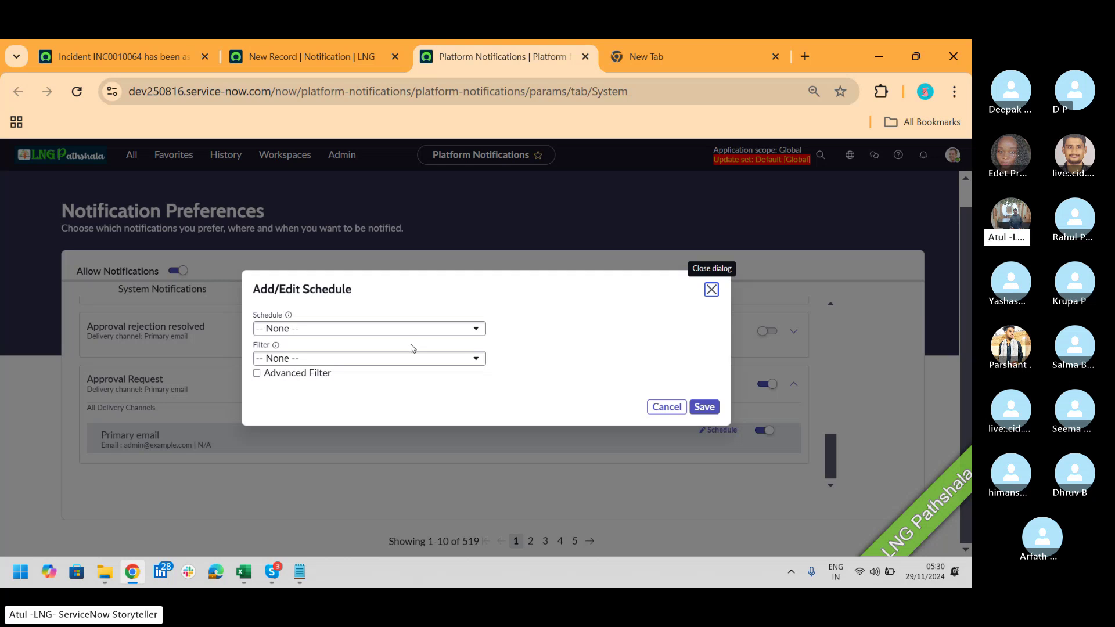
left_click(411, 359)
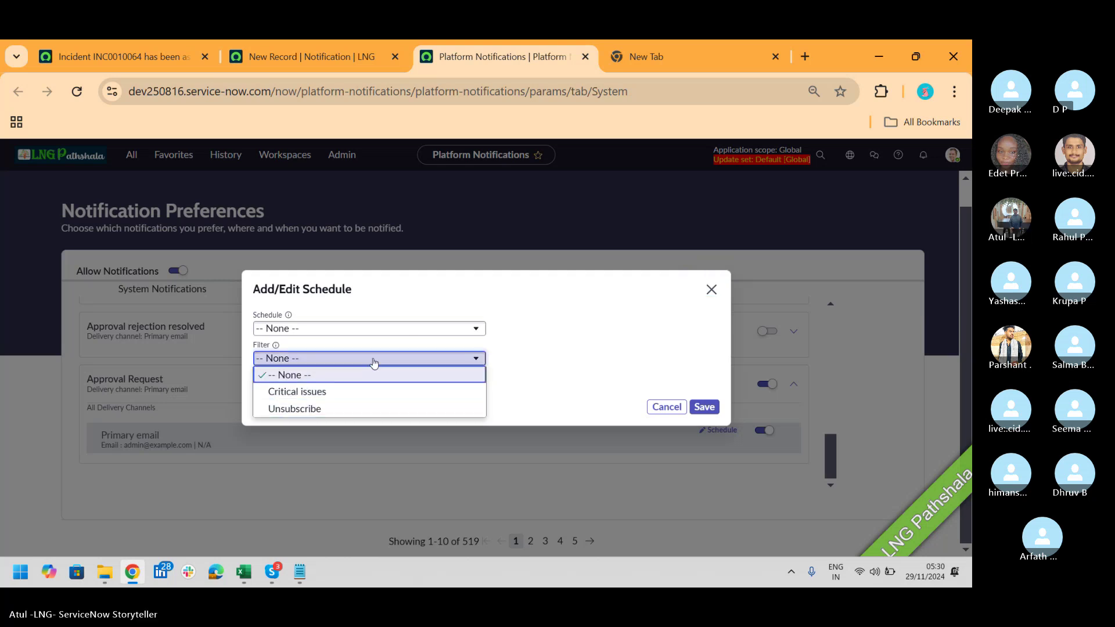
left_click(376, 330)
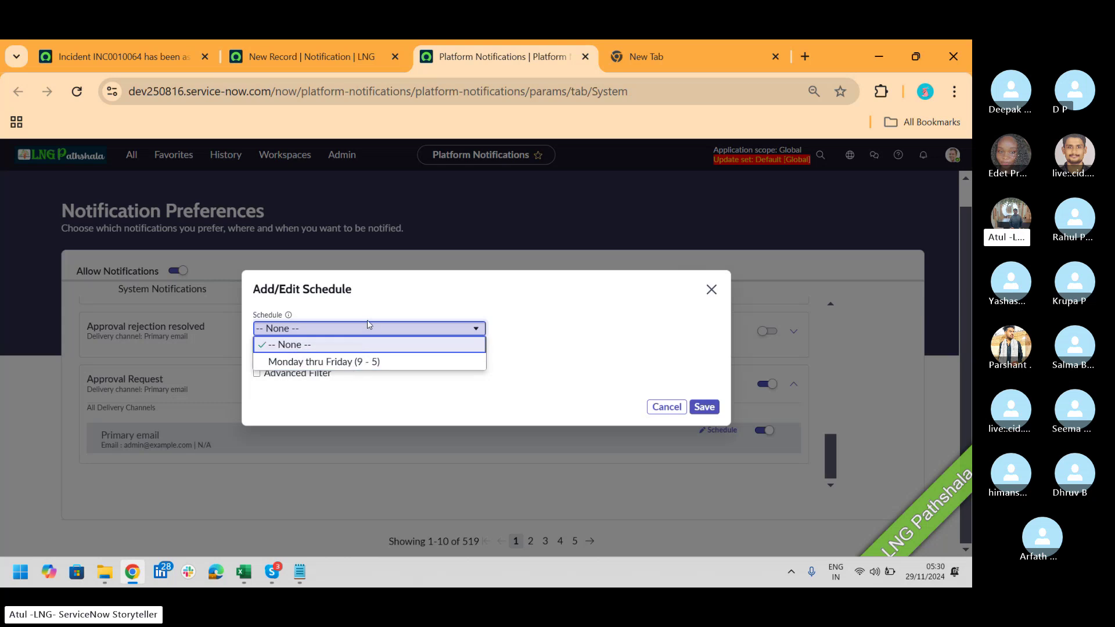
key("Down")
left_click(711, 289)
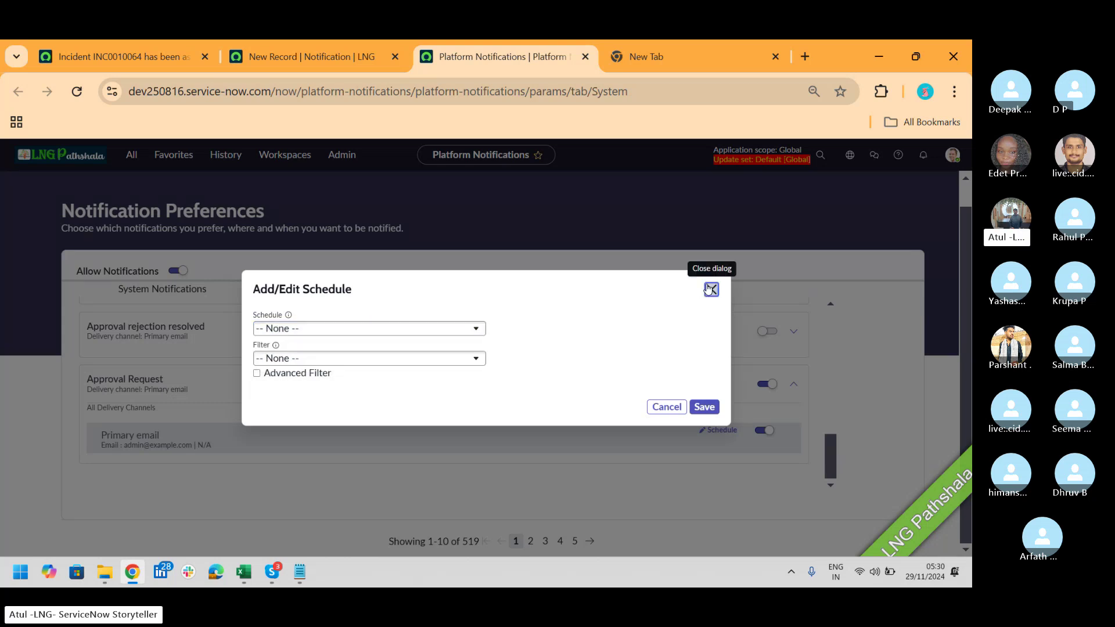
left_click(711, 289)
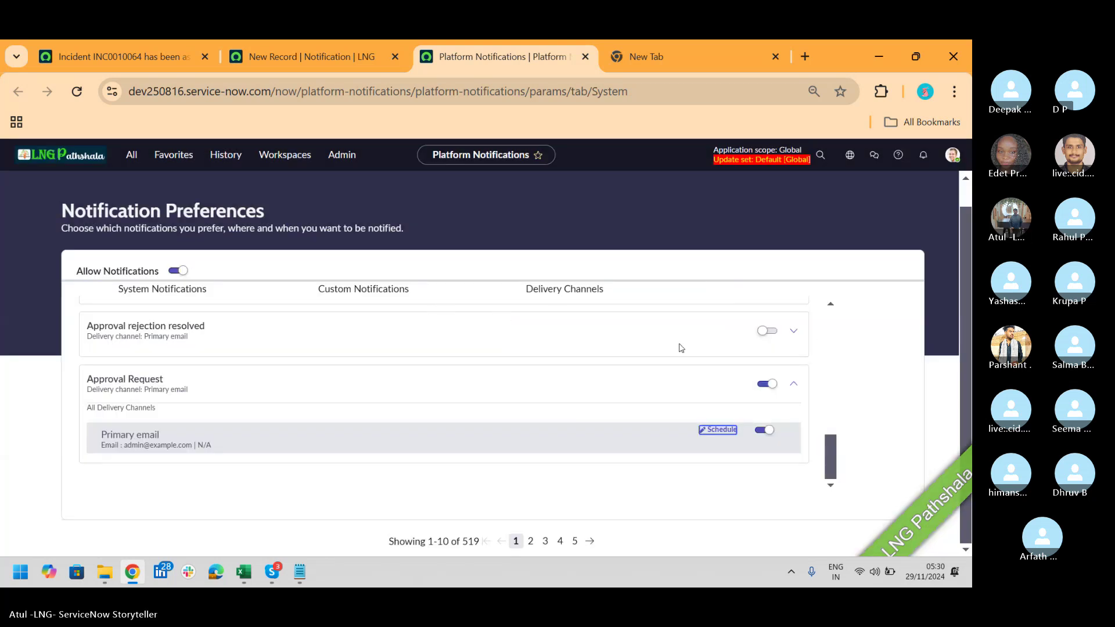
scroll(836, 321, "up", 10)
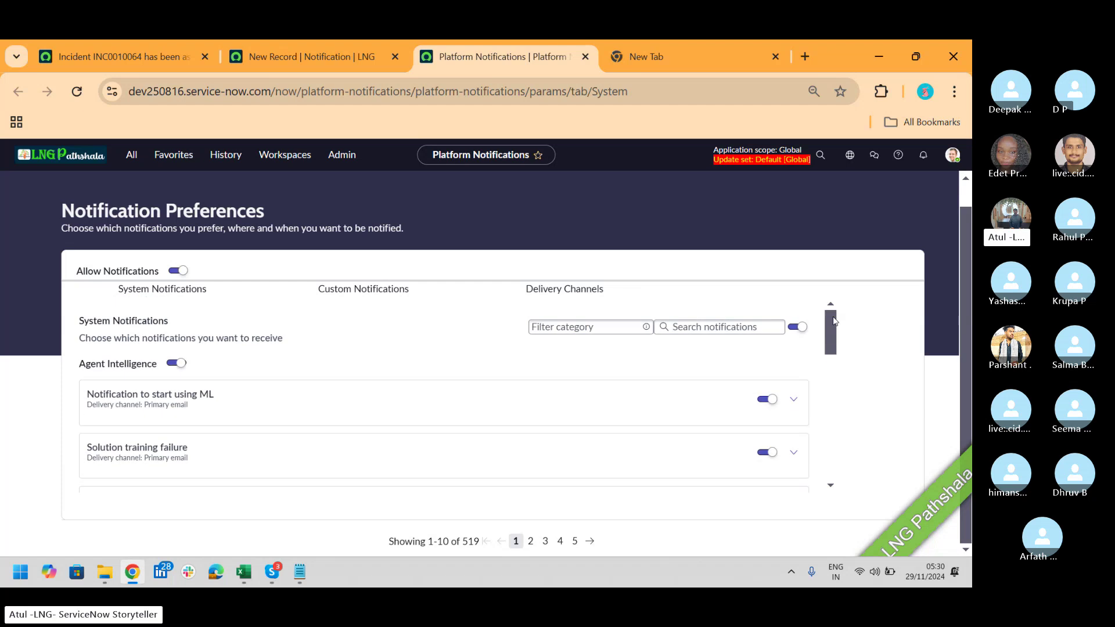
Step: Filter system notifications to IT Service Management, then view the empty Custom Notifications list
left_click(611, 331)
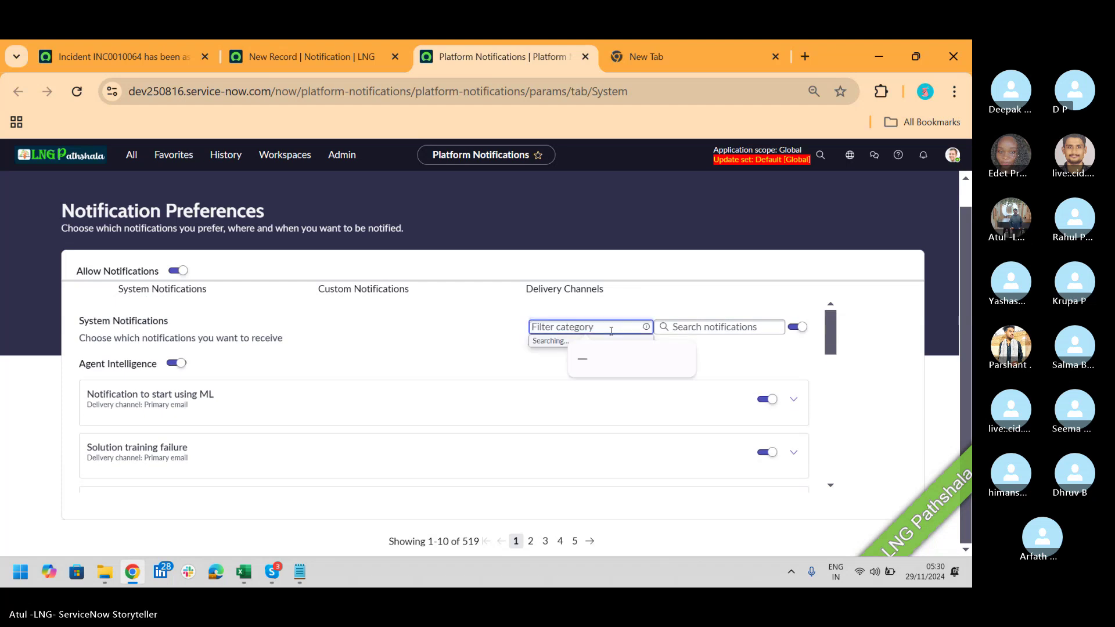
type("IT")
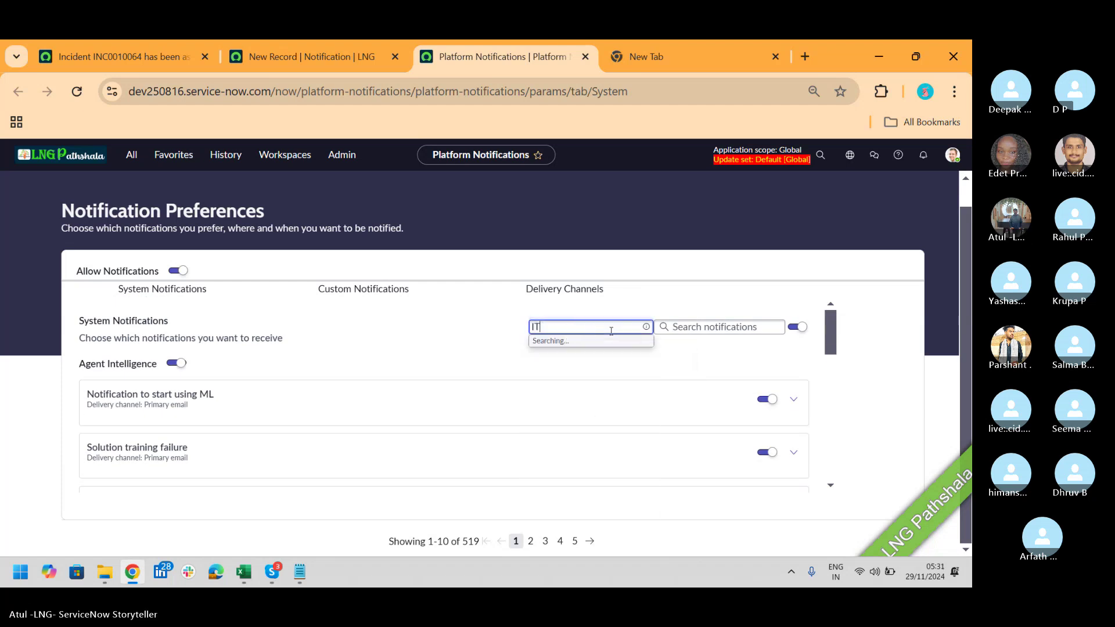
left_click(608, 356)
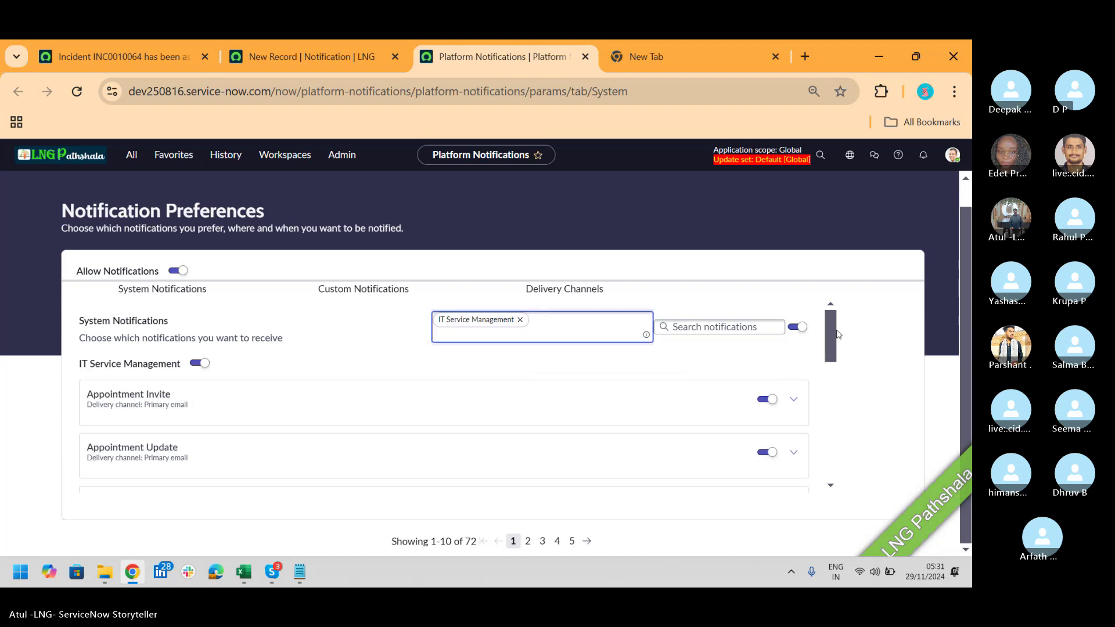
left_click_drag(834, 332, 840, 417)
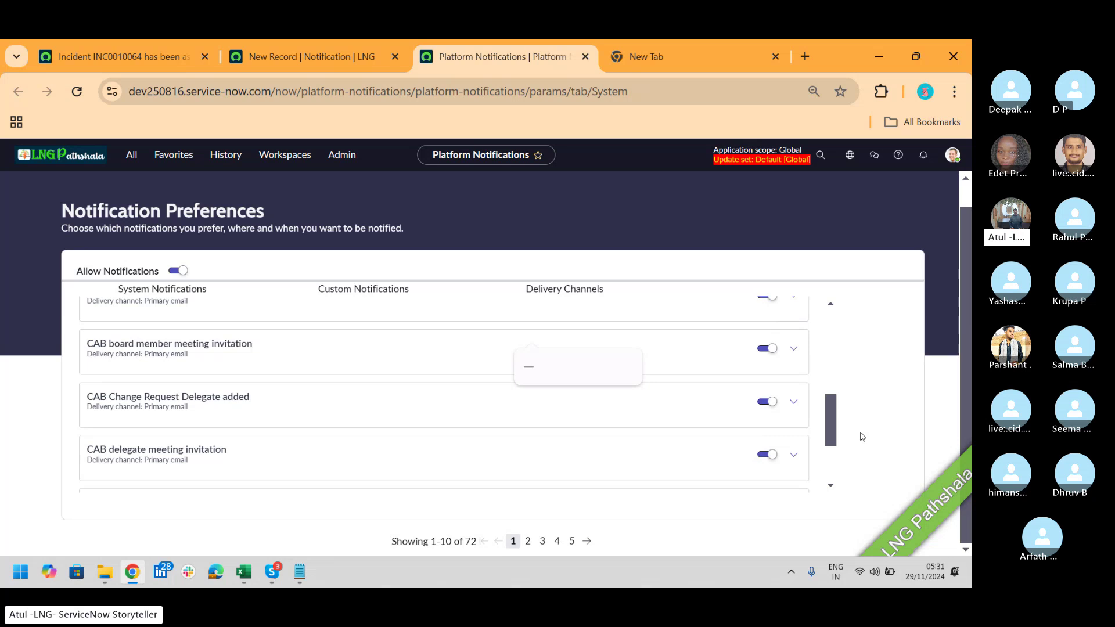
left_click_drag(831, 419, 832, 337)
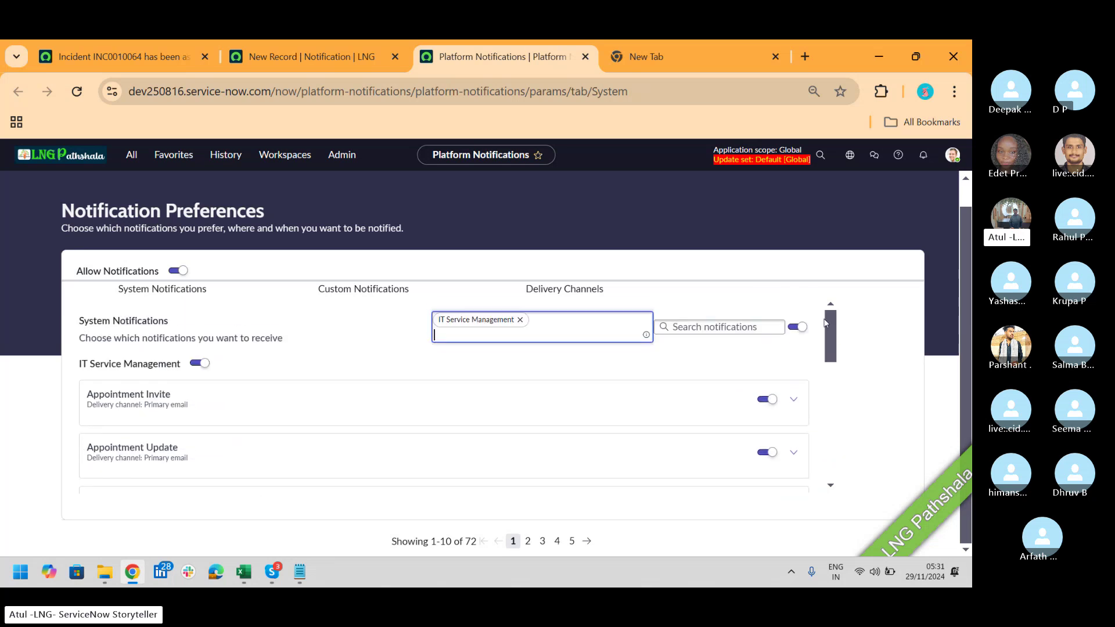
left_click(372, 297)
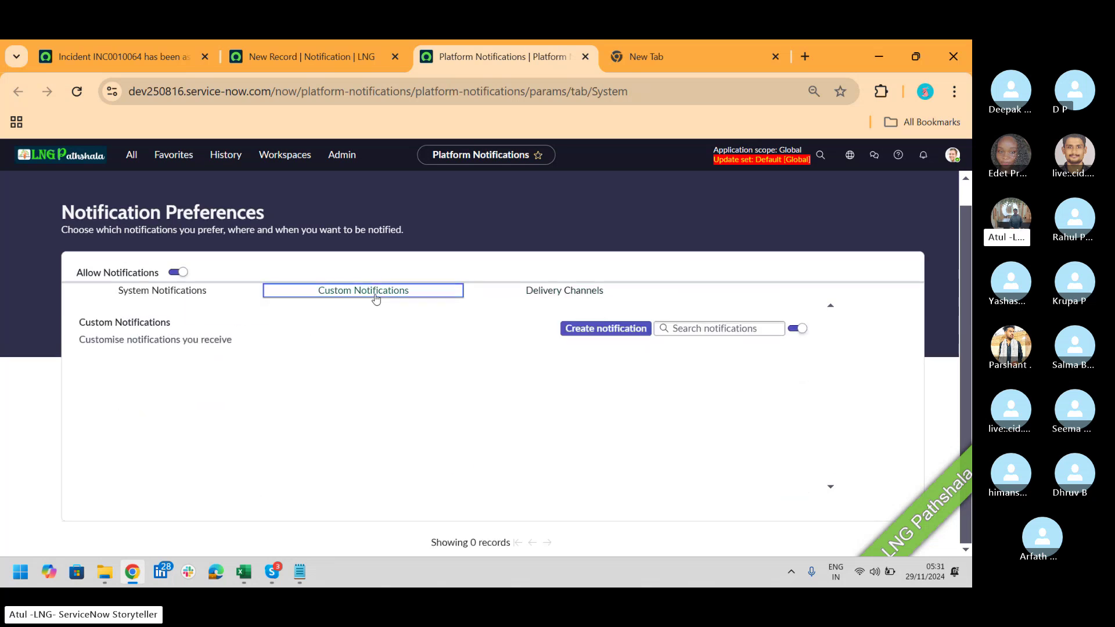
left_click(550, 296)
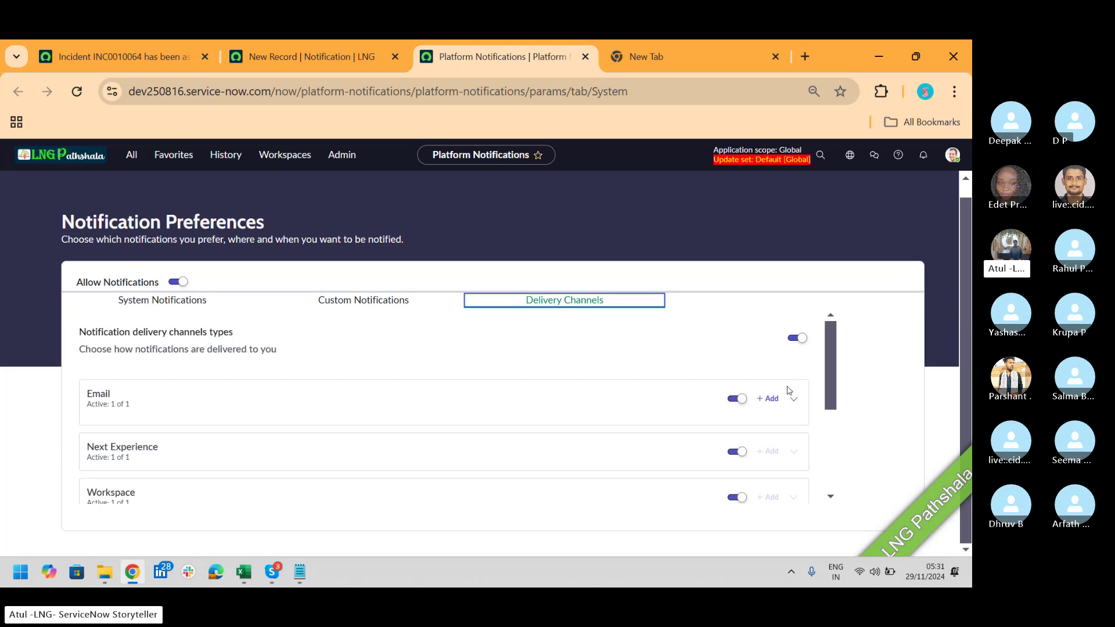
left_click(770, 398)
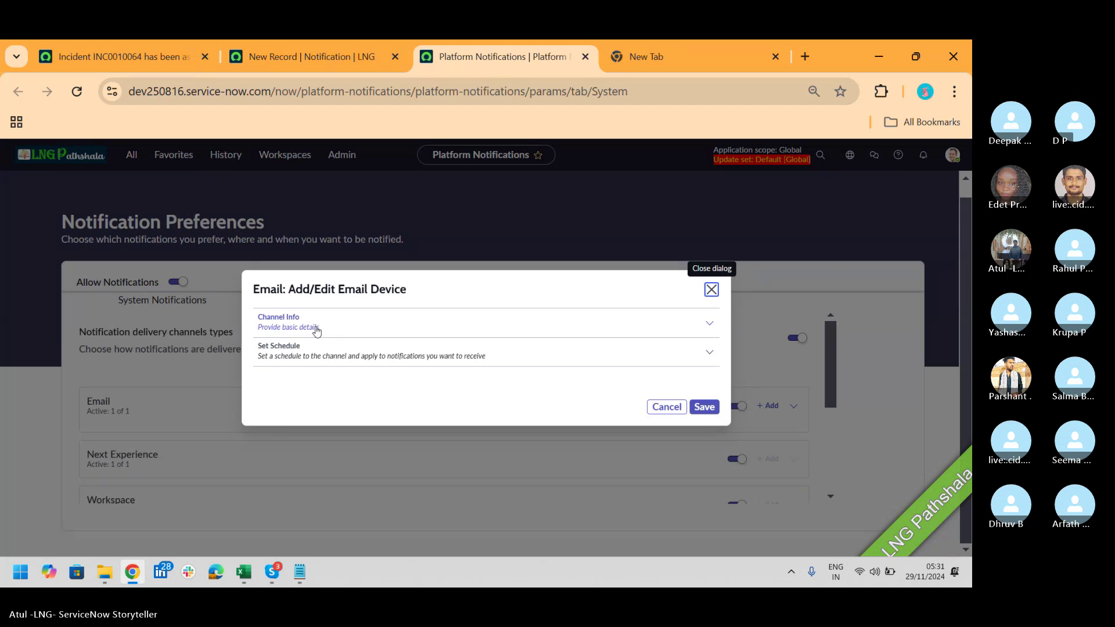
left_click(317, 331)
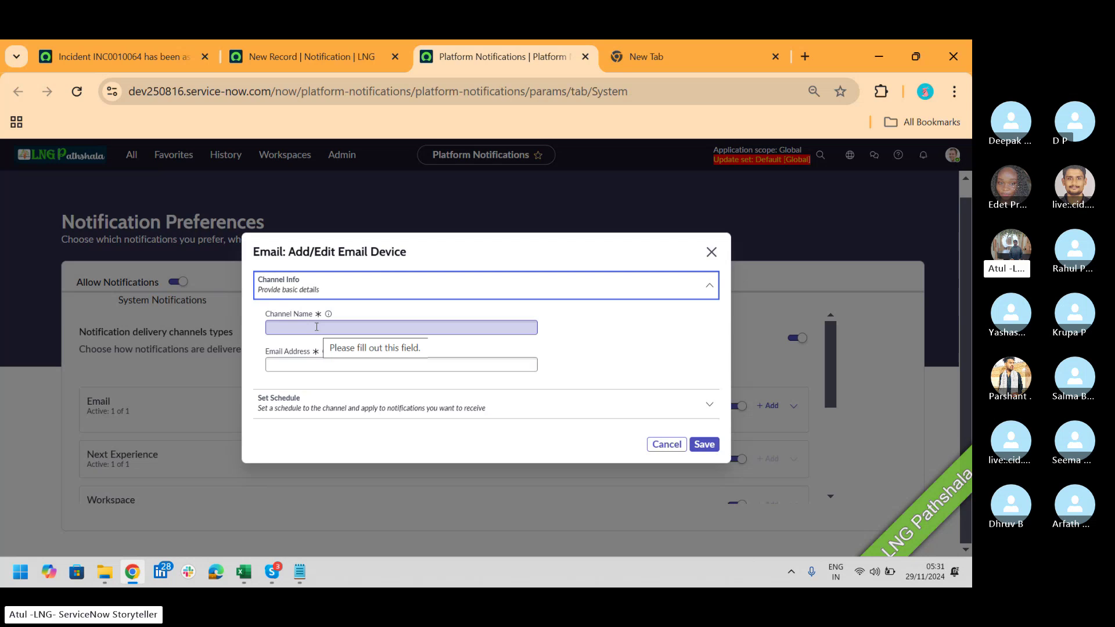
left_click(346, 327)
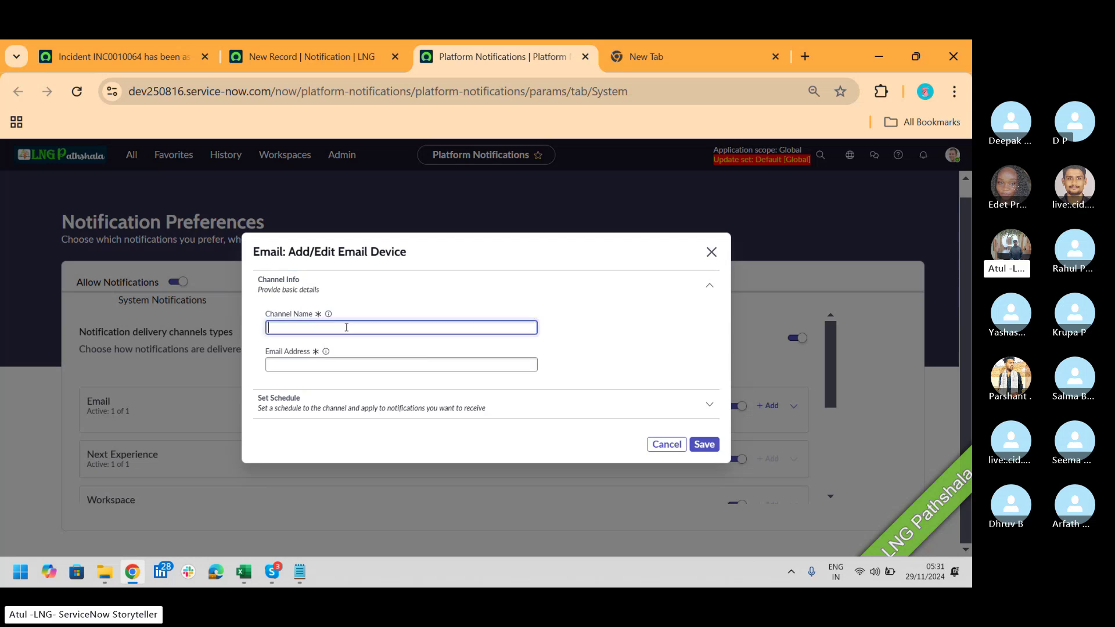
left_click(349, 363)
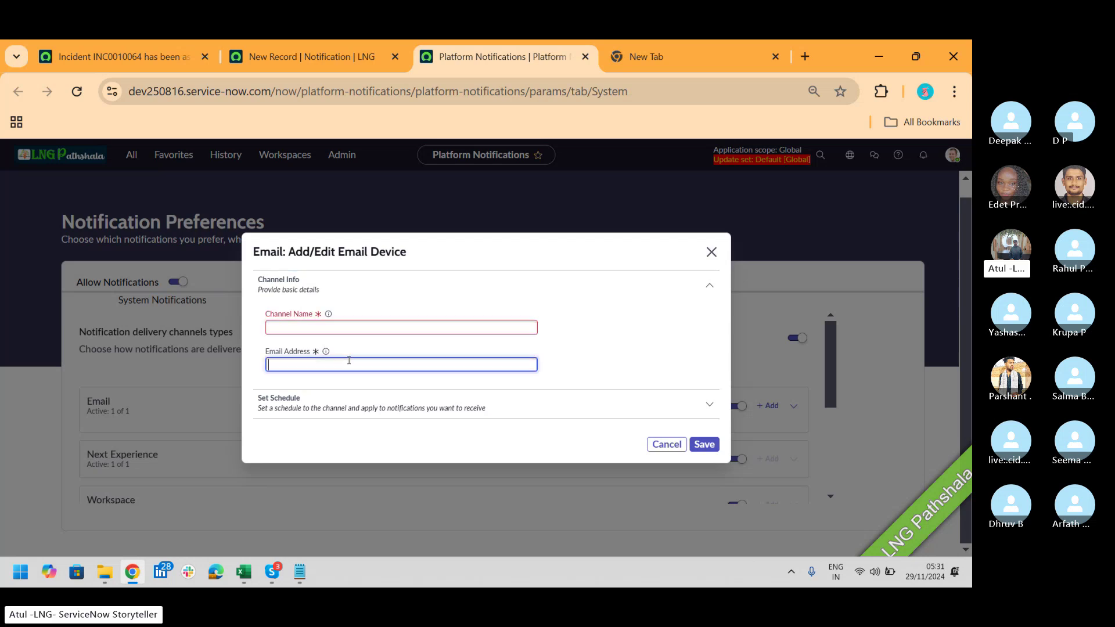
left_click(708, 406)
left_click(522, 375)
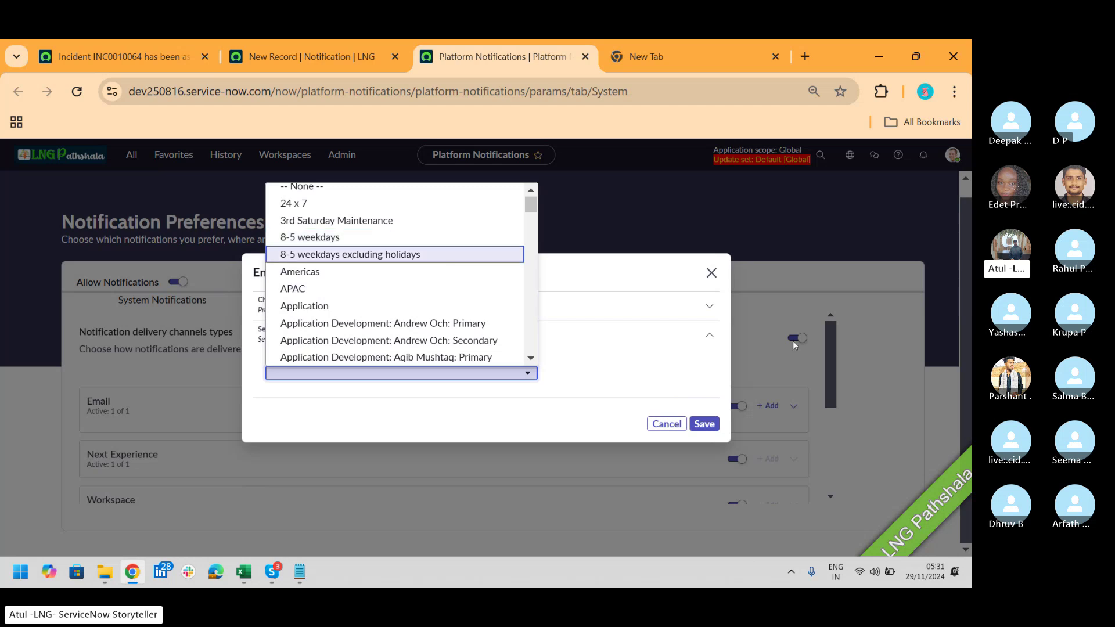
left_click(674, 425)
left_click(666, 424)
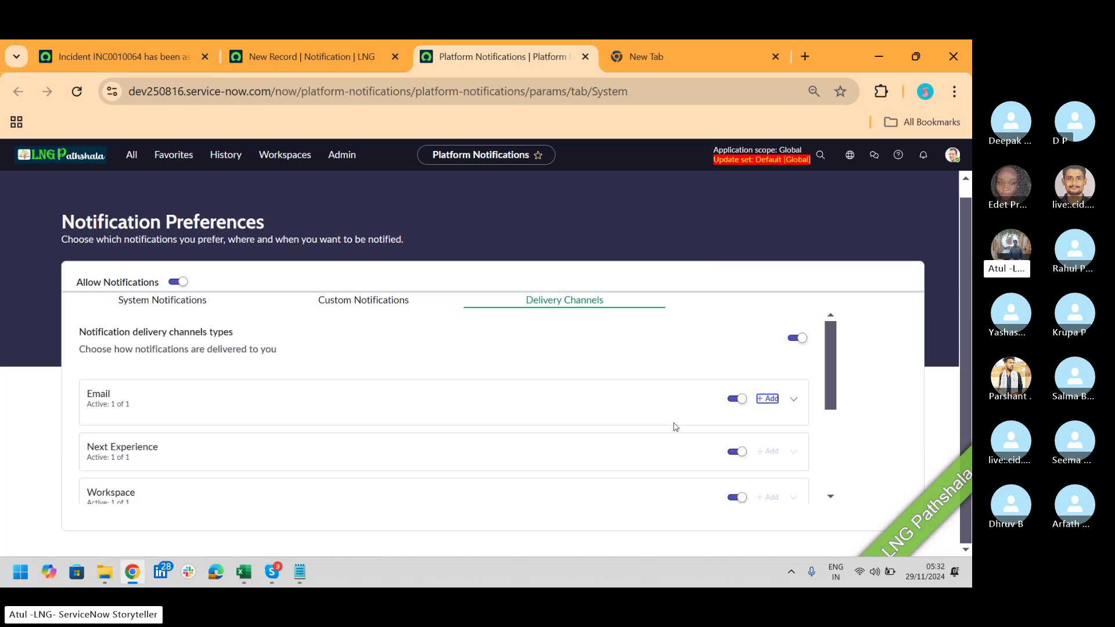
Step: Close the preferences popup and user menu over the LNG Inc Open Email form, then switch to Skype
left_click(308, 56)
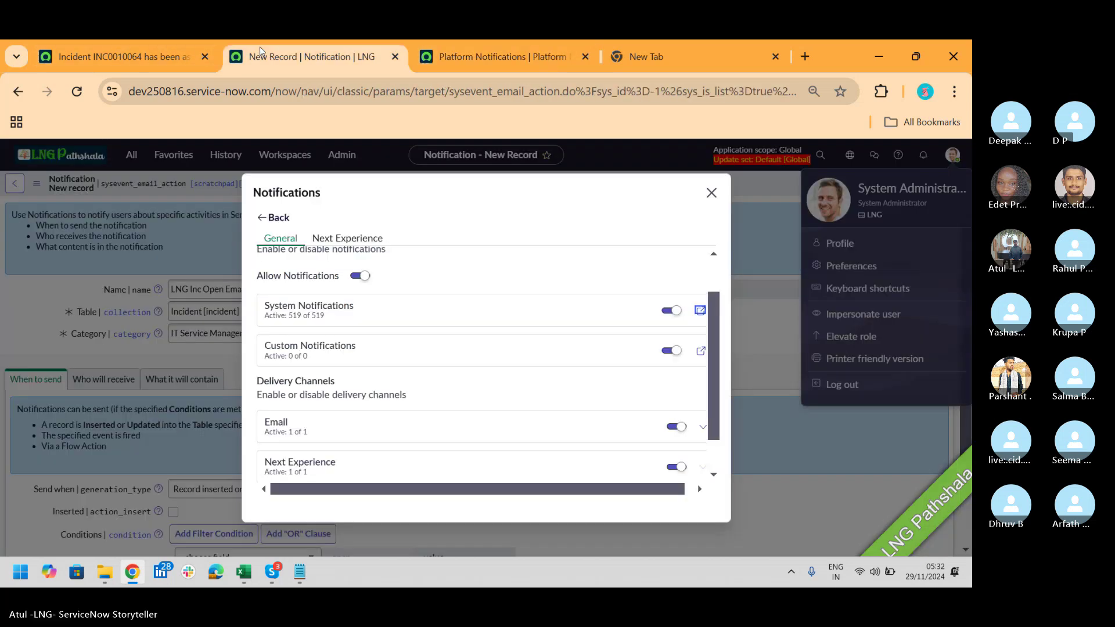
left_click(712, 192)
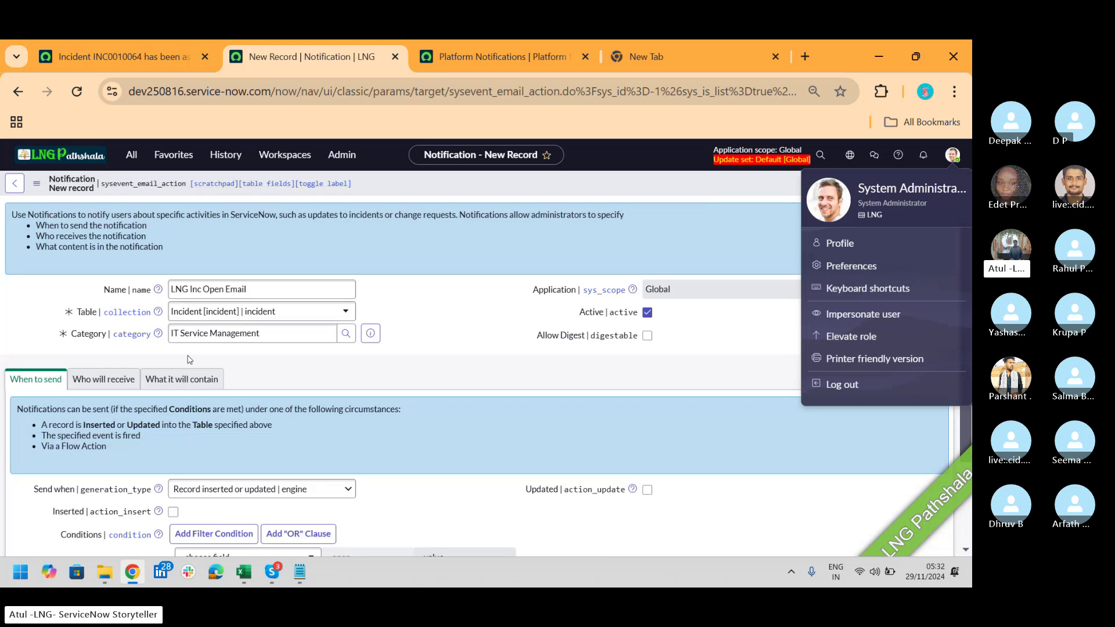
left_click(678, 170)
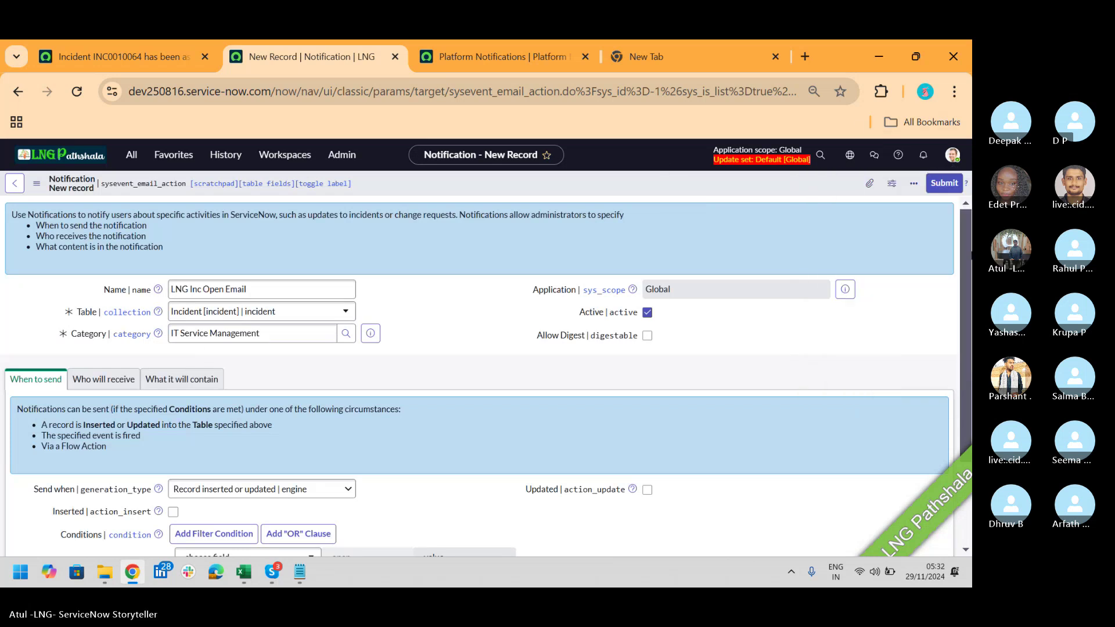
scroll(967, 241, "down", 2)
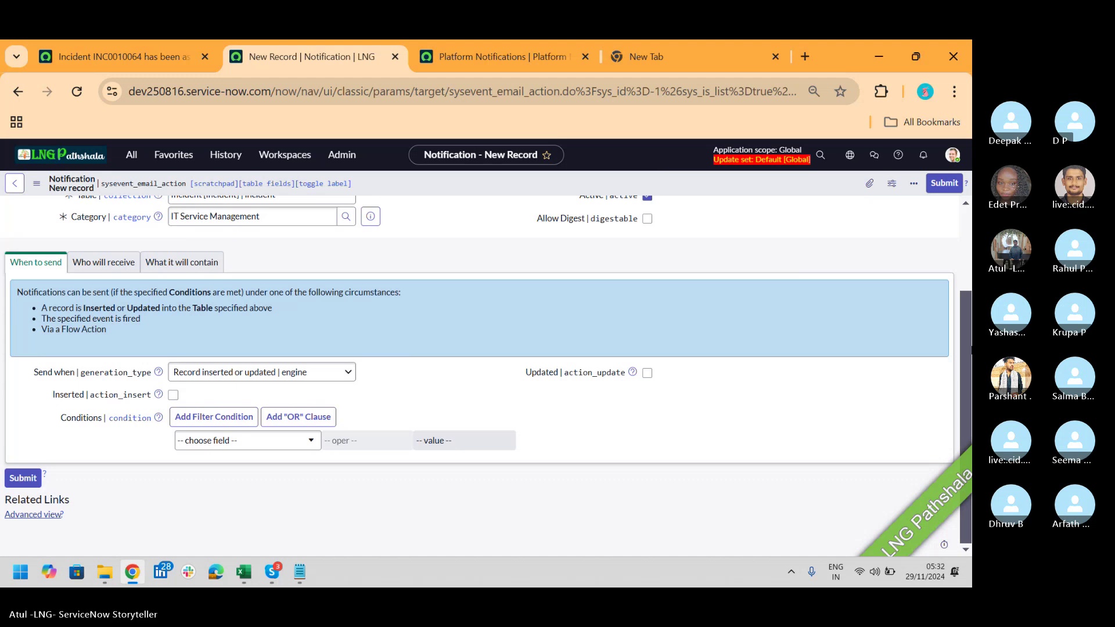
key("alt+Tab")
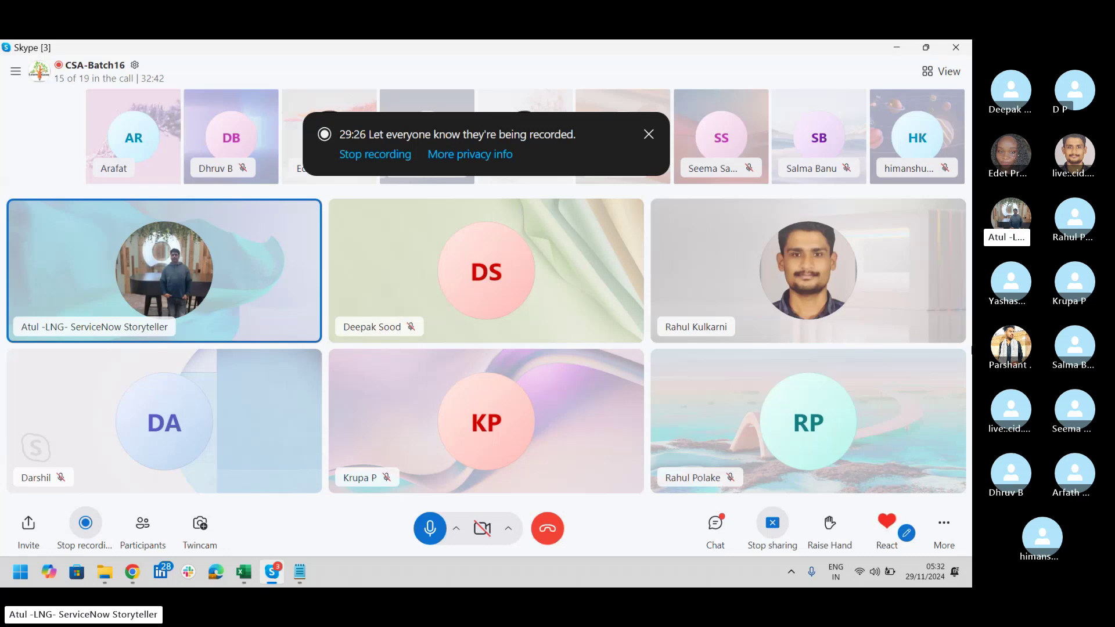
Step: Bring the ServiceNow notification form back in front of the Skype call
key("alt+Tab")
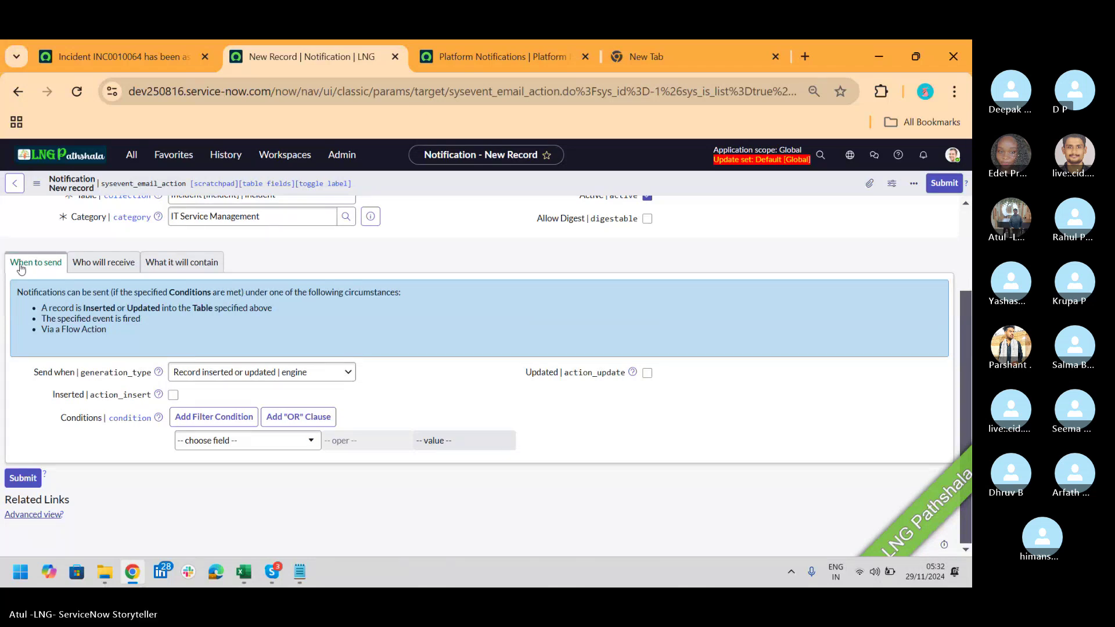
Step: Review the recipient and content sections, then enable both Inserted and Updated under When to send
left_click(112, 267)
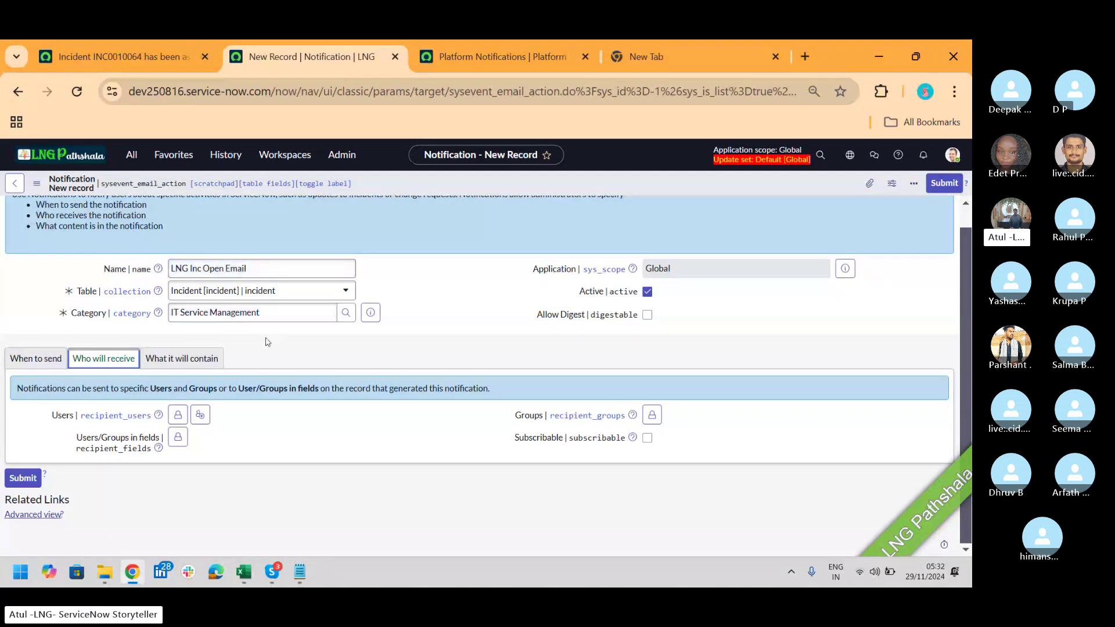
left_click(204, 360)
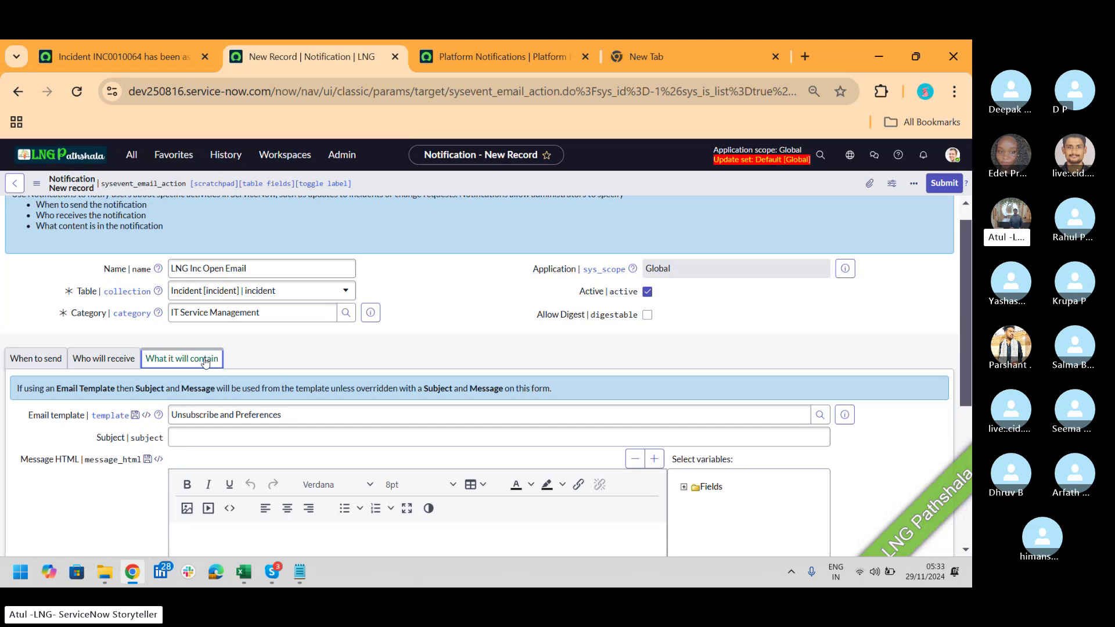
left_click(32, 361)
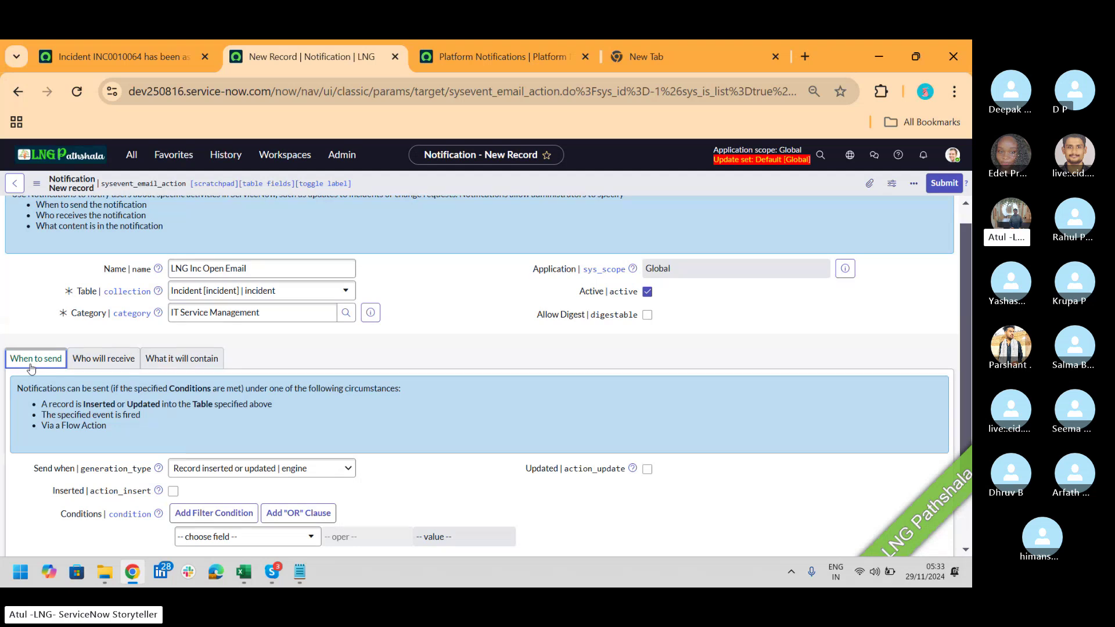
scroll(353, 398, "down", 2)
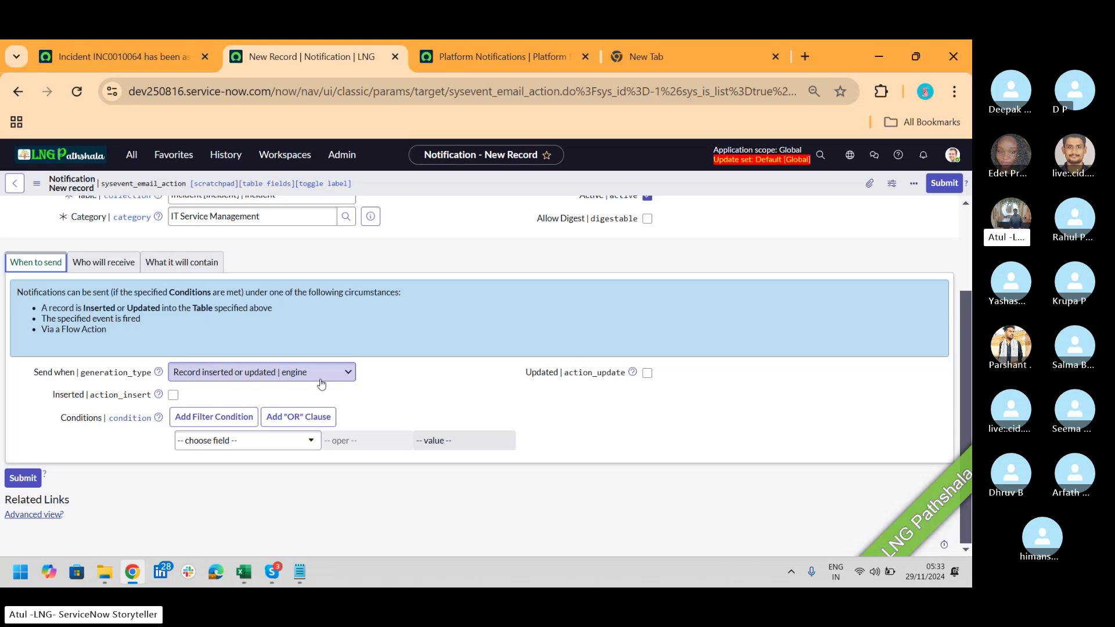
left_click(173, 396)
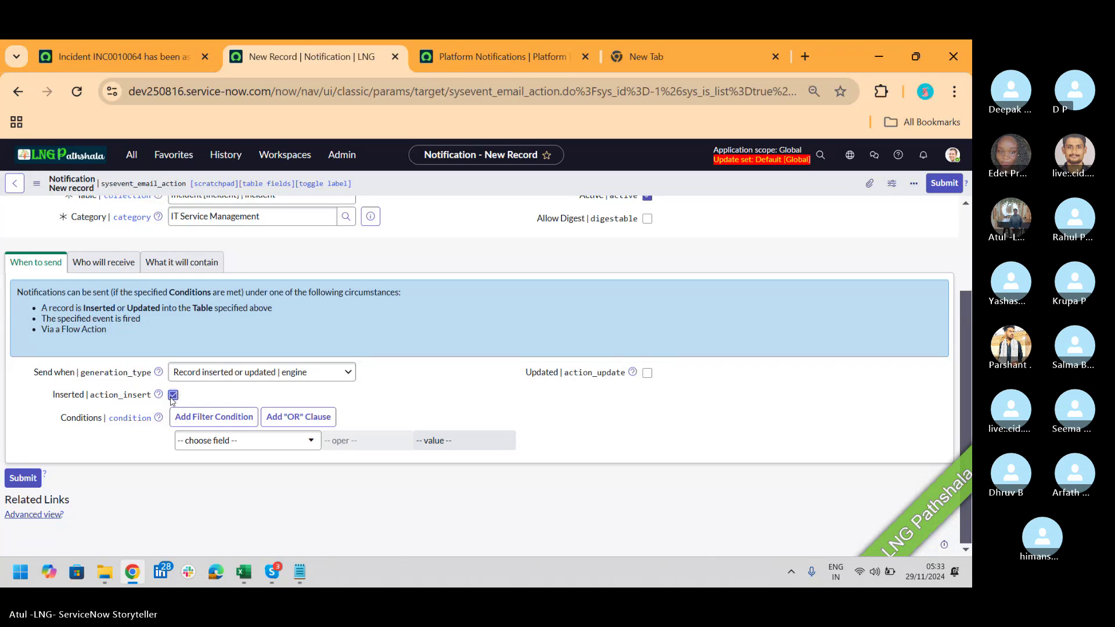
left_click(648, 375)
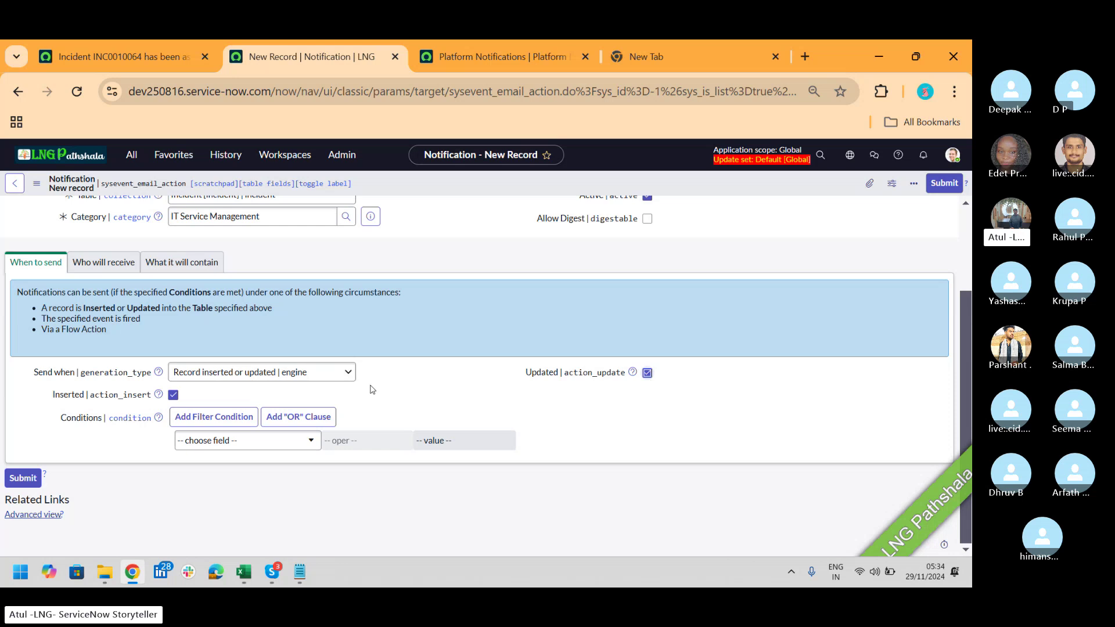
left_click(291, 445)
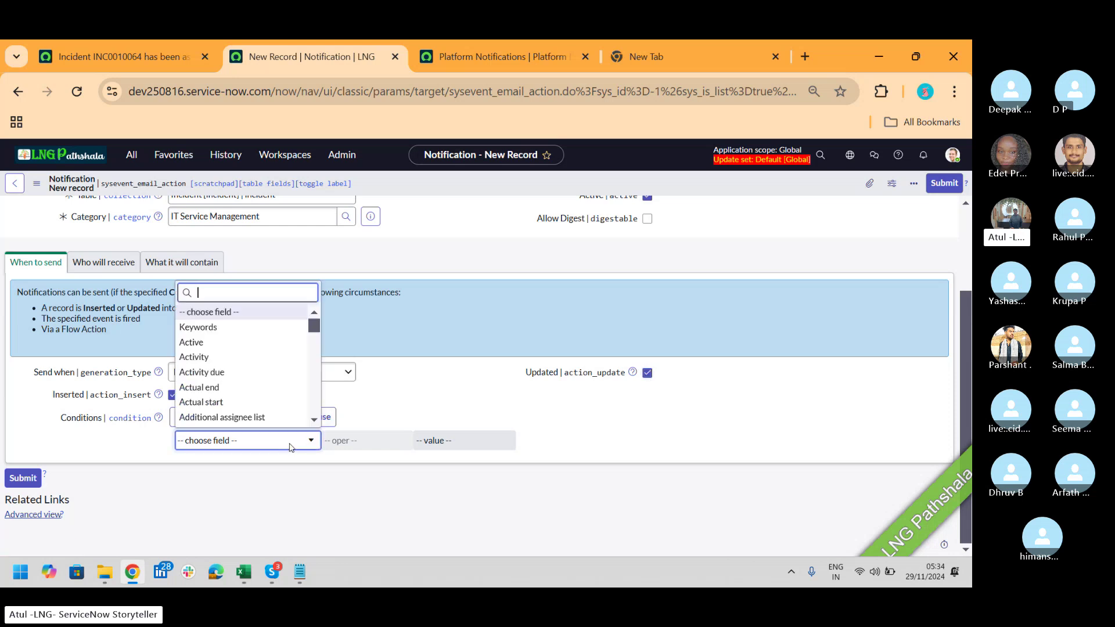
type("shoet")
key("BackSpace")
key("BackSpace")
key("BackSpace")
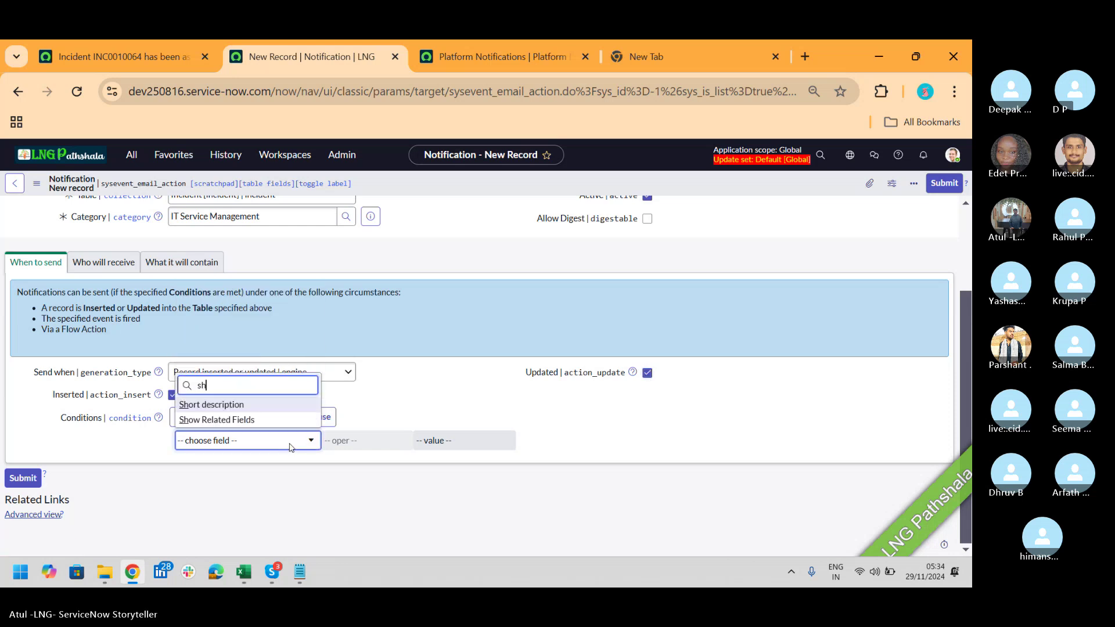
type("ort d")
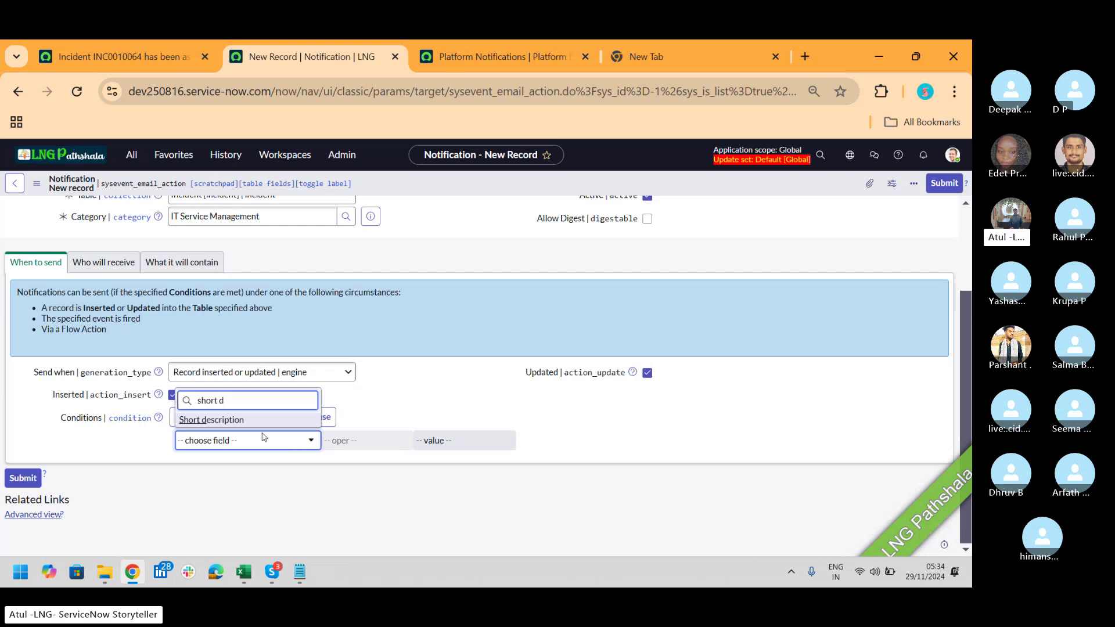
left_click(249, 420)
left_click(366, 441)
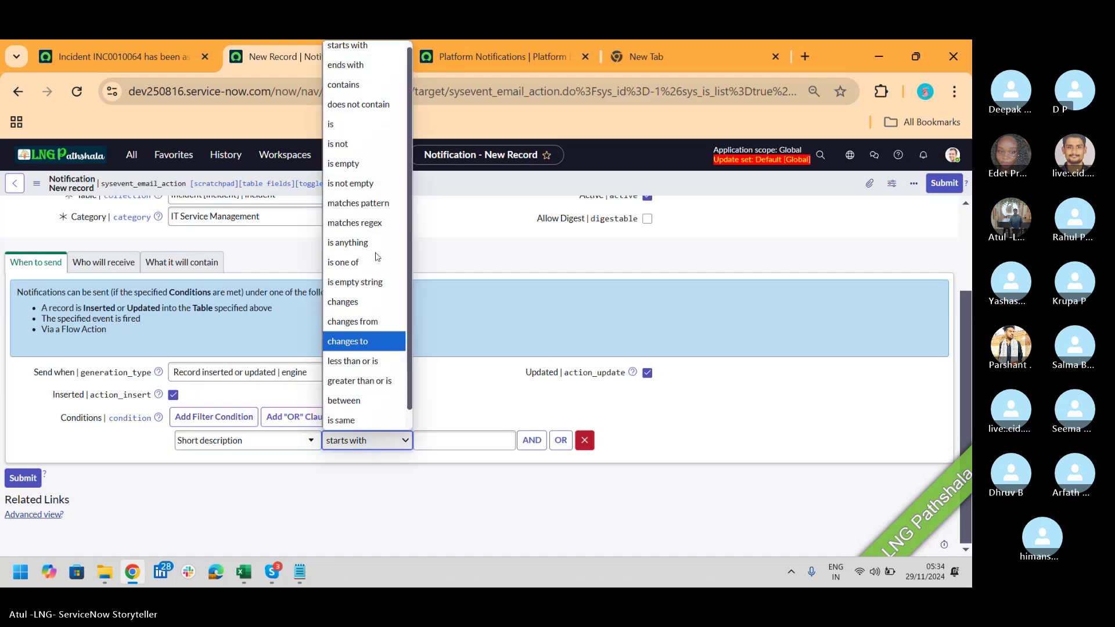
left_click(349, 84)
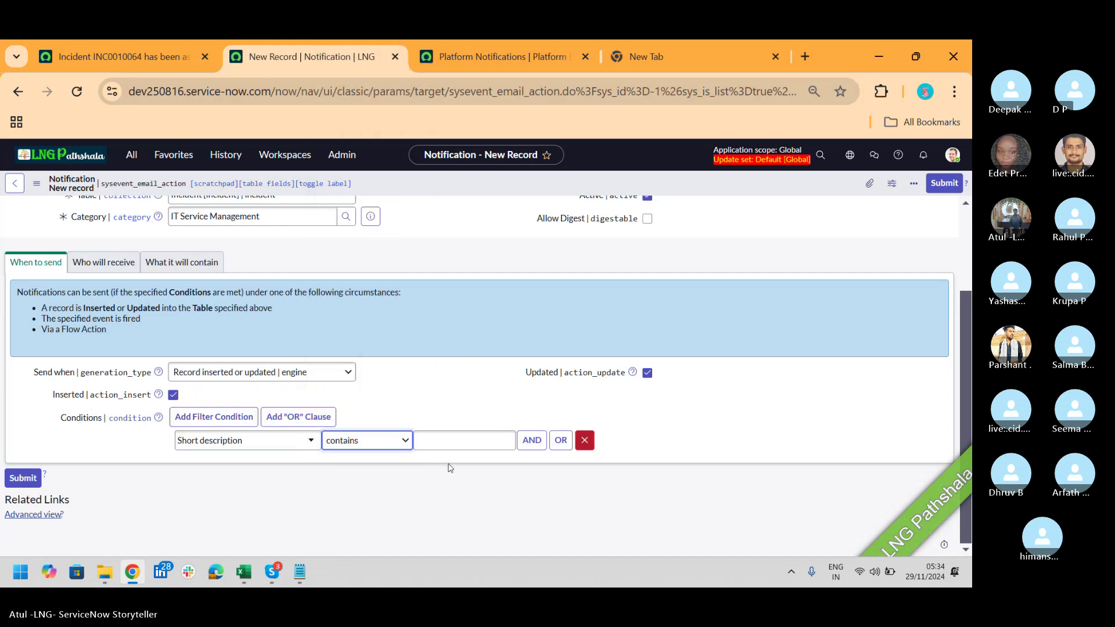
left_click(463, 436)
type("LNG")
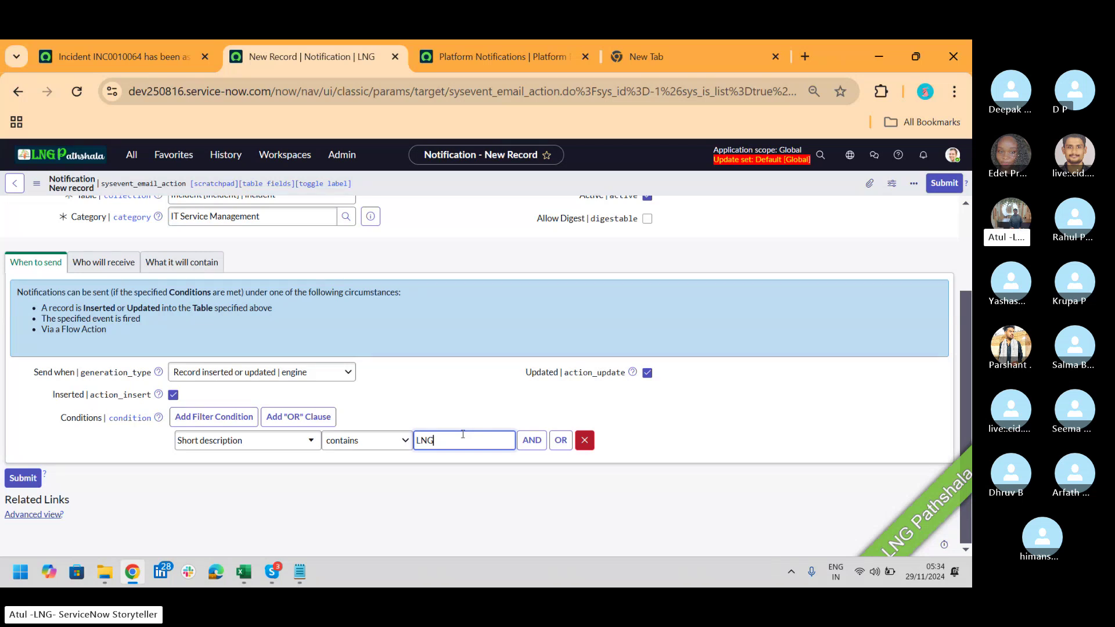
left_click(586, 441)
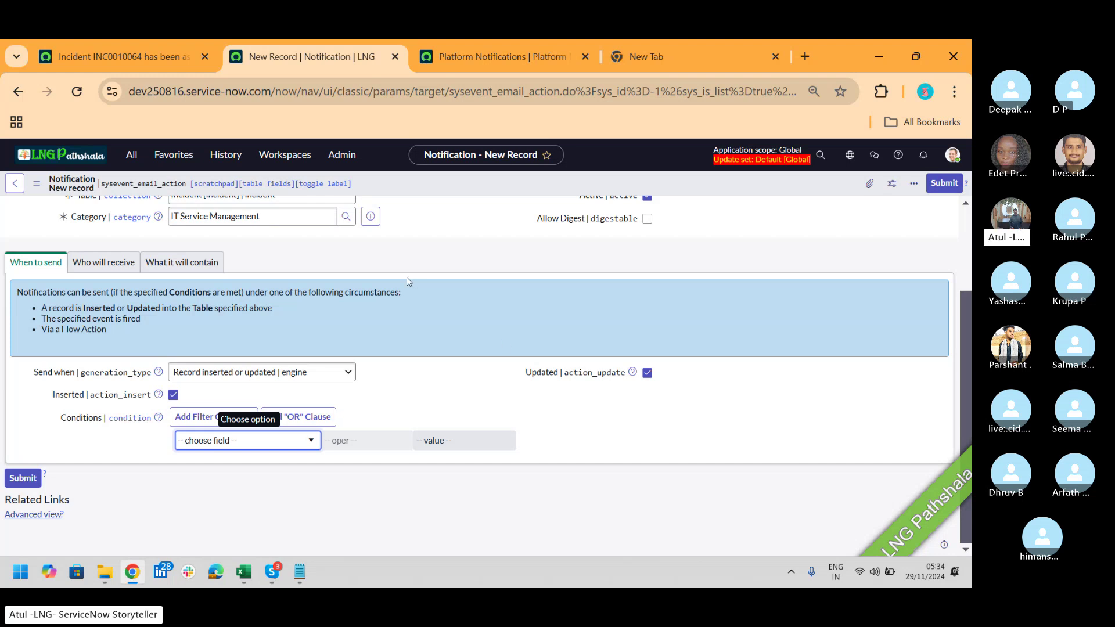
Step: Set Send when to 'Event is fired', then switch to the Skype call
left_click(333, 379)
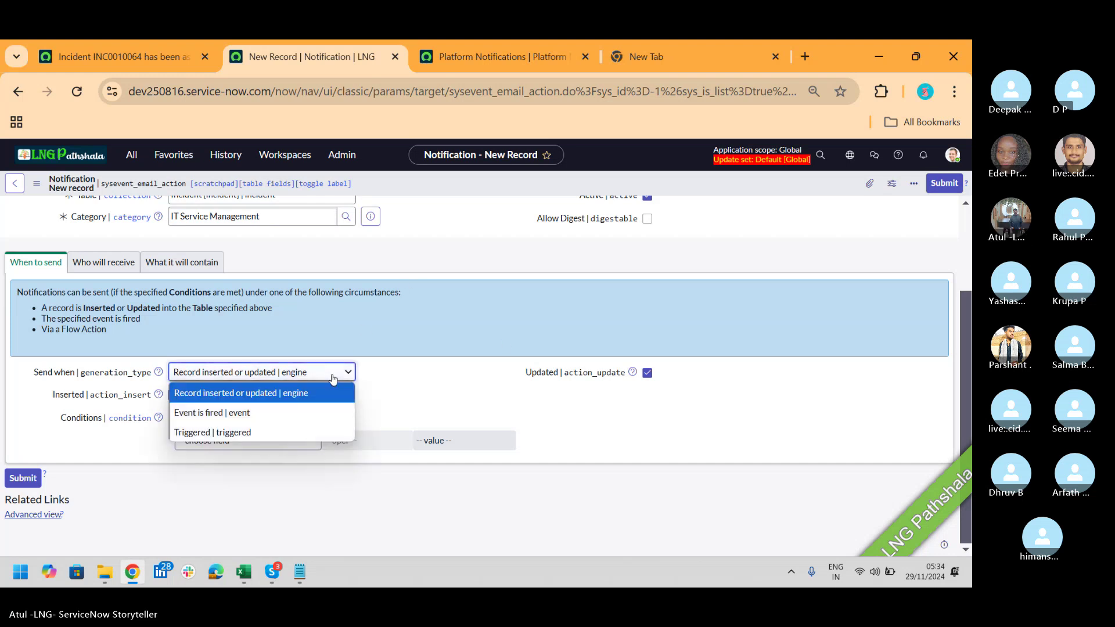
left_click(264, 412)
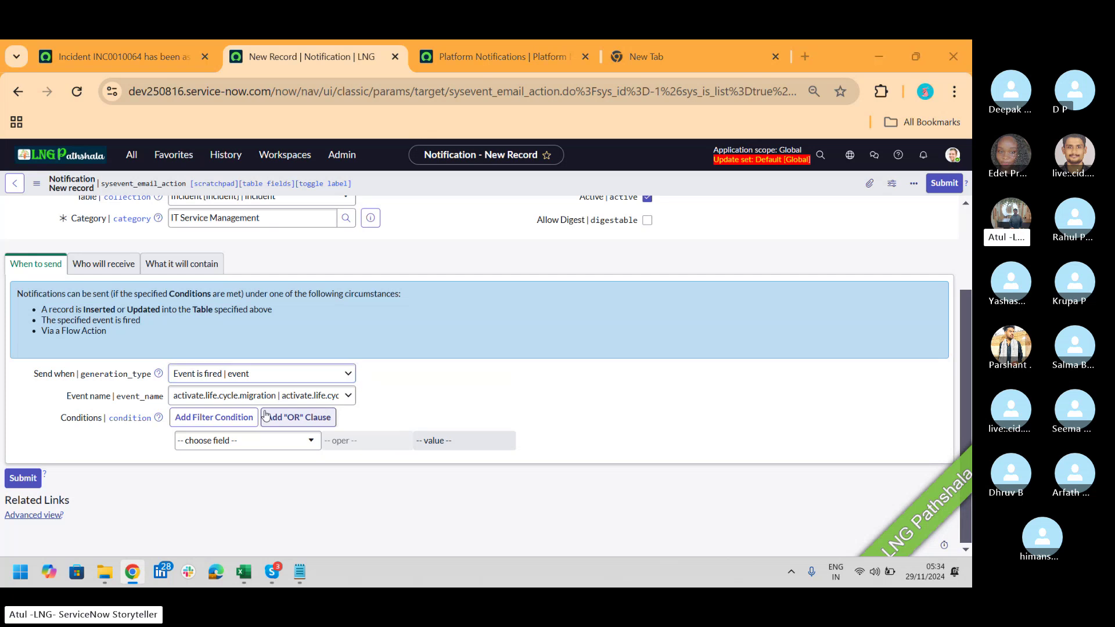
key("alt+Tab")
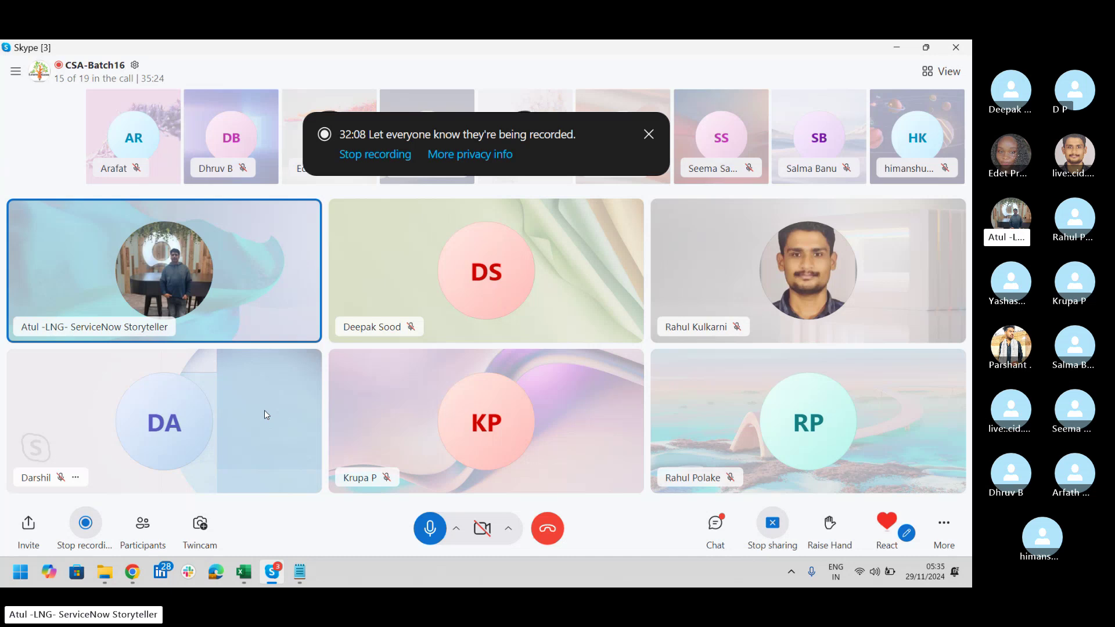
Step: Filter the navigator for 'SLA' and open SLA Definitions, listing 88 records, in a new tab
key("alt+Tab")
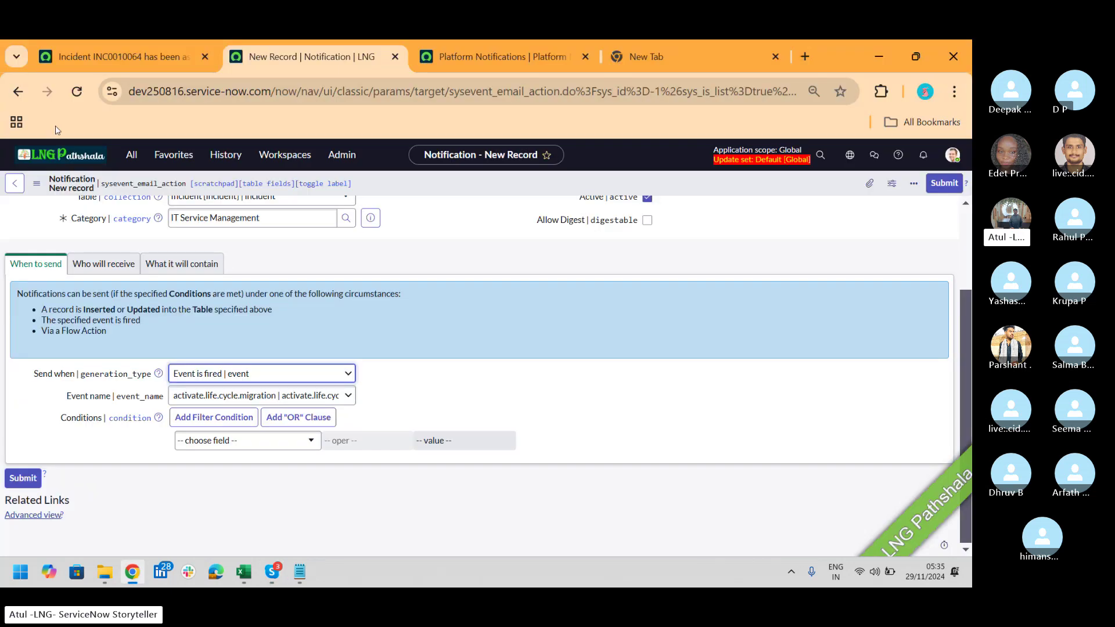
left_click(130, 155)
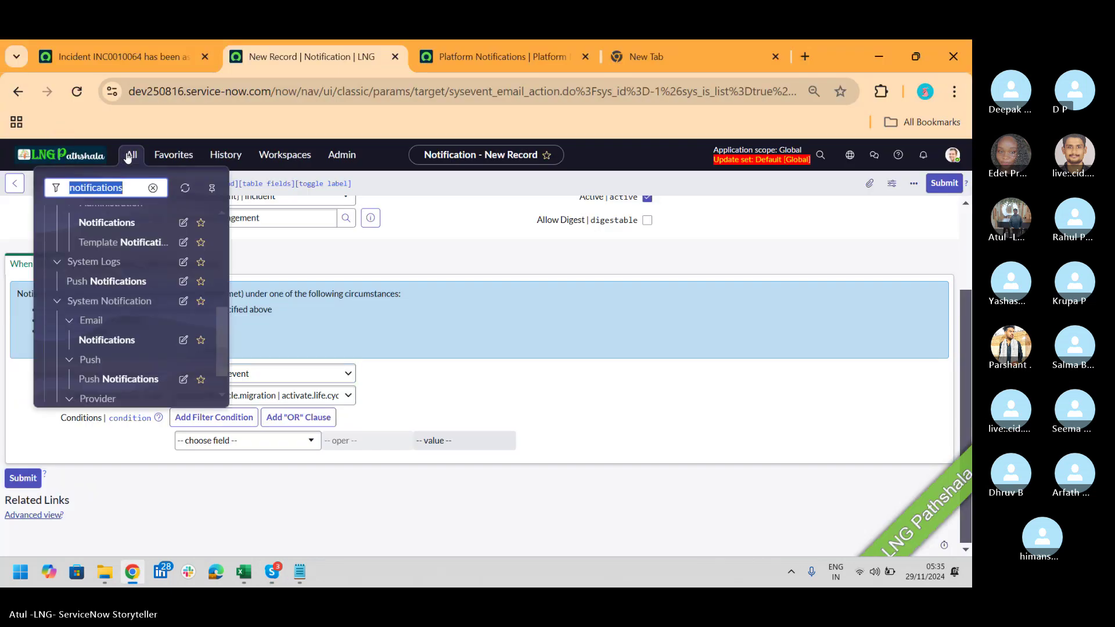
type("SLA C")
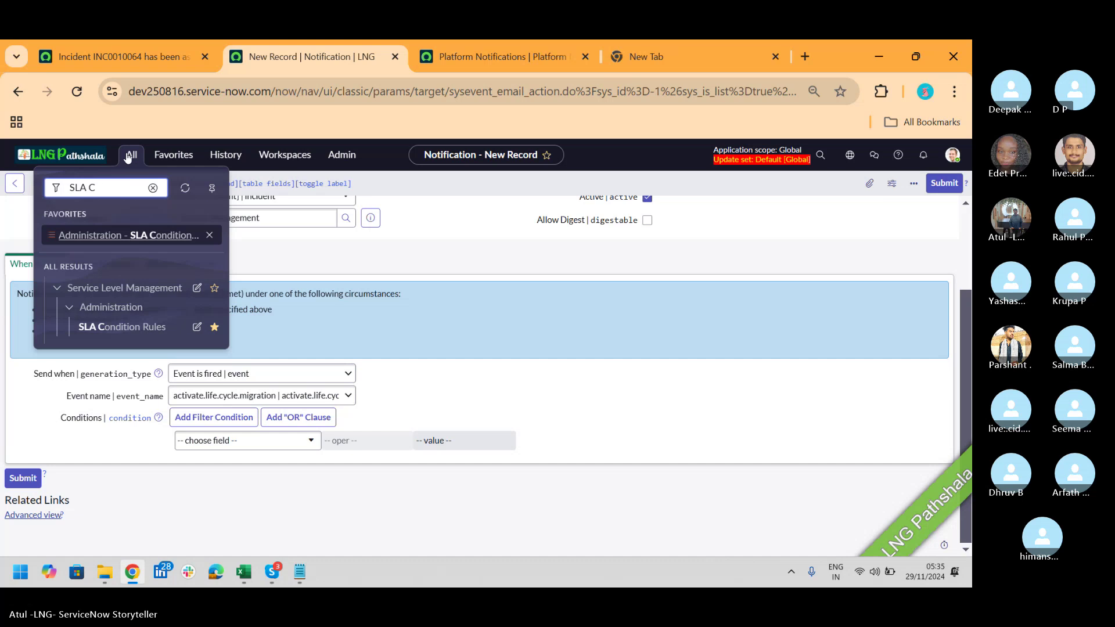
key("BackSpace")
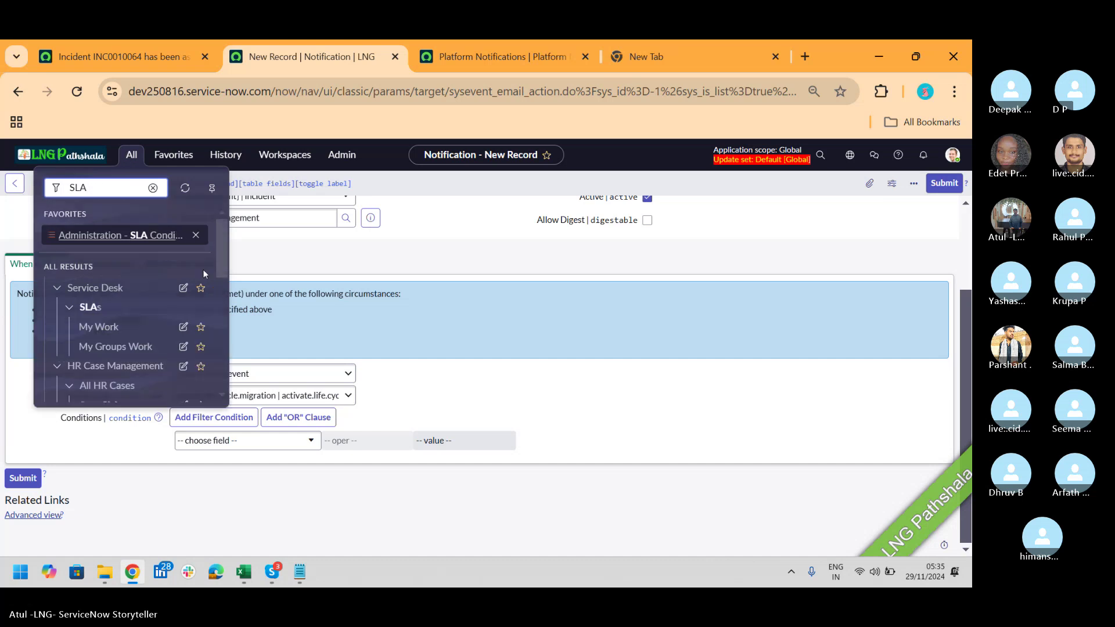
left_click_drag(225, 249, 219, 295)
middle_click(129, 351)
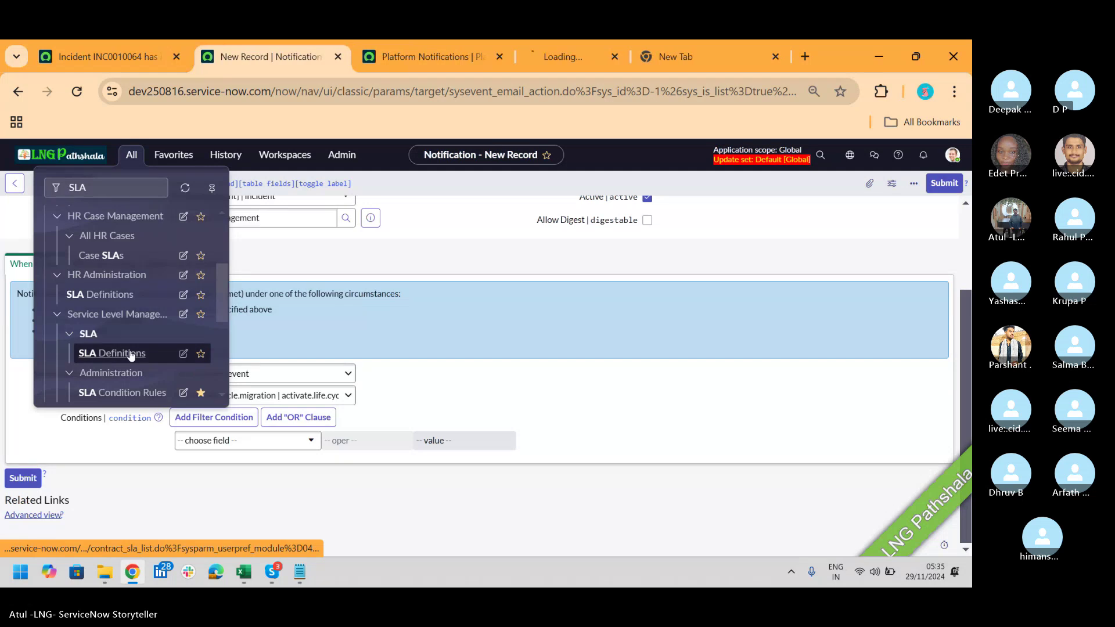
left_click(522, 56)
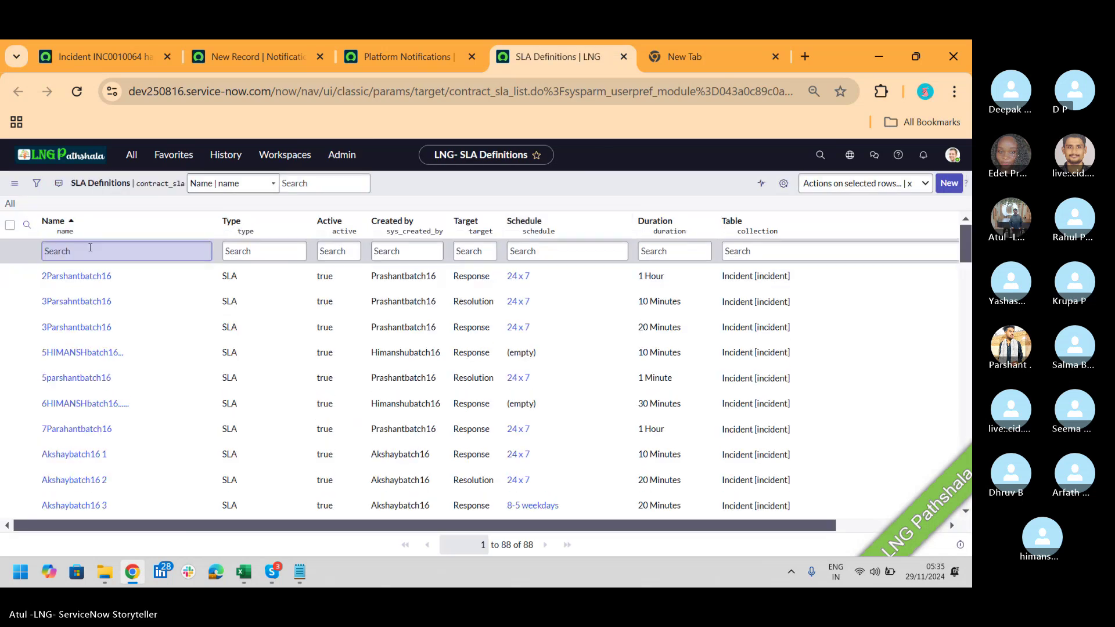
Step: Inspect the 2Parshantbatch16 SLA's Table and Default SLA flow, glance at the Incident email preview, then return to the new notification
left_click(70, 277)
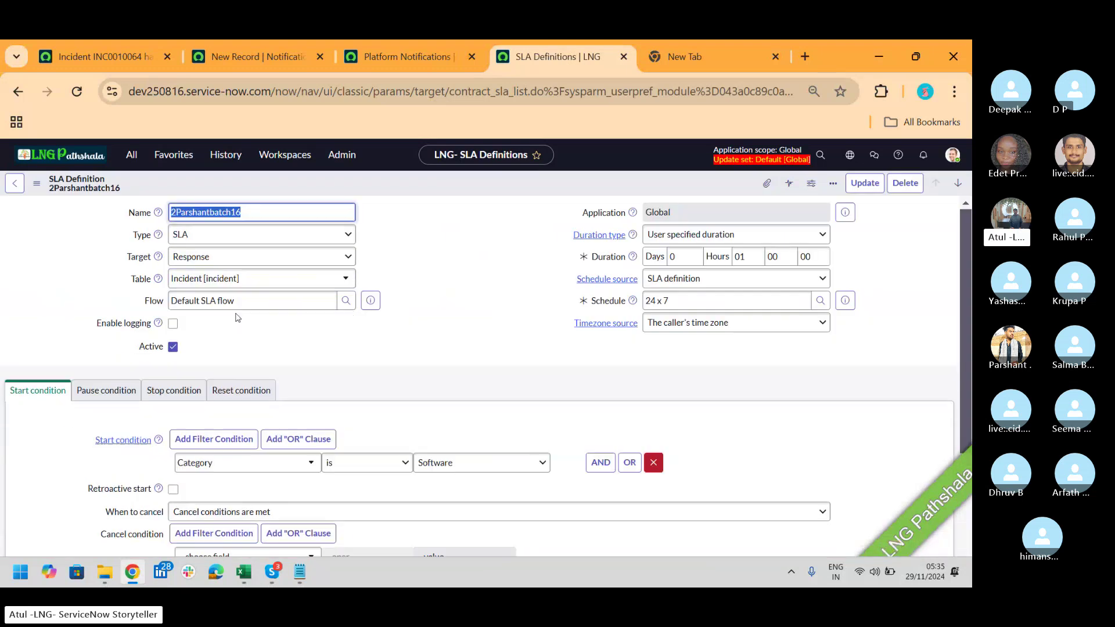
left_click(259, 306)
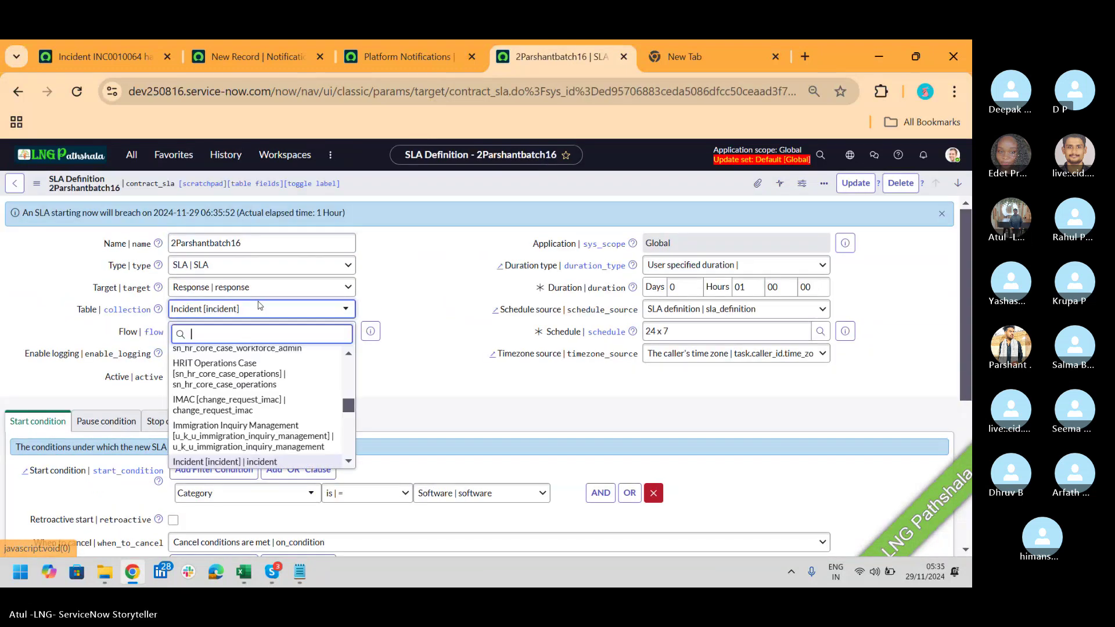
left_click(381, 299)
left_click(239, 335)
left_click_drag(238, 335, 146, 331)
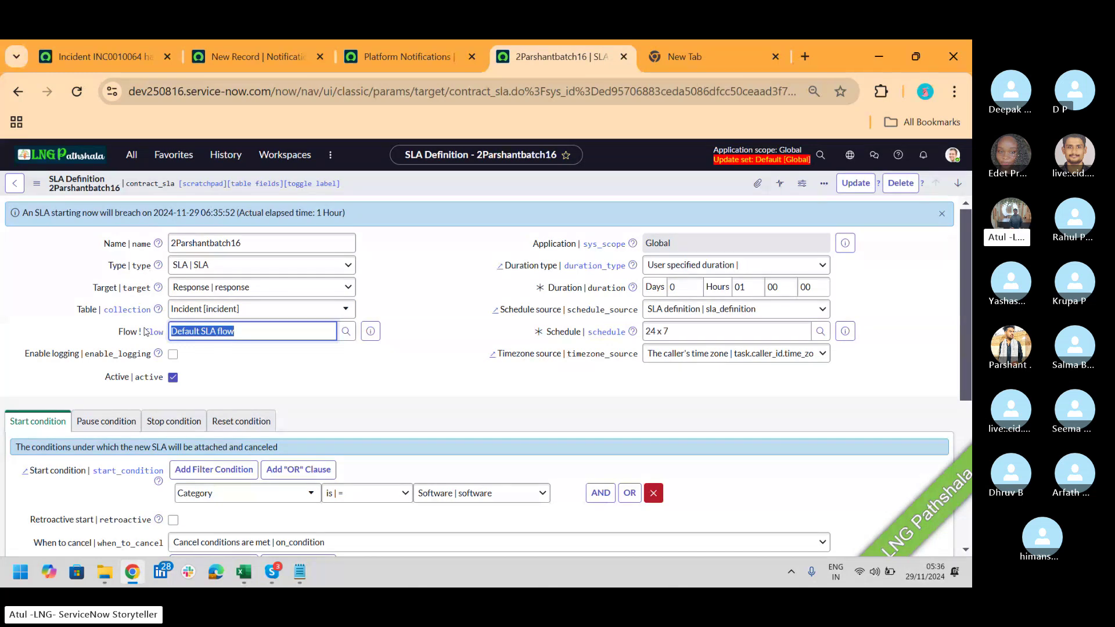
left_click(106, 46)
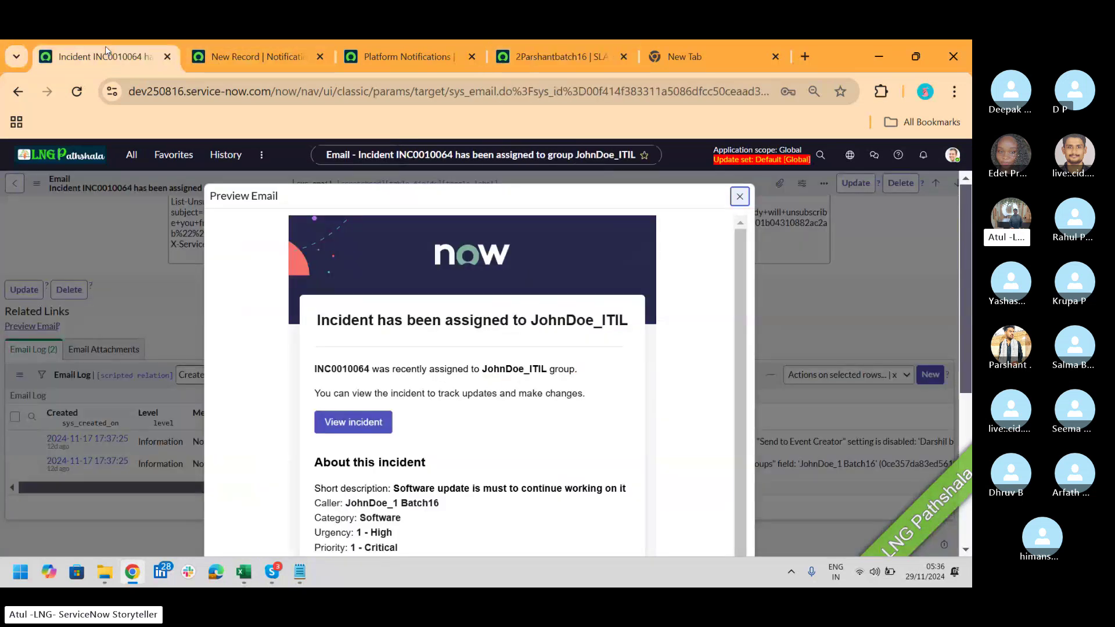
left_click(267, 57)
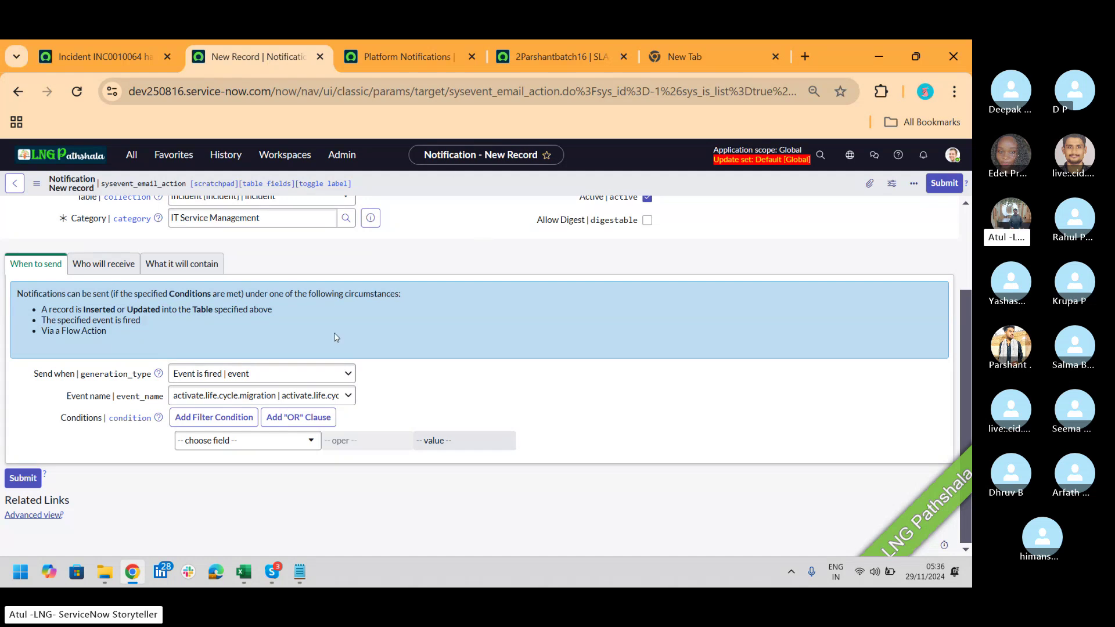
Step: Change the notification's Event name from activate.life.cycle.migration to sla.warning.breach.parm
left_click(348, 395)
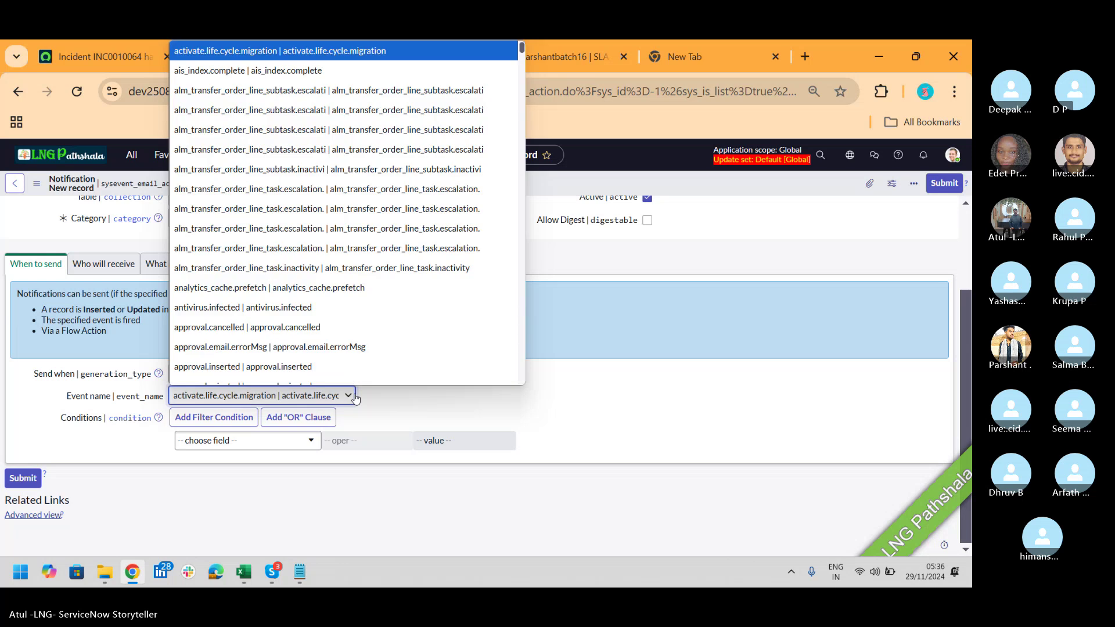
type("sla")
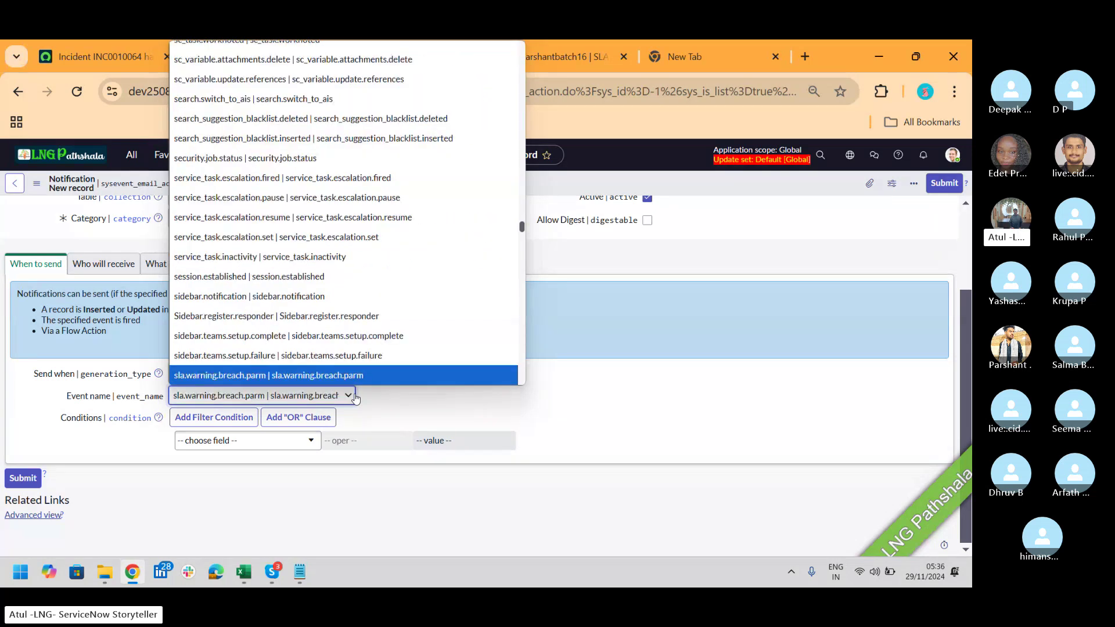
scroll(311, 380, "down", 3)
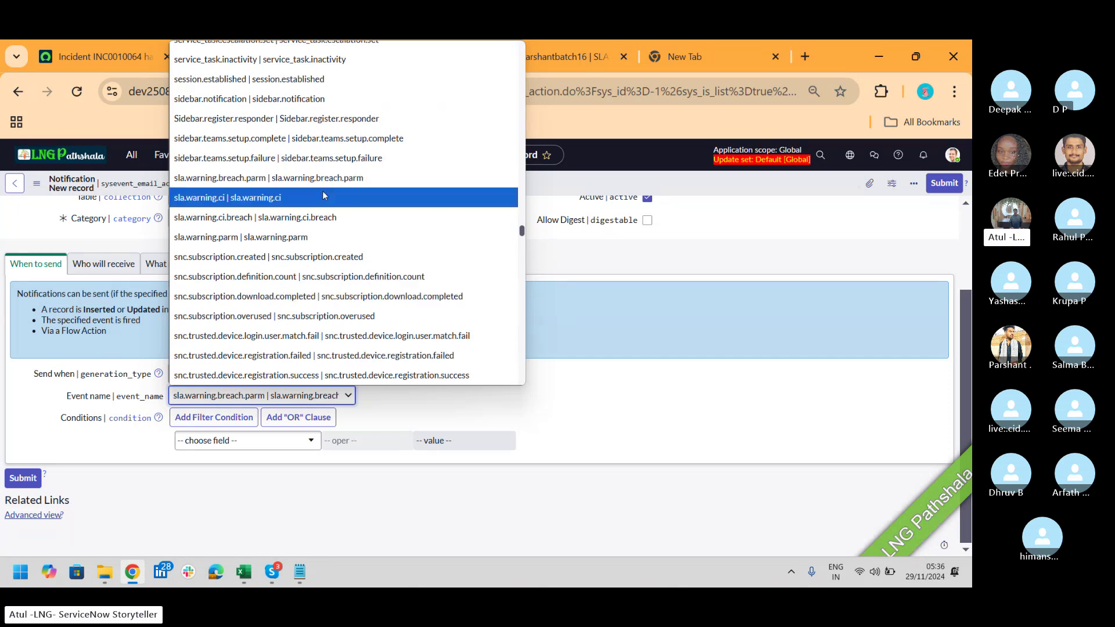
left_click(644, 408)
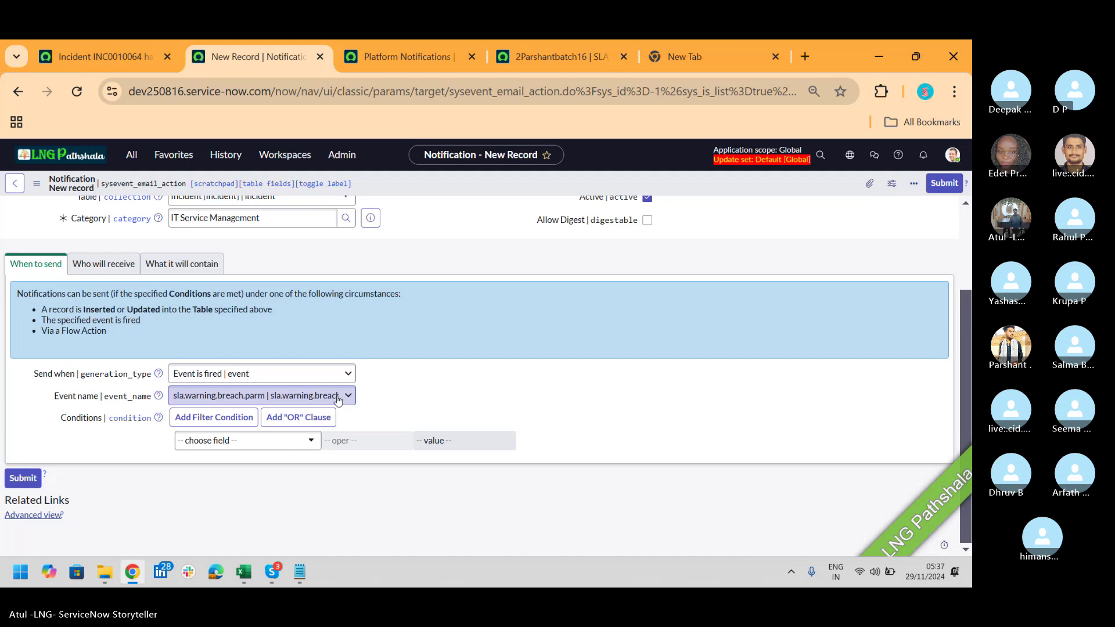
left_click(403, 52)
left_click(132, 154)
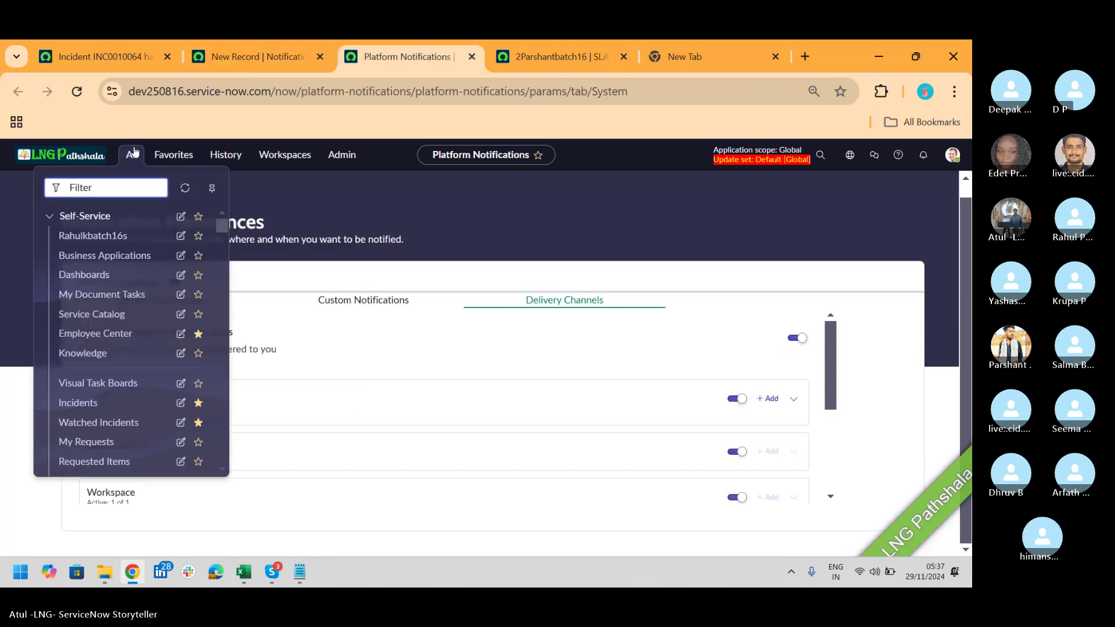
type("event")
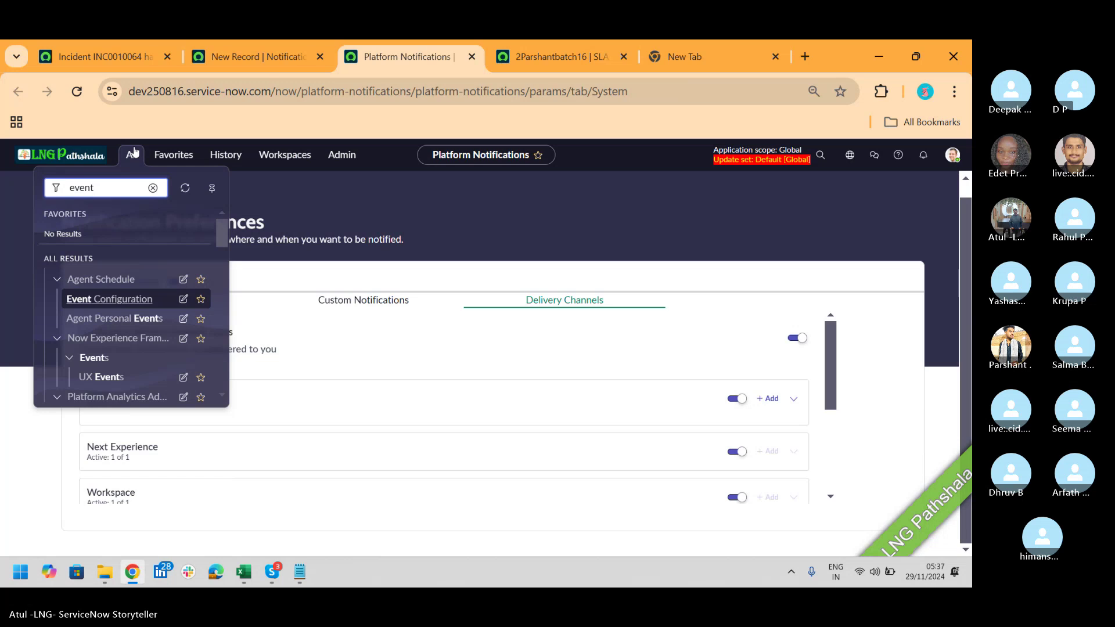
type("s")
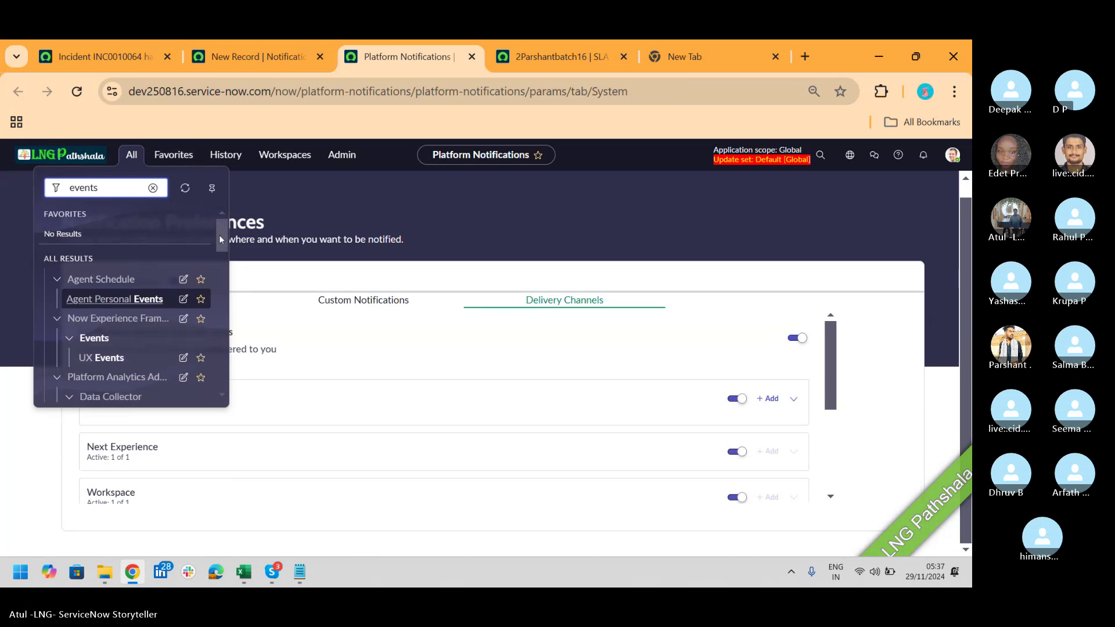
left_click_drag(220, 234, 222, 363)
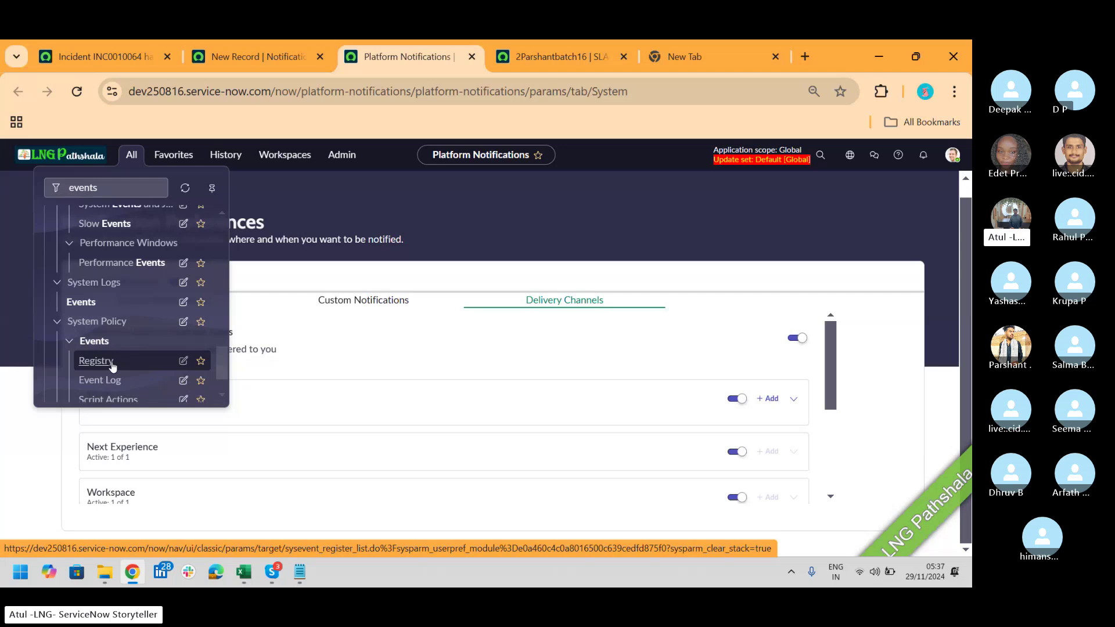
scroll(226, 358, "down", 2)
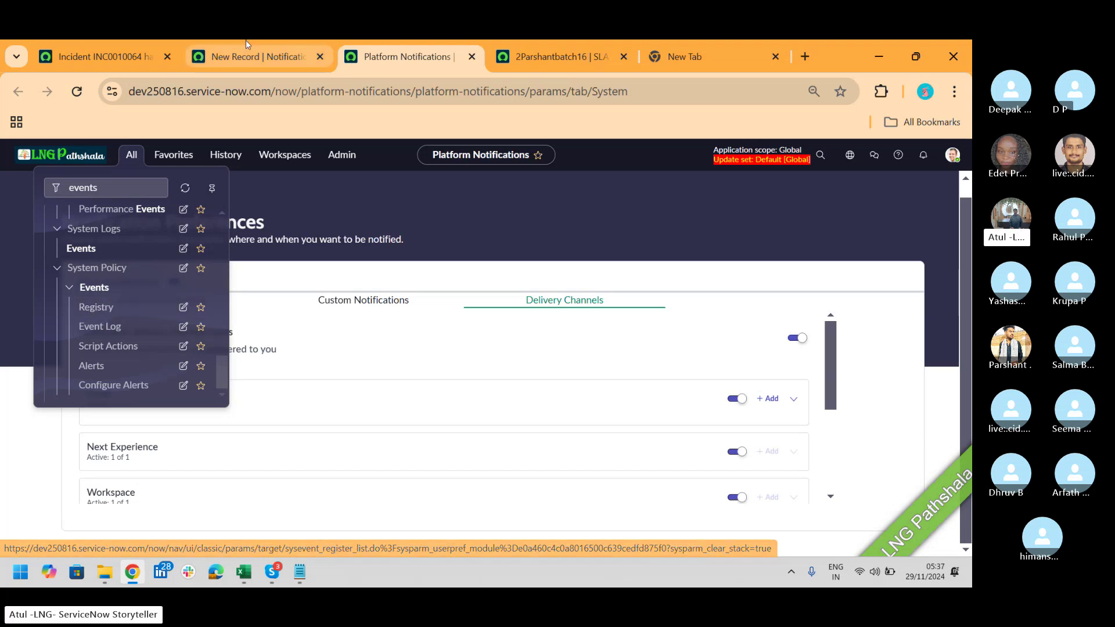
left_click(238, 64)
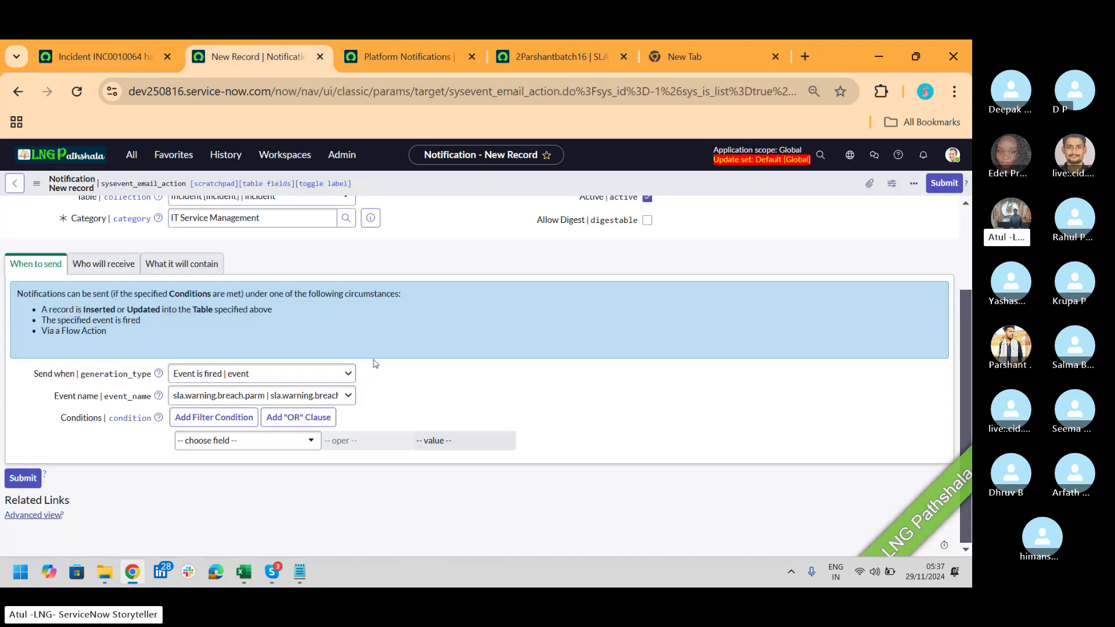
Step: Try the Triggered and Event is fired Send when options, finally settling on Record inserted or updated
left_click(324, 378)
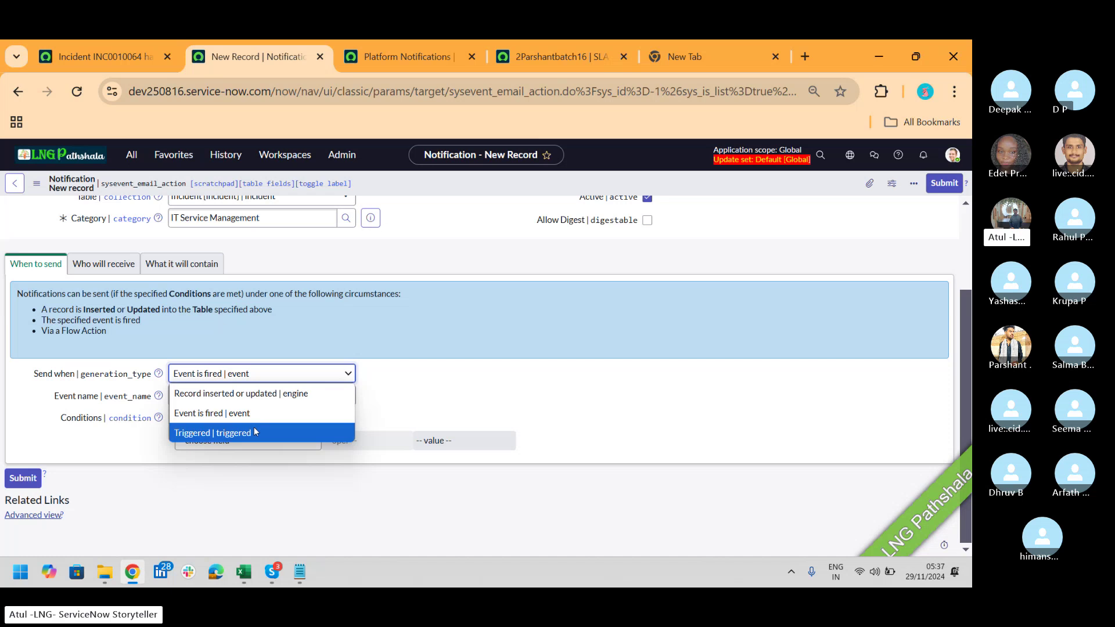
left_click(254, 430)
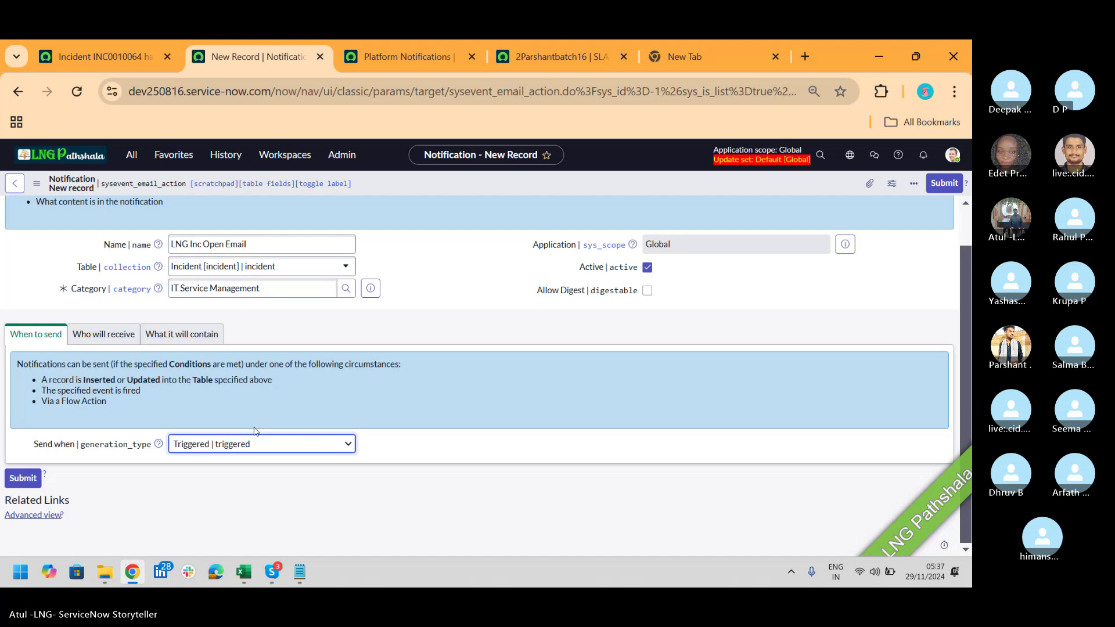
key("alt+Tab")
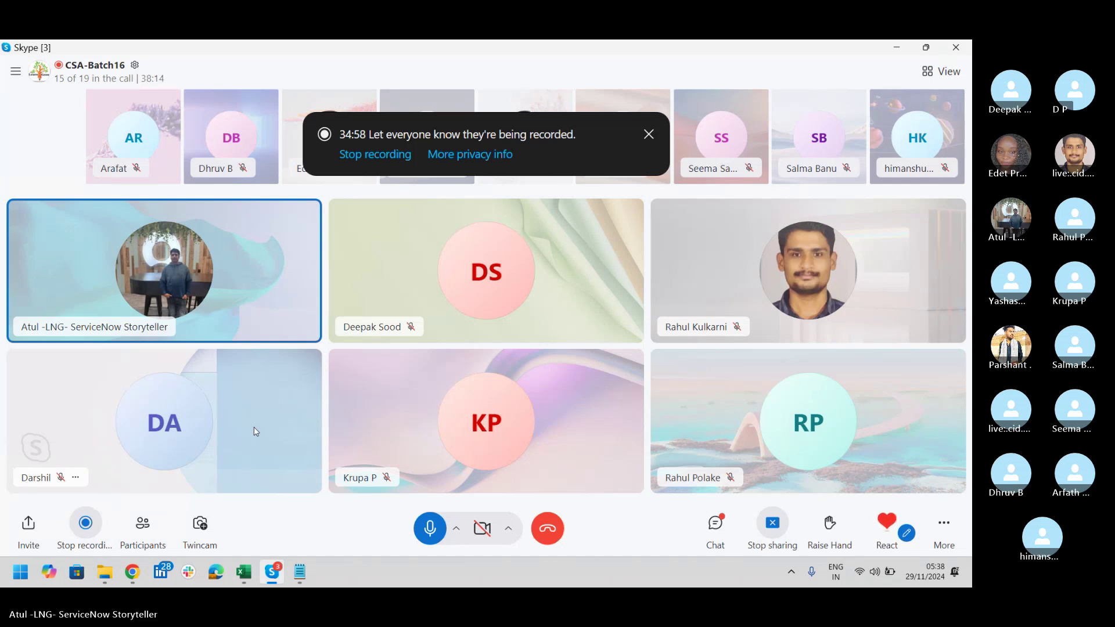
key("alt+Tab")
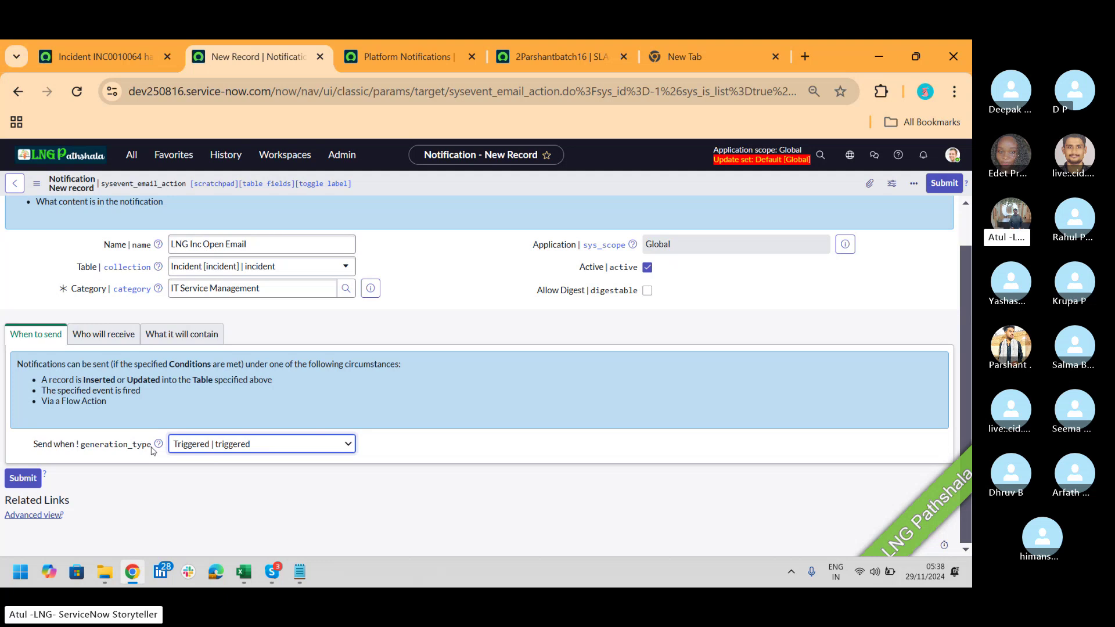
left_click(256, 450)
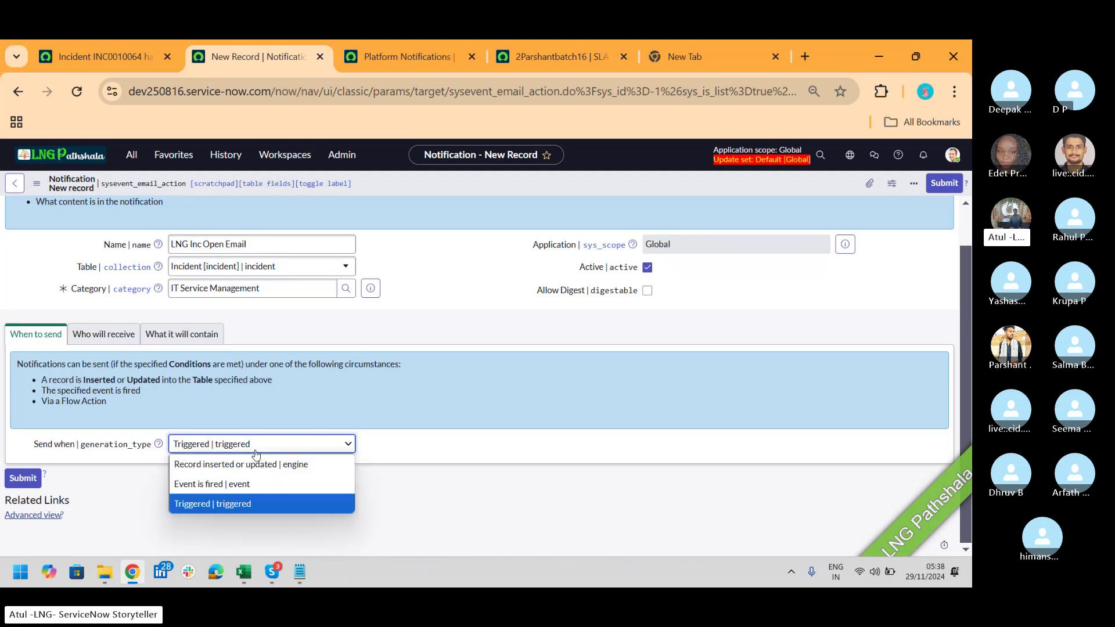
left_click(231, 474)
left_click(243, 379)
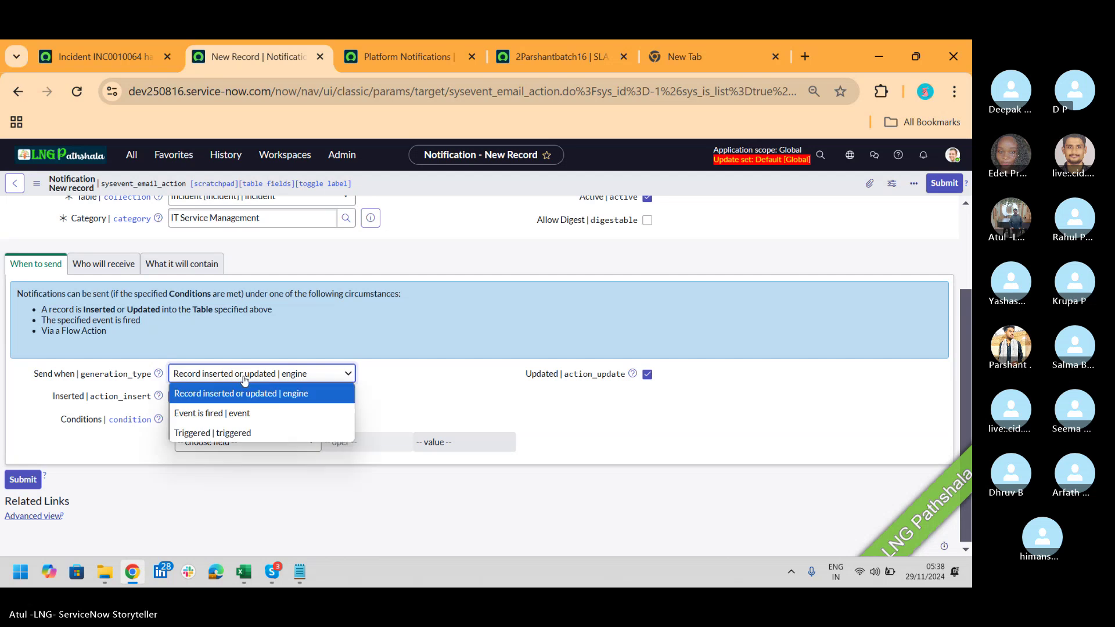
left_click(214, 413)
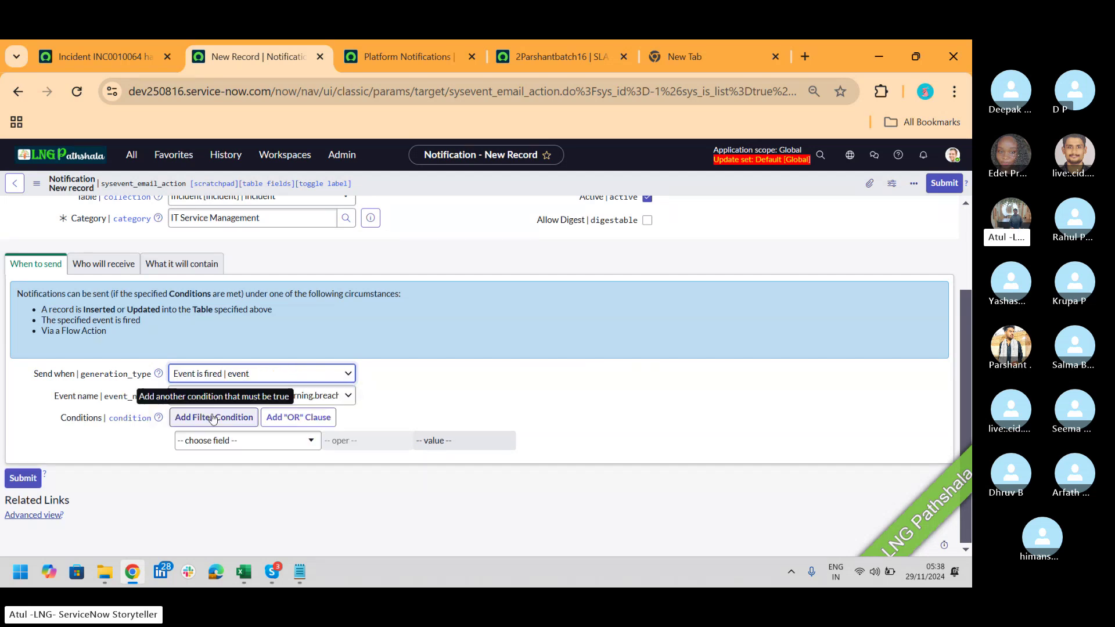
left_click(313, 374)
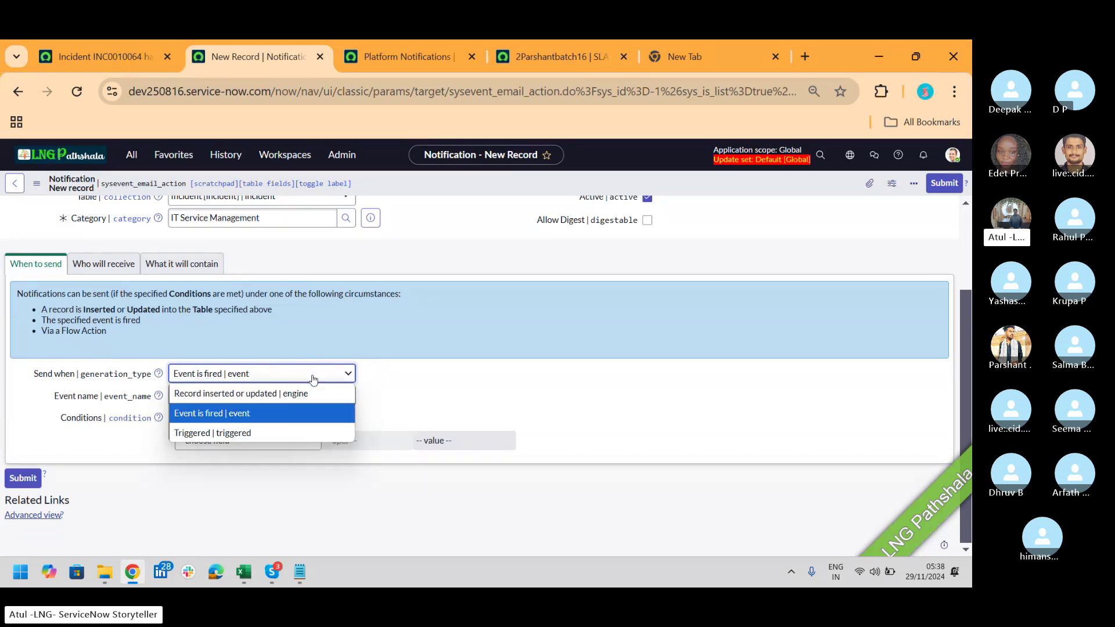
left_click(296, 398)
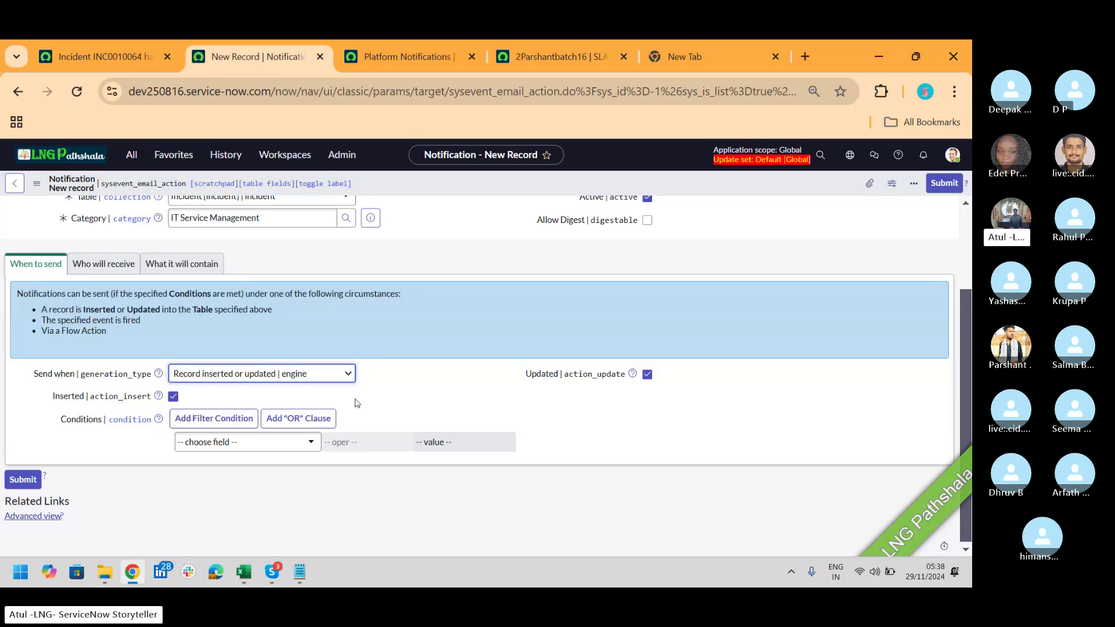
Step: Show the notification's Who will receive section, which has no users or groups yet
left_click(96, 270)
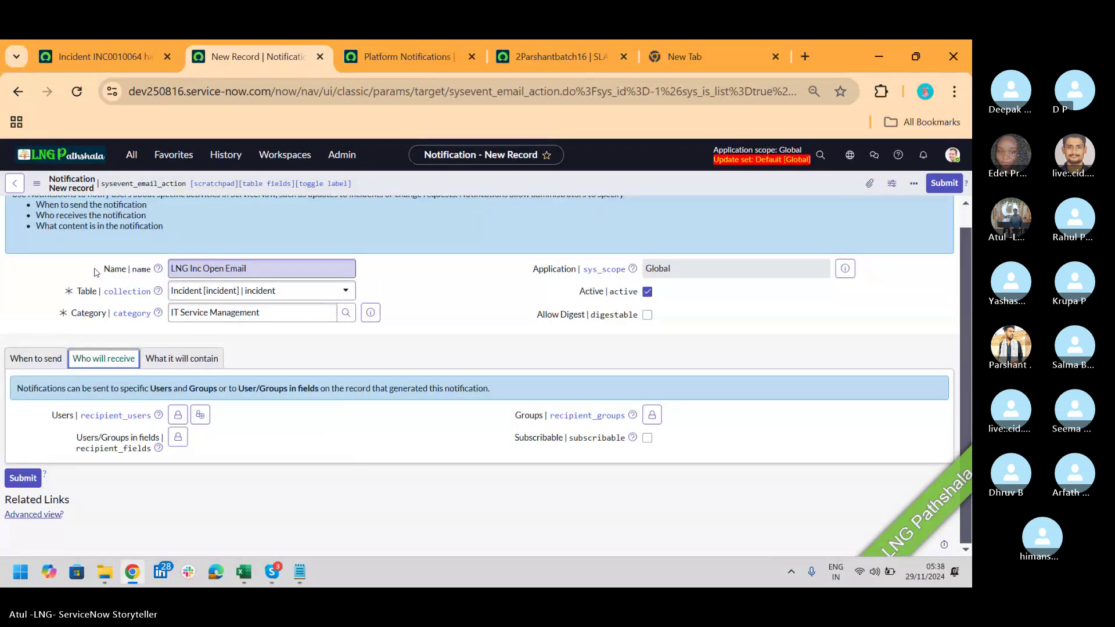
key("alt+Tab")
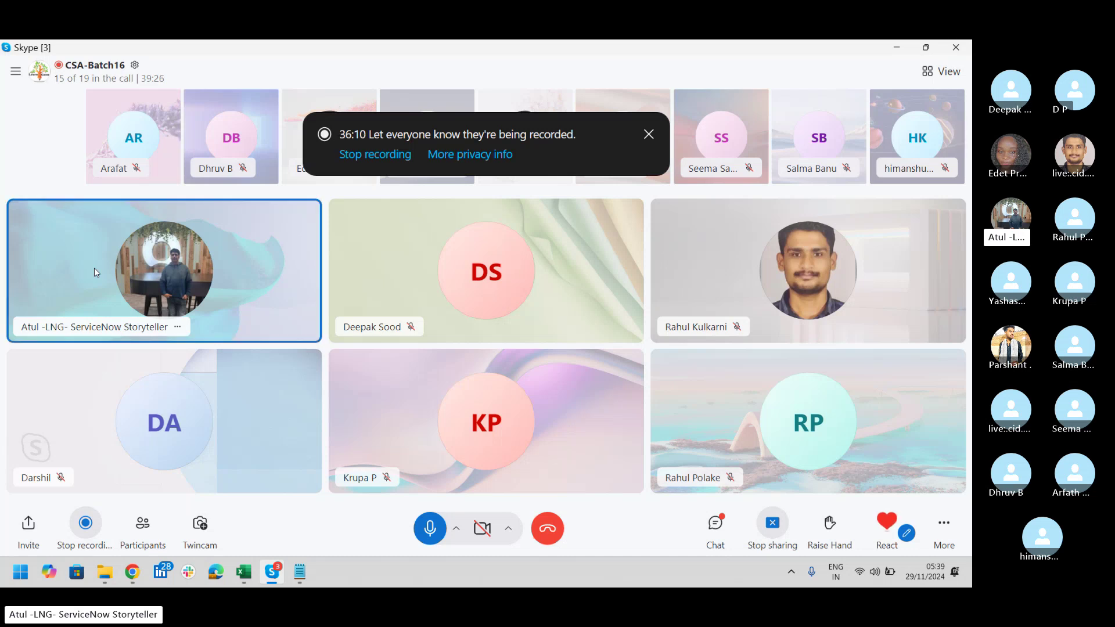
key("alt+Tab")
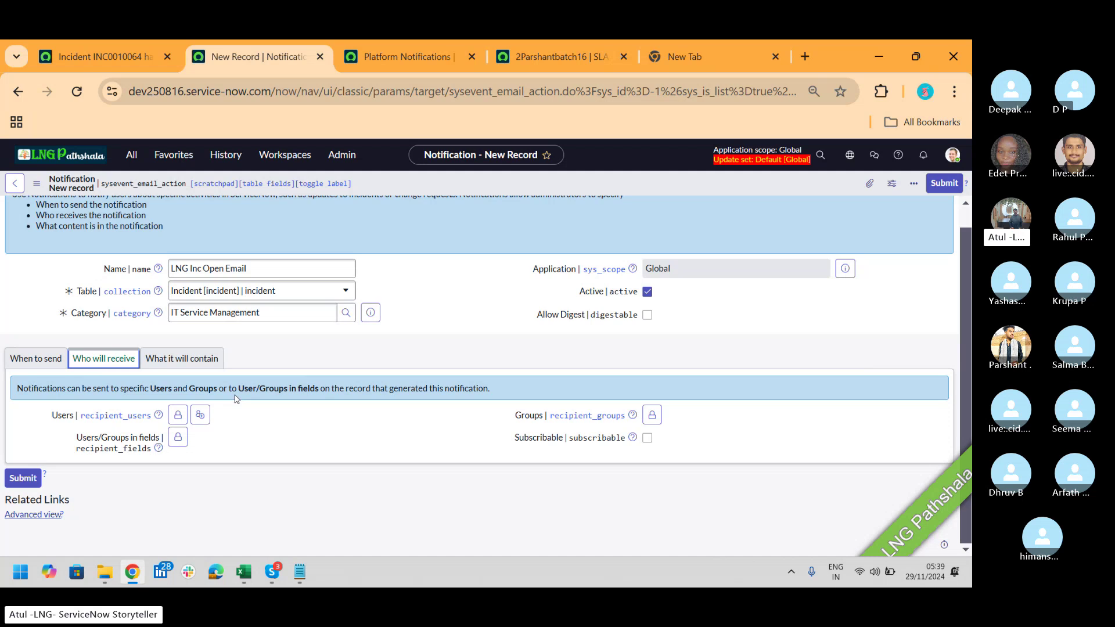
Step: Add one user as a notification recipient, picked from the Users lookup list
left_click(178, 414)
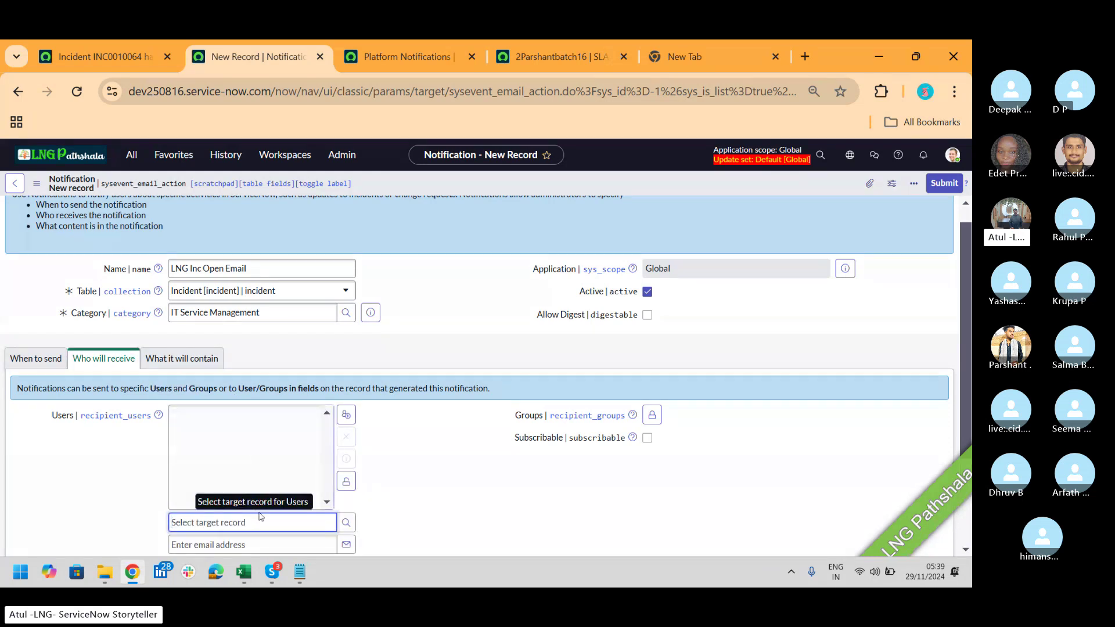
type("atul")
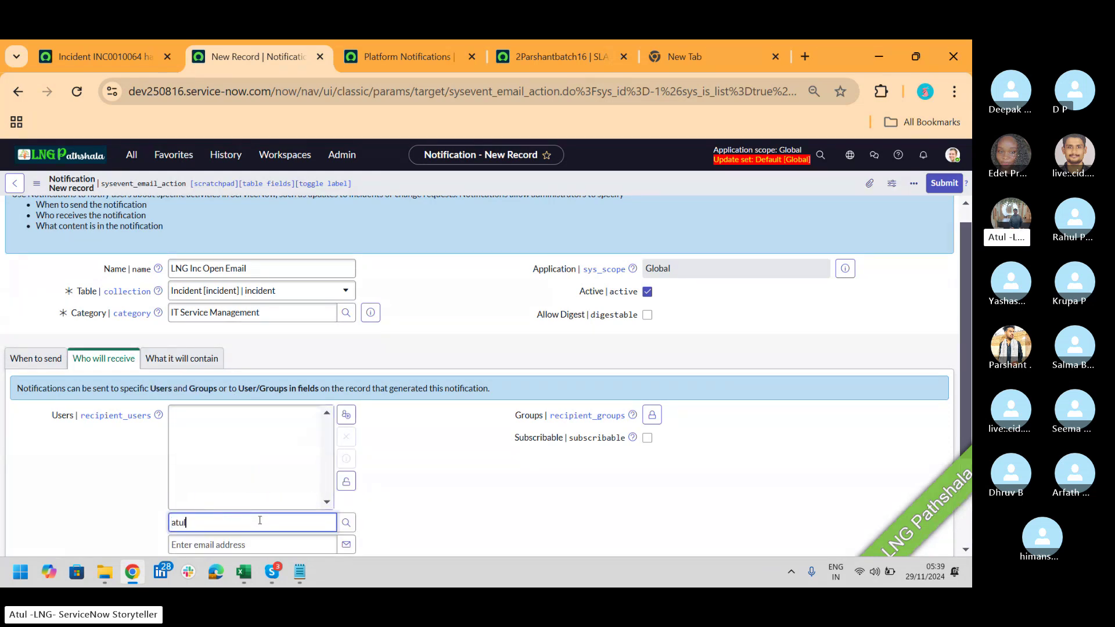
left_click_drag(967, 298, 967, 400)
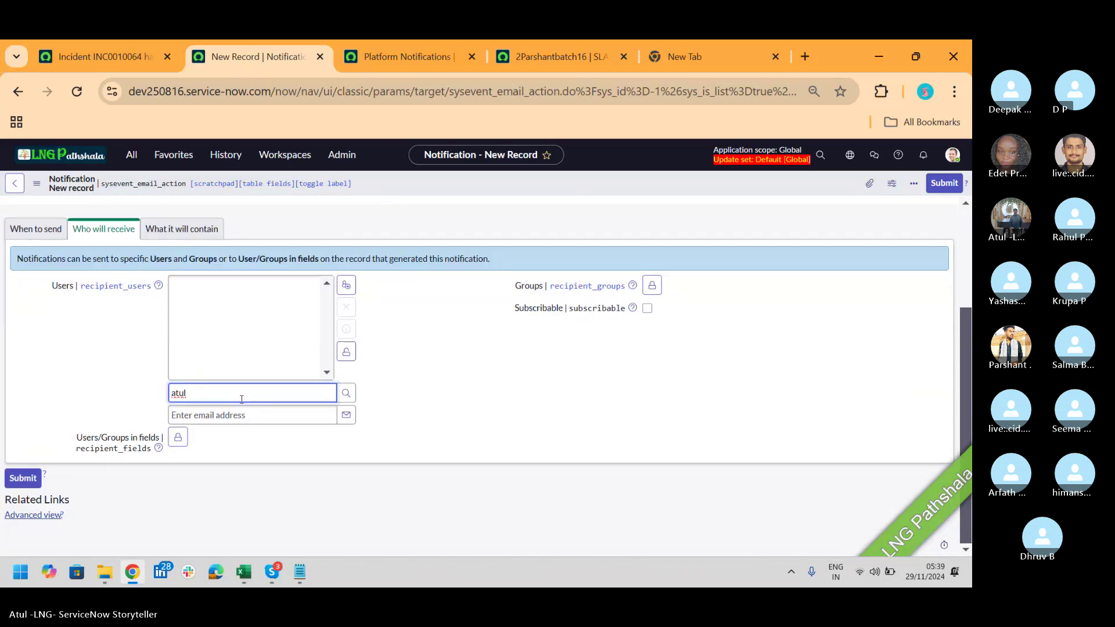
key("BackSpace")
key("BackSpace")
key("BackSpace")
key("BackSpace")
left_click(346, 392)
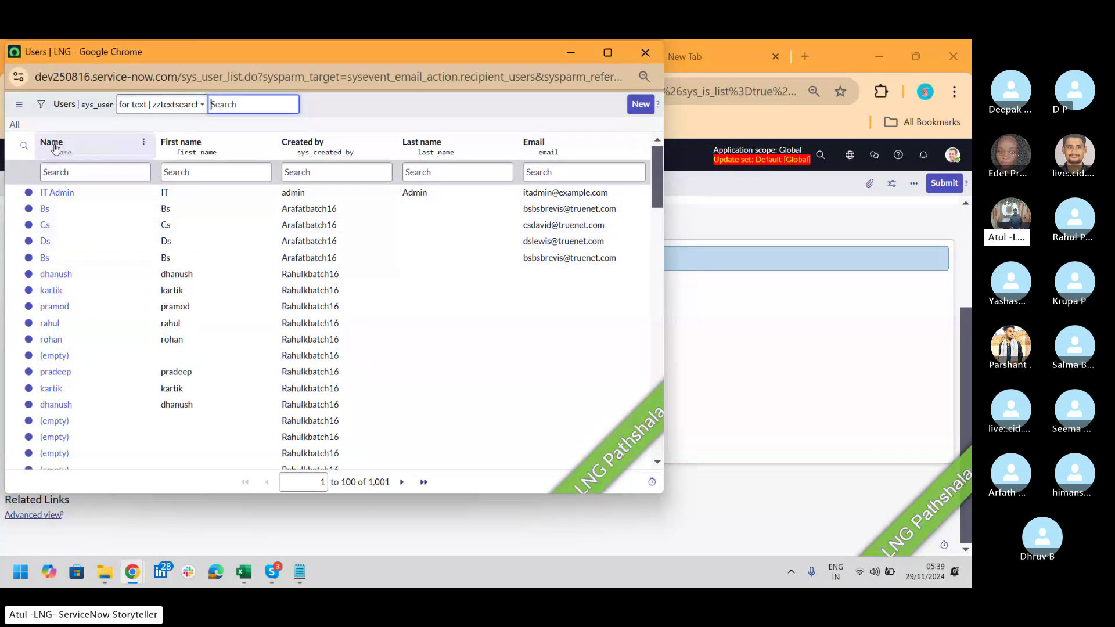
left_click(55, 274)
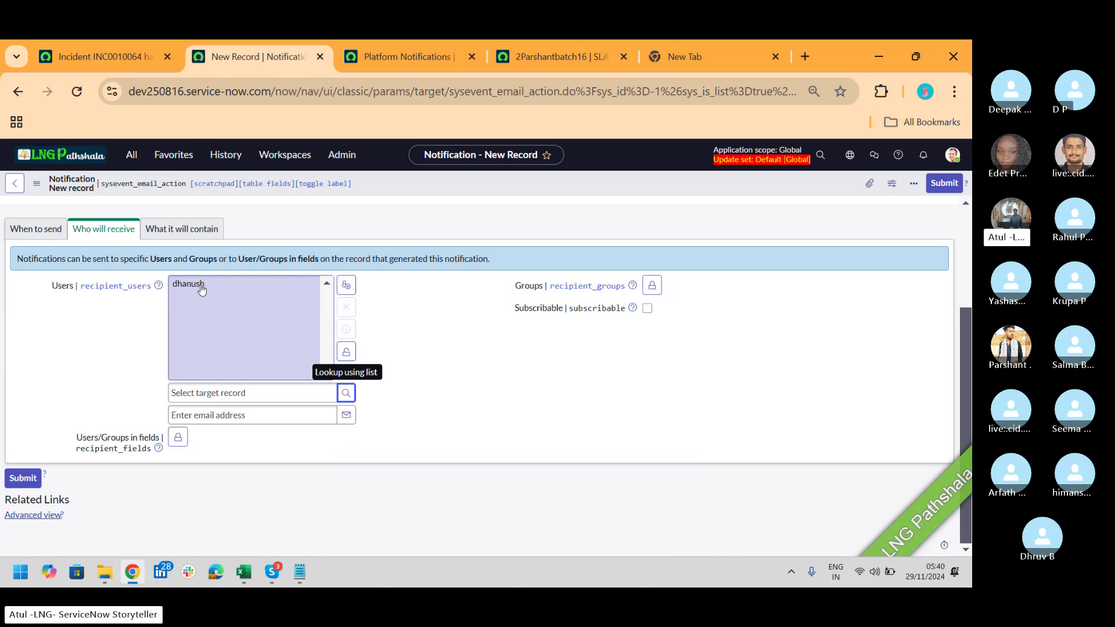
key("alt+Tab")
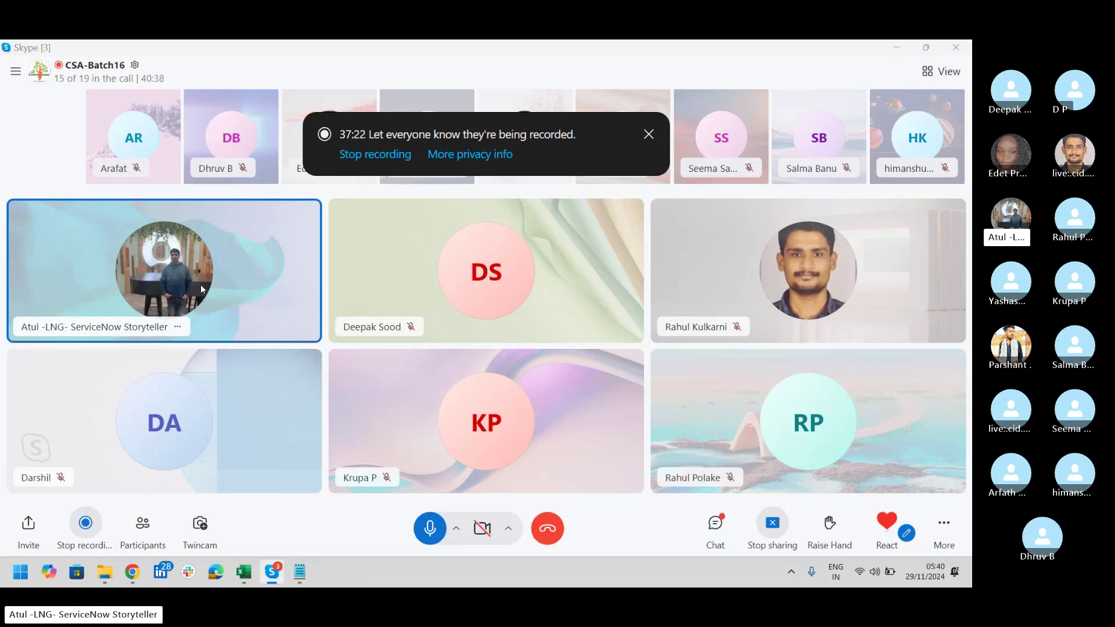
key("alt+Tab")
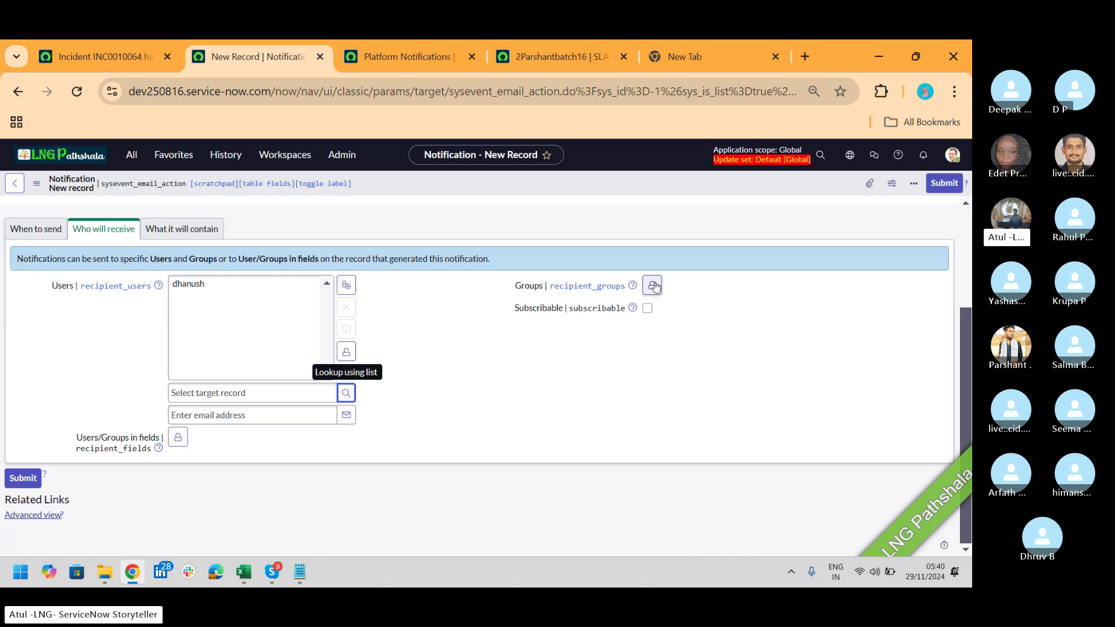
Step: Add the CSABatch16 group as a recipient group and lock the Users and Groups fields
left_click(653, 285)
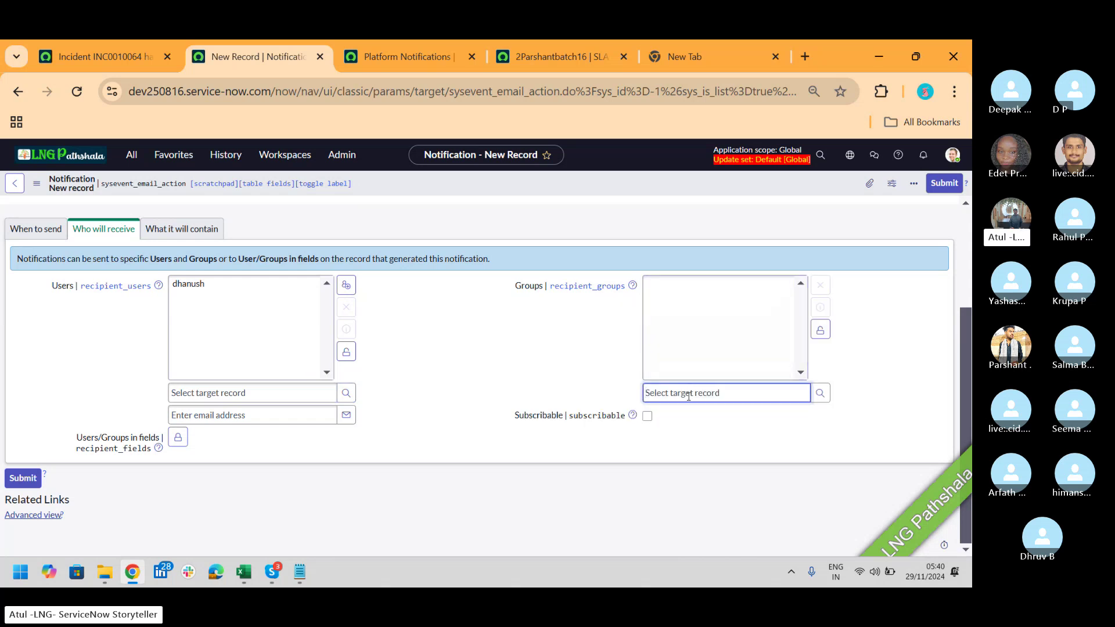
type("dsa")
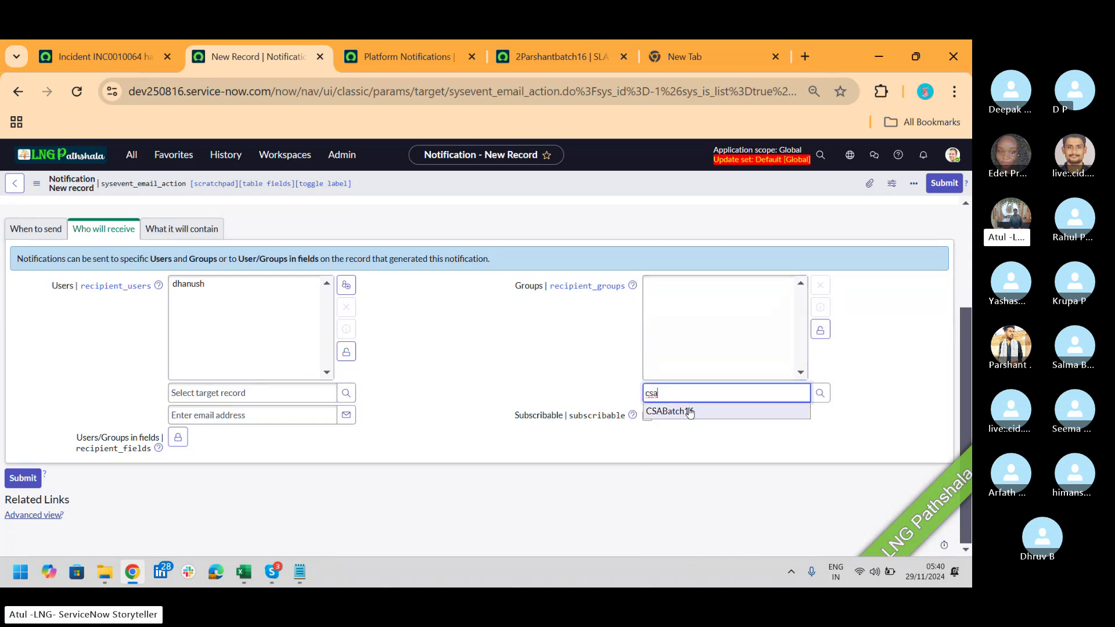
left_click(691, 416)
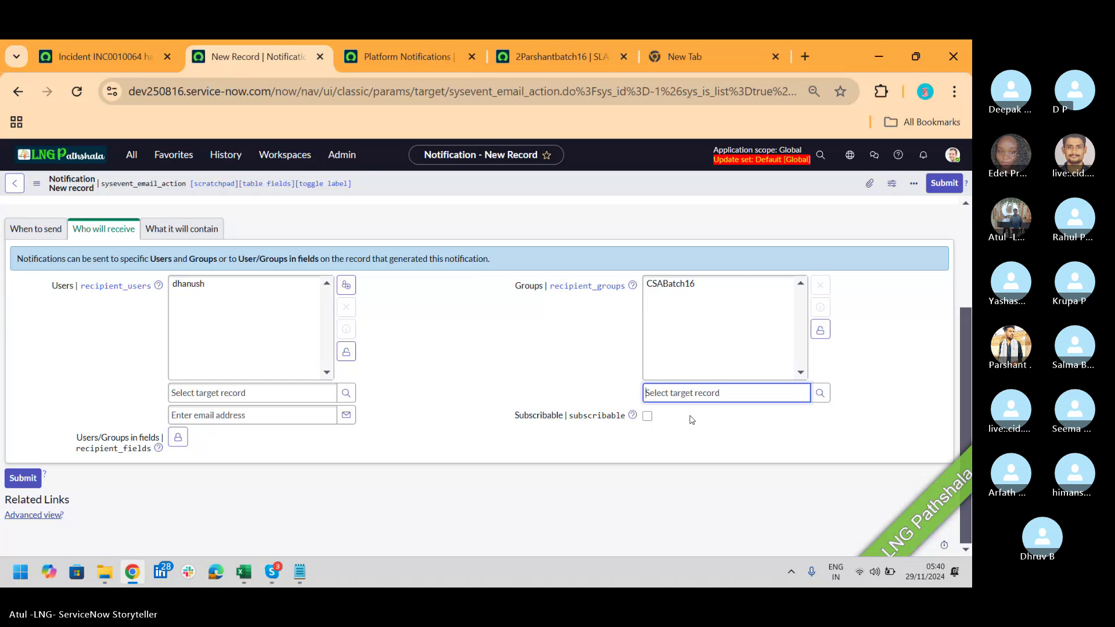
left_click(821, 330)
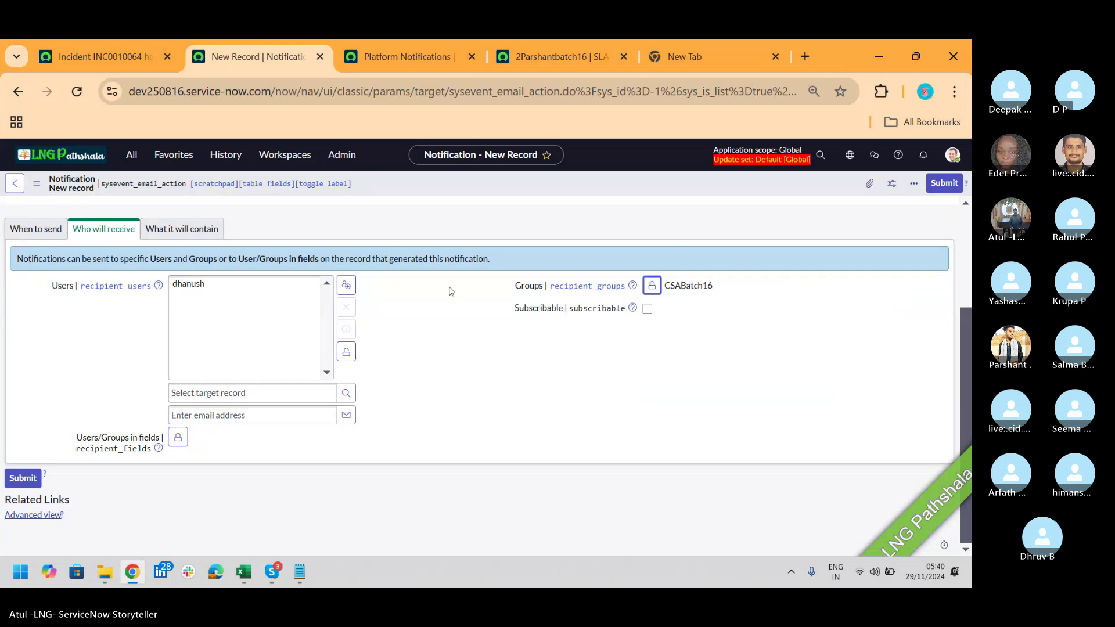
left_click(346, 352)
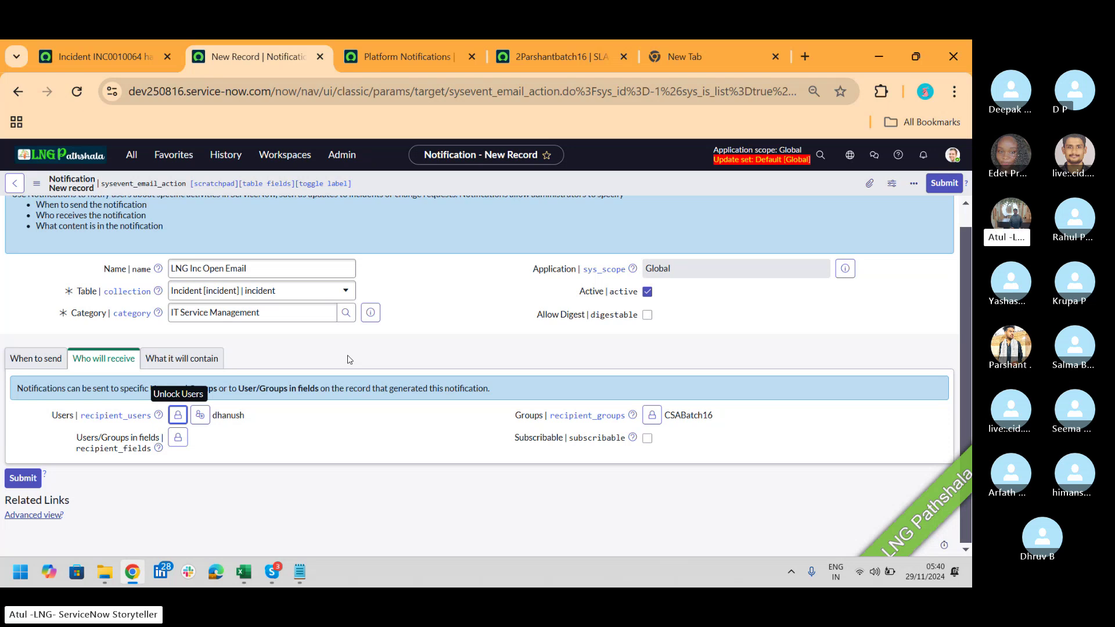
Step: Add the incident's Caller field as a recipient field
left_click(178, 437)
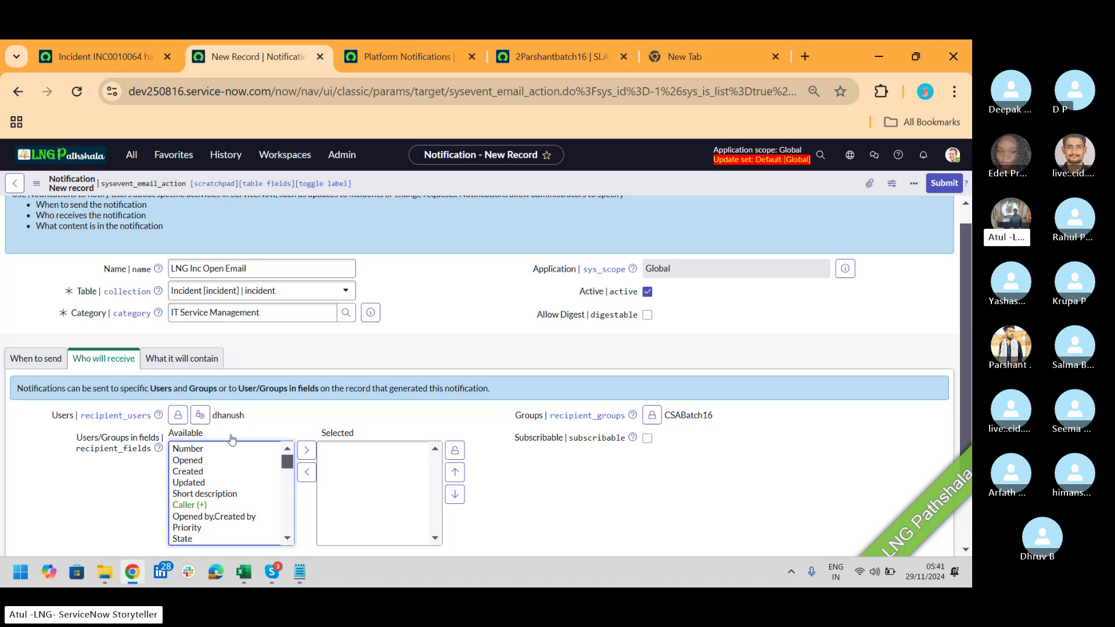
scroll(966, 306, "down", 2)
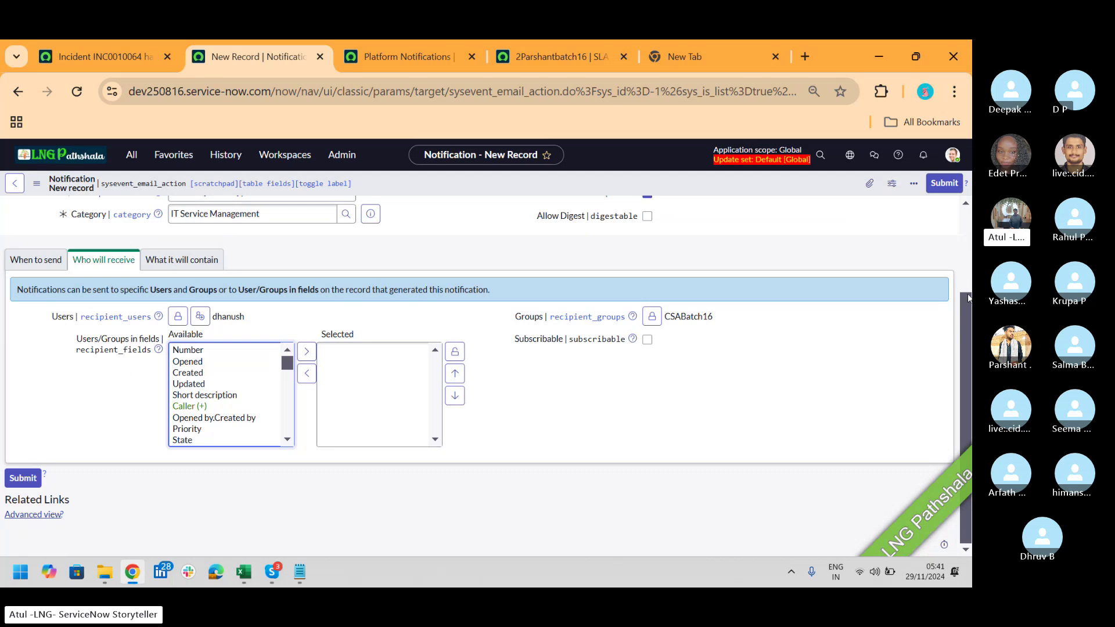
scroll(967, 298, "up", 1)
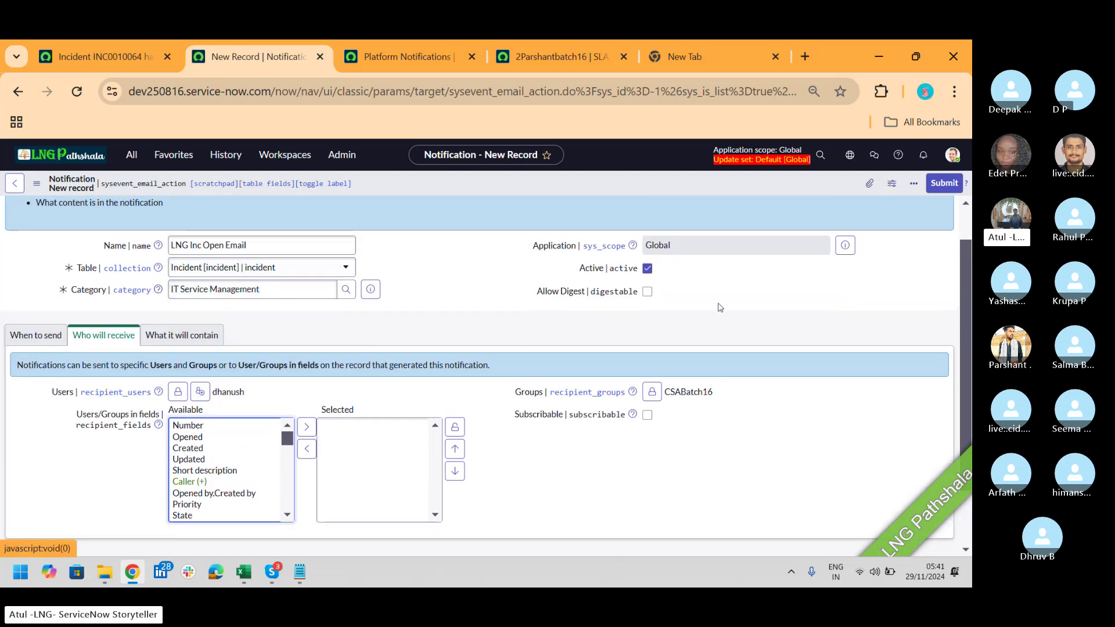
scroll(966, 245, "down", 1)
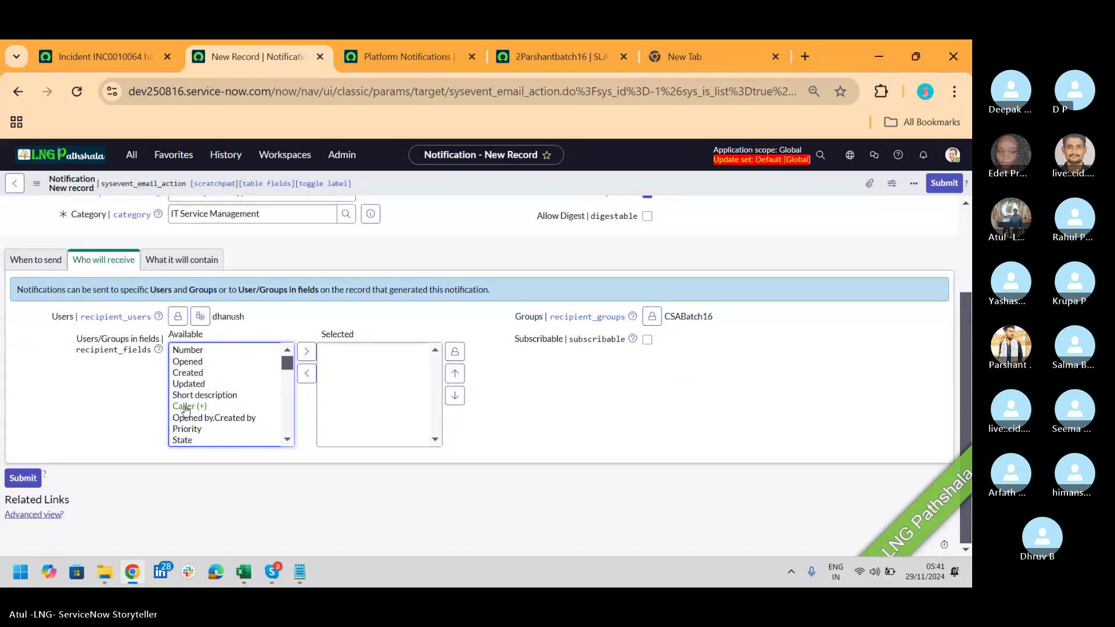
left_click(185, 408)
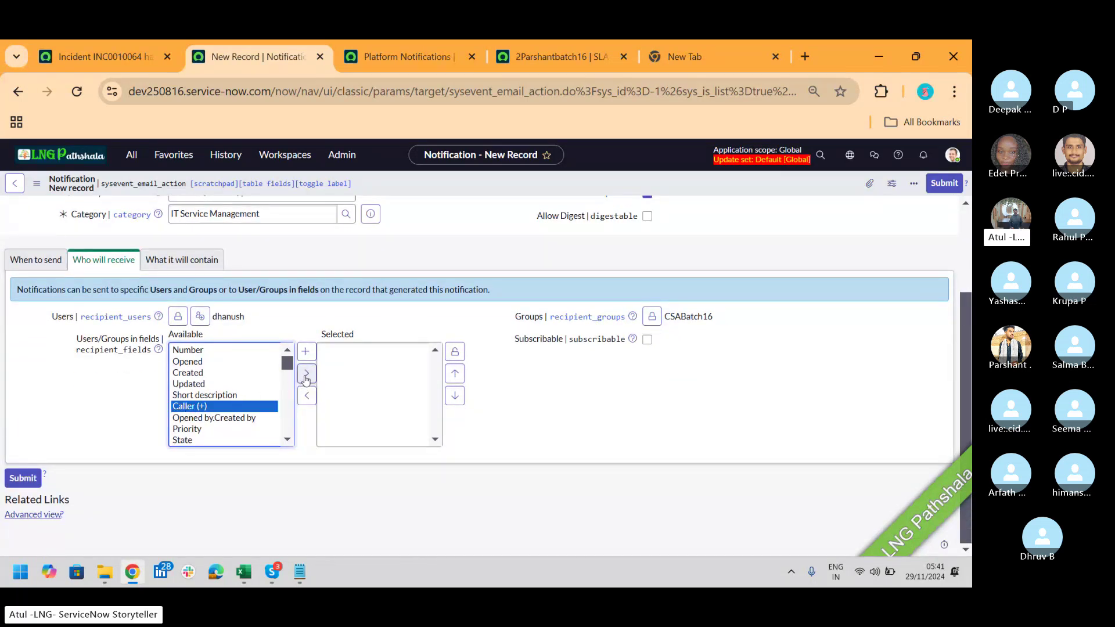
left_click(306, 374)
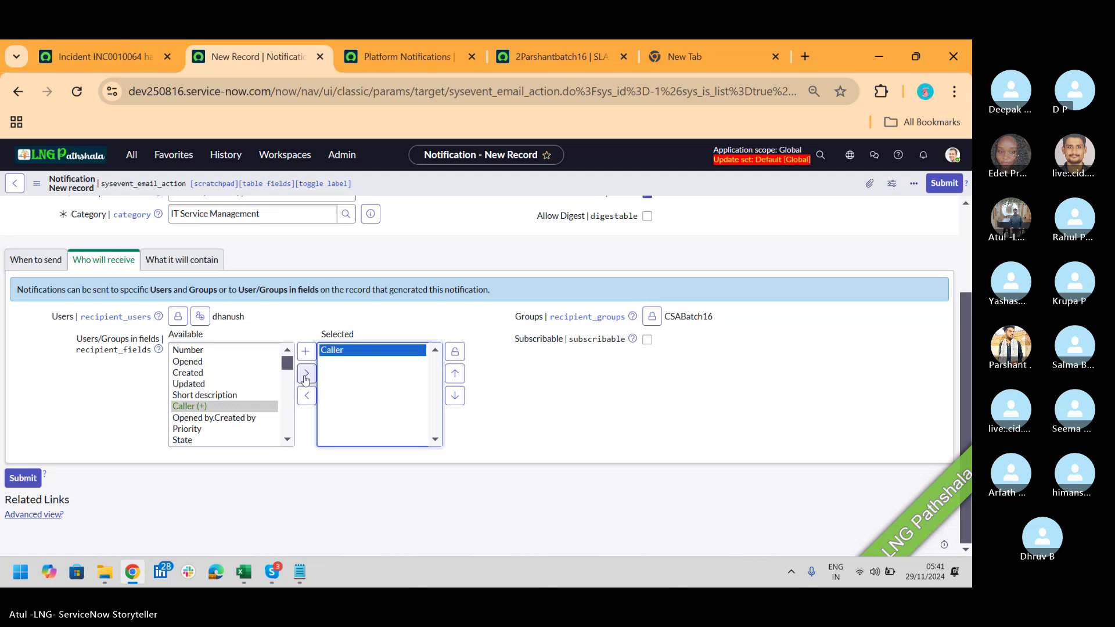
Step: Add Assignment group.Manager as a recipient field
left_click(185, 385)
key("a")
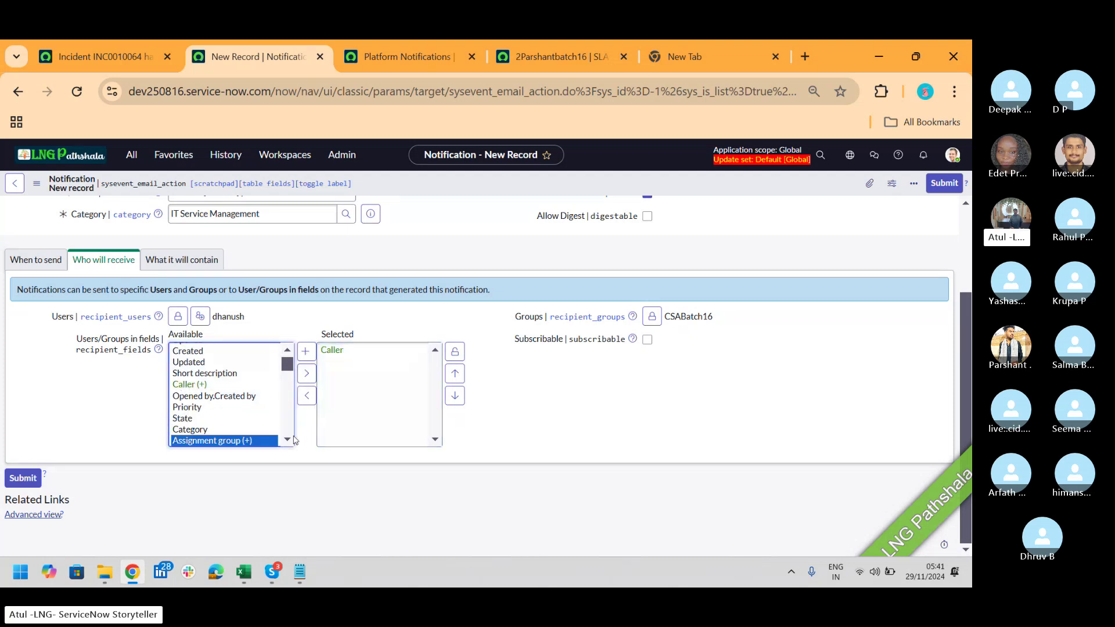
scroll(289, 444, "down", 1)
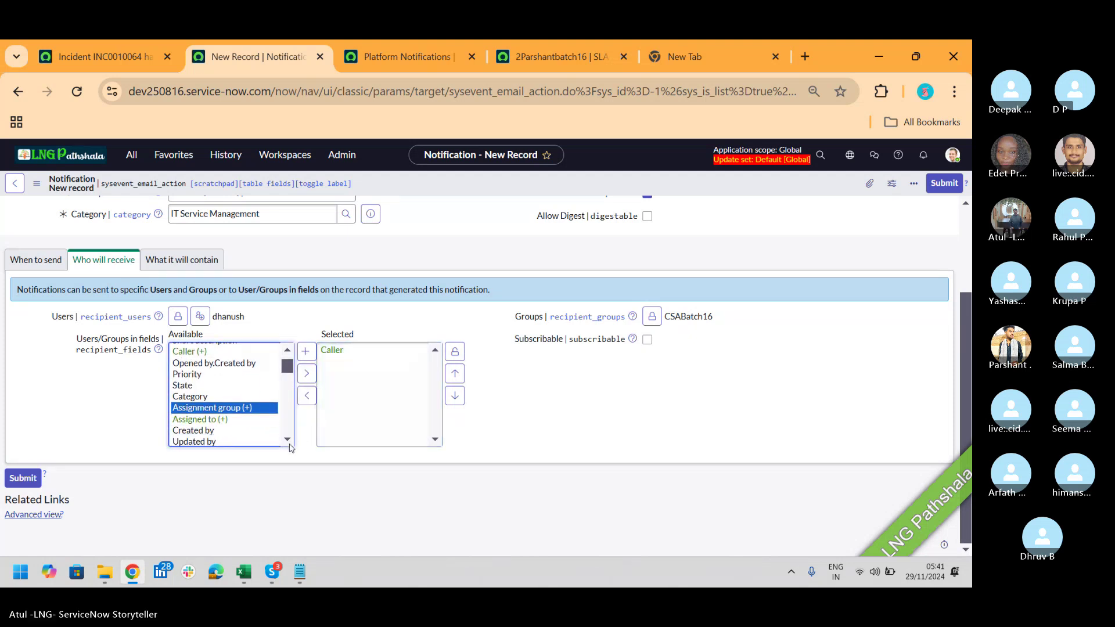
left_click(306, 353)
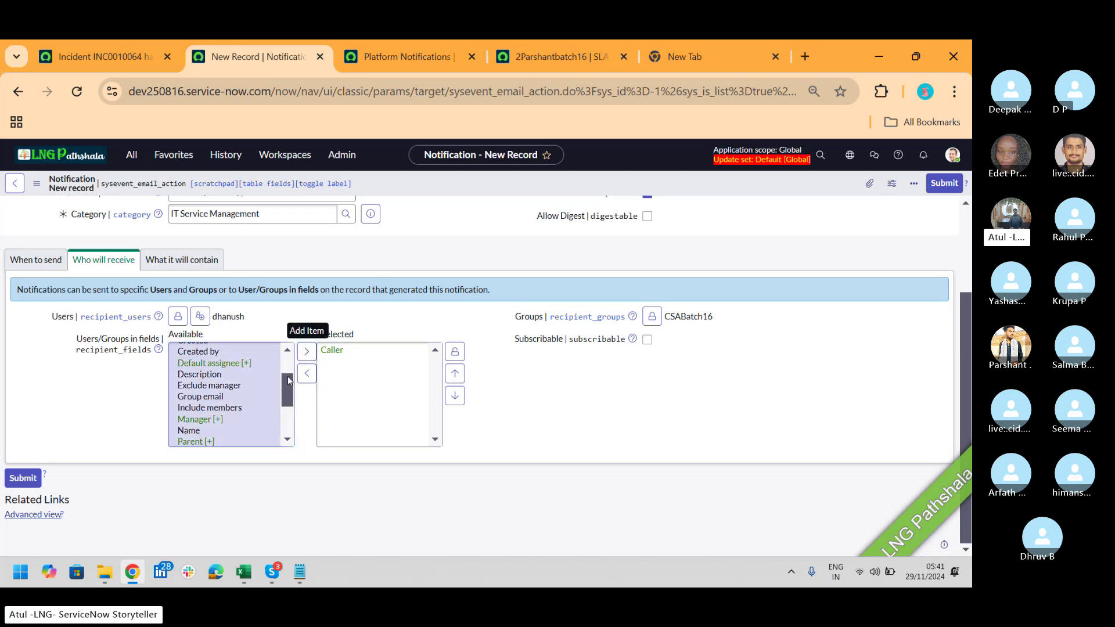
left_click_drag(287, 385, 285, 363)
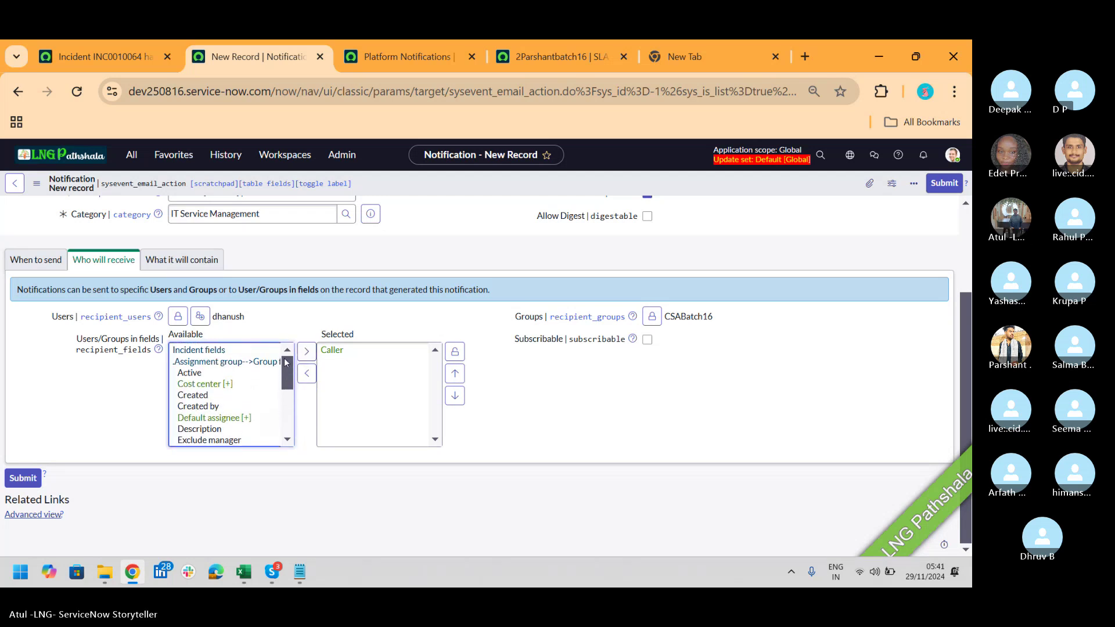
left_click(234, 364)
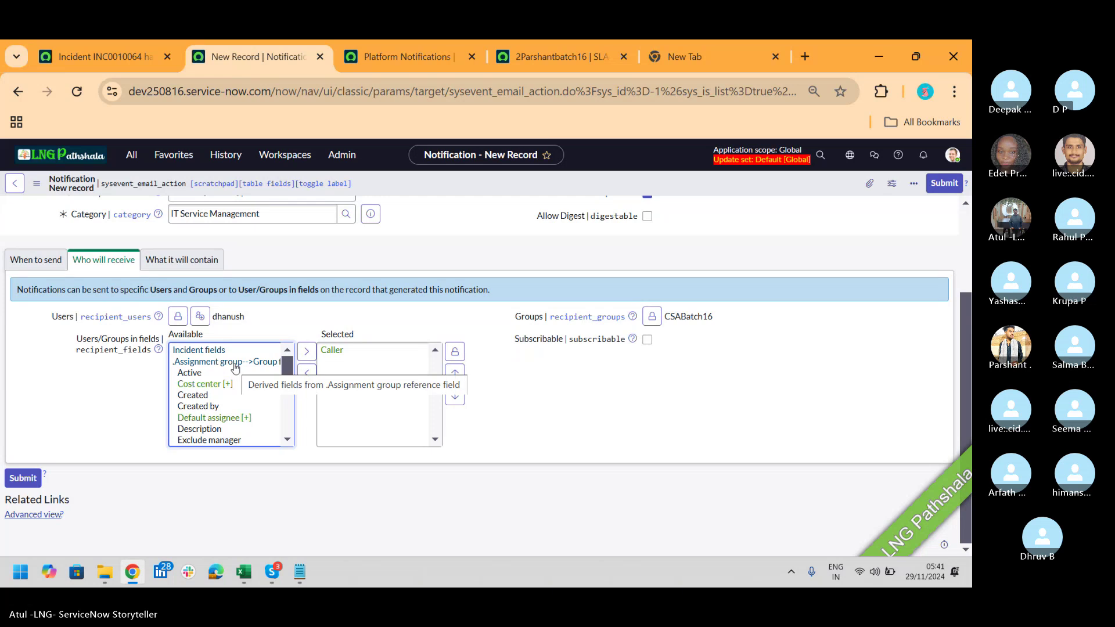
key("m")
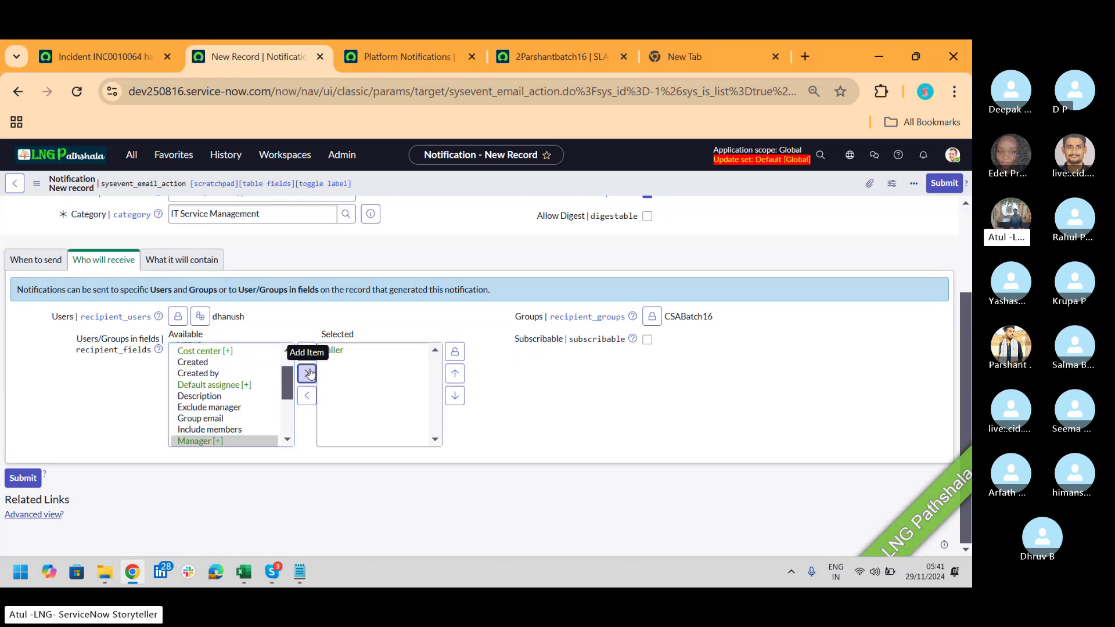
left_click(307, 373)
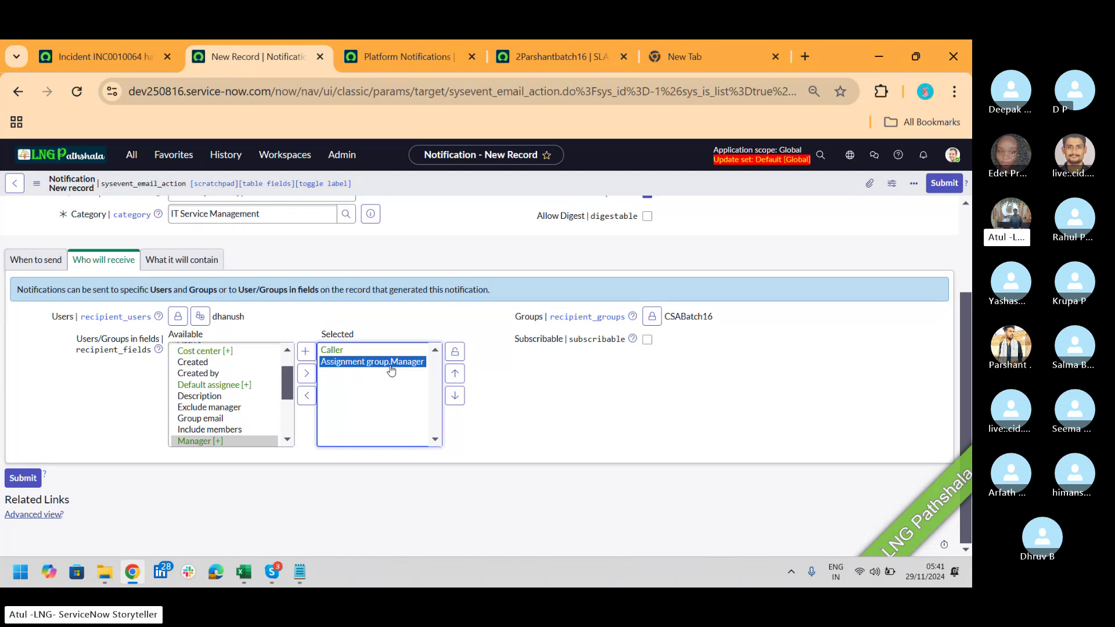
Step: Add the Assigned to field as a recipient and close the recipient fields list
left_click(285, 357)
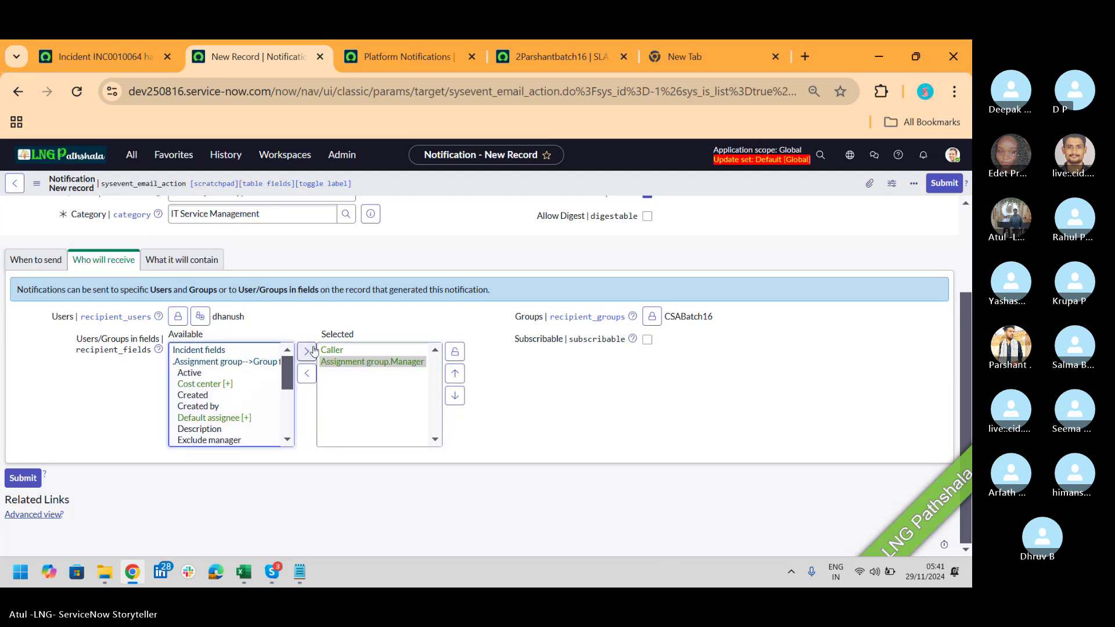
left_click(238, 365)
left_click(196, 351)
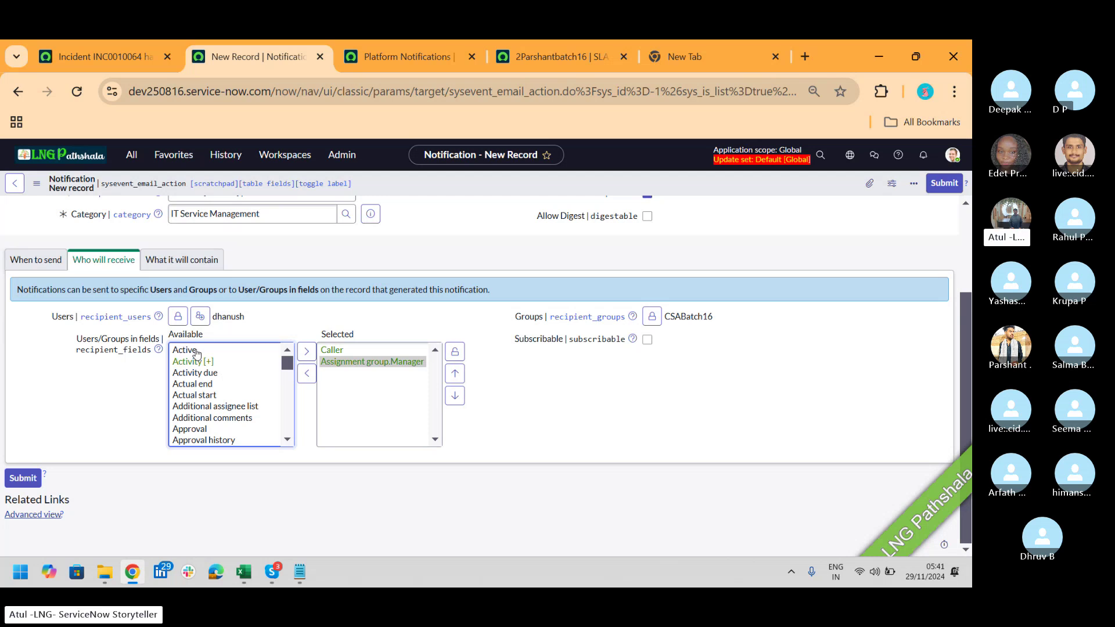
left_click(196, 351)
key("Down")
key("Down")
key("Down")
key("Down")
key("Down")
key("Down")
key("Down")
key("Down")
key("Down")
key("Down")
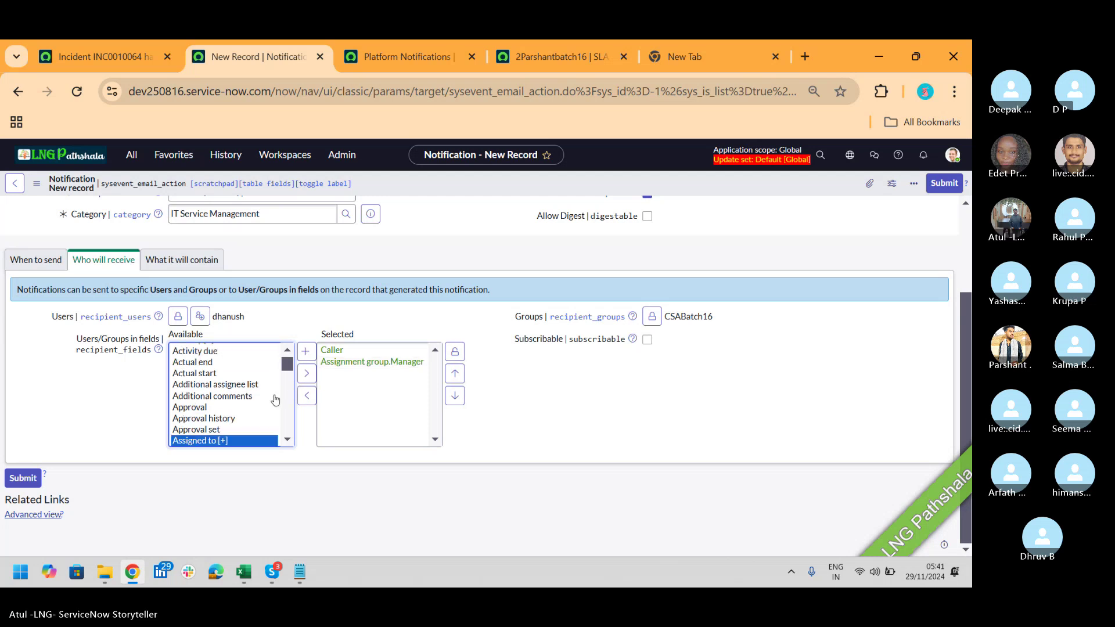
left_click(307, 373)
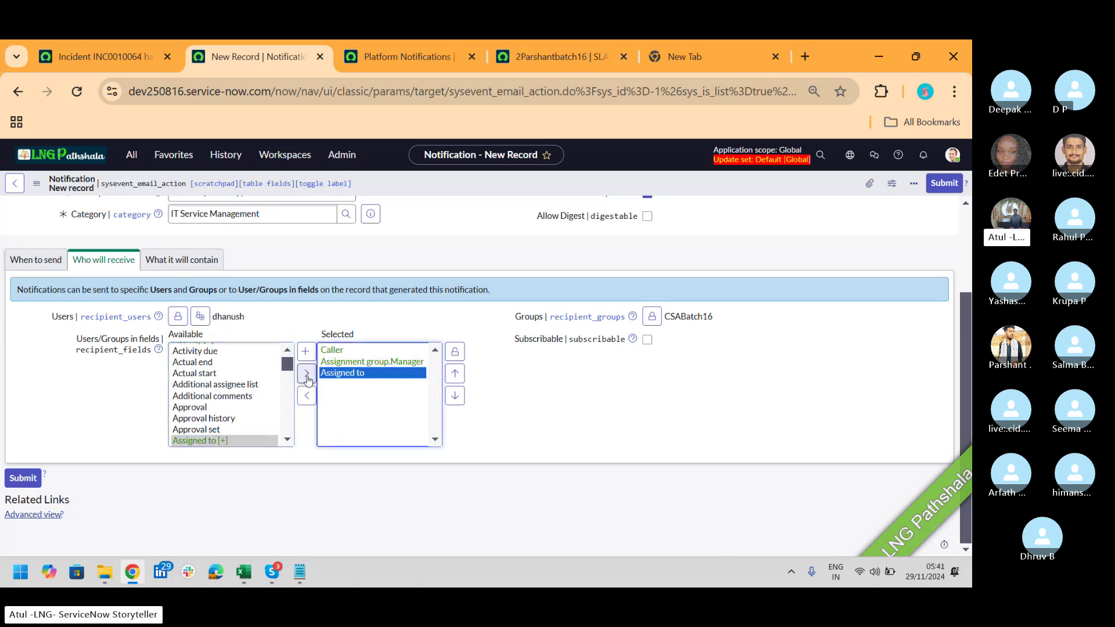
left_click(455, 351)
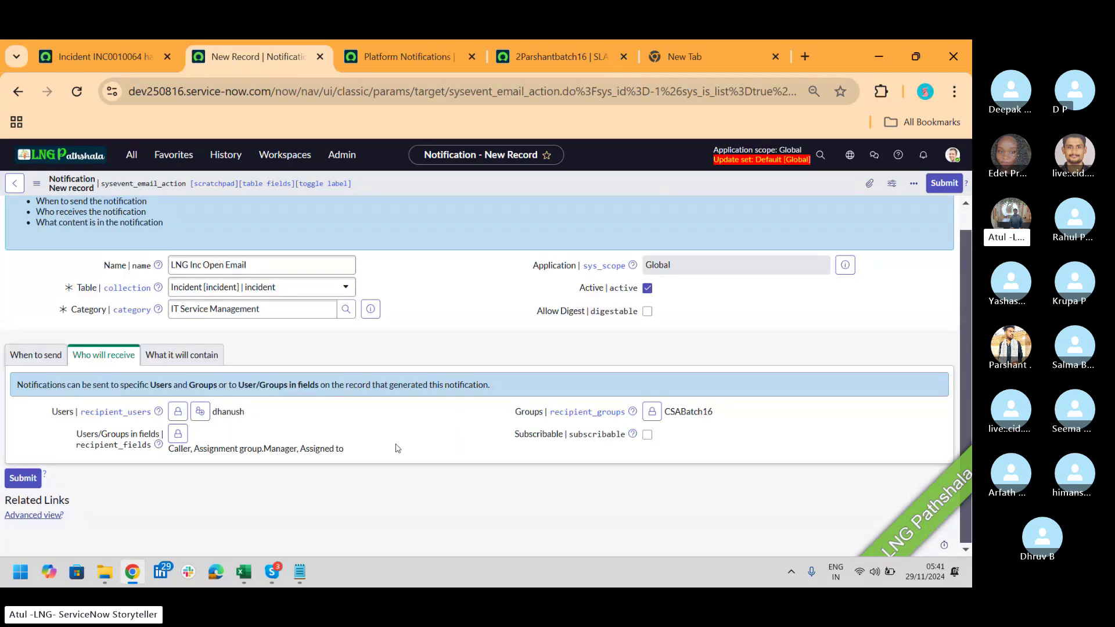
Step: Highlight the recipient fields Caller, Assignment group.Manager and Assigned to
left_click_drag(361, 455, 172, 454)
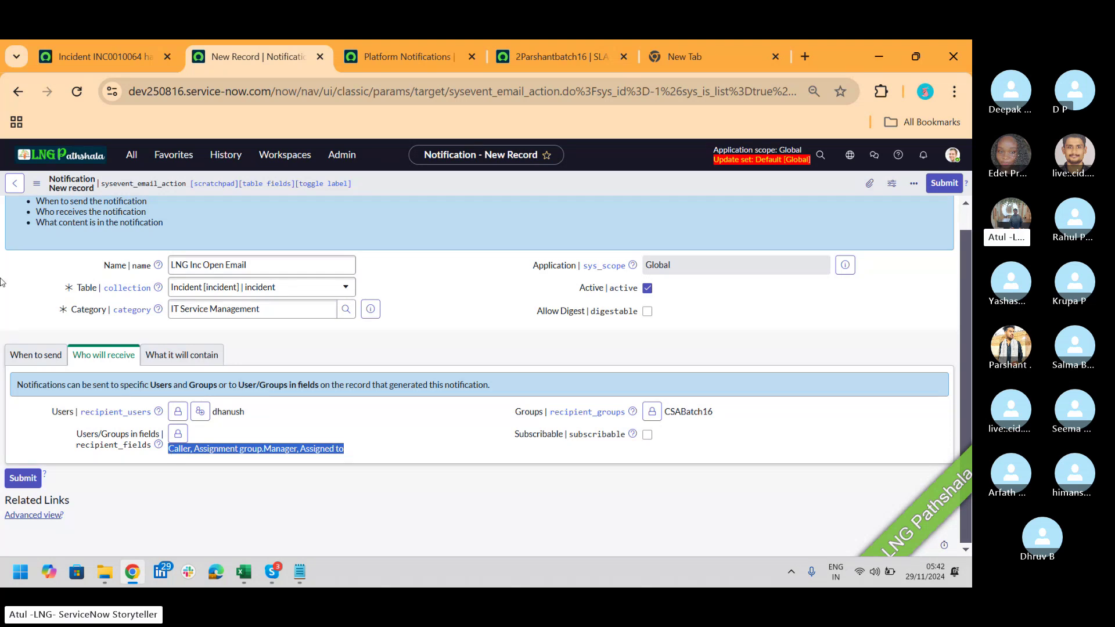
Step: Open the Users list in a new tab from the navigator filtered by 'user a'
left_click(132, 154)
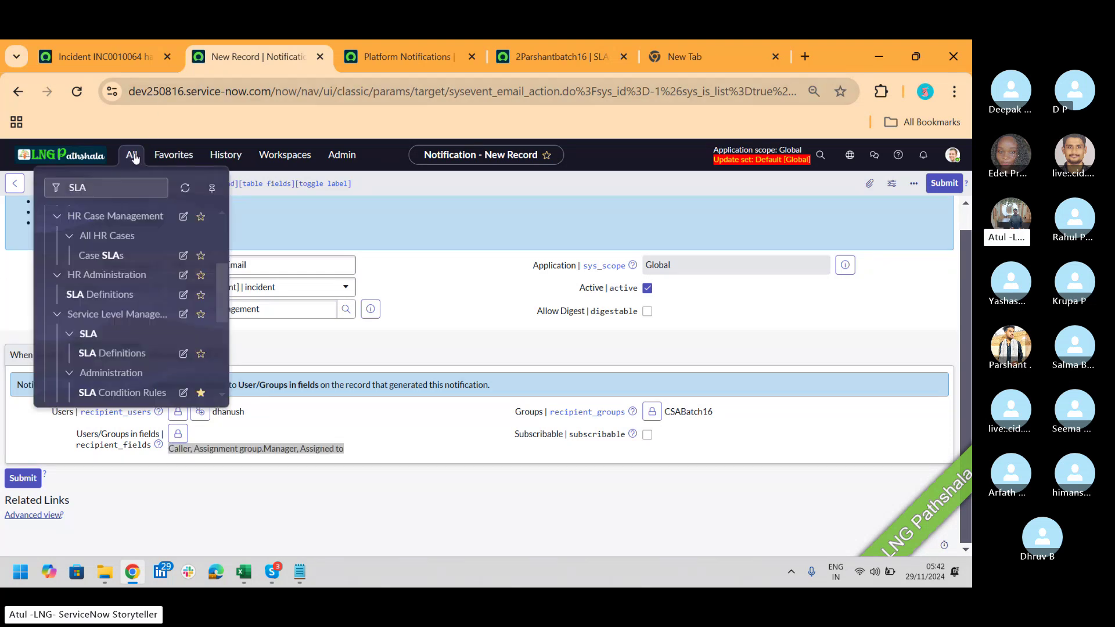
type("user a")
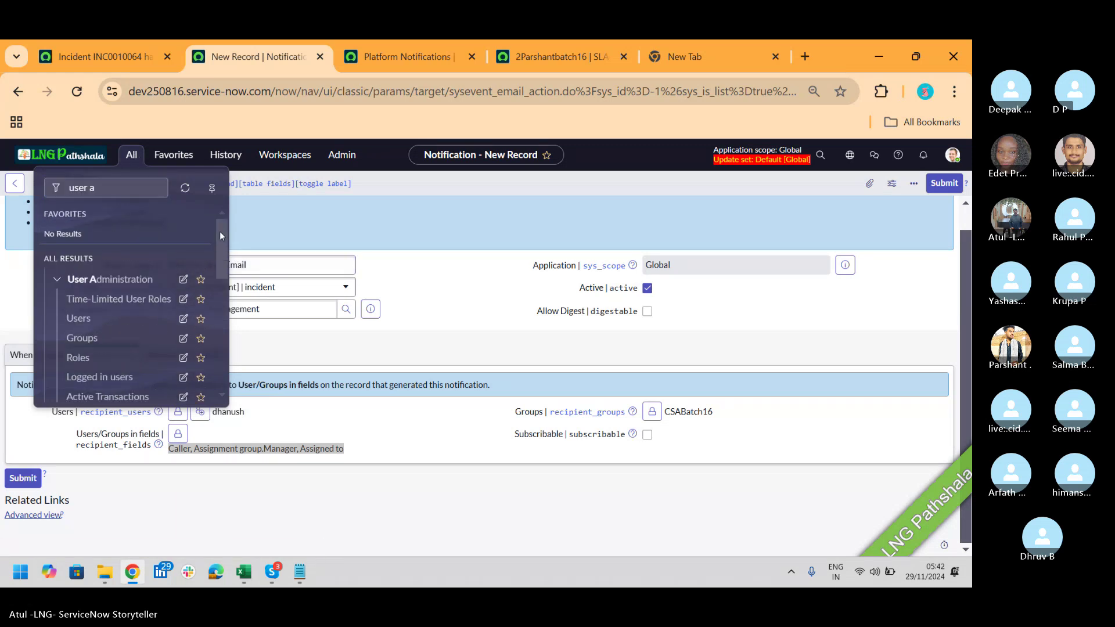
middle_click(84, 320)
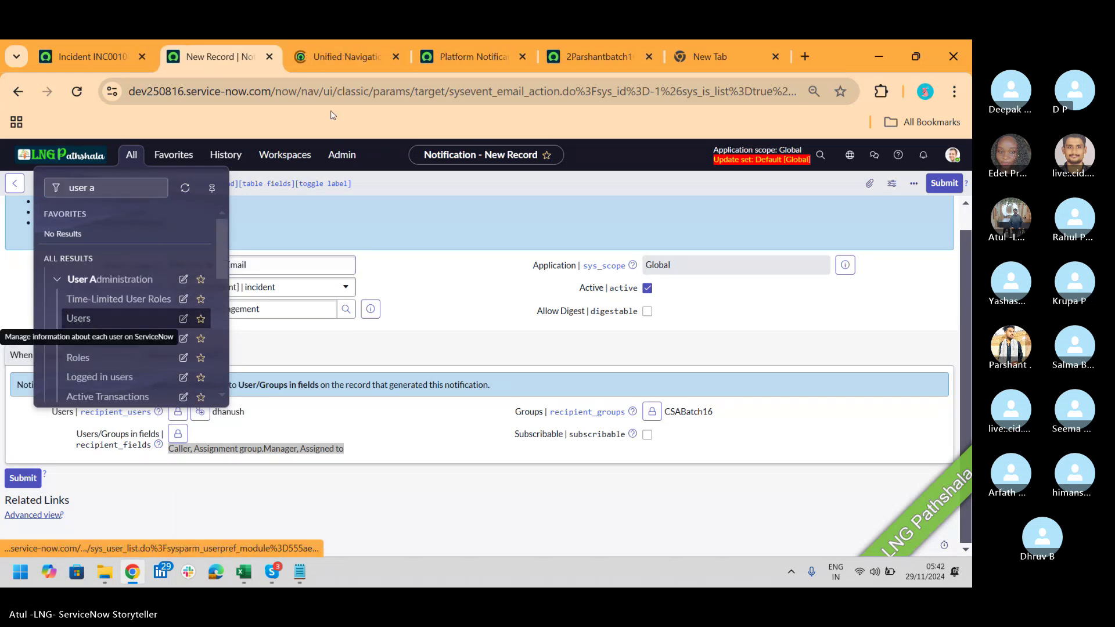
left_click(353, 58)
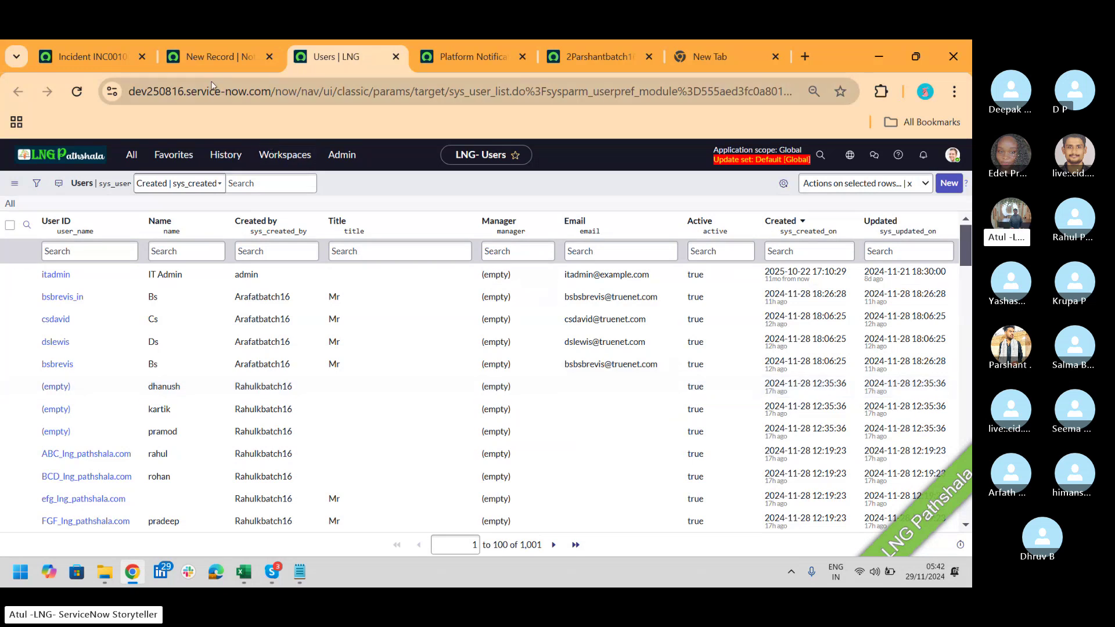
Step: Open the Groups list in that tab, filtering the navigator by 'user a'
left_click(131, 153)
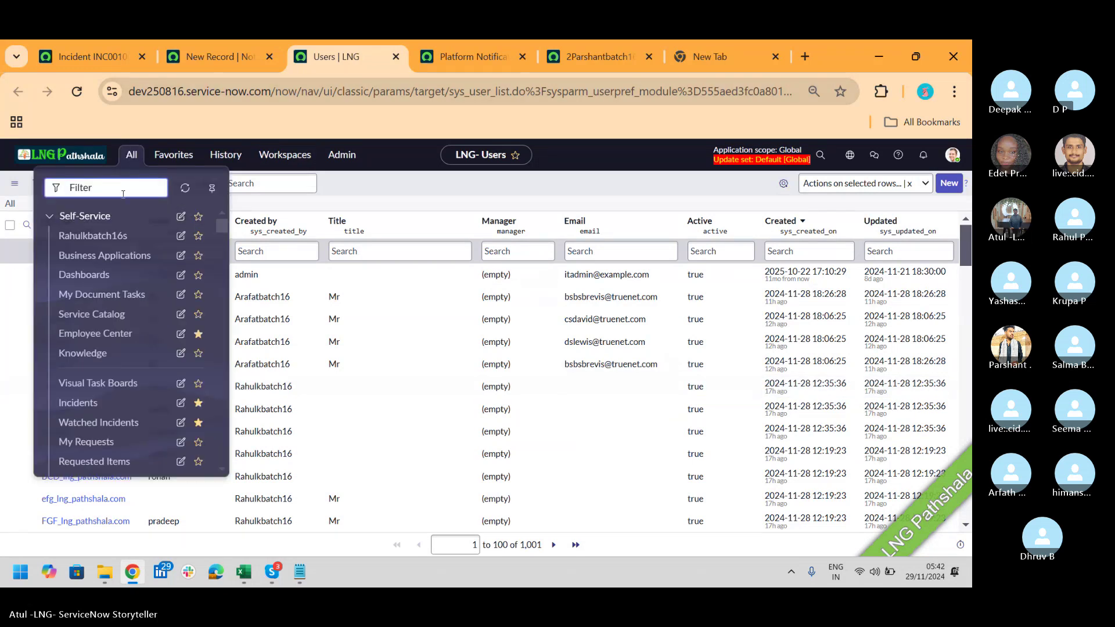
type("user a")
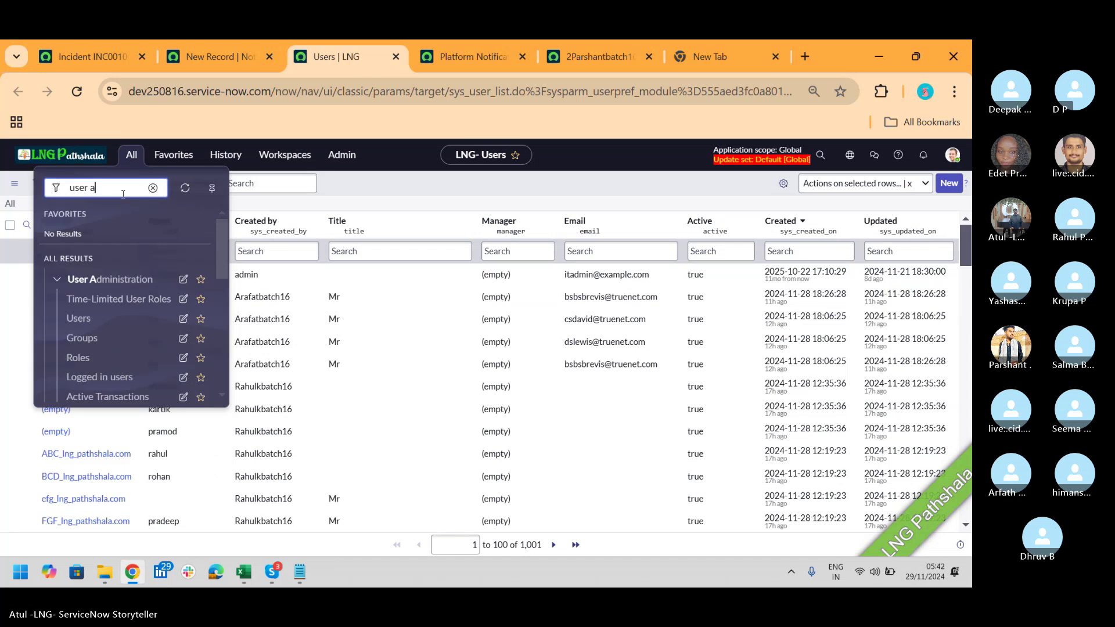
left_click(95, 338)
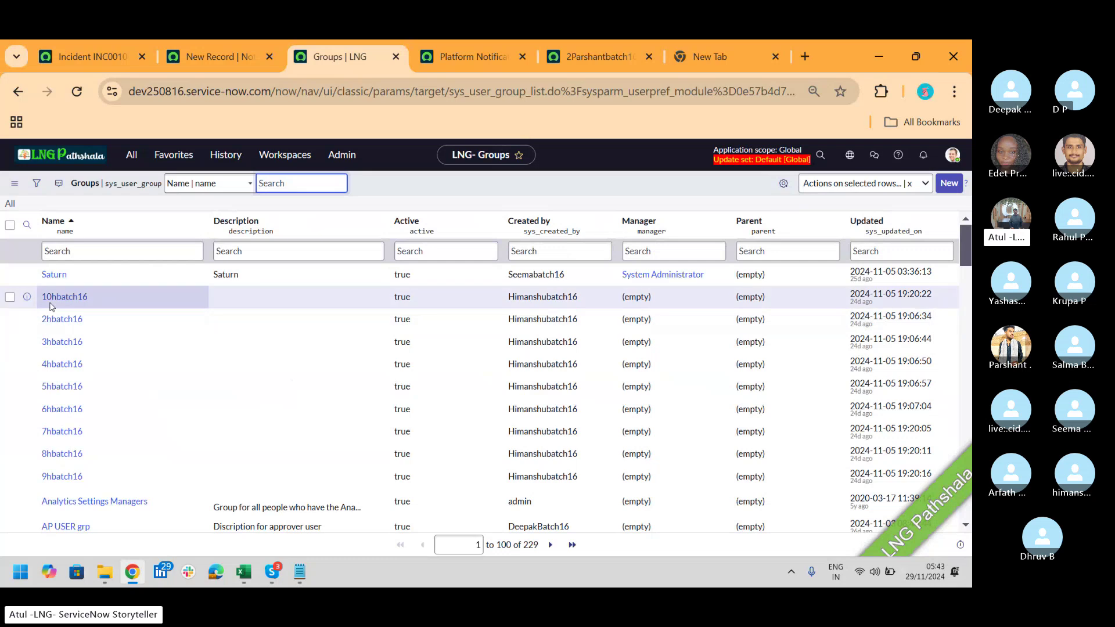
Step: Open the 10hbatch16 group record and focus its empty Group email field
left_click(57, 300)
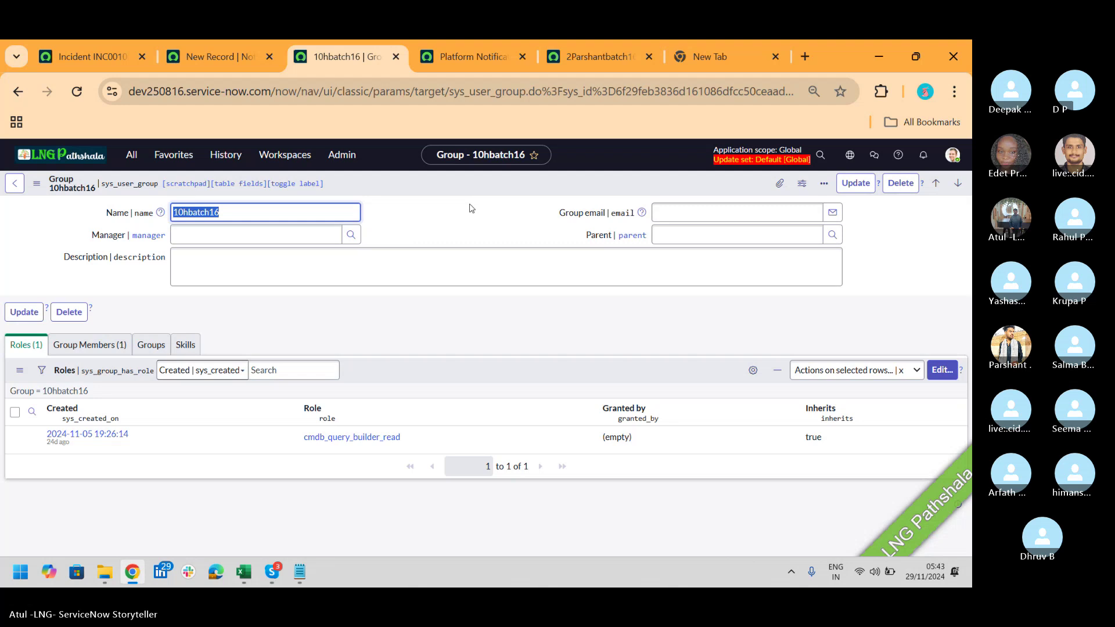
left_click(696, 215)
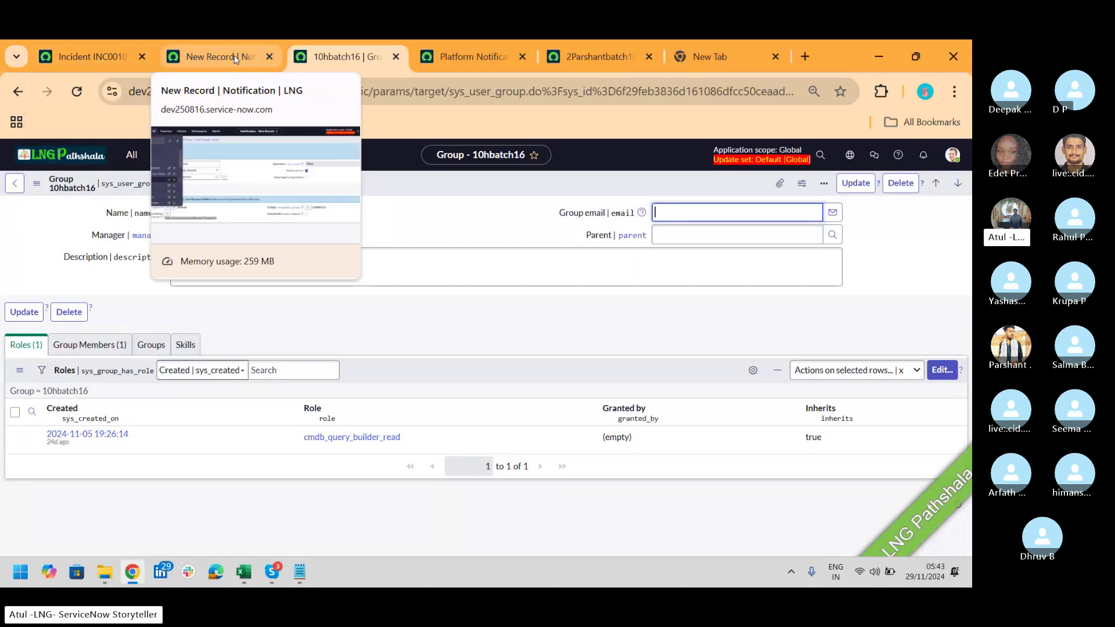
Step: Mark the notification Subscribable and show its content section with the Unsubscribe and Preferences template
left_click(235, 60)
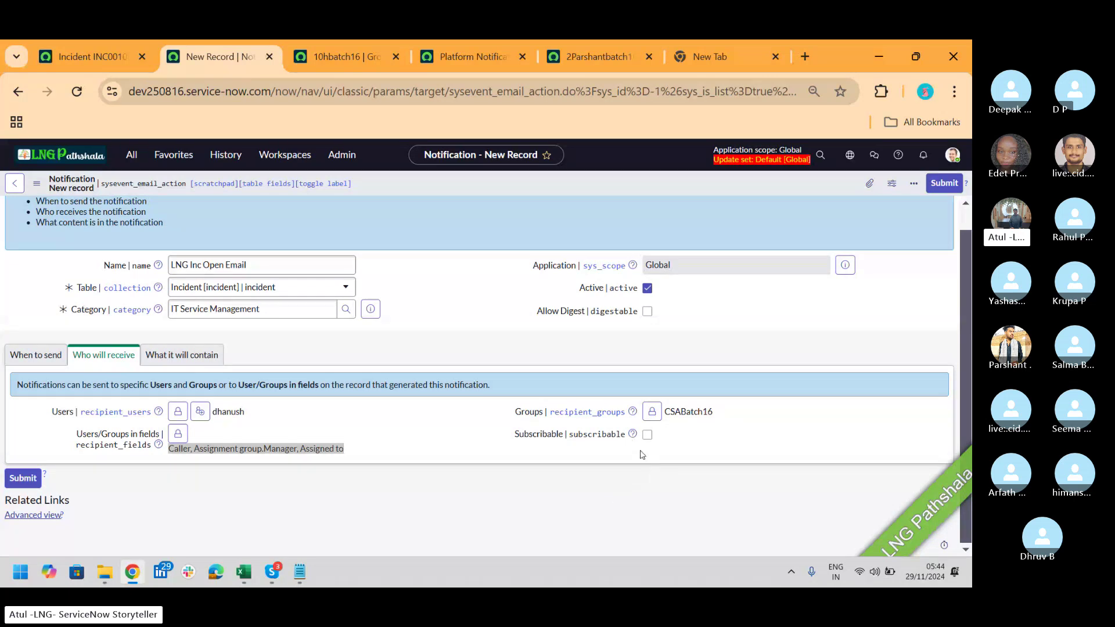
left_click(647, 435)
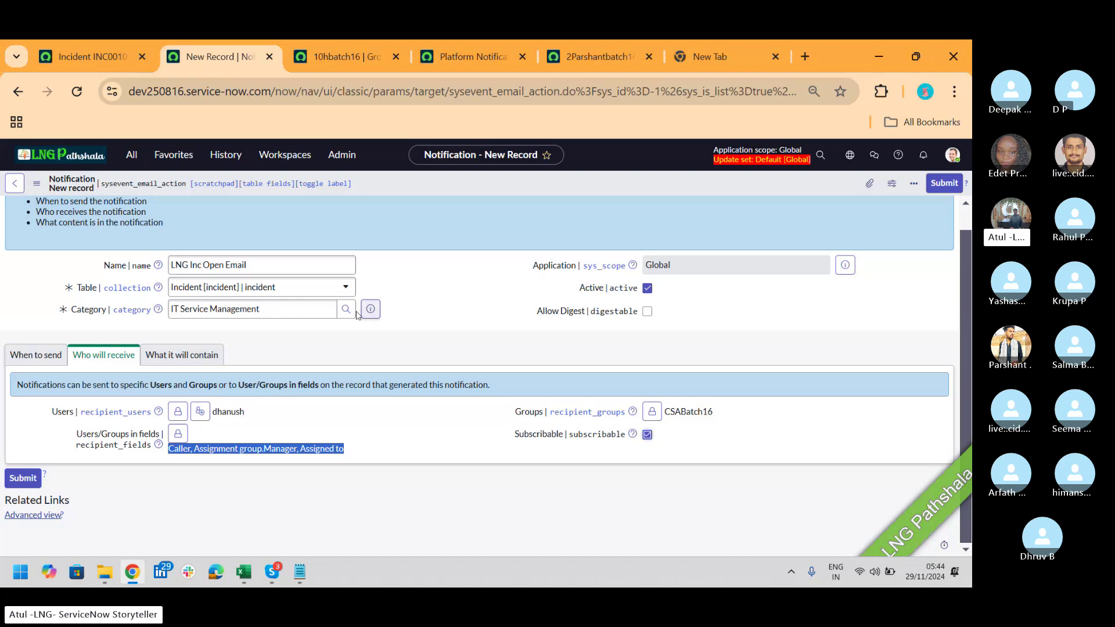
left_click(200, 361)
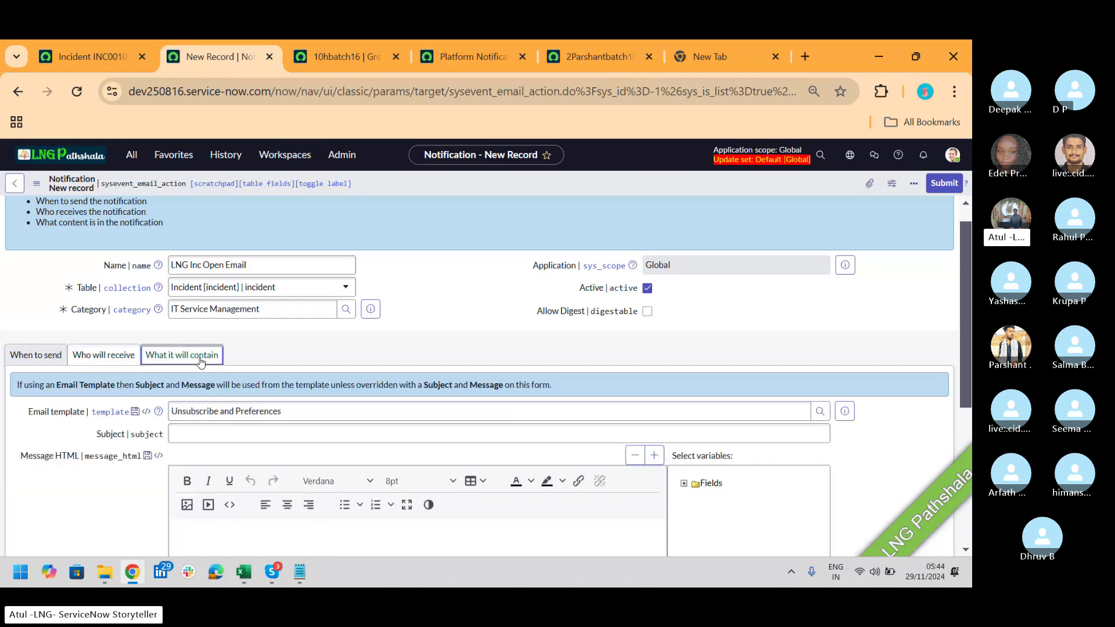
left_click(103, 61)
left_click(740, 196)
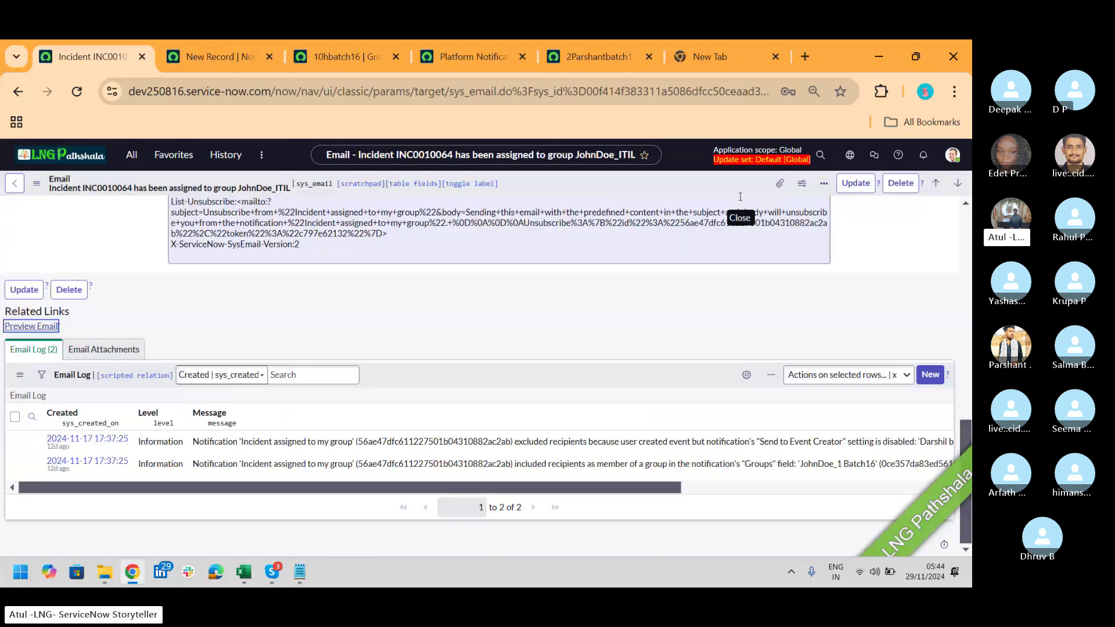
left_click_drag(967, 437, 969, 207)
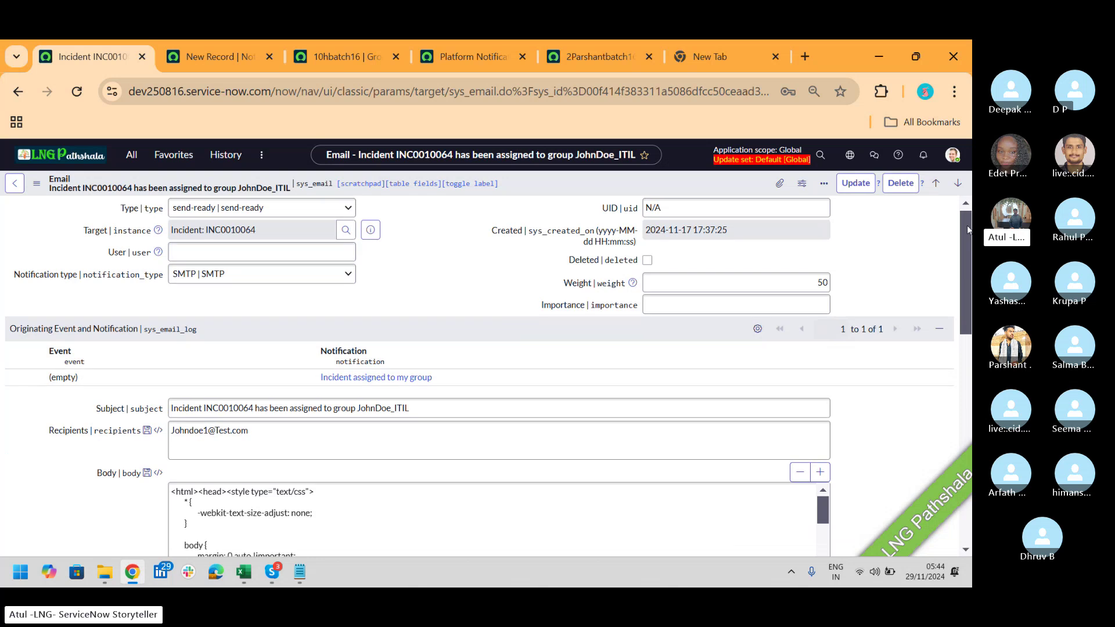
left_click_drag(967, 225, 956, 280)
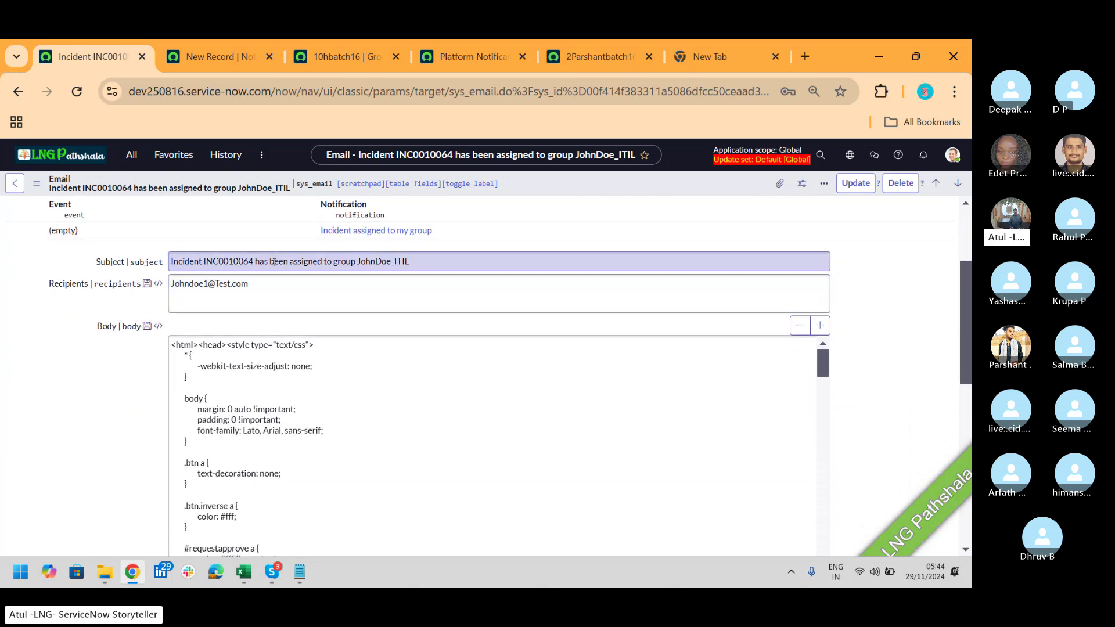
left_click(290, 292)
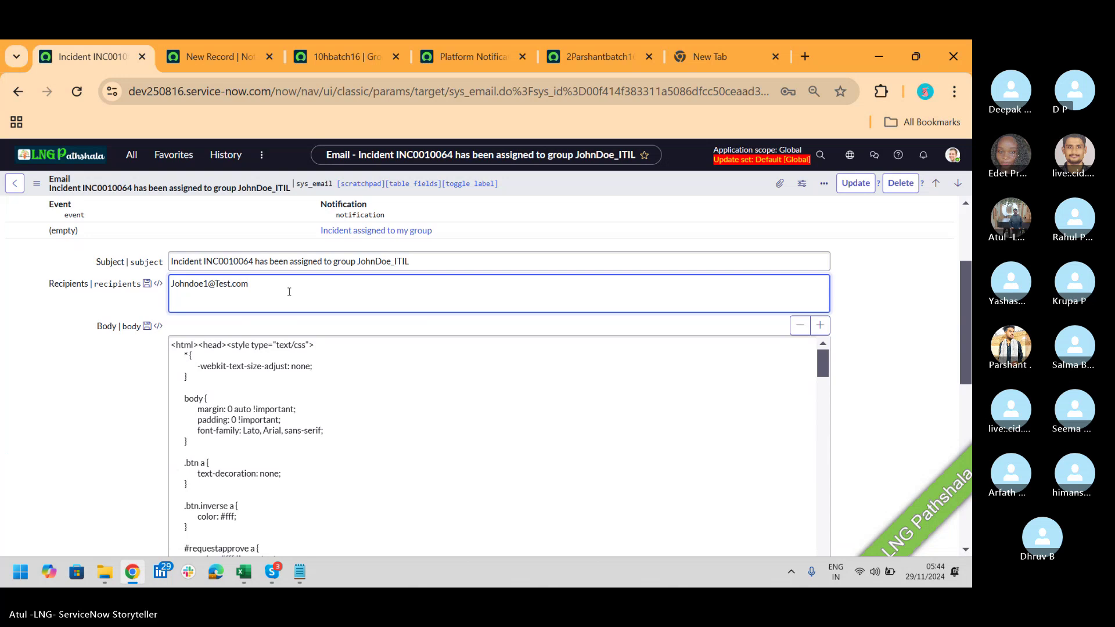
left_click(309, 384)
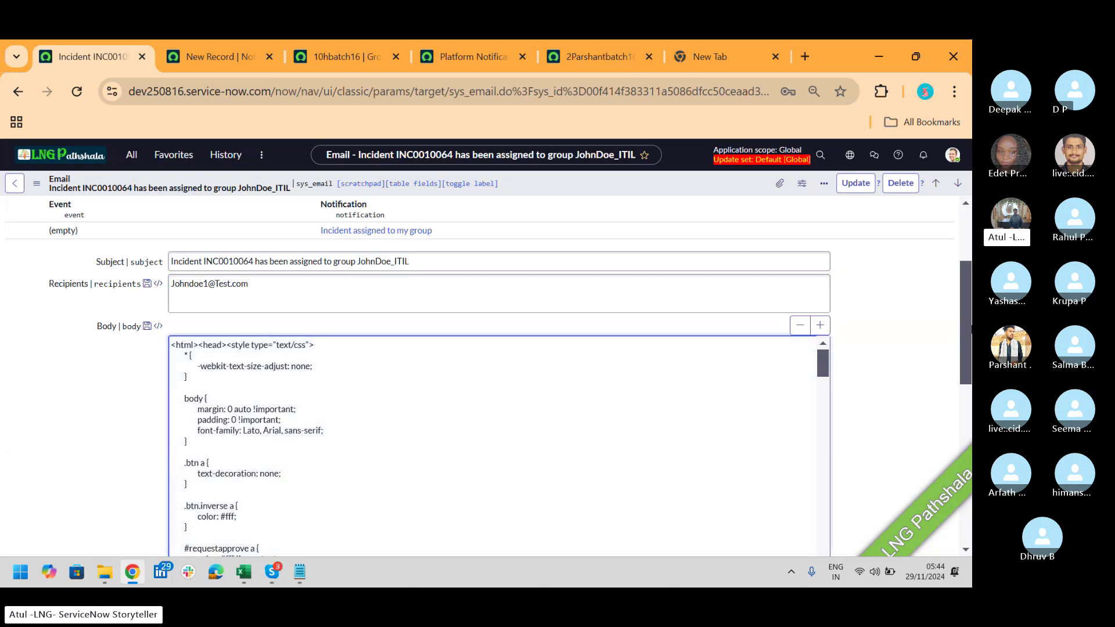
left_click_drag(970, 329, 970, 427)
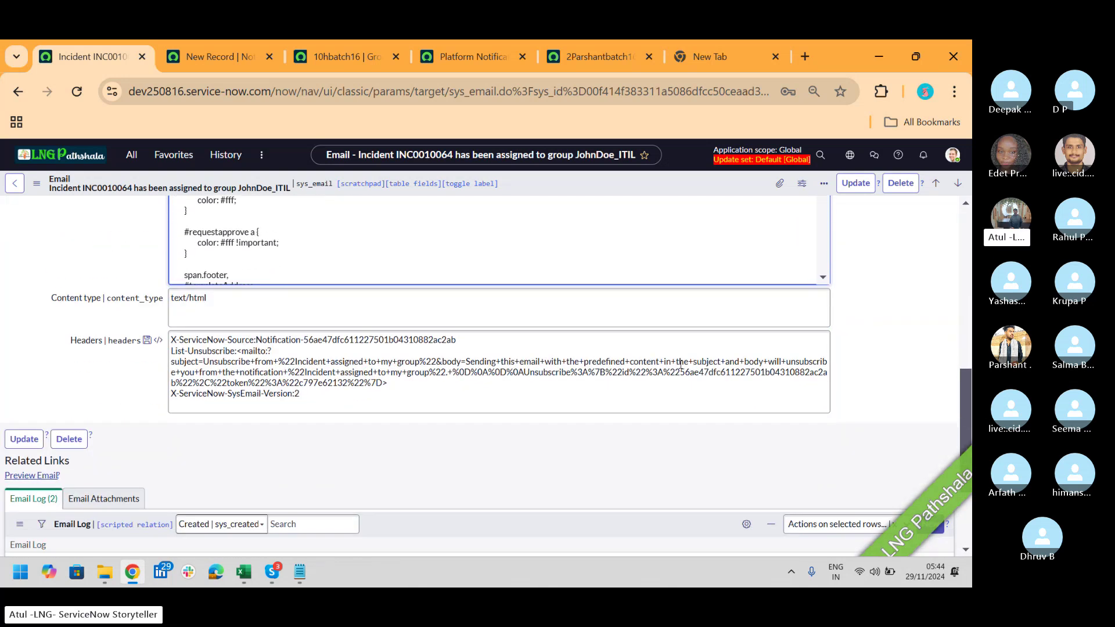
left_click(39, 476)
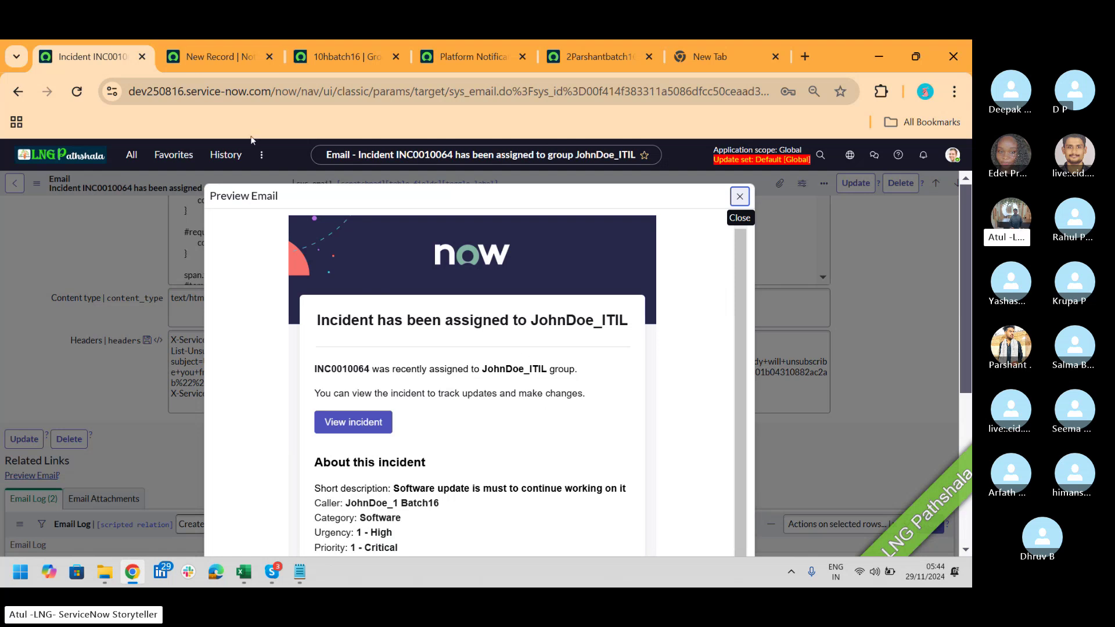
left_click(231, 70)
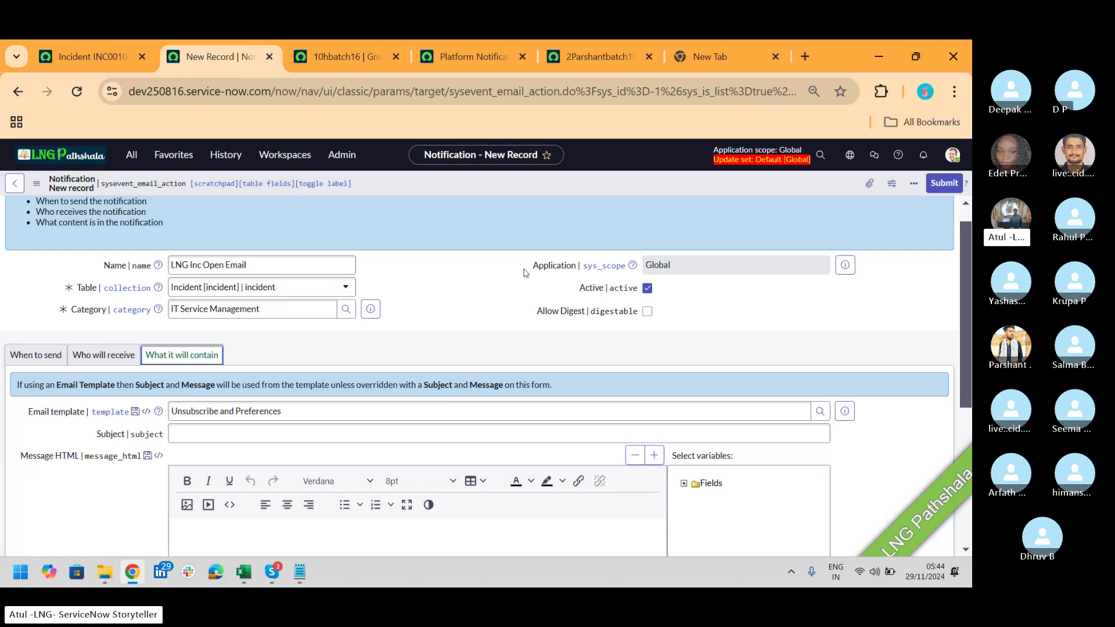
Step: Enter 'LNG INC number' as the subject and expand the incident Fields variable list
left_click_drag(970, 250, 971, 318)
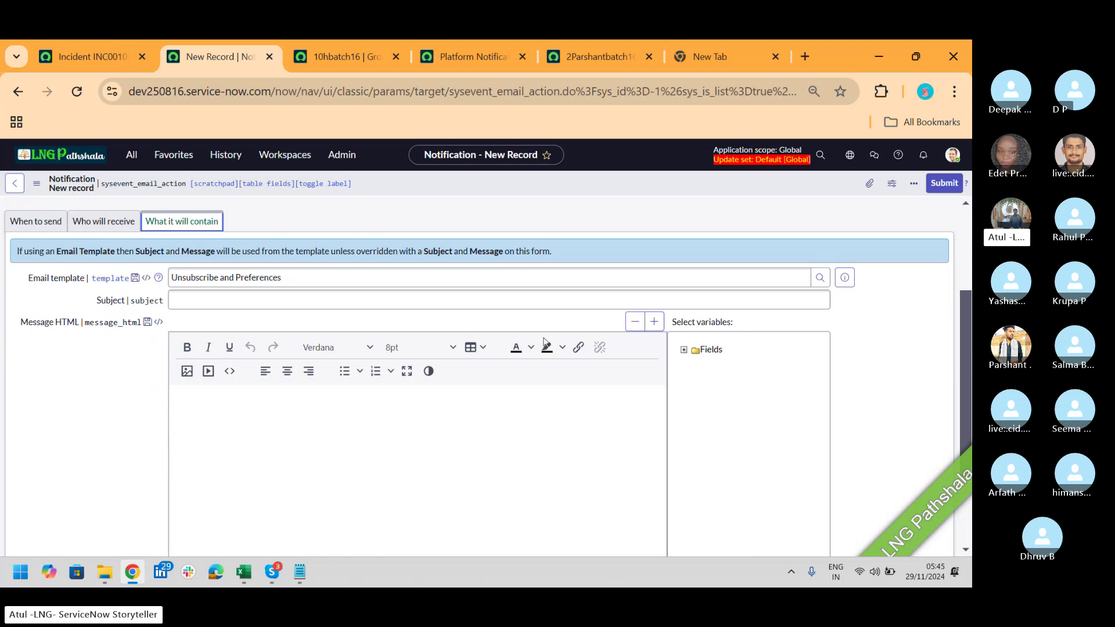
left_click(490, 296)
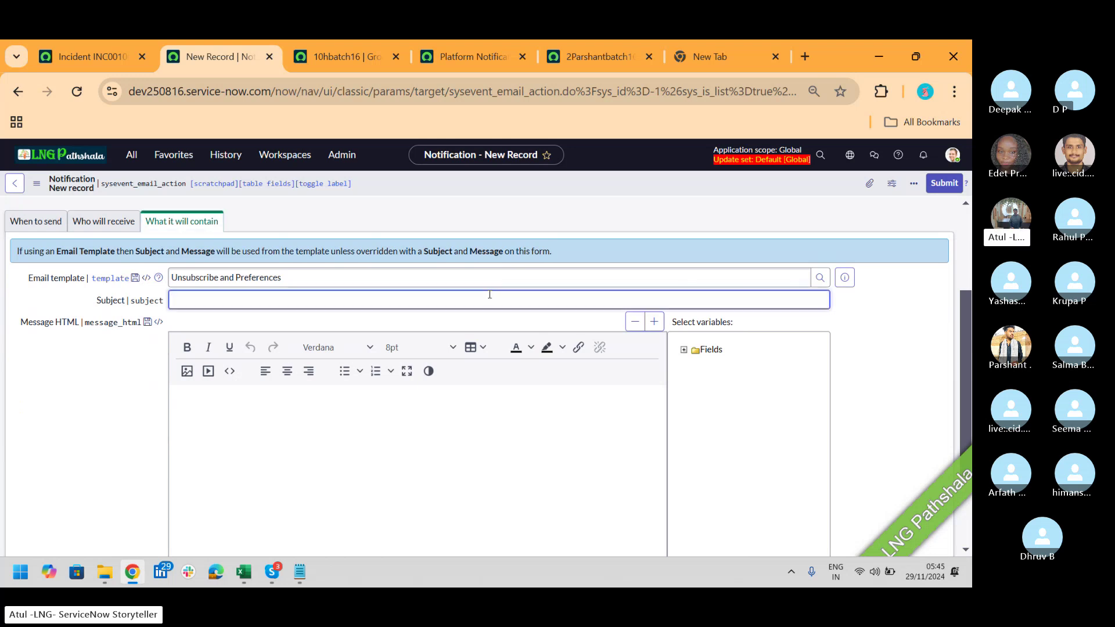
type("LNG INC number")
key("alt+Tab")
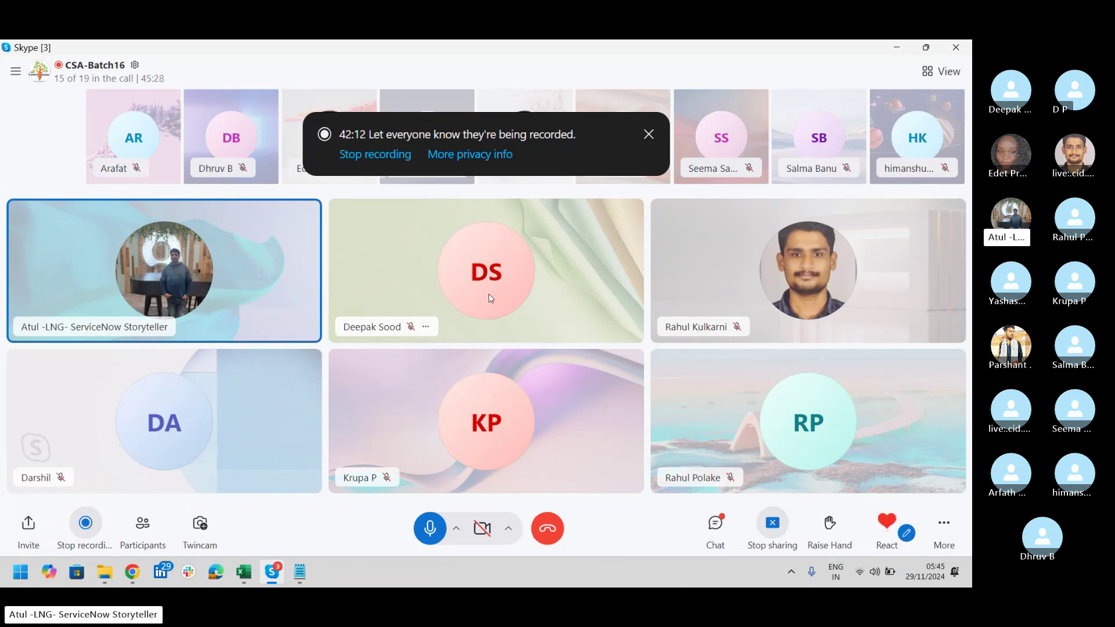
key("alt+Tab")
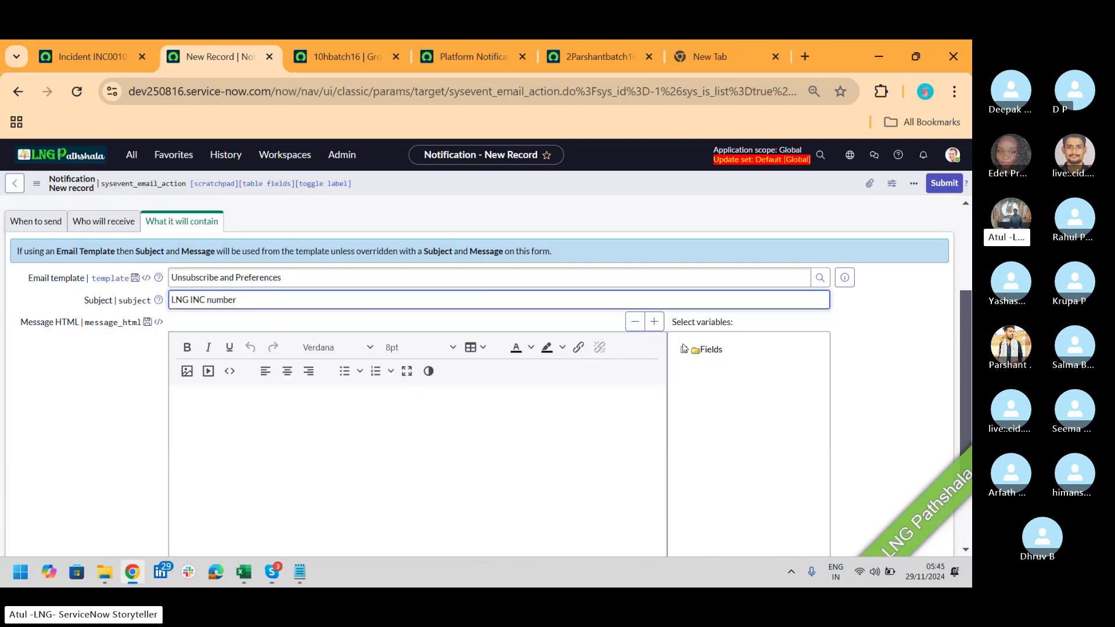
left_click(684, 351)
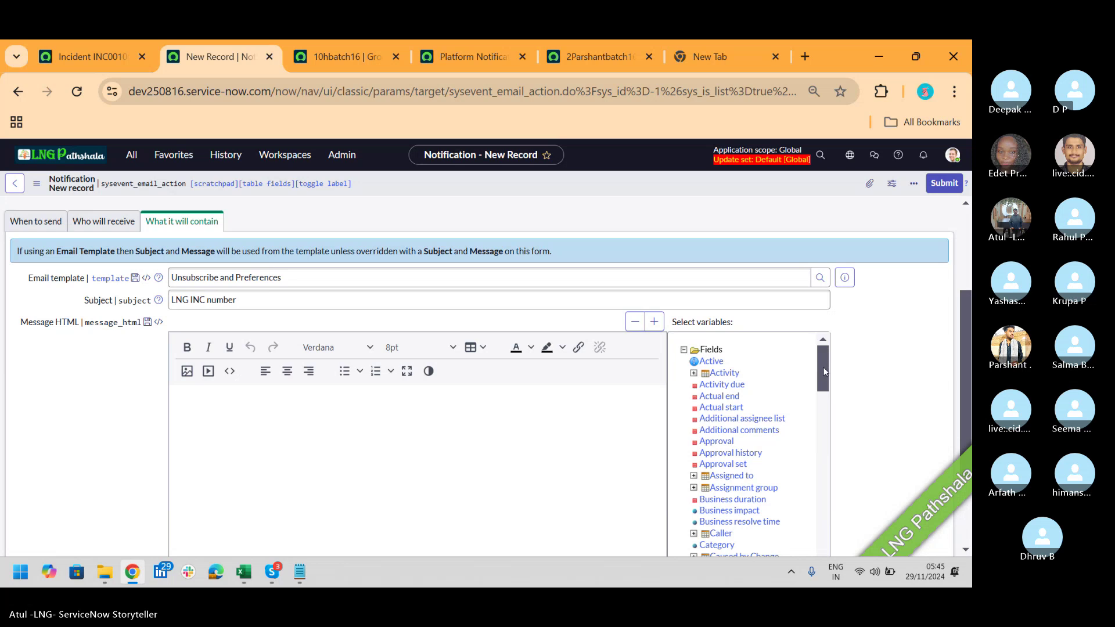
Step: Remove the inserted Number variable line from the message body
left_click_drag(823, 372, 830, 482)
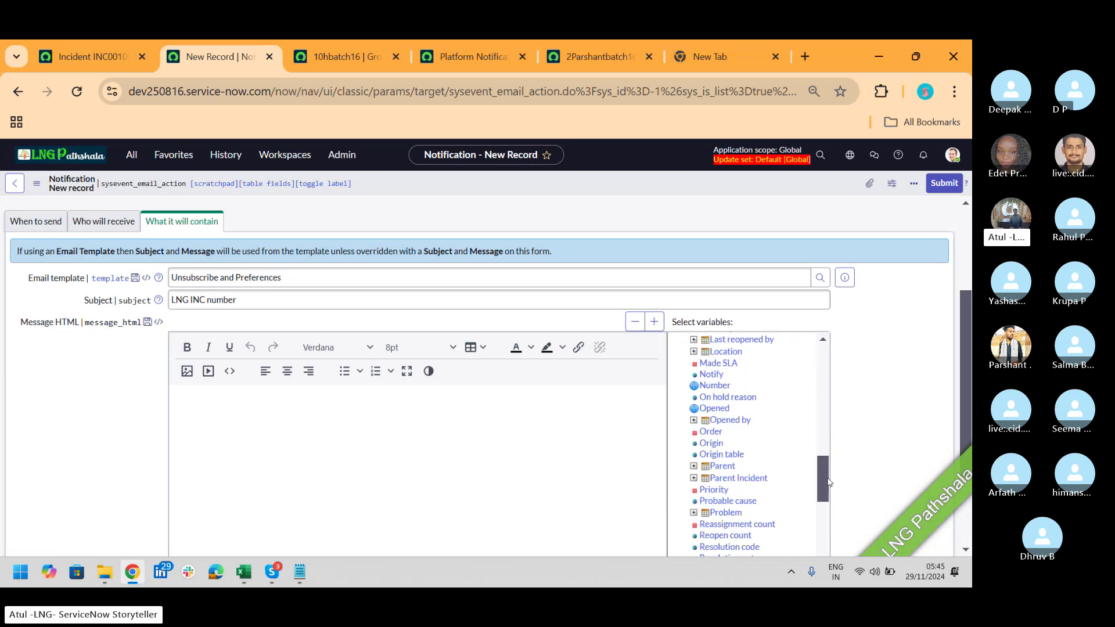
left_click(715, 385)
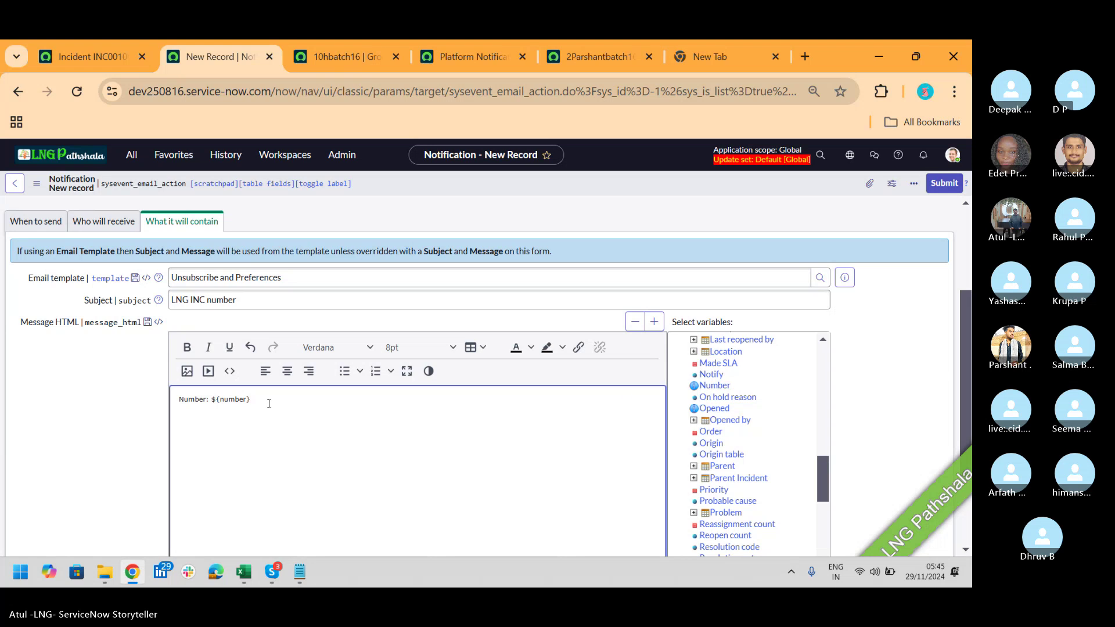
left_click_drag(255, 400, 165, 403)
key("ctrl+c")
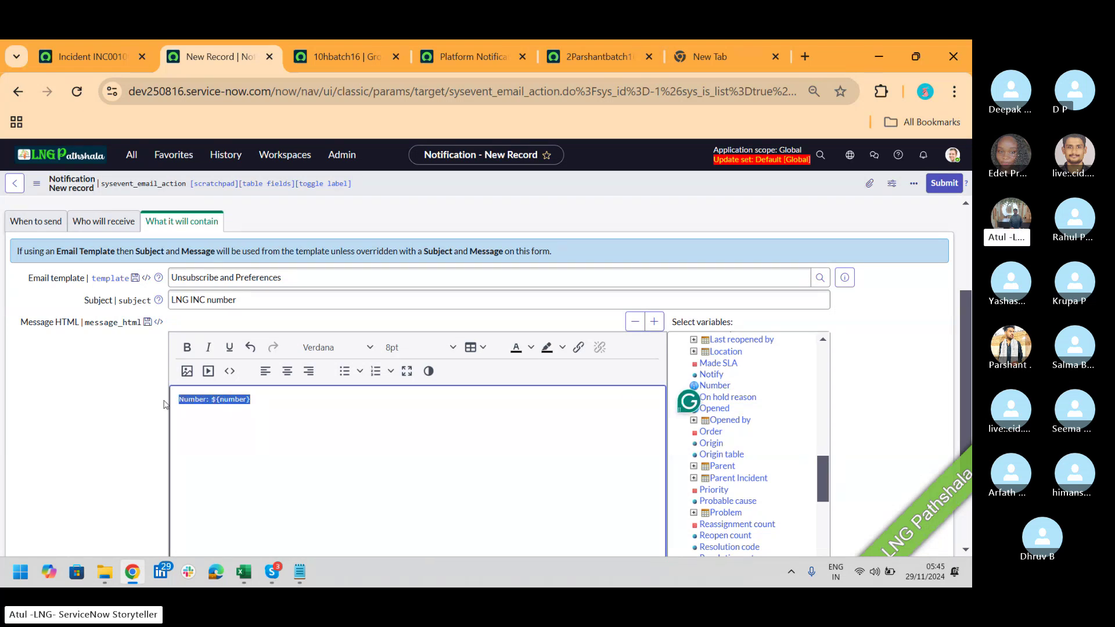
key("BackSpace")
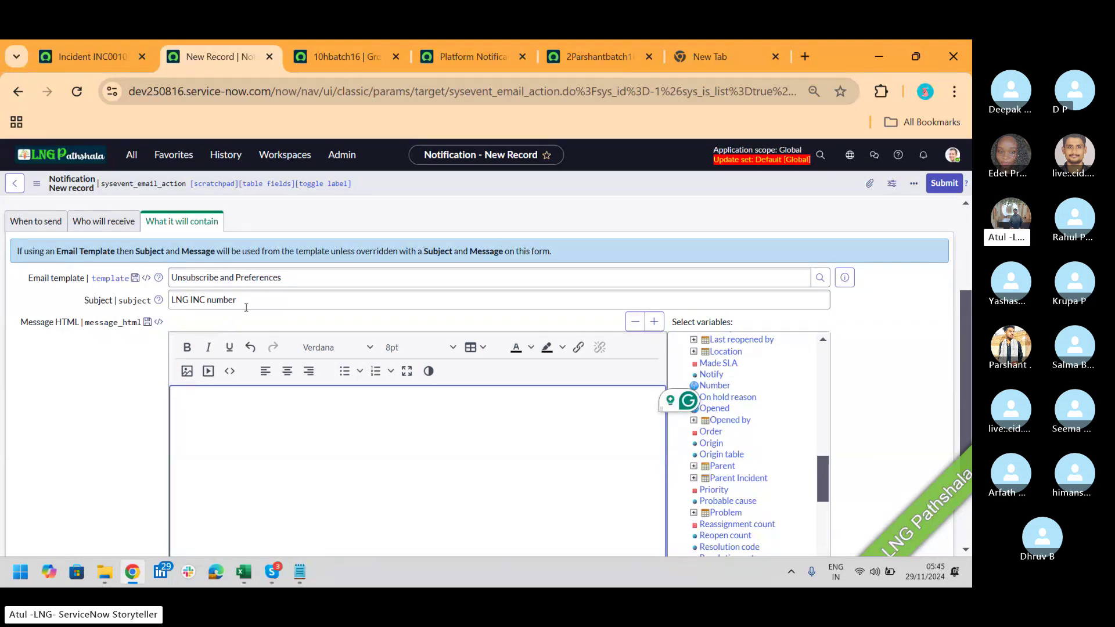
Step: Change the subject to 'LNG INC Number: ${number}'
left_click(246, 306)
key("BackSpace")
key("BackSpace")
key("BackSpace")
key("BackSpace")
key("BackSpace")
key("BackSpace")
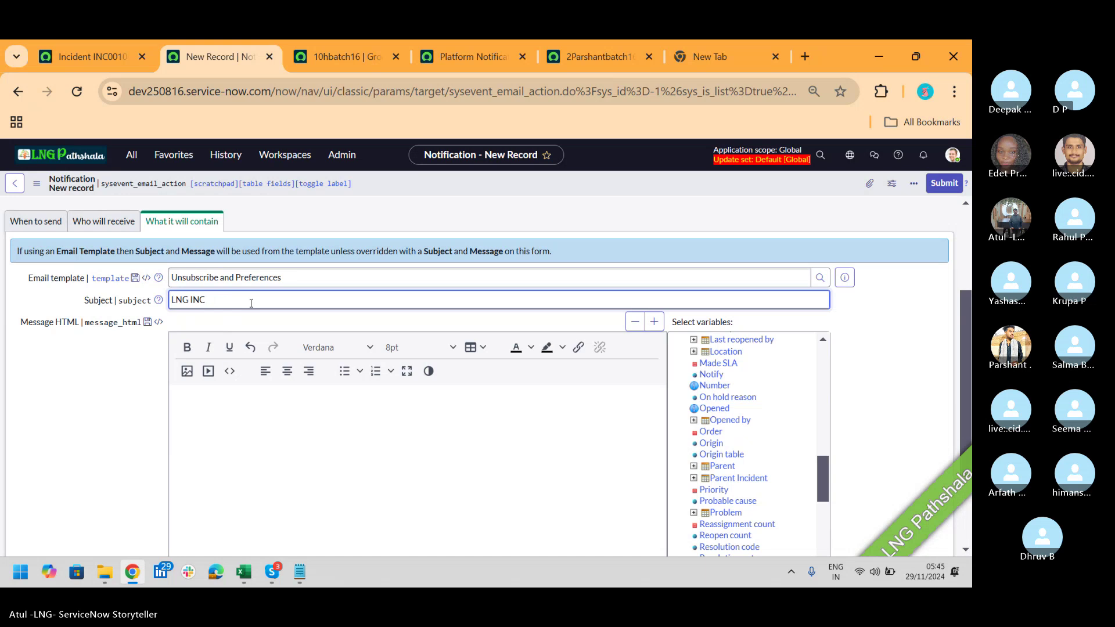
key("ctrl+v")
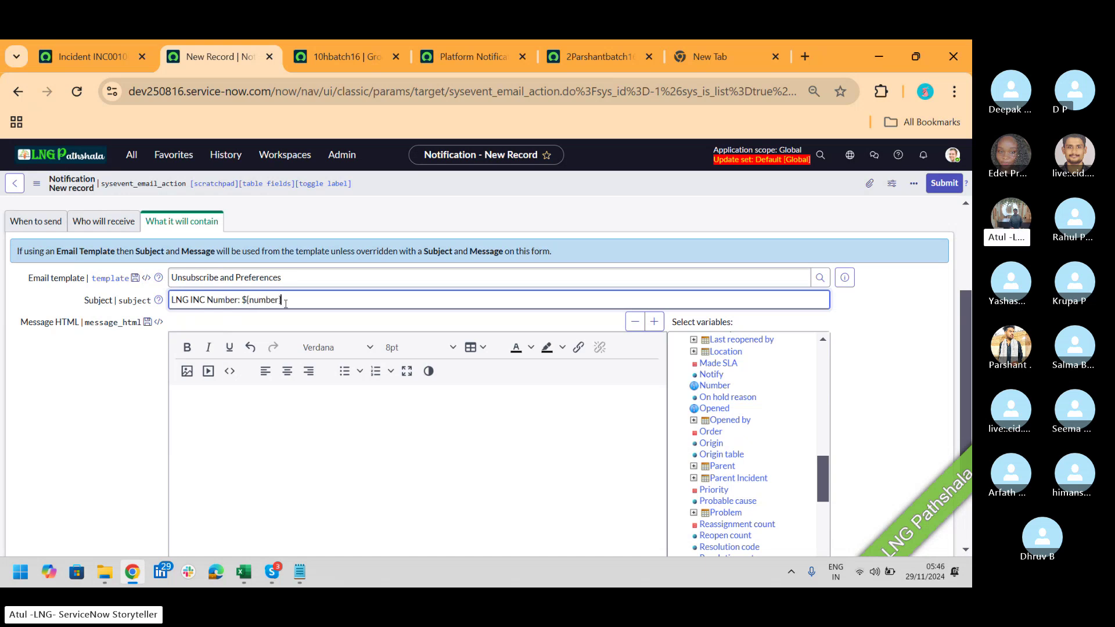
left_click_drag(287, 302, 211, 307)
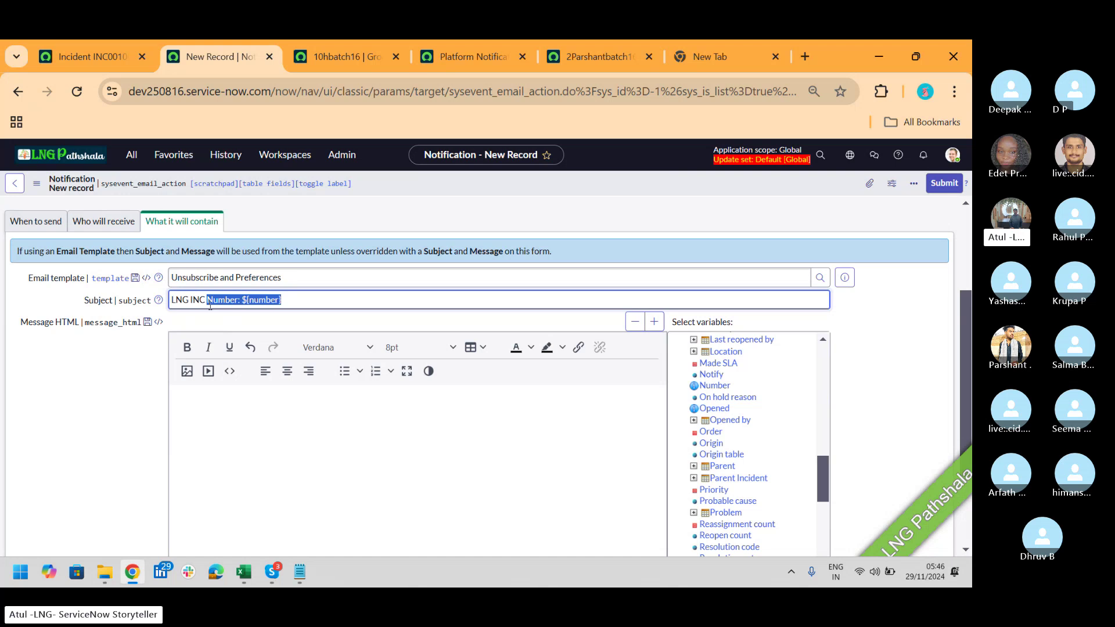
Step: Start the message with 'Hello' followed by the Caller variable
left_click(260, 403)
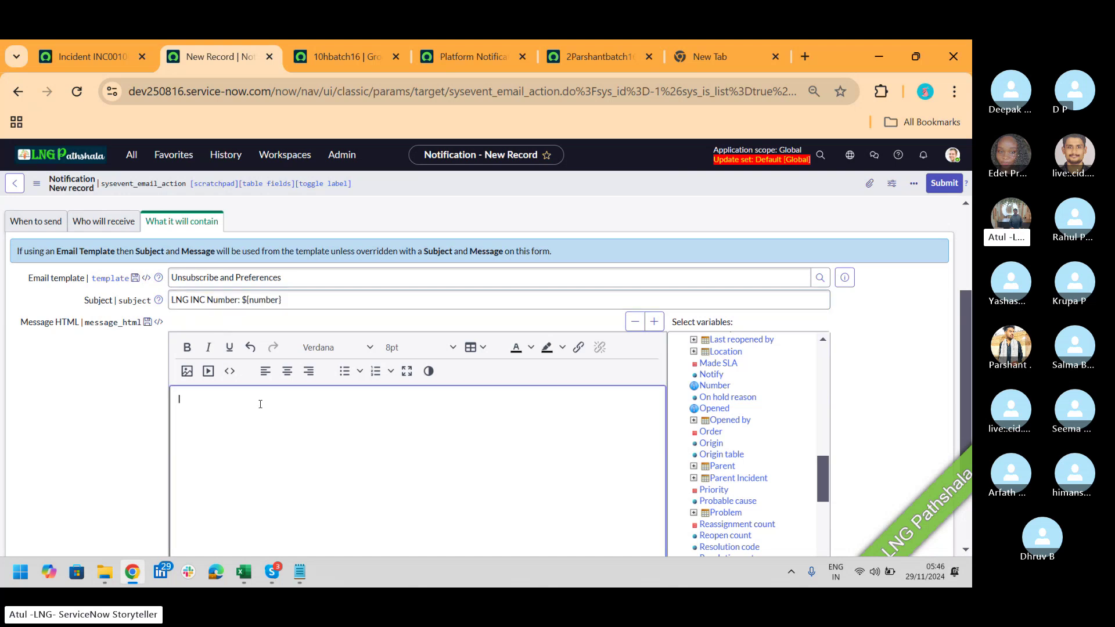
type("Hello")
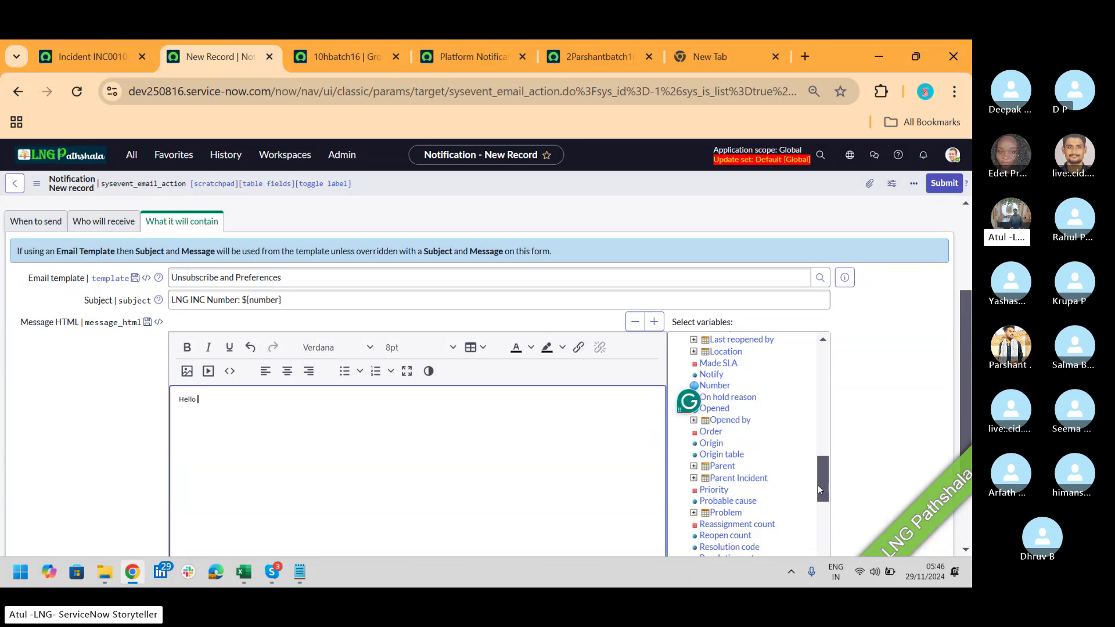
scroll(825, 474, "up", 1)
left_click_drag(825, 474, 832, 391)
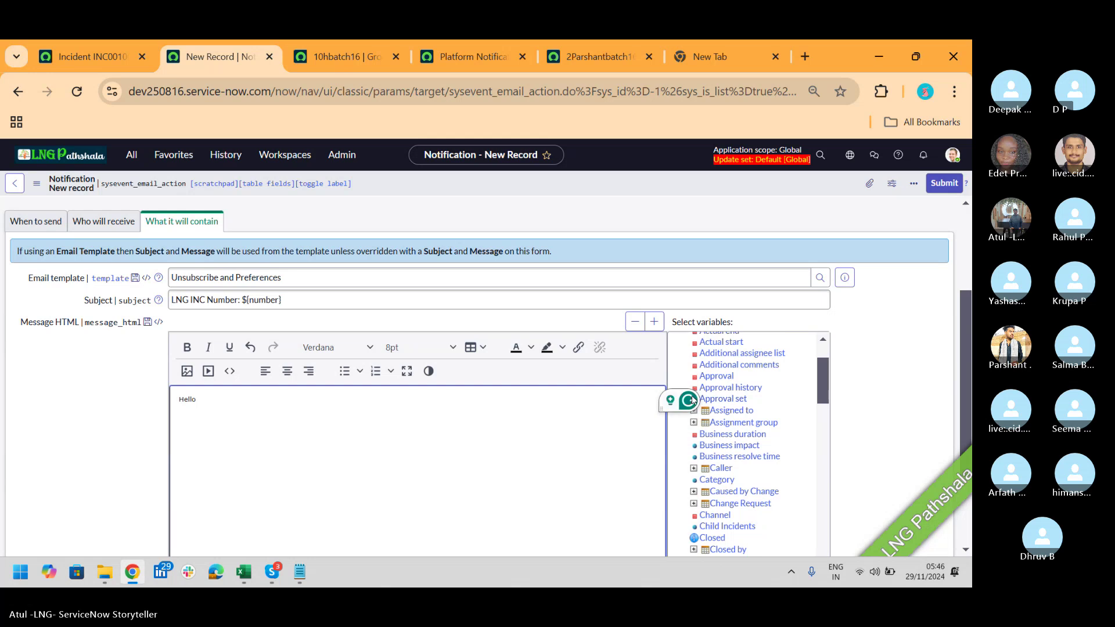
left_click_drag(690, 398, 936, 47)
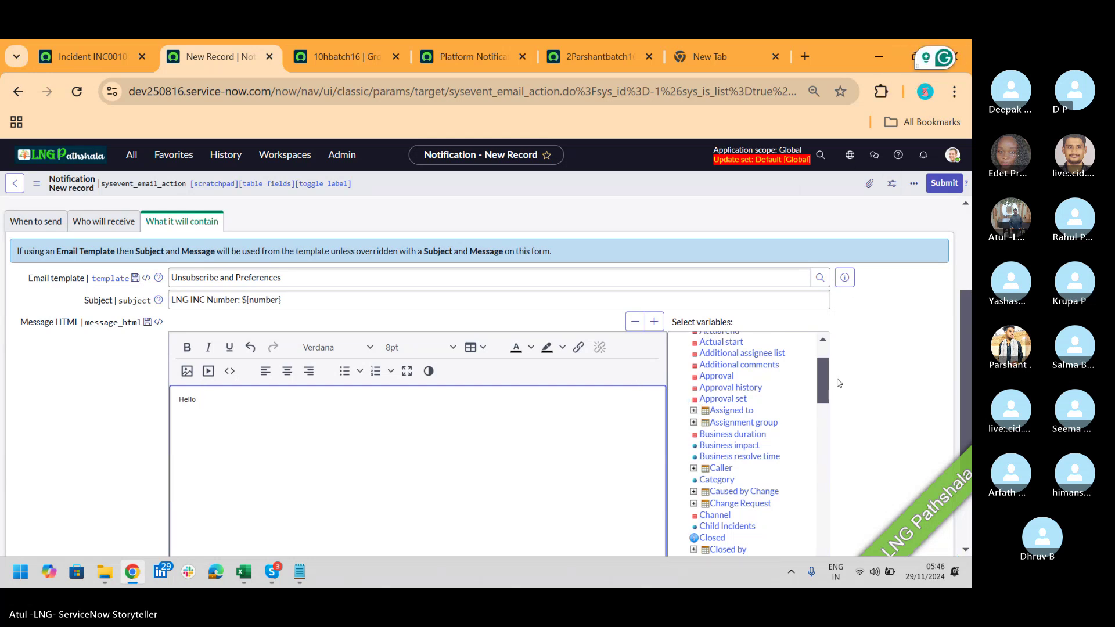
scroll(821, 384, "up", 2)
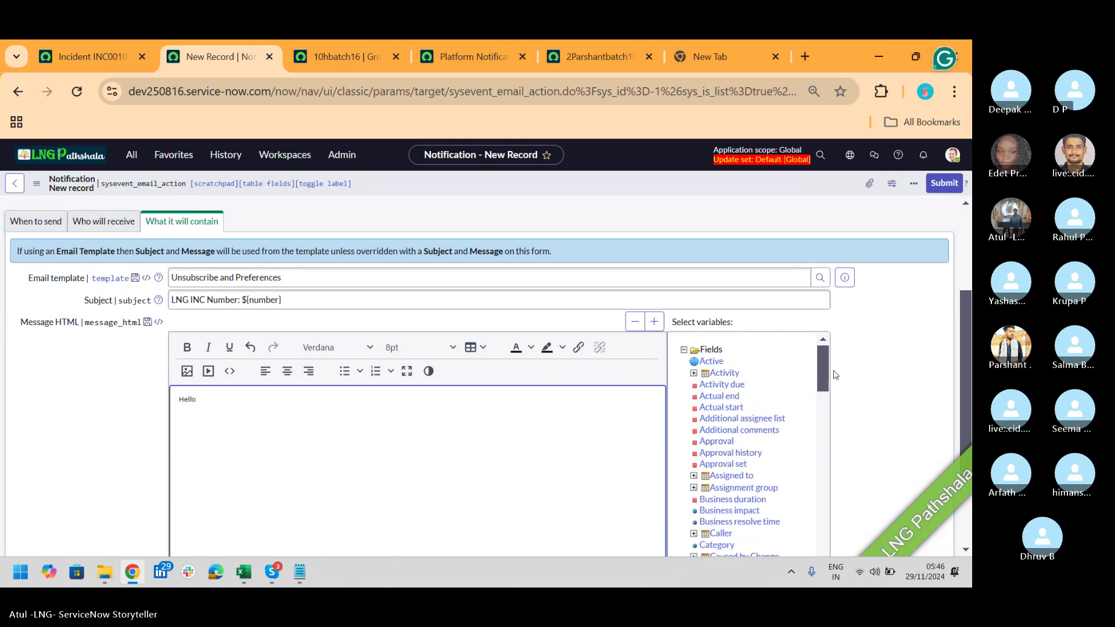
left_click_drag(717, 536, 380, 429)
left_click(720, 533)
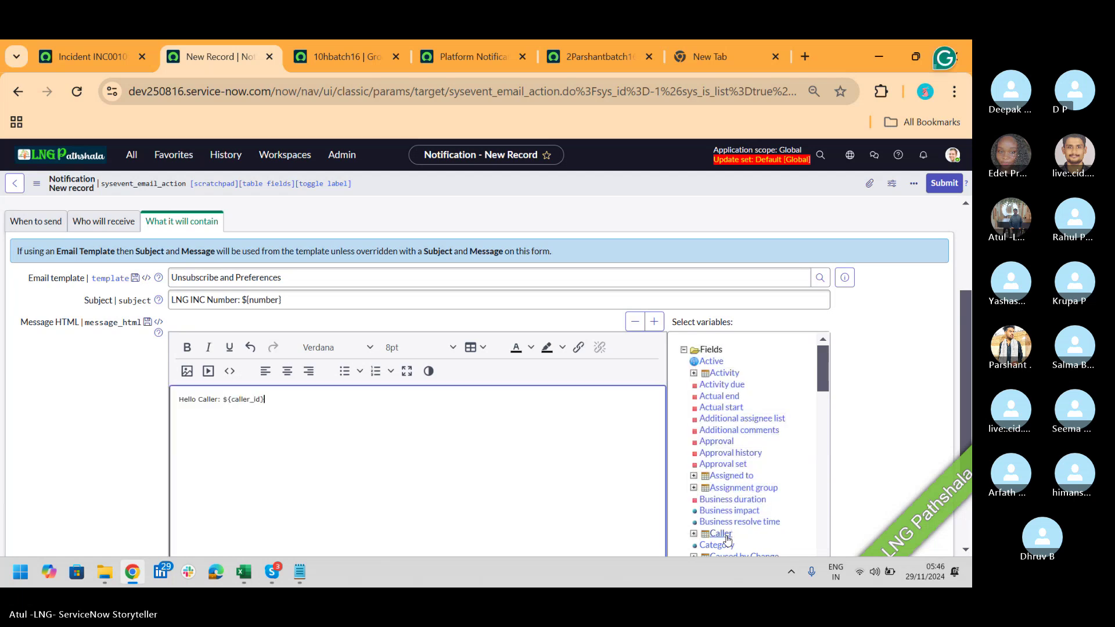
key("Return")
key("Return")
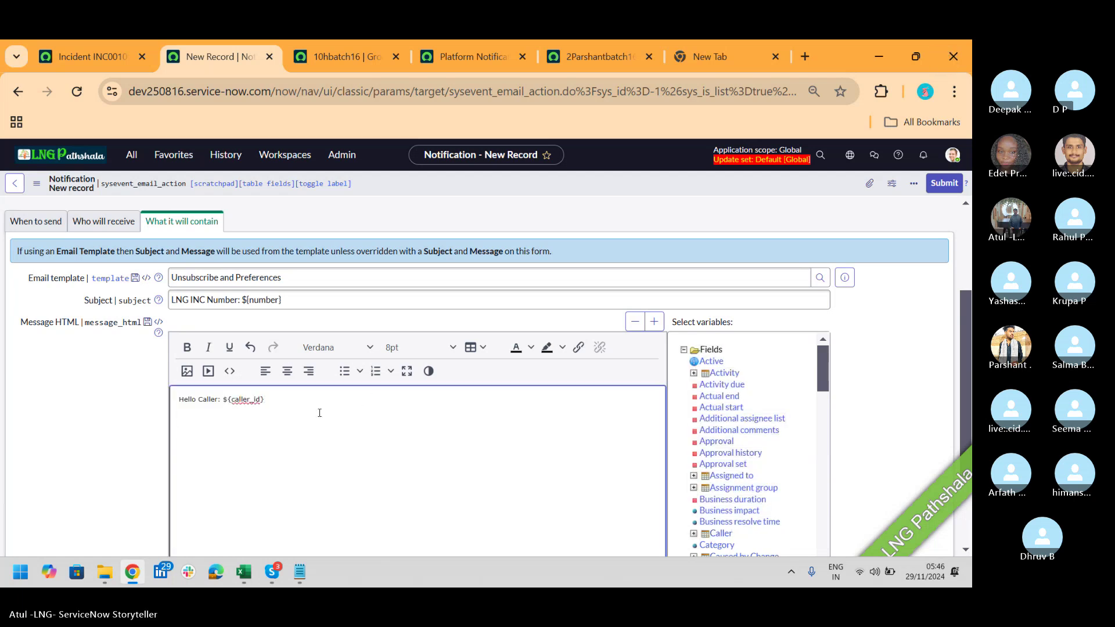
Step: Add the line 'Your Inident number ${number} is assigend to group' plus the Assignment group variable
type("Your Inident number")
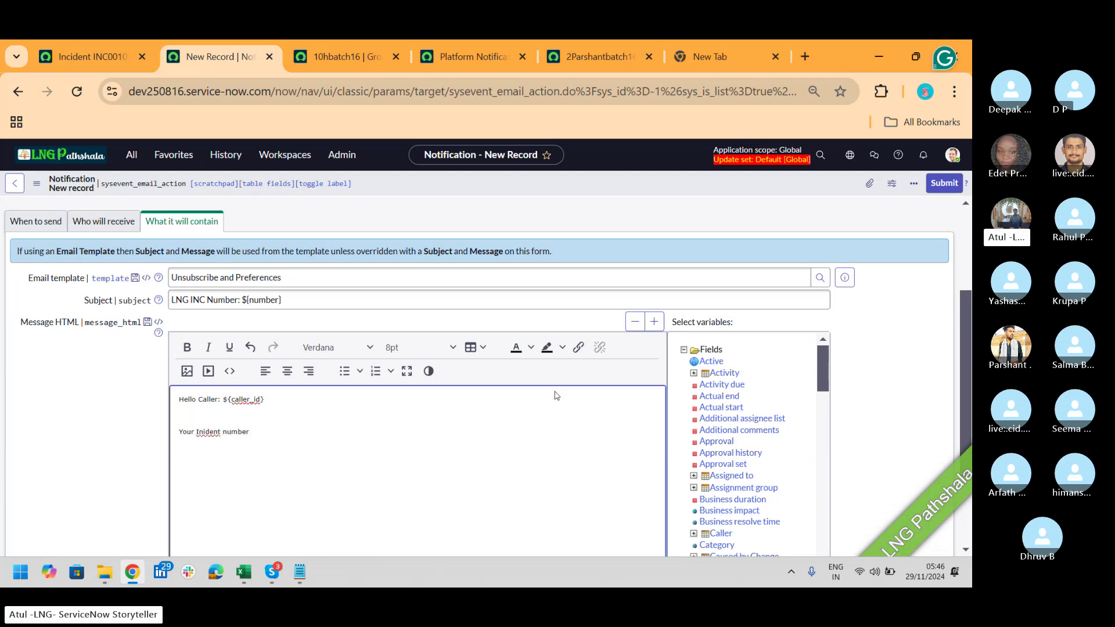
left_click(298, 301)
left_click_drag(298, 301, 241, 301)
key("ctrl+c")
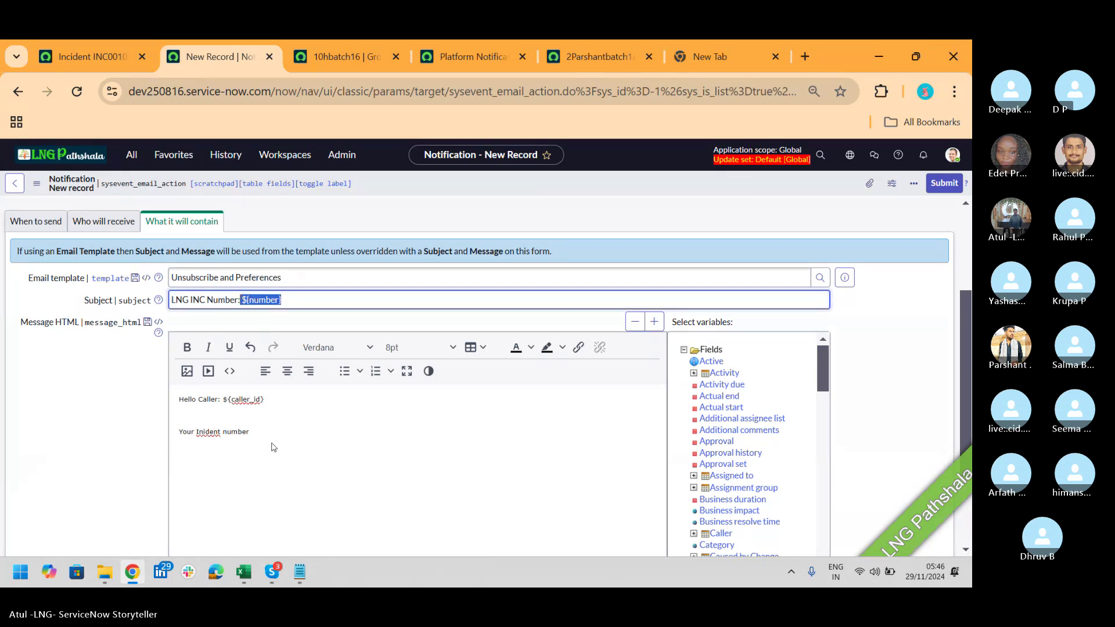
left_click(274, 447)
key("ctrl+v")
type("is ")
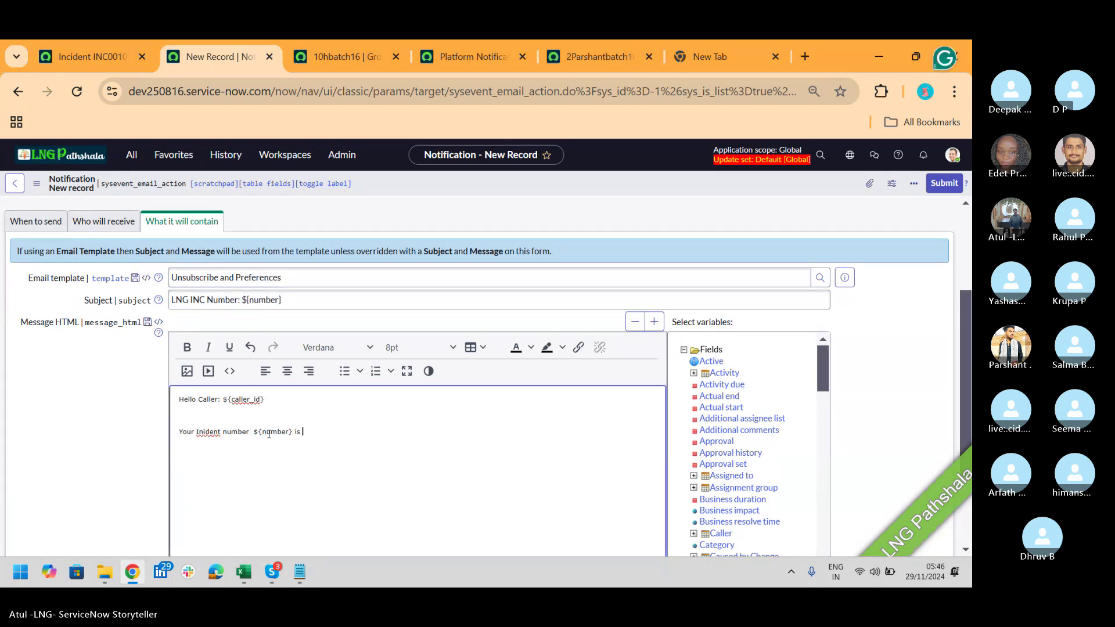
type("assigend to g")
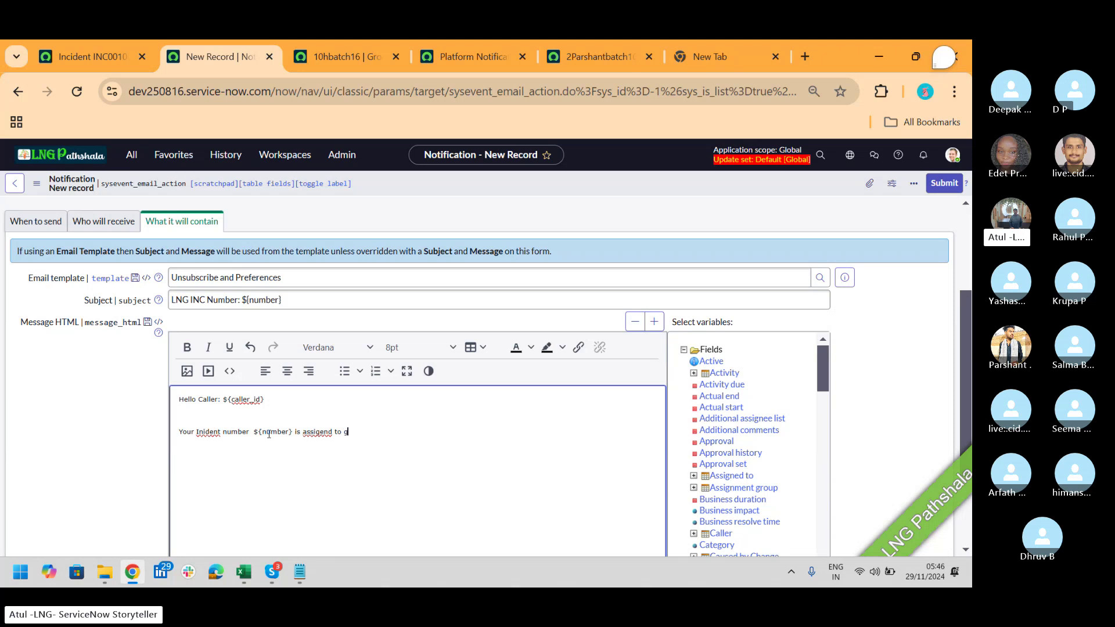
type("roup")
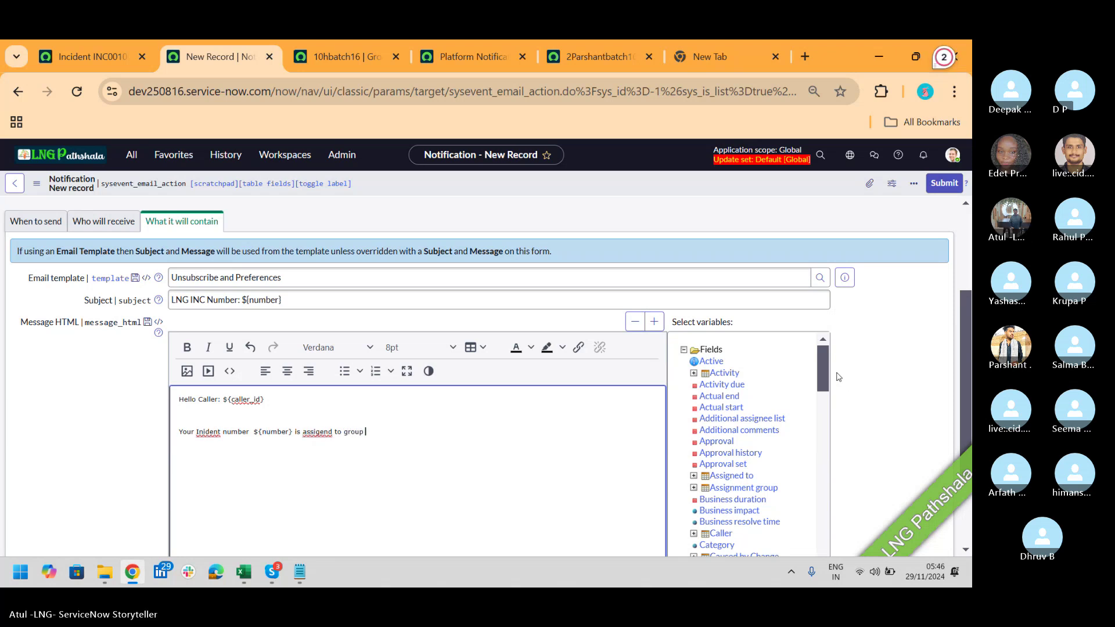
left_click(746, 488)
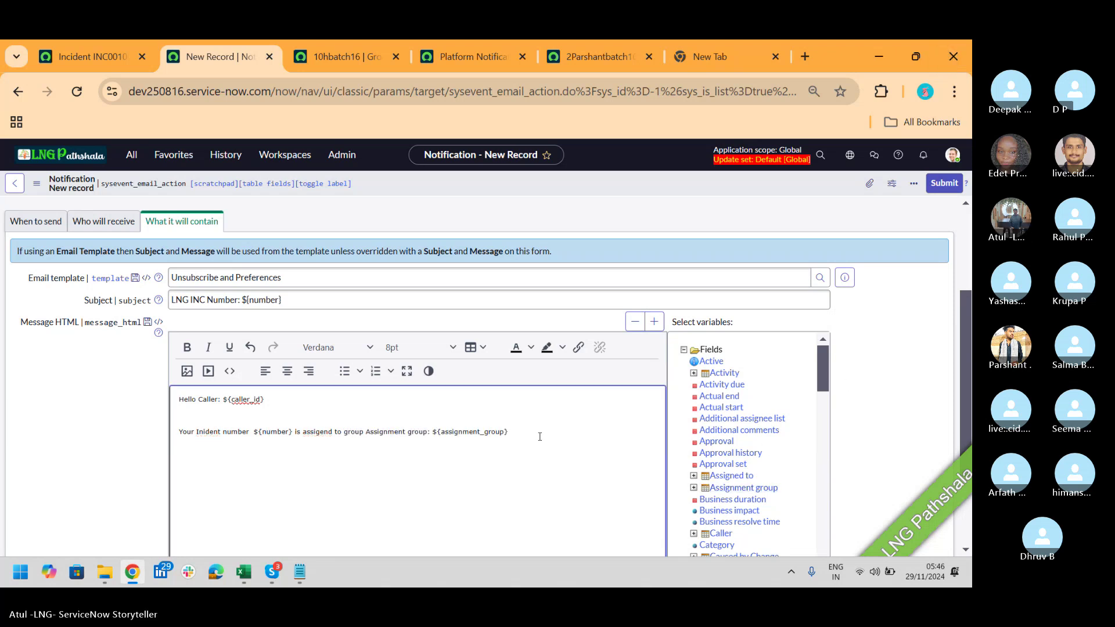
Step: Close the message with 'Thanks' and save the notification
key("Return")
key("Return")
type("Thak")
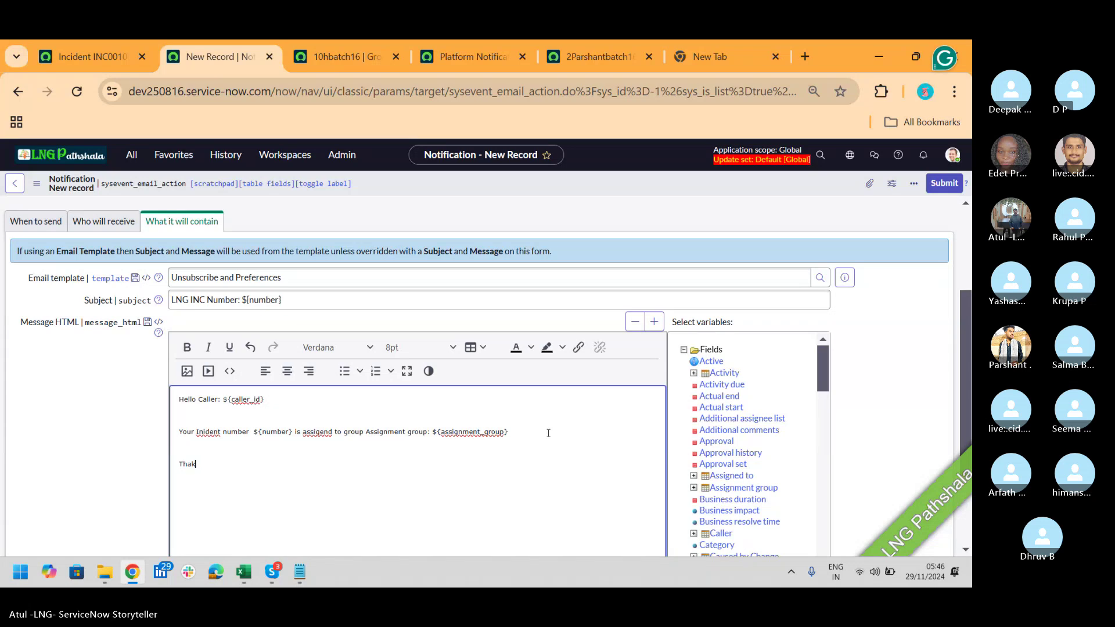
key("BackSpace")
type("nks")
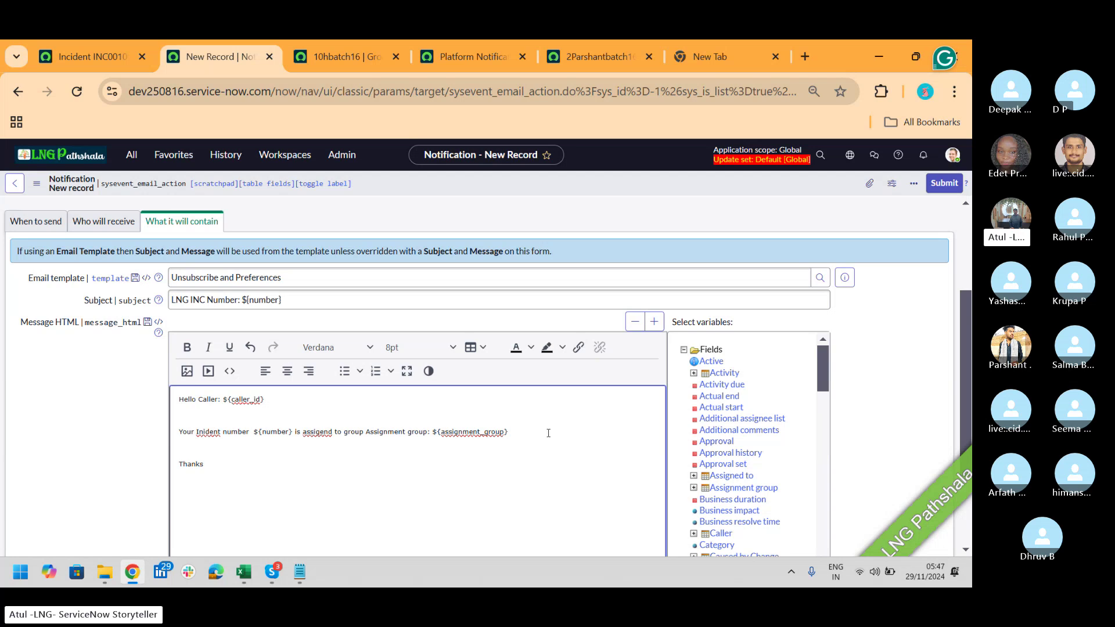
right_click(859, 188)
left_click(865, 195)
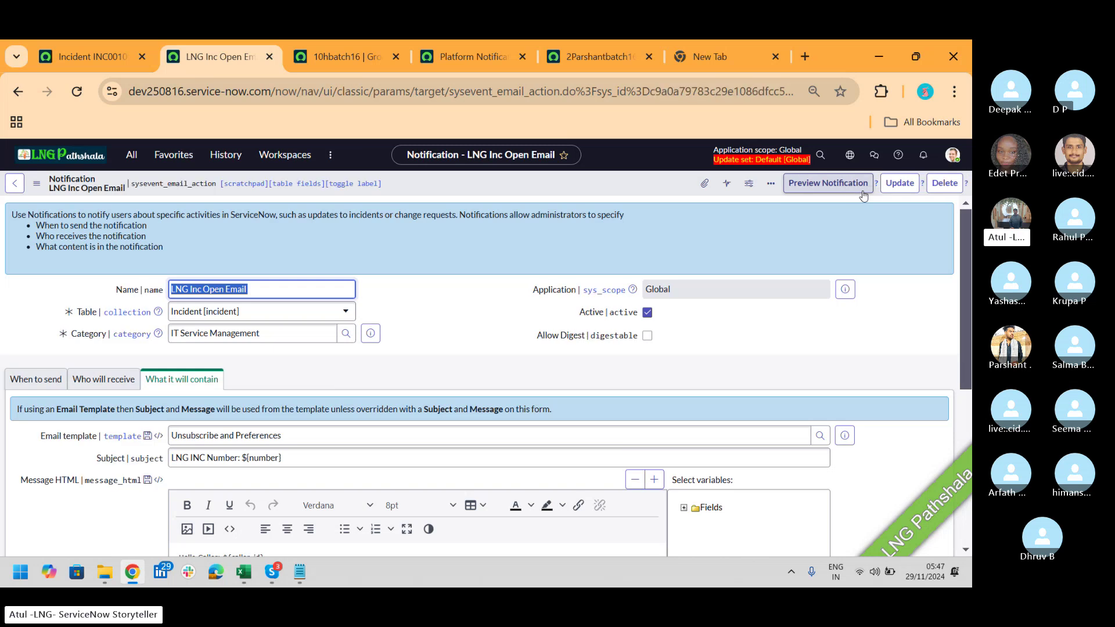
Step: Preview the saved notification and expand its full recipient list
left_click(838, 188)
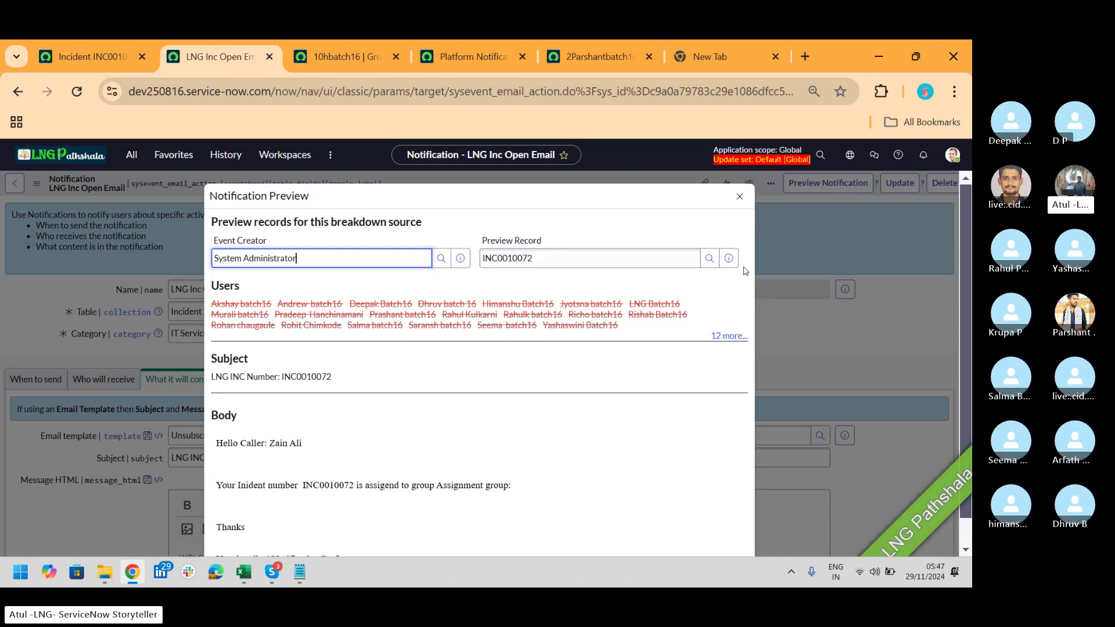
left_click_drag(967, 249, 970, 312)
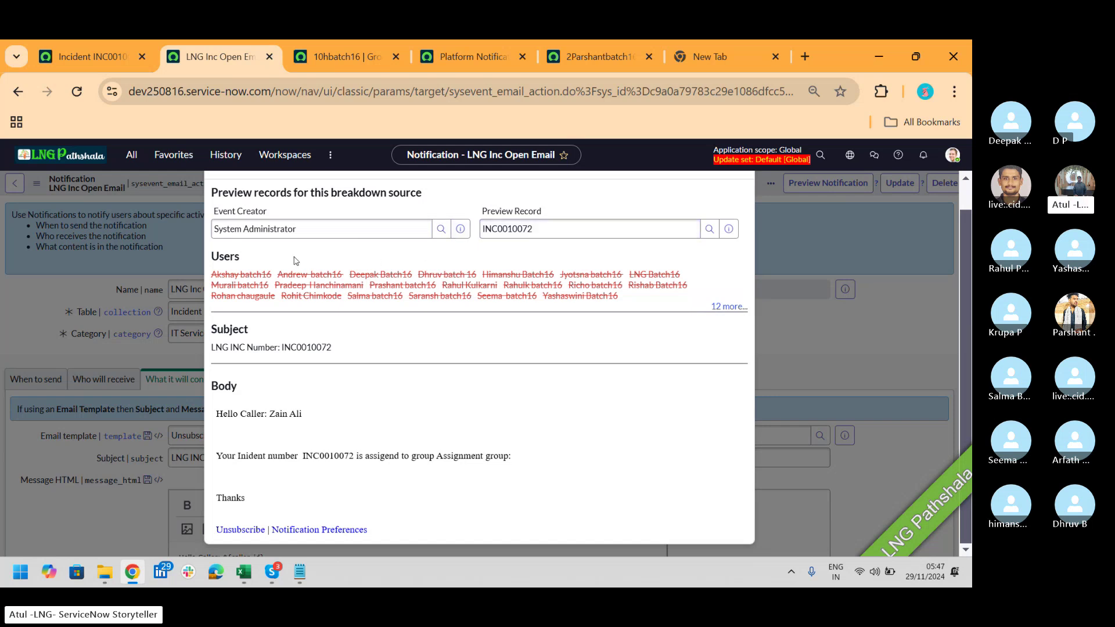
mouse_move(289, 280)
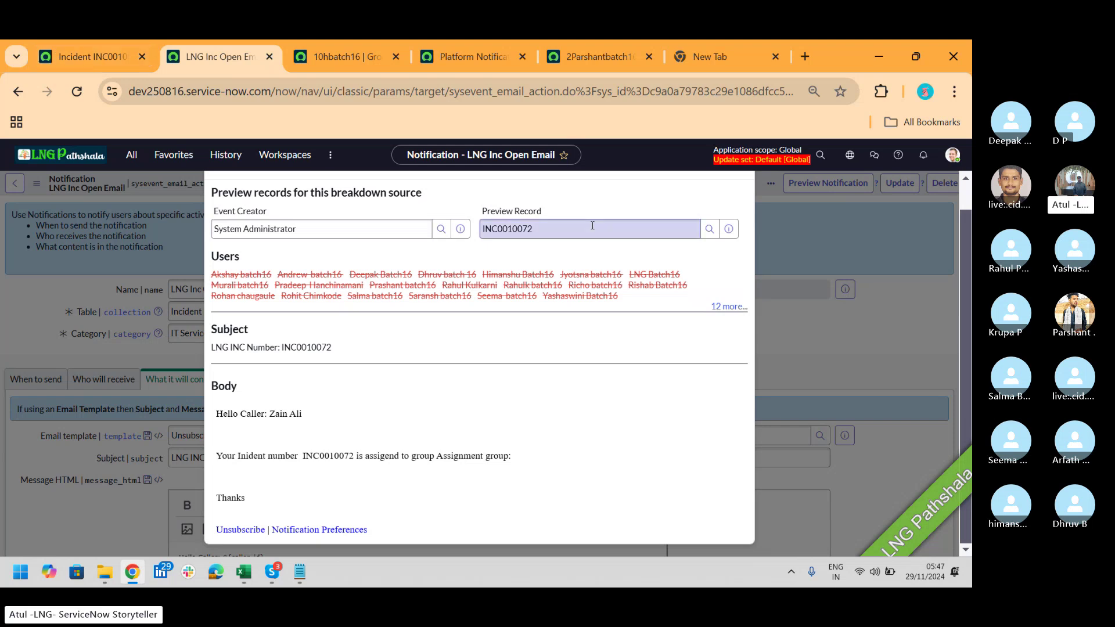
left_click(733, 308)
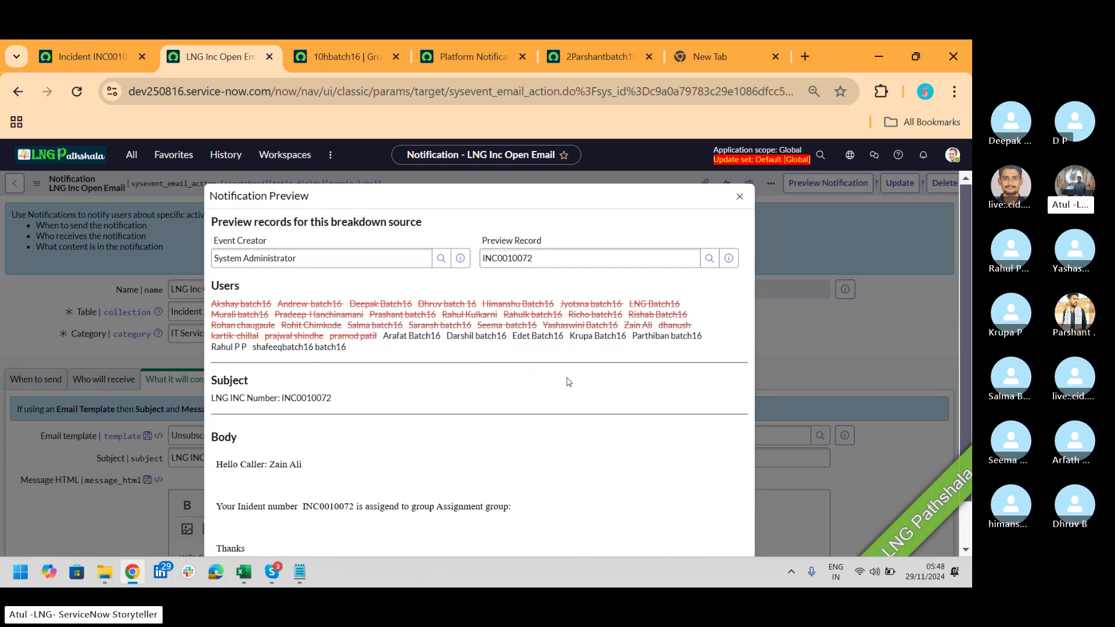
double_click(300, 397)
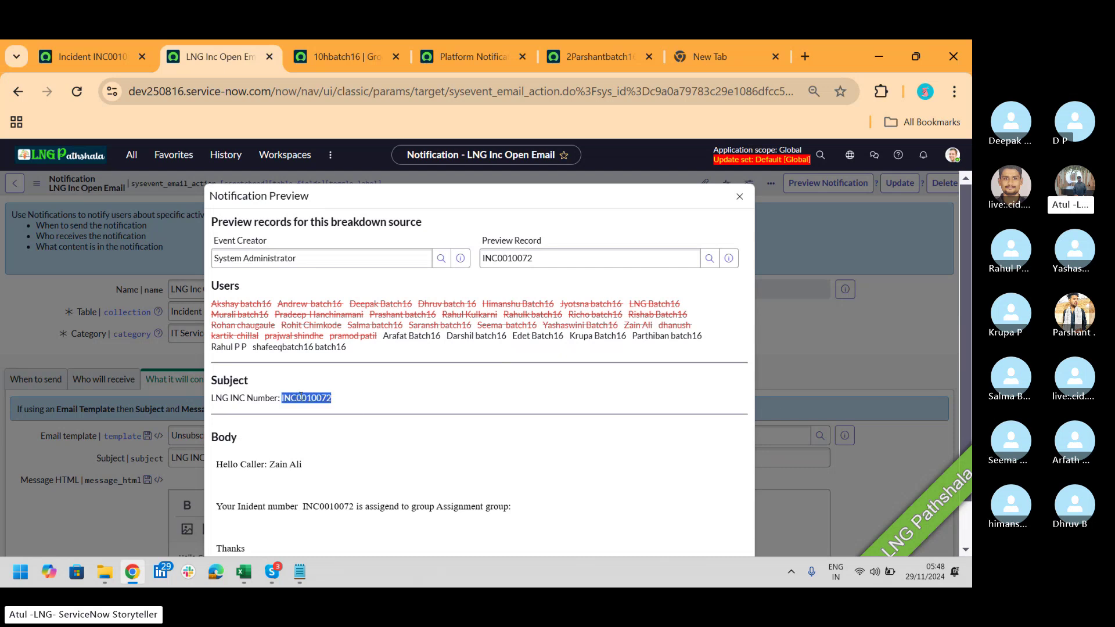
double_click(293, 464)
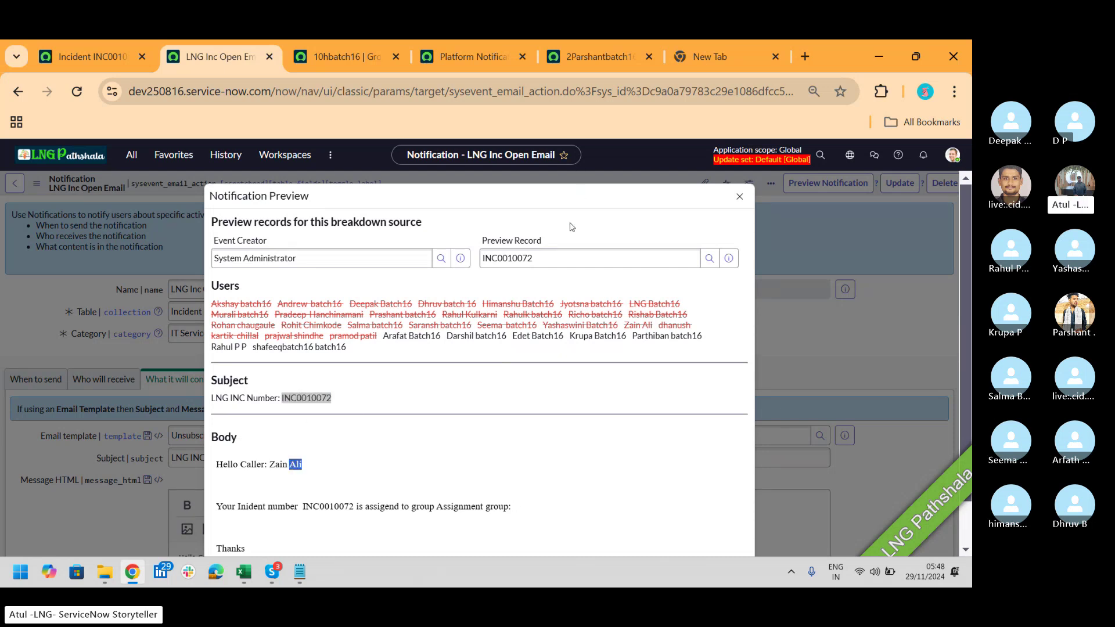
Step: Render the preview for incident INC0000004, then close it
left_click(550, 259)
double_click(550, 259)
type("in")
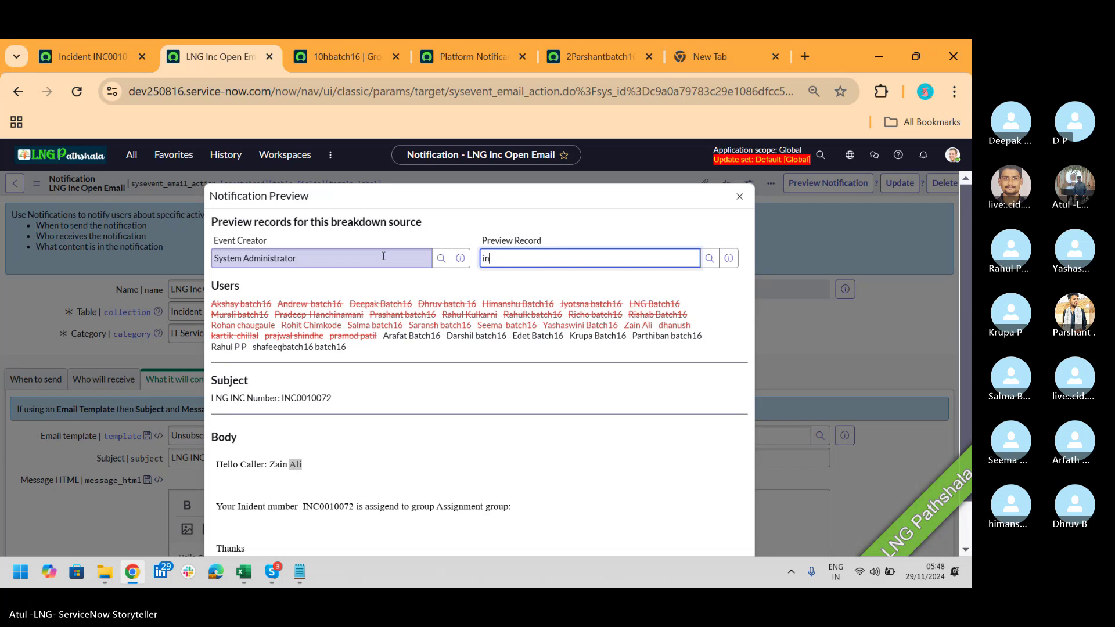
type("c")
left_click(525, 325)
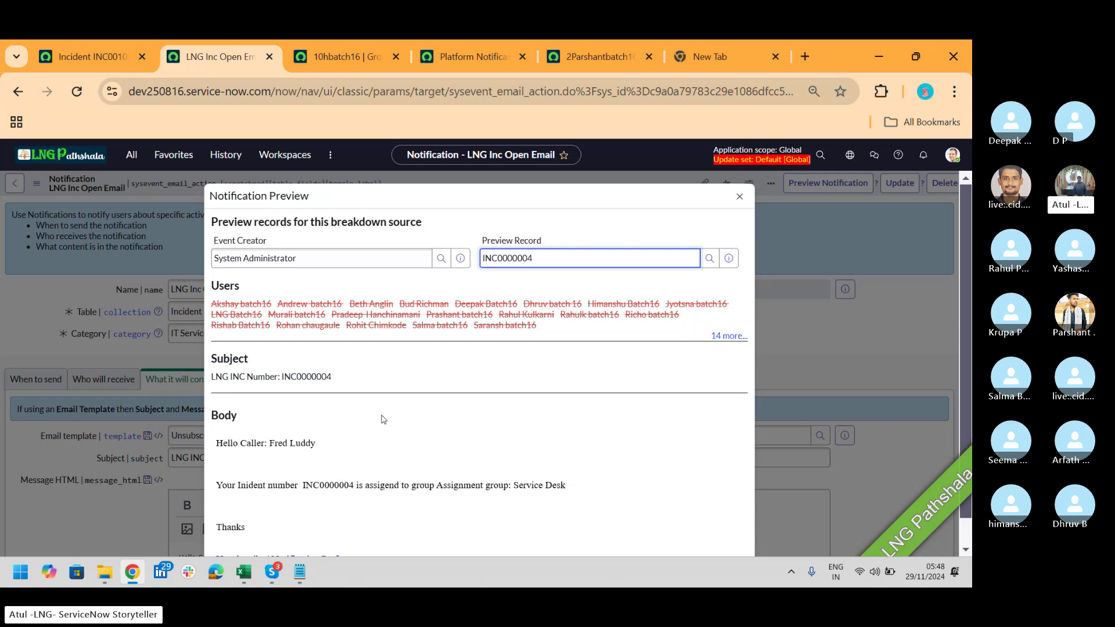
left_click_drag(551, 327, 212, 304)
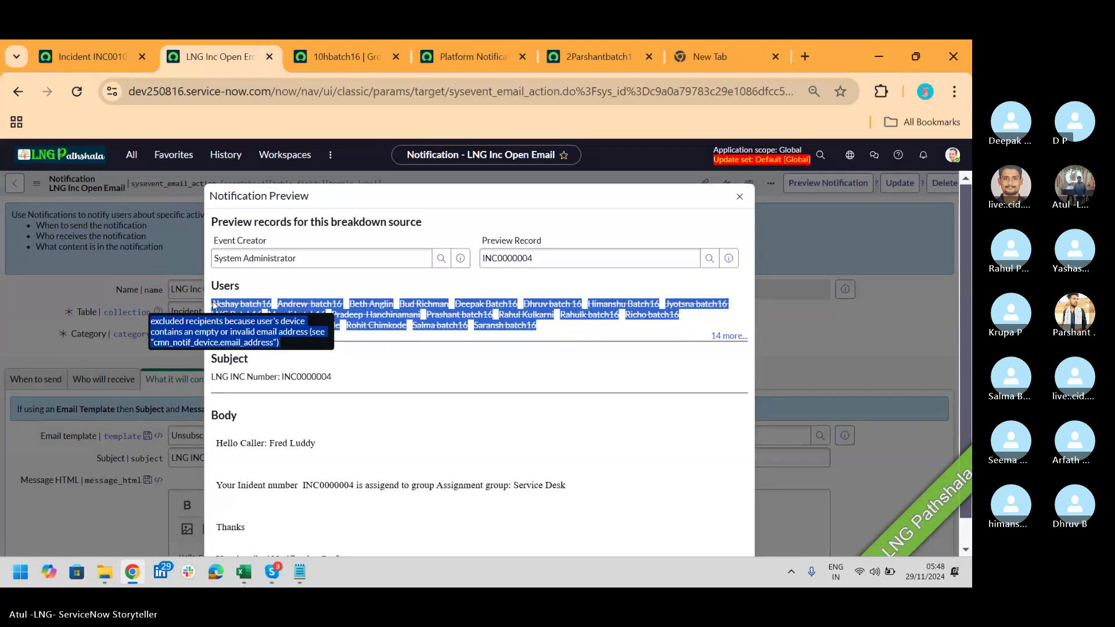
left_click(739, 198)
left_click(103, 379)
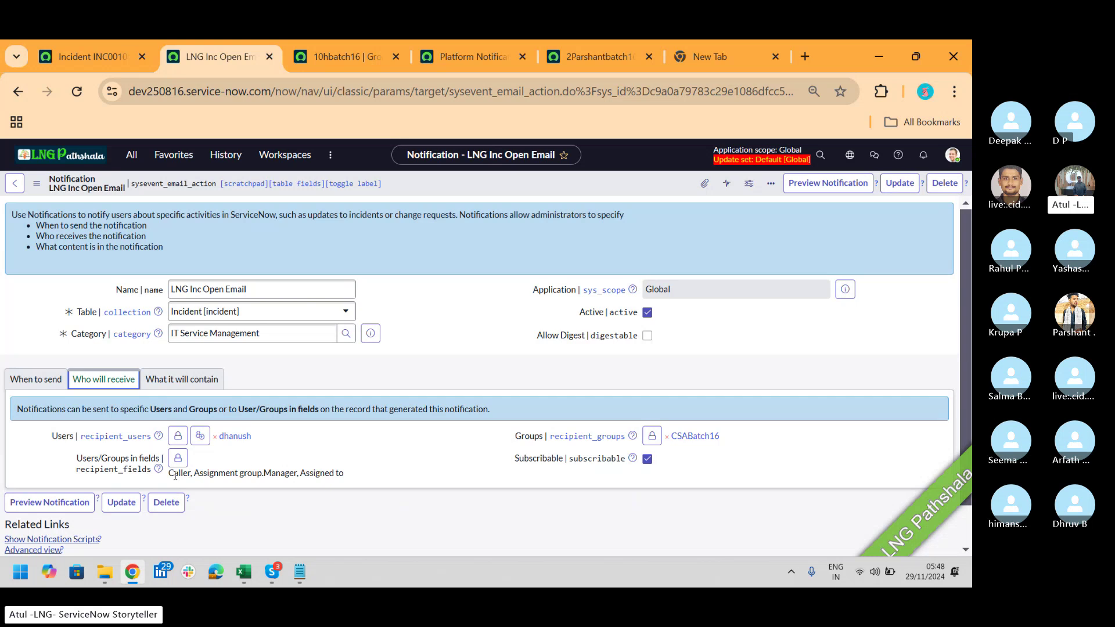
Step: Check the Caller, Assignment group.Manager and Assigned to recipients, then return from Skype to the form
left_click_drag(170, 475, 353, 478)
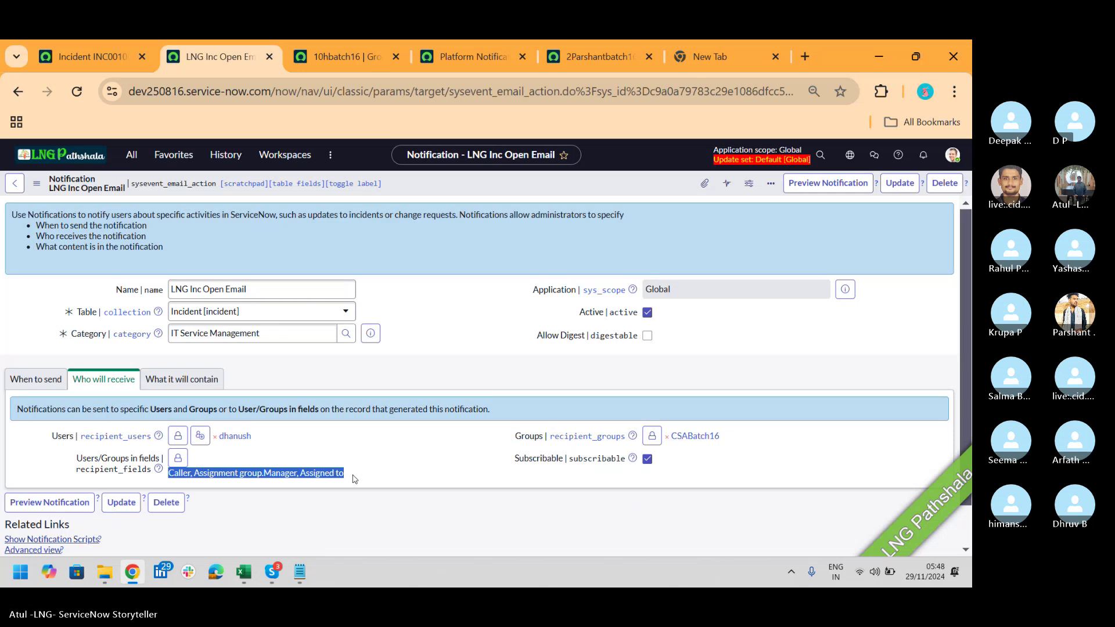
key("alt+Tab")
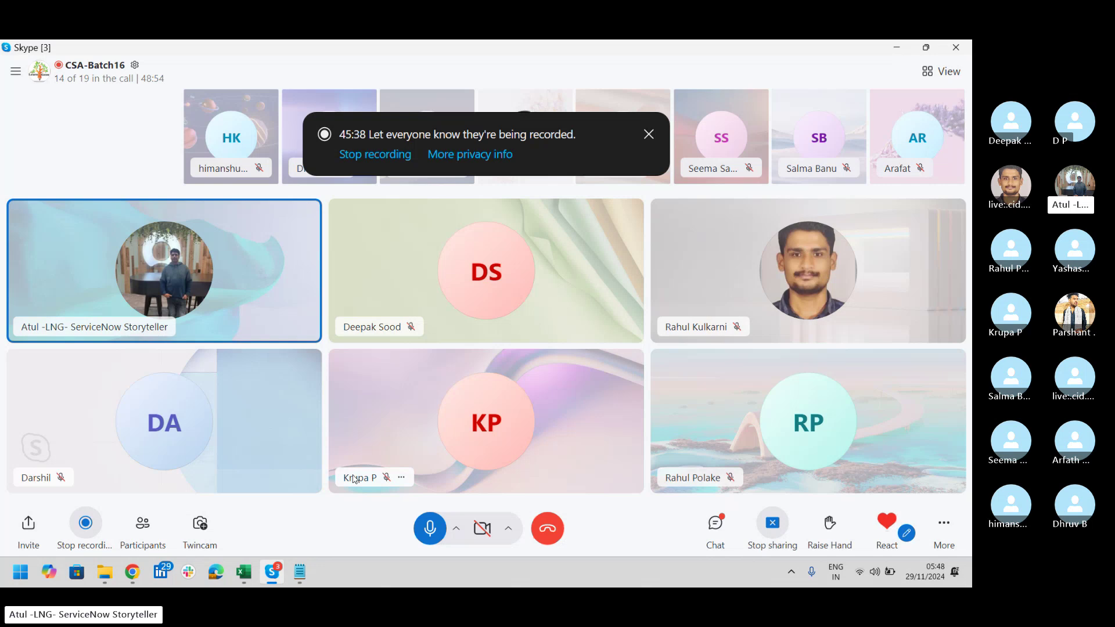
key("alt+Tab")
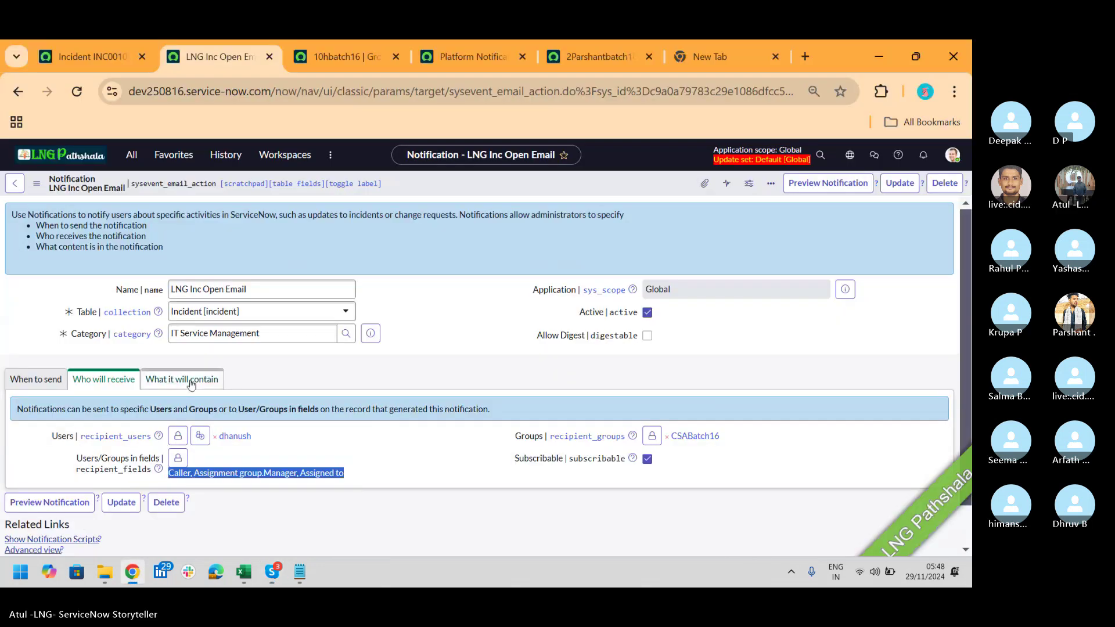
left_click(187, 380)
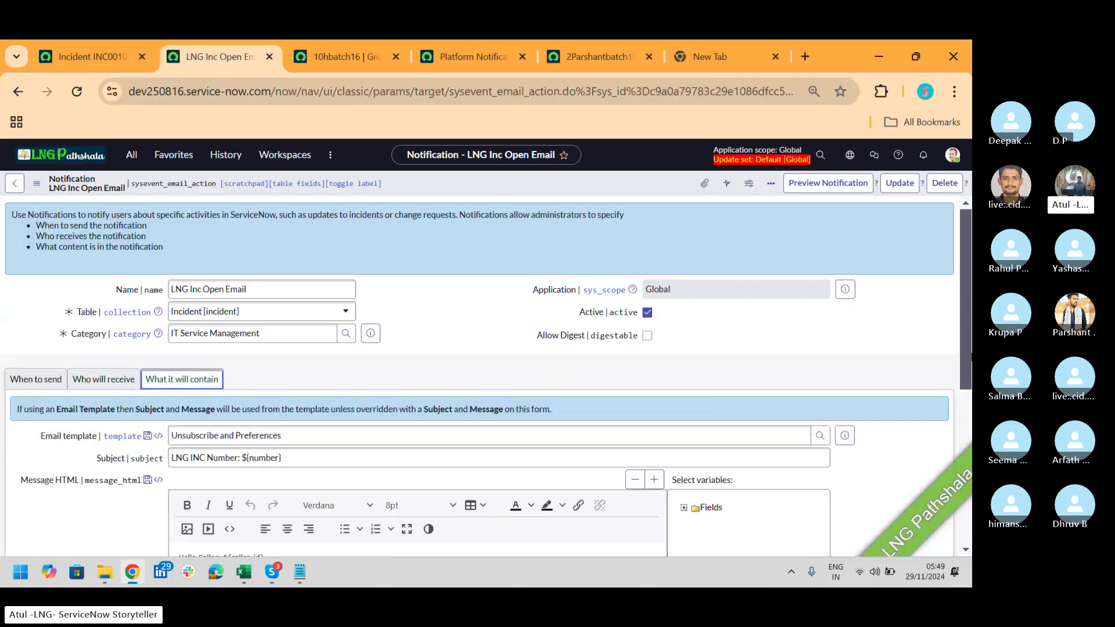
Step: Compare the notification's preview with the incident email's preview, then close it
scroll(967, 308, "down", 5)
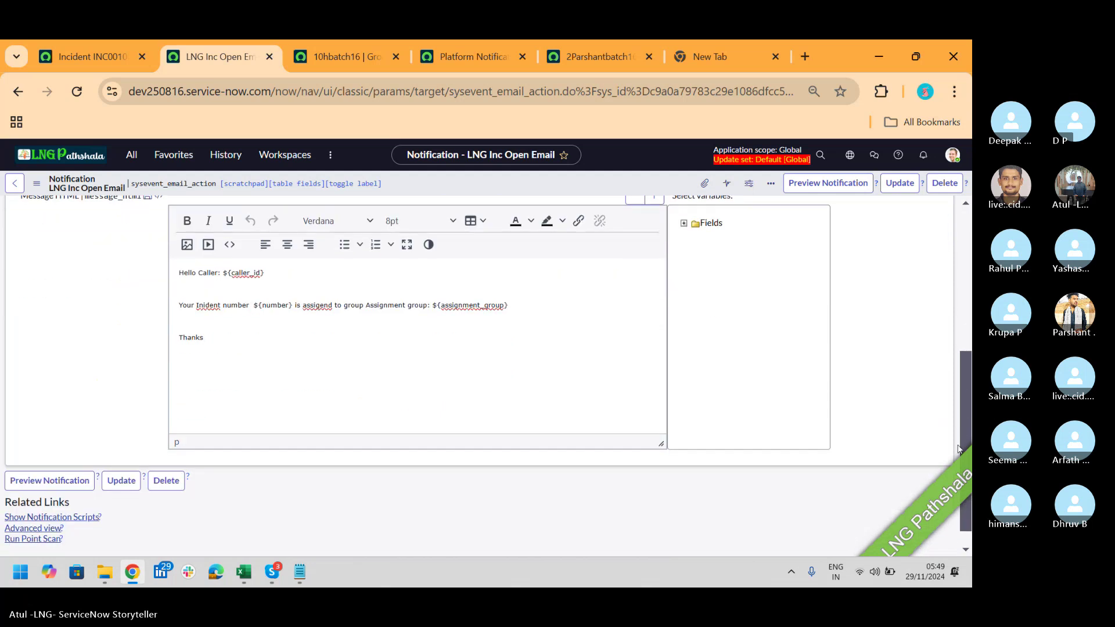
left_click(230, 359)
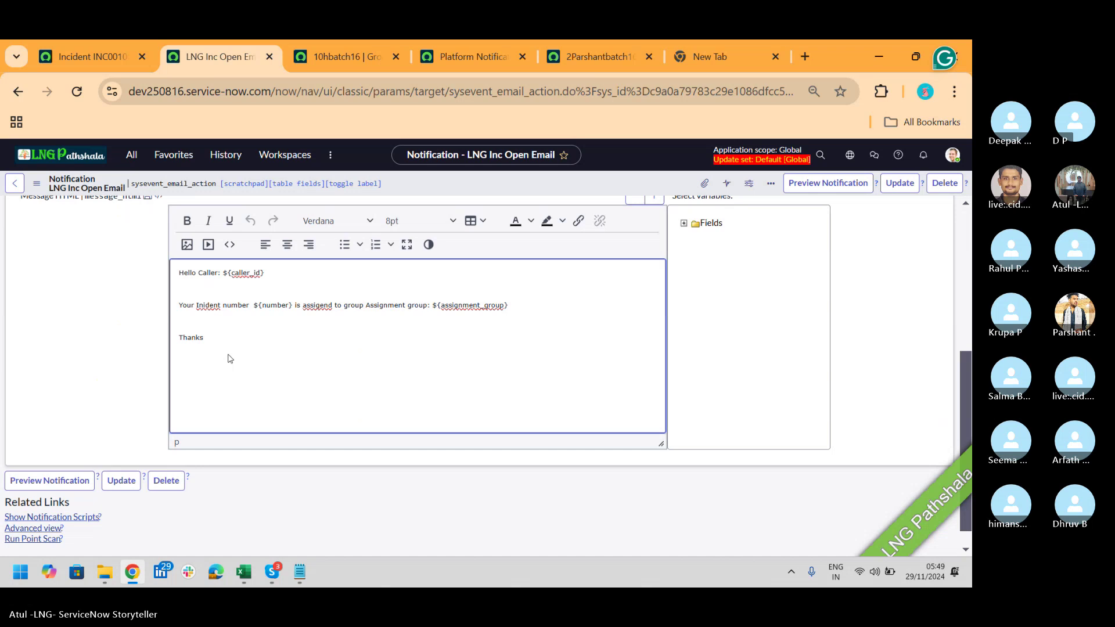
left_click(99, 56)
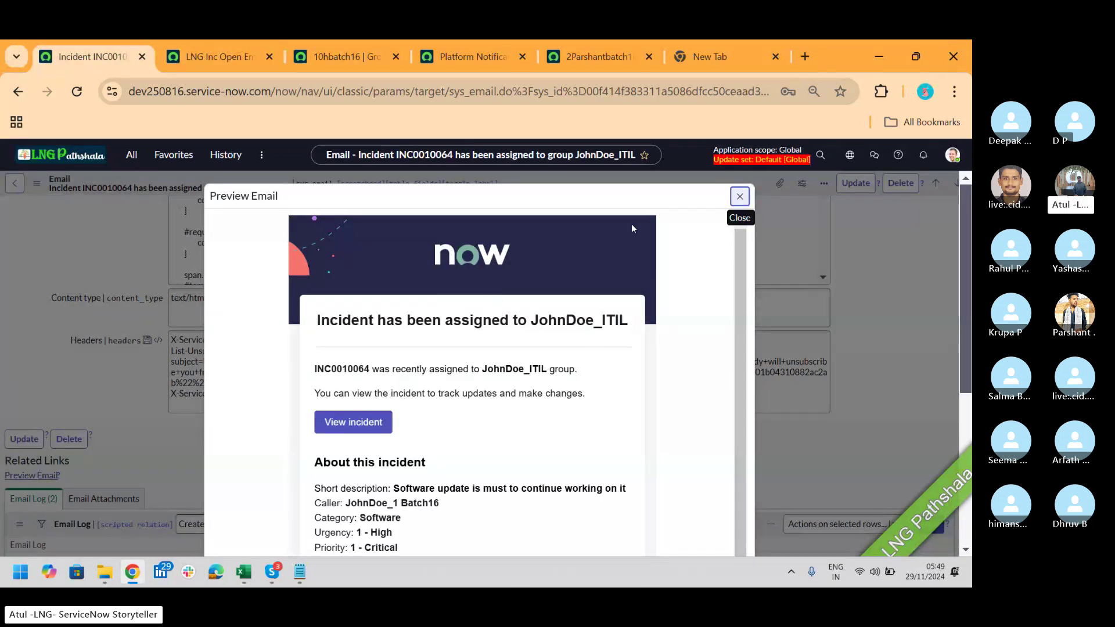
left_click(236, 55)
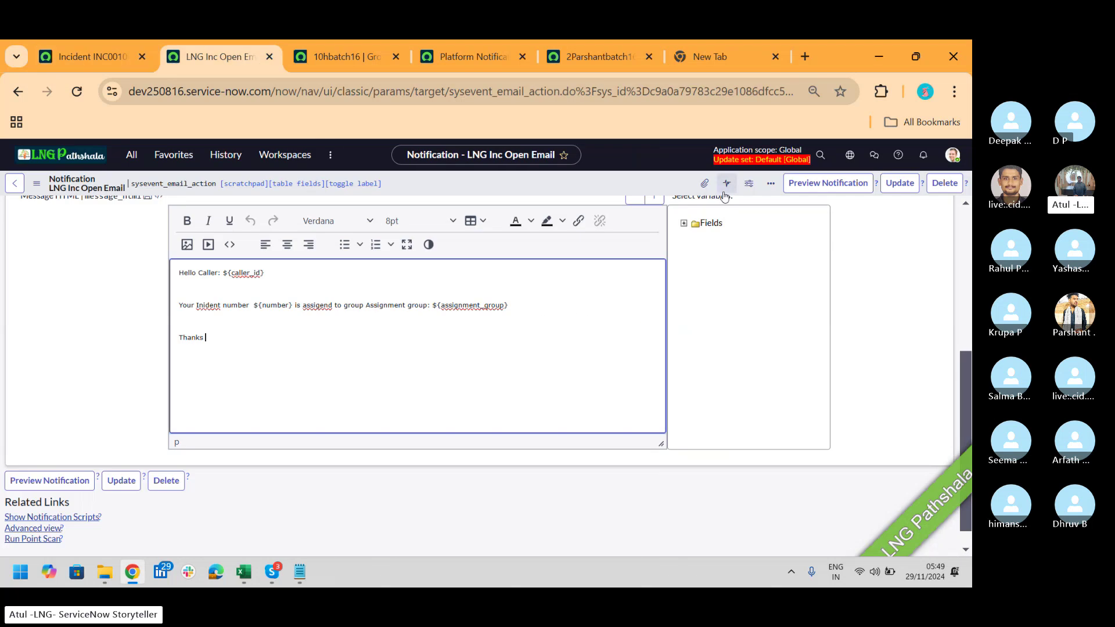
left_click(811, 189)
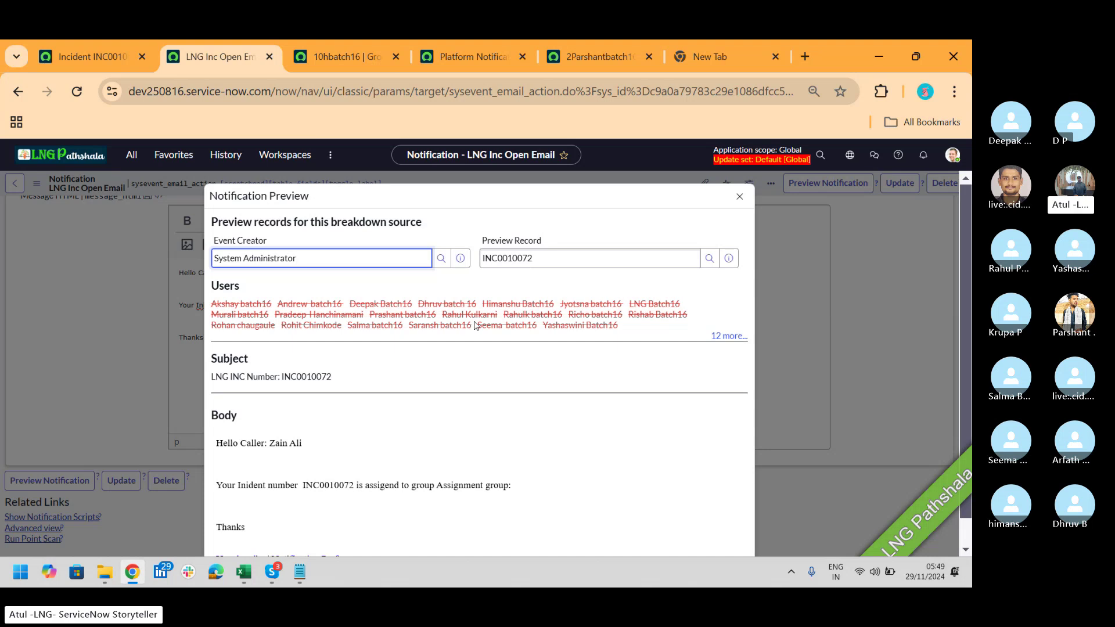
left_click(85, 55)
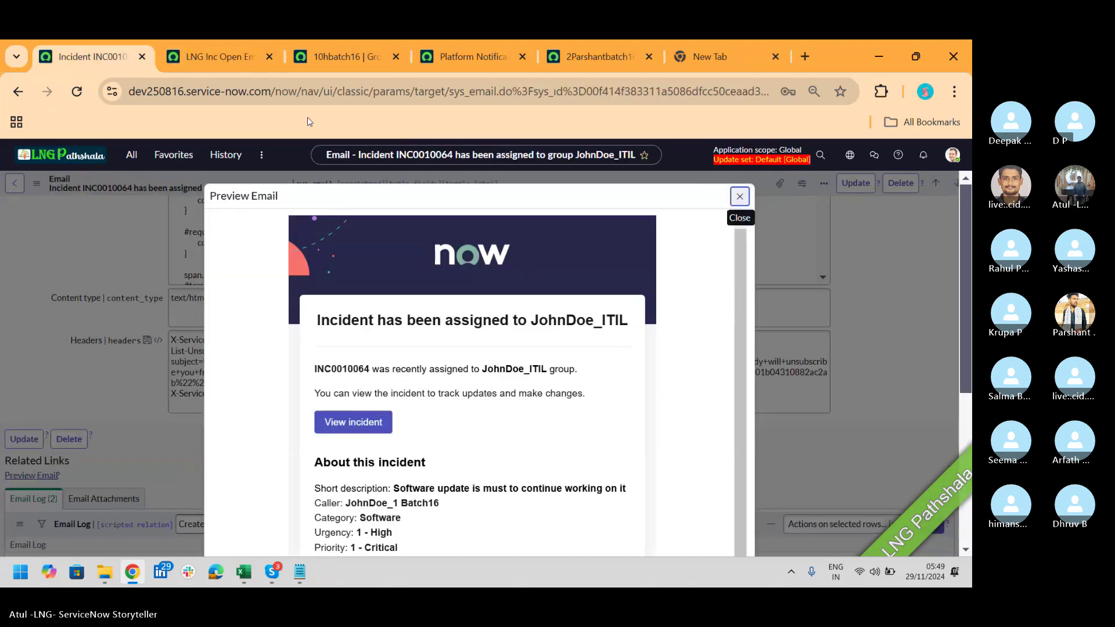
left_click(226, 59)
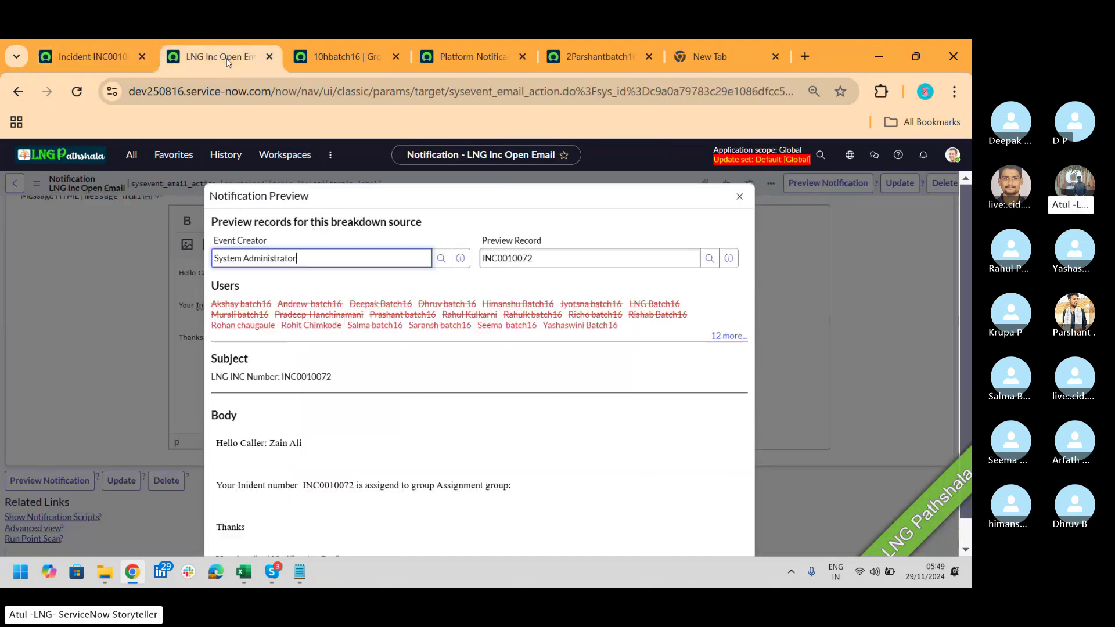
left_click(741, 196)
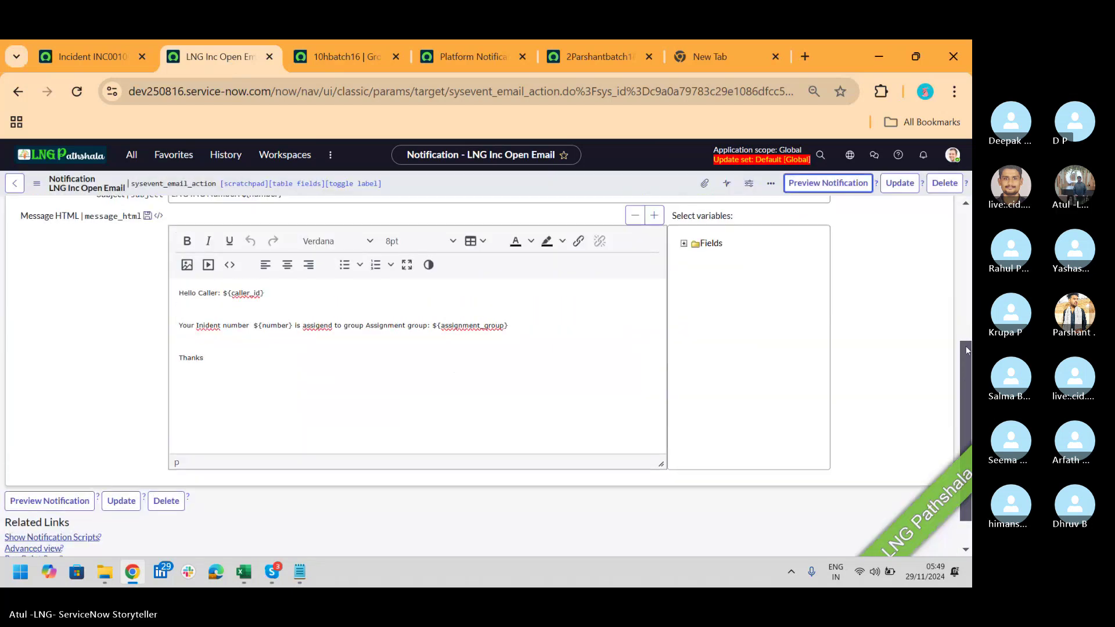
Step: Show the summary of the Unsubscribe and Preferences email template
scroll(288, 307, "up", 3)
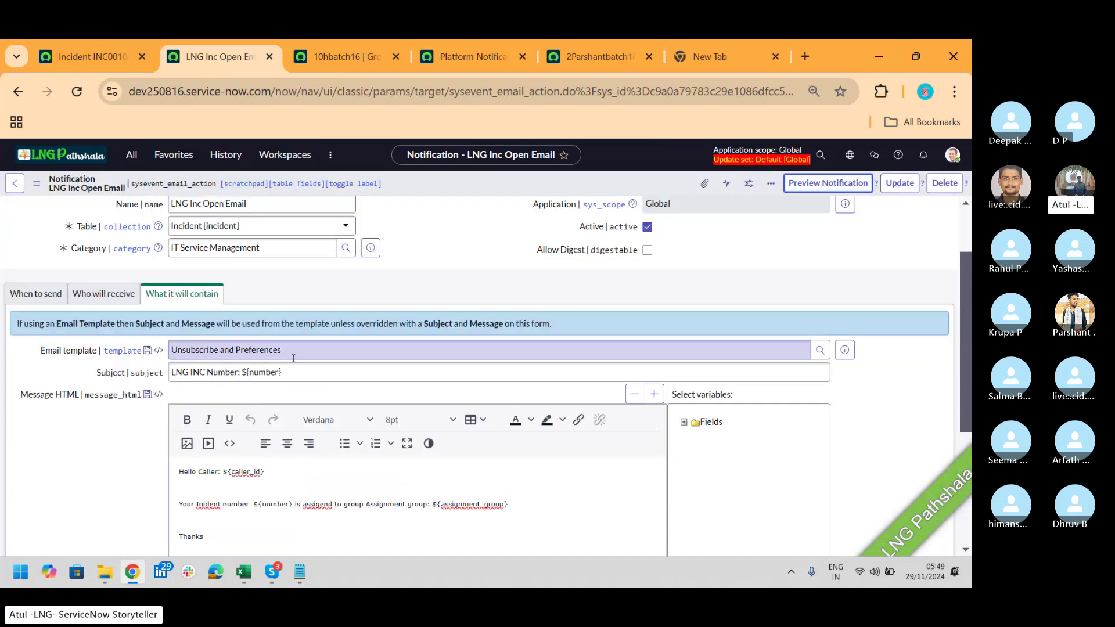
left_click_drag(299, 351, 155, 352)
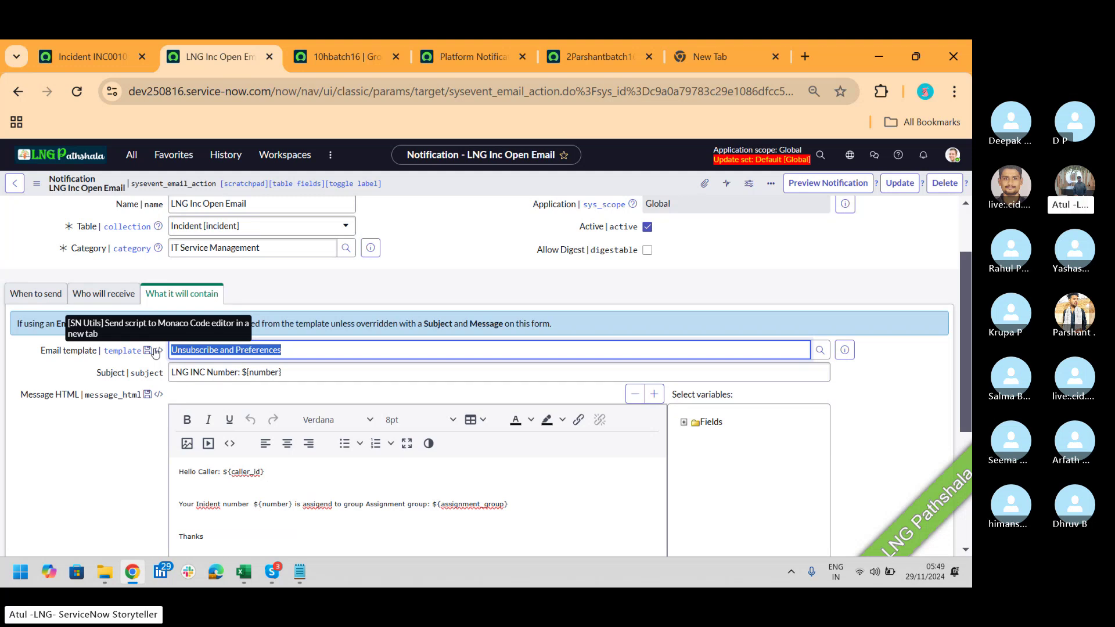
left_click(845, 352)
left_click(846, 351)
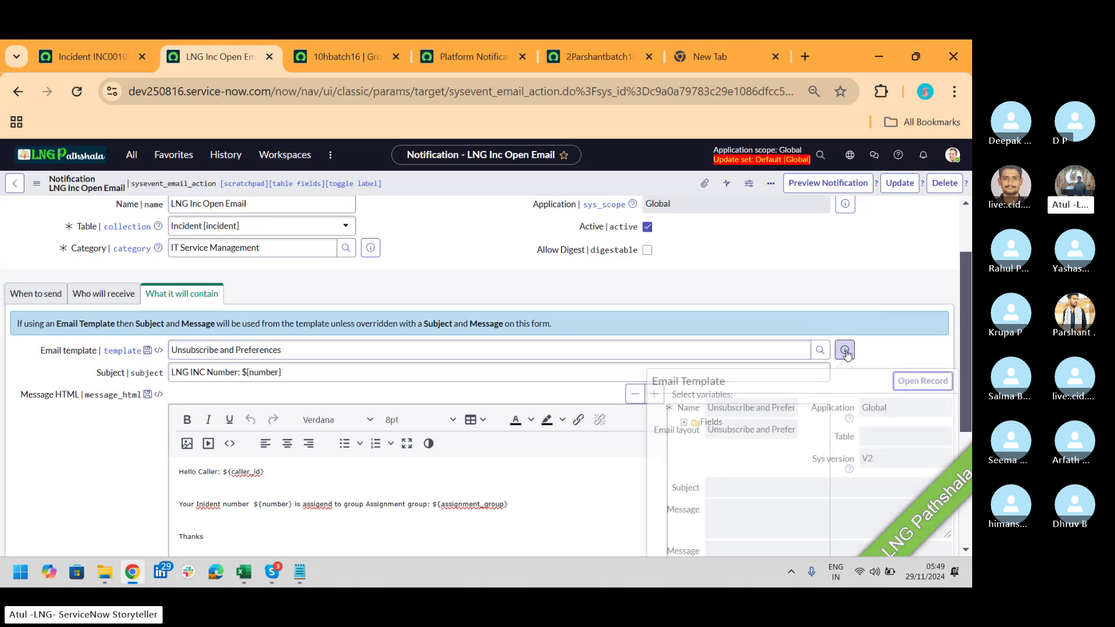
Step: Open the template in its own tab, then open the Incident assigned to my group notification and its Employee notification template
left_click(939, 383, "ctrl")
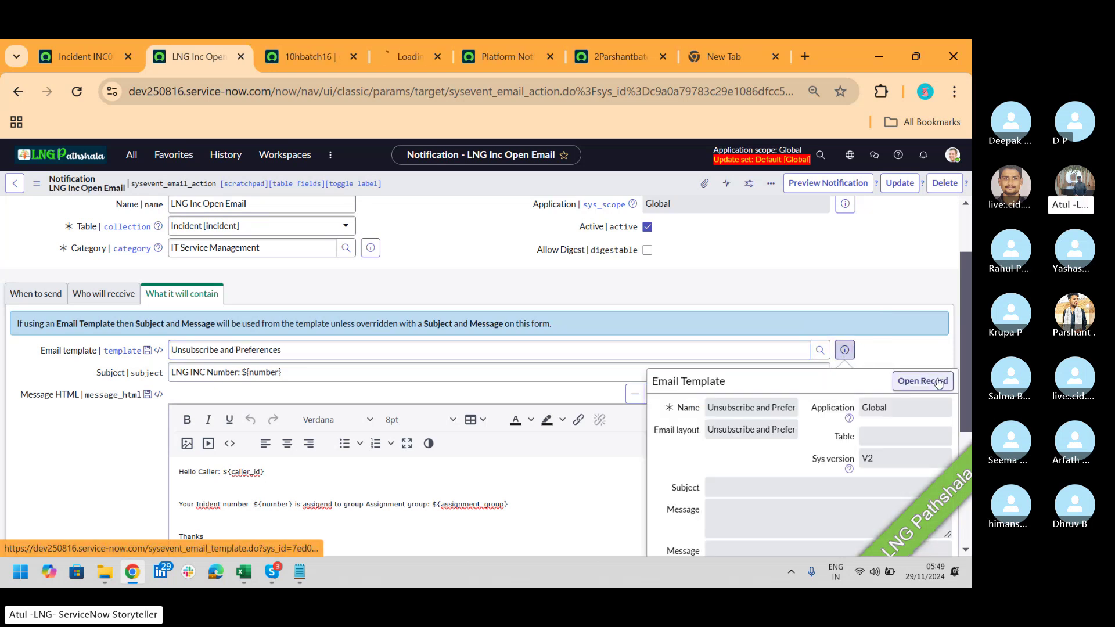
left_click(406, 59)
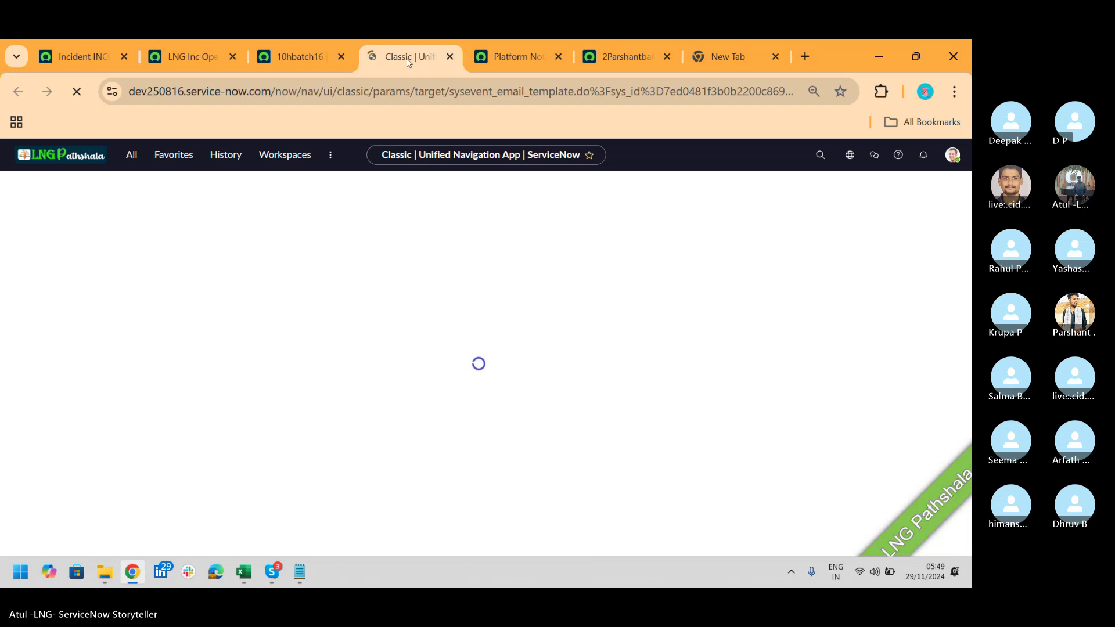
left_click(70, 58)
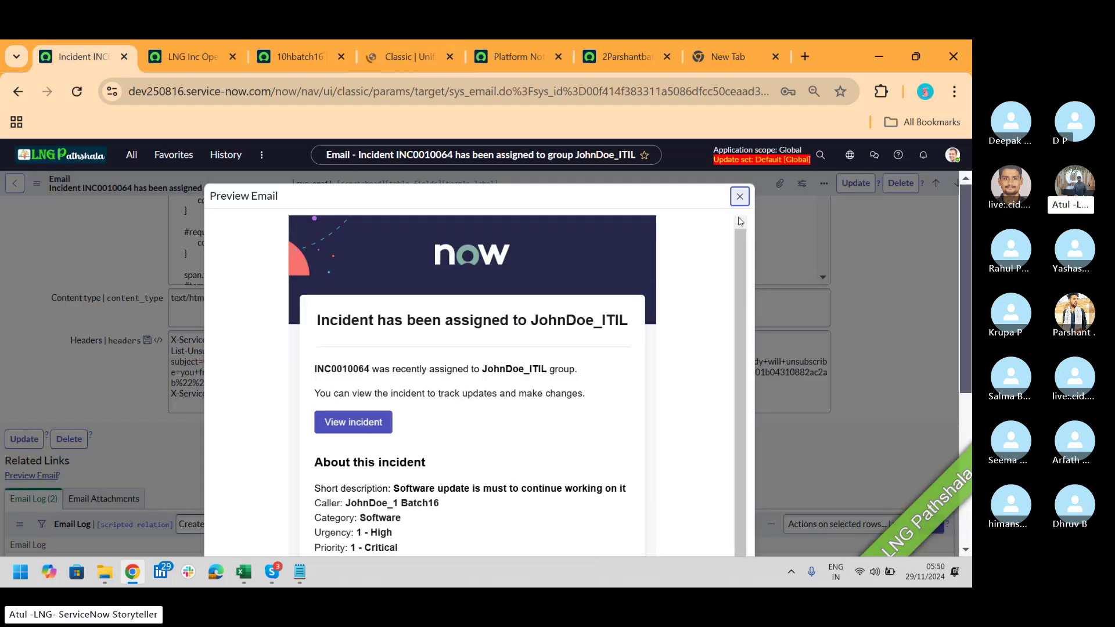
left_click(740, 196)
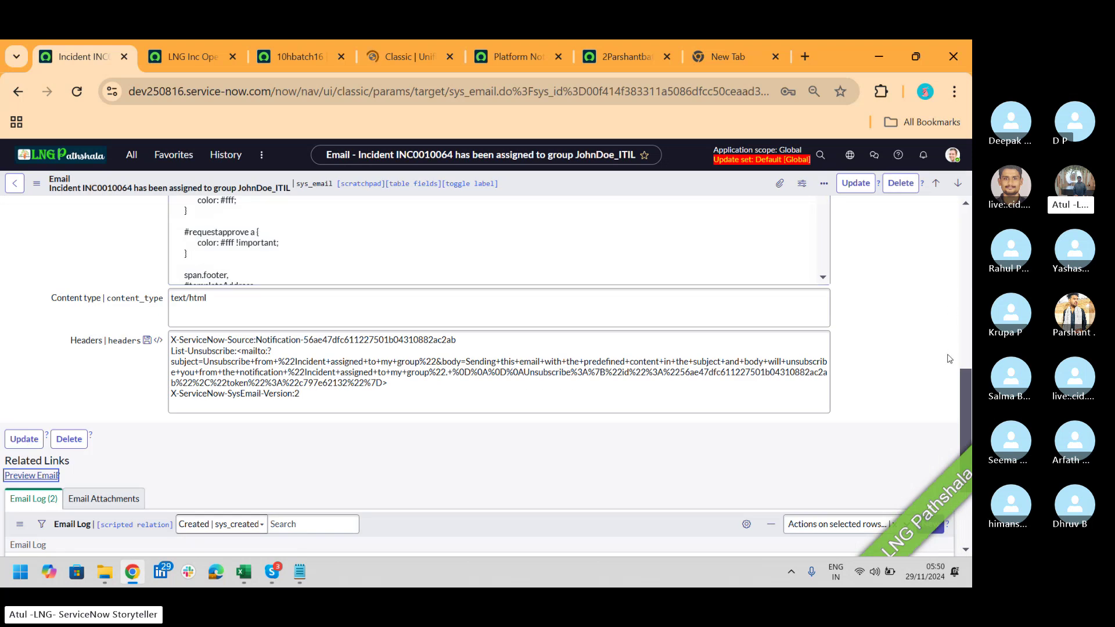
left_click_drag(966, 401, 969, 245)
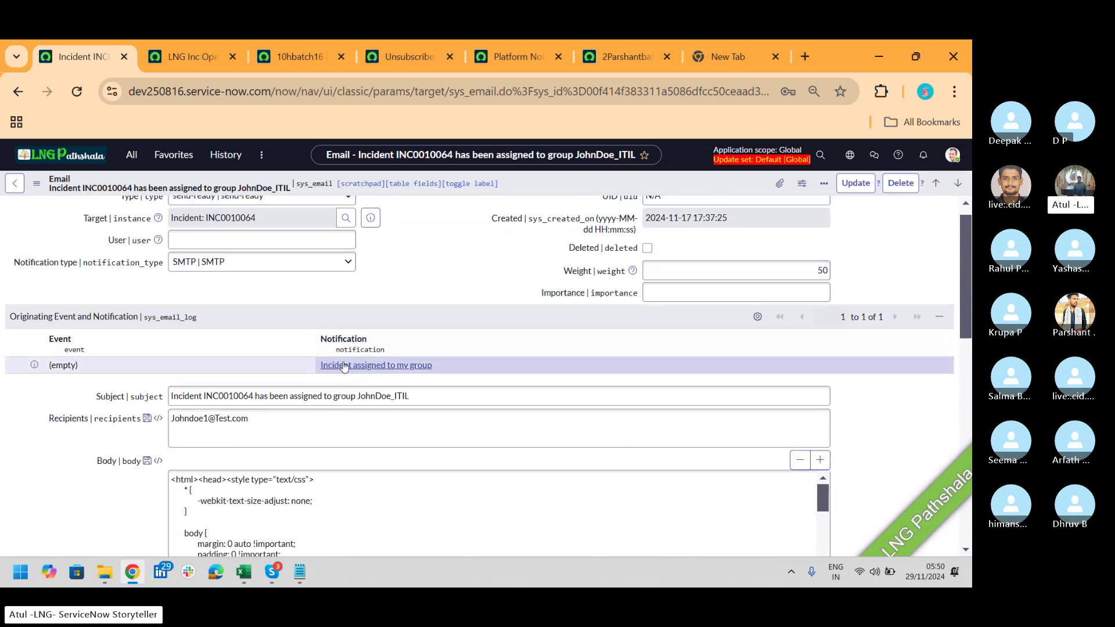
left_click(378, 372)
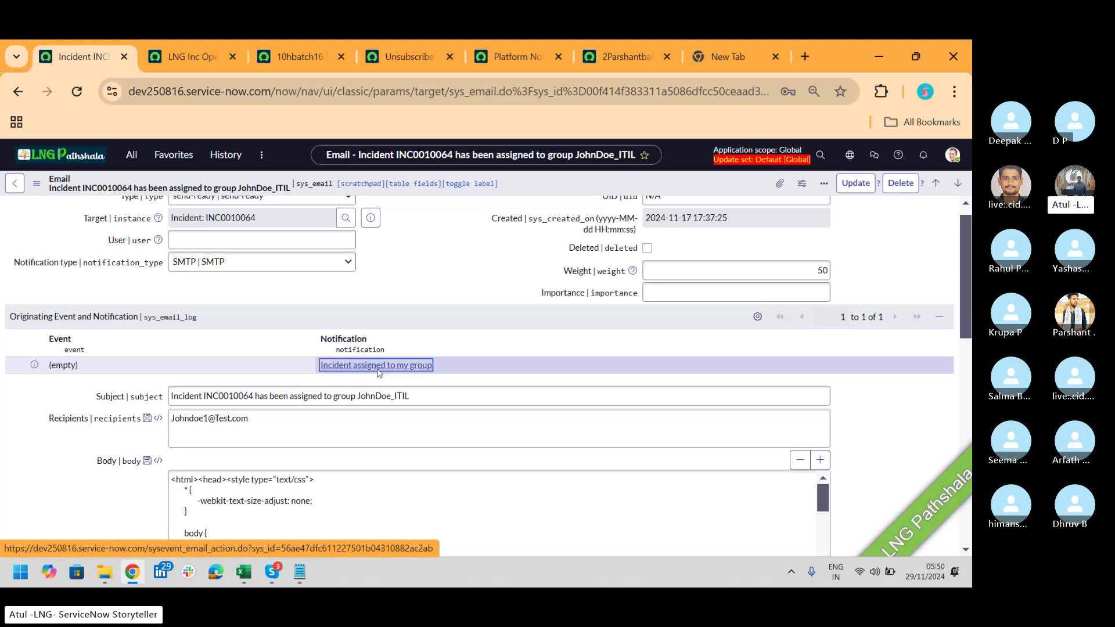
left_click(376, 365)
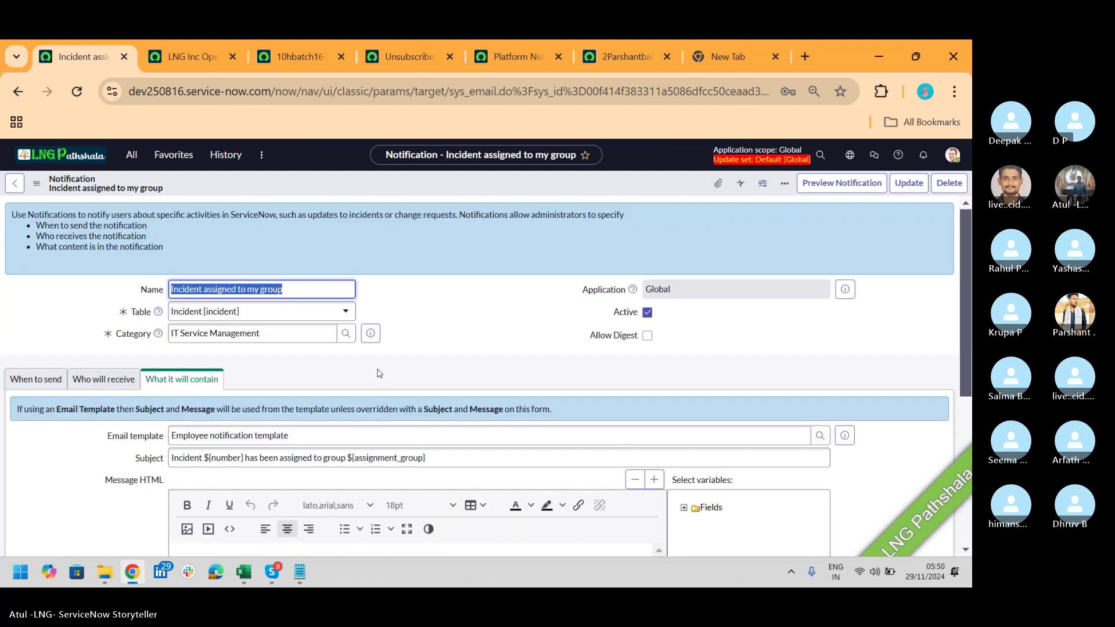
left_click(339, 431)
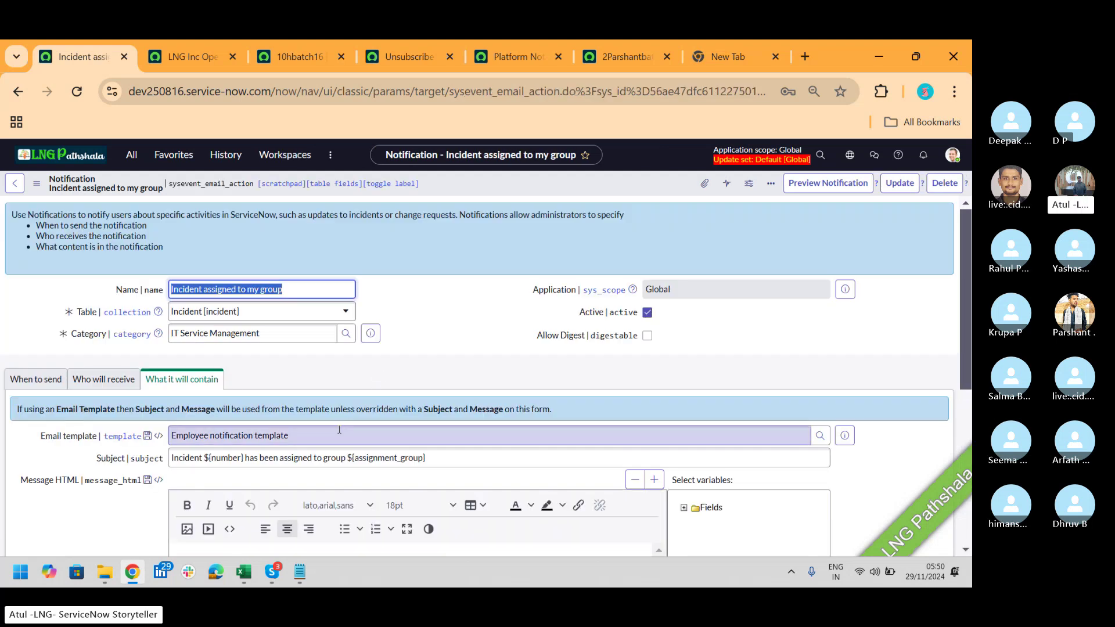
left_click_drag(339, 431, 162, 433)
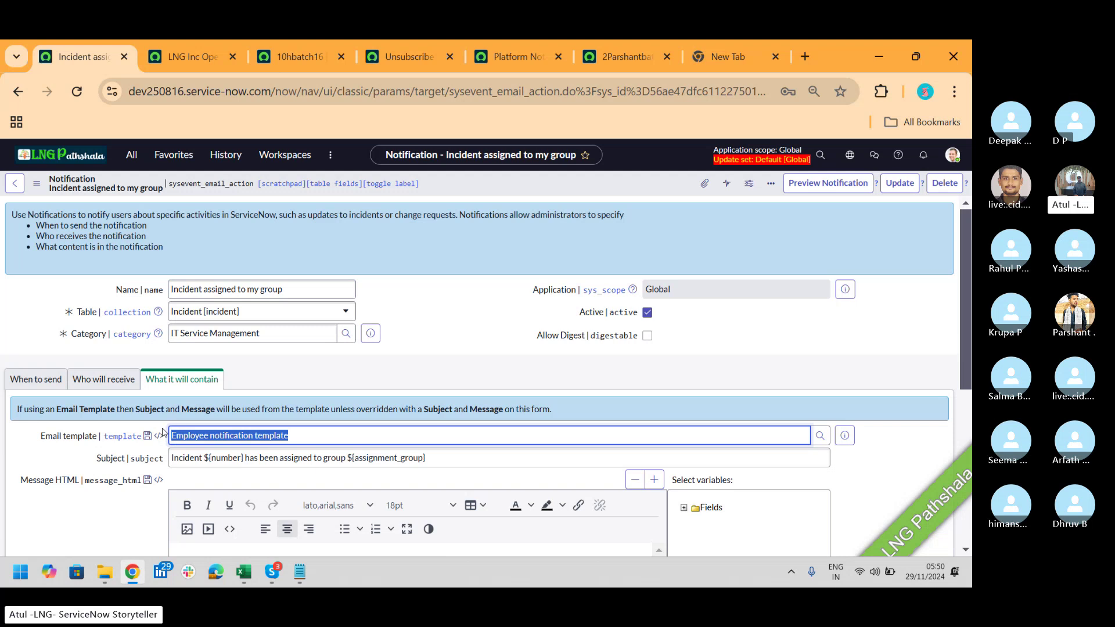
Step: Preview the Unsubscribe and Preferences template's email layout, then return to Incident assigned to my group
left_click(167, 55)
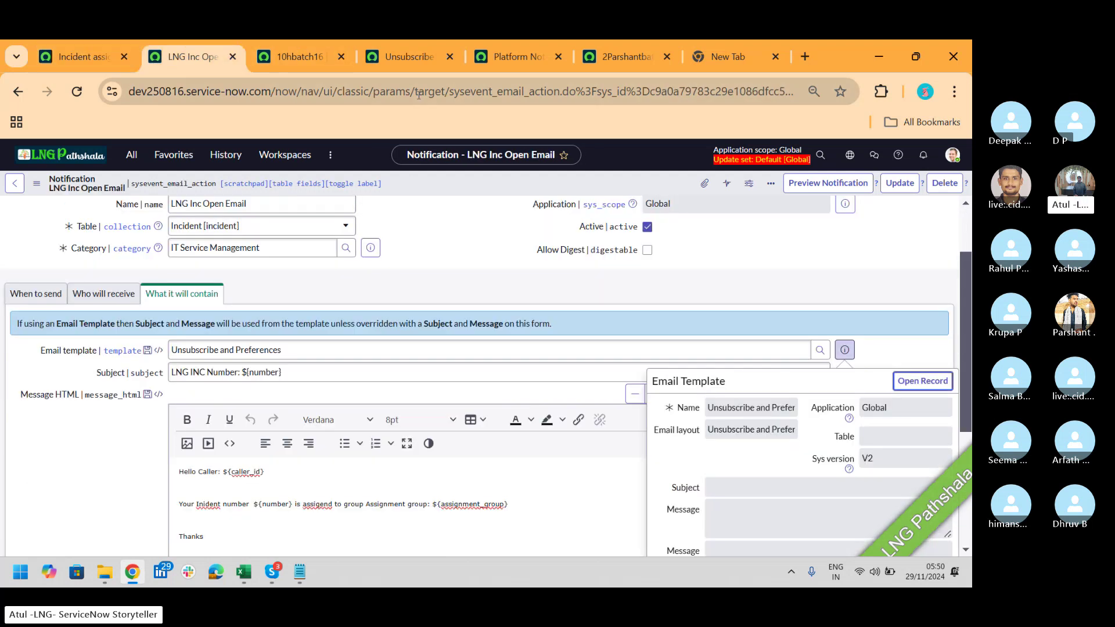
left_click(407, 55)
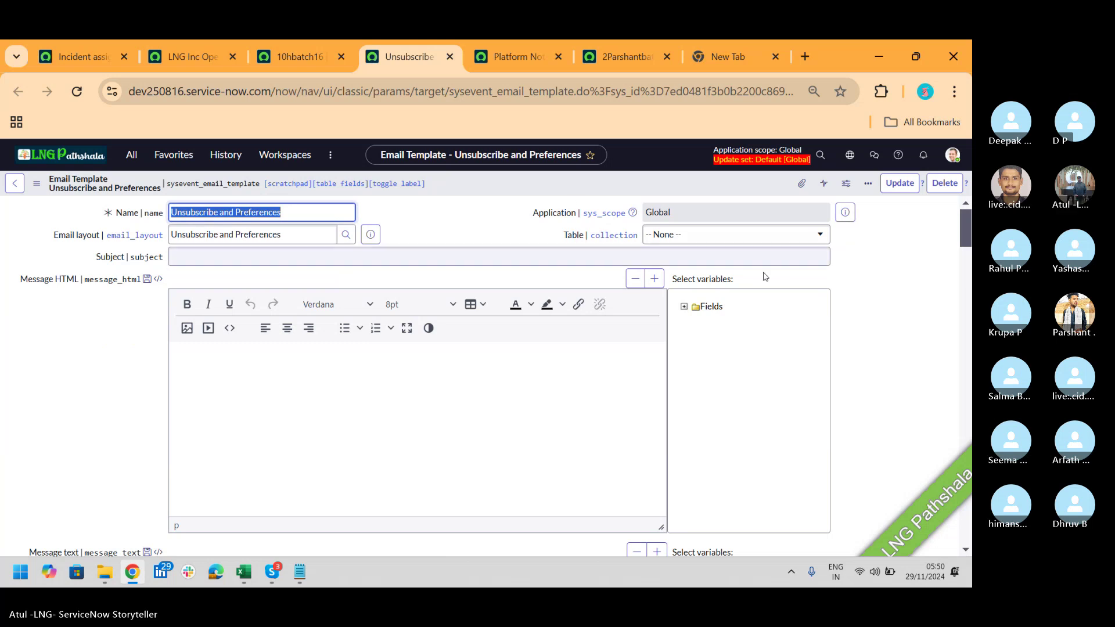
mouse_move(967, 227)
left_mouse_down()
mouse_move(967, 334)
mouse_move(972, 225)
left_mouse_up()
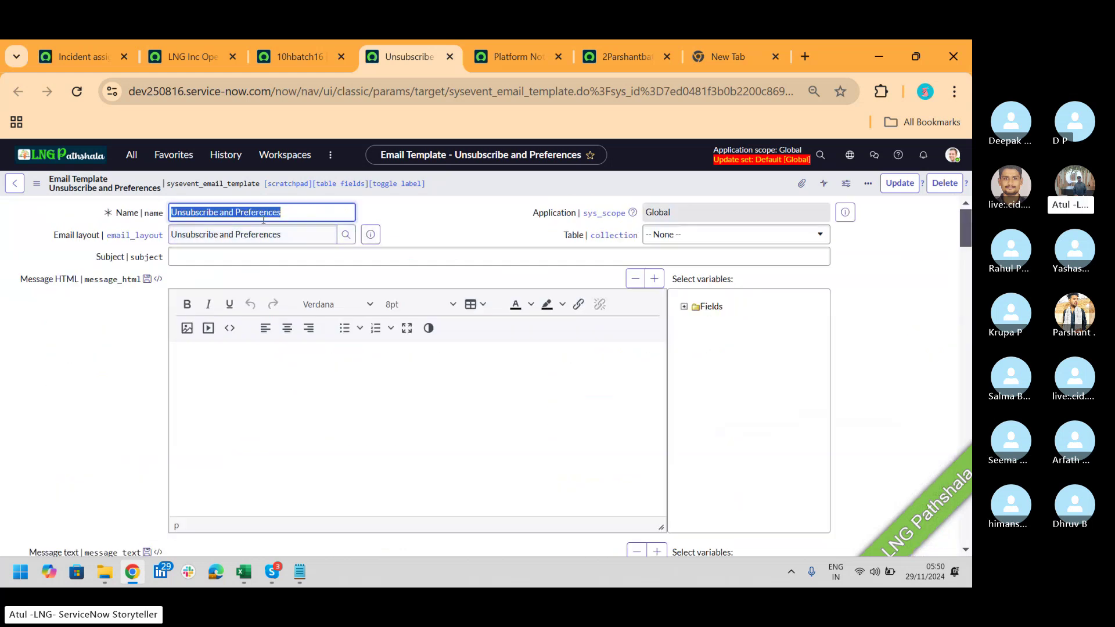
left_click(371, 234)
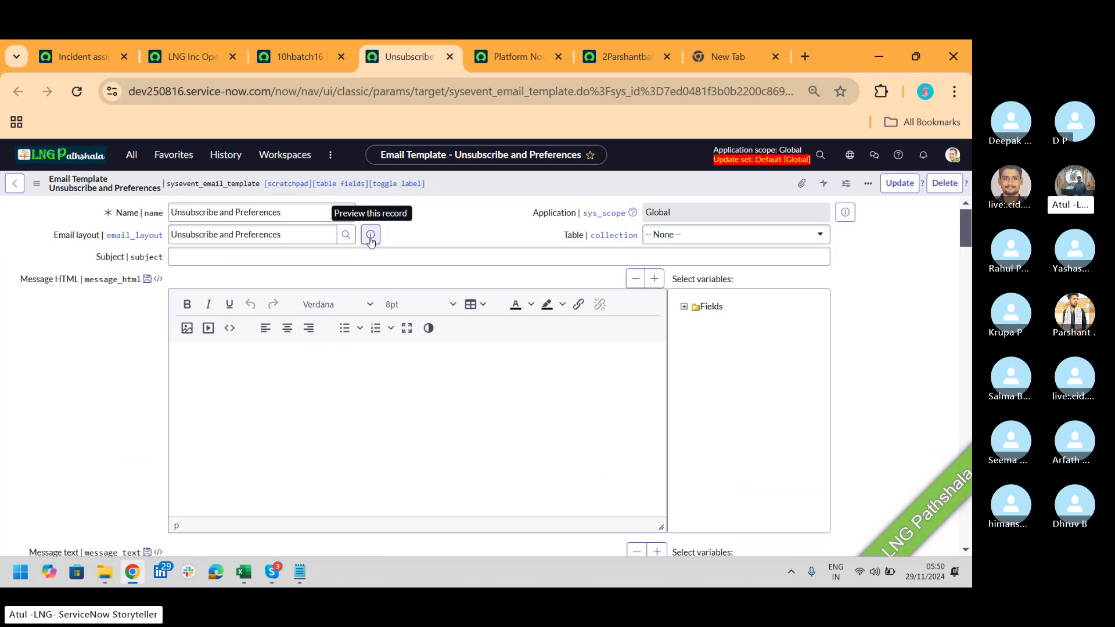
left_click(86, 58)
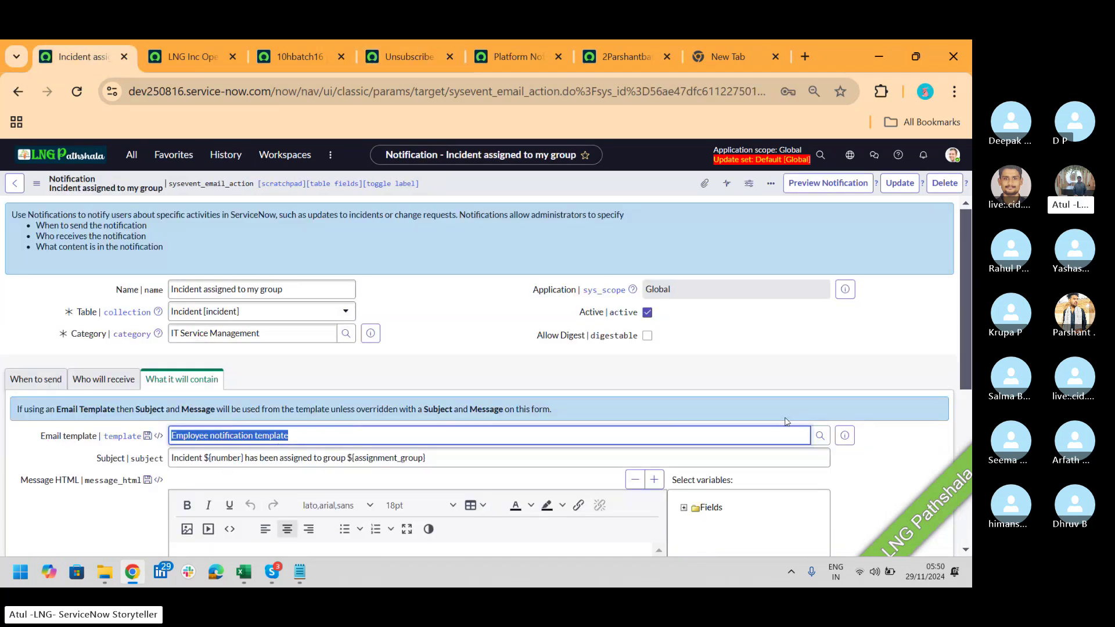
Step: Open the Employee notification template record, then its Employee notification layout record
left_click(845, 435)
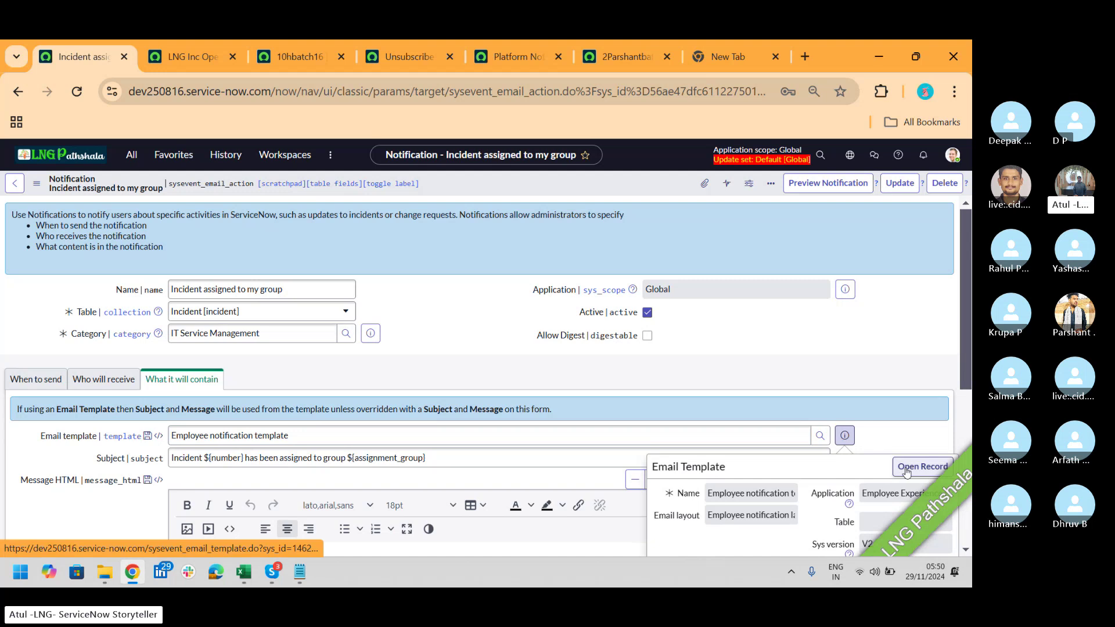
left_click(905, 469)
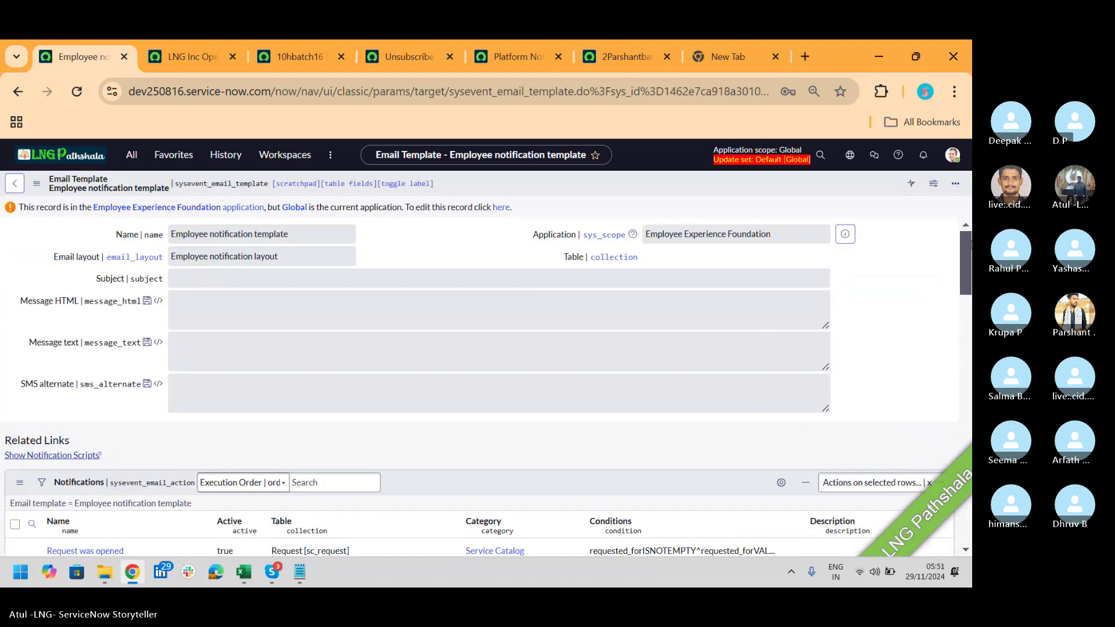
left_click_drag(968, 246, 972, 199)
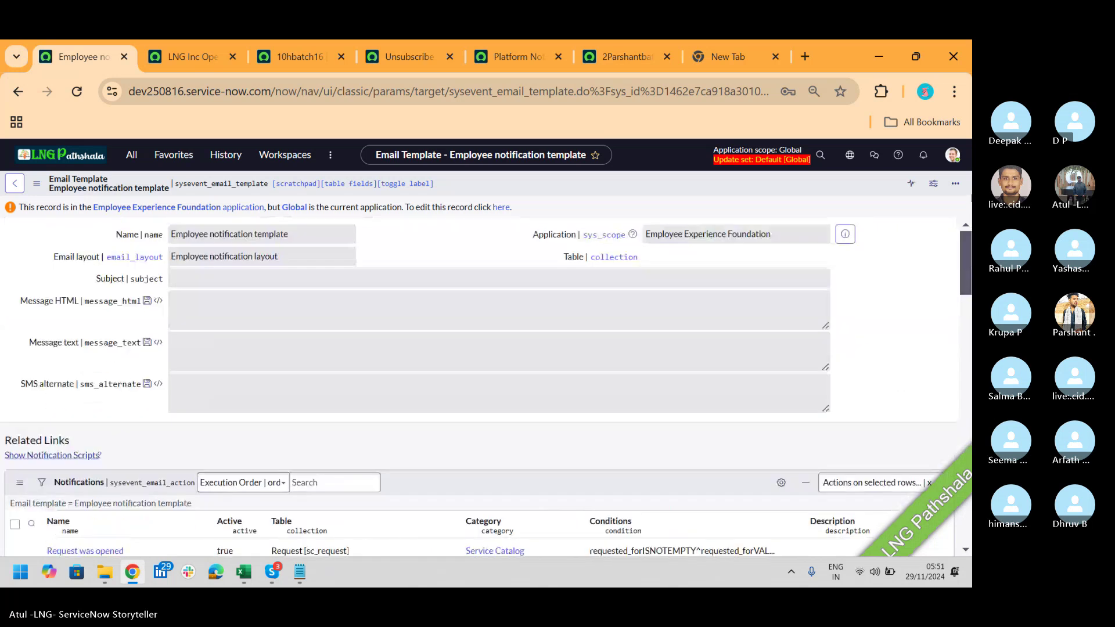
left_click(500, 207)
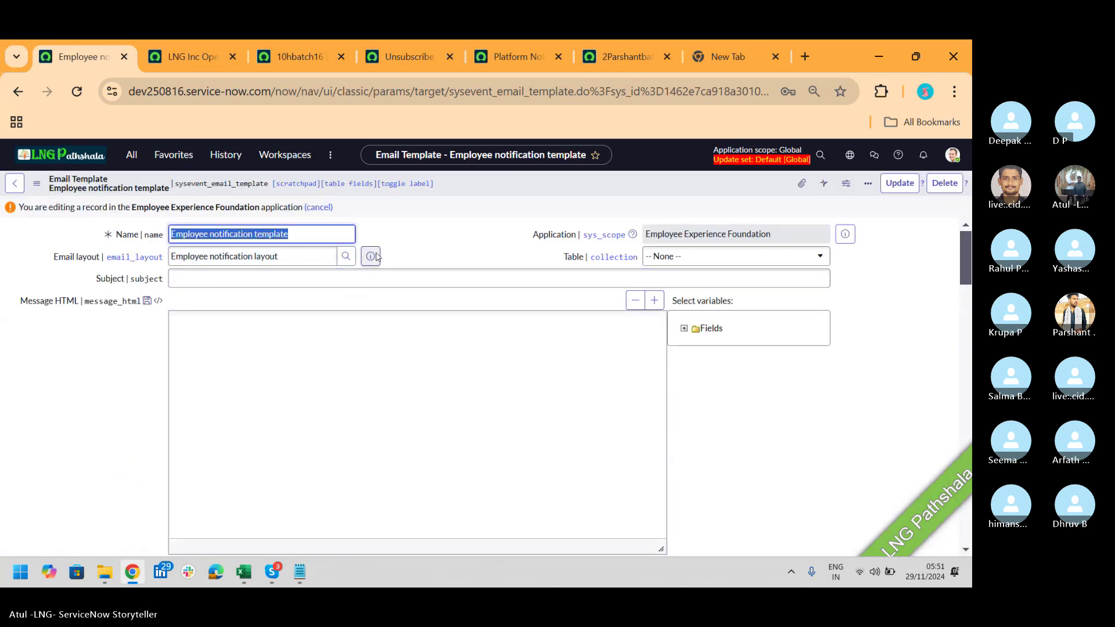
left_click(376, 256)
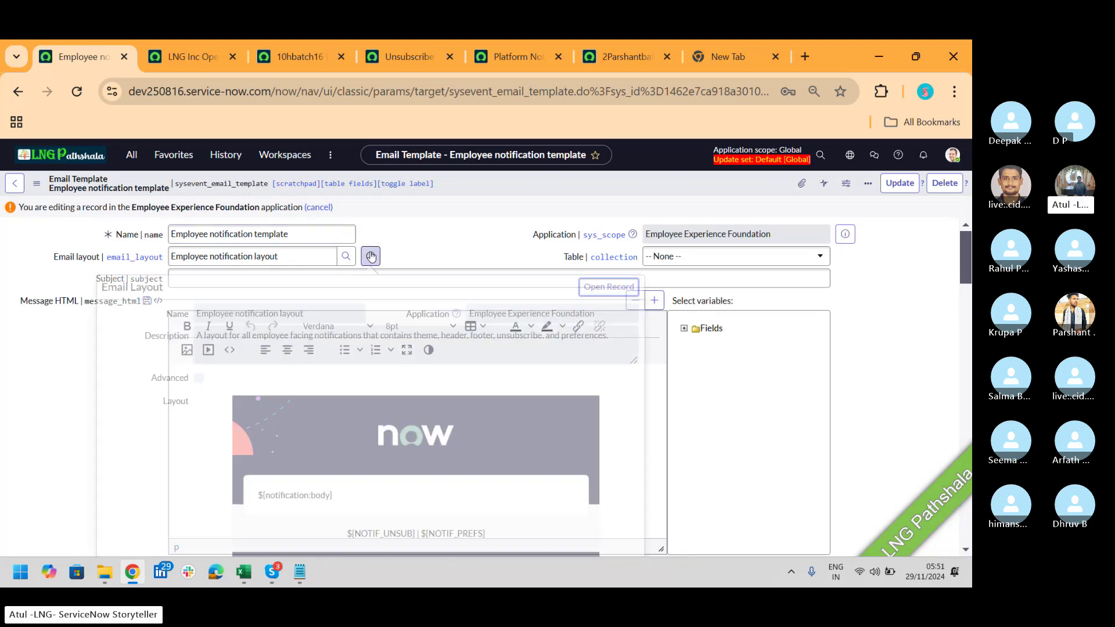
left_click(371, 256)
left_click(371, 257)
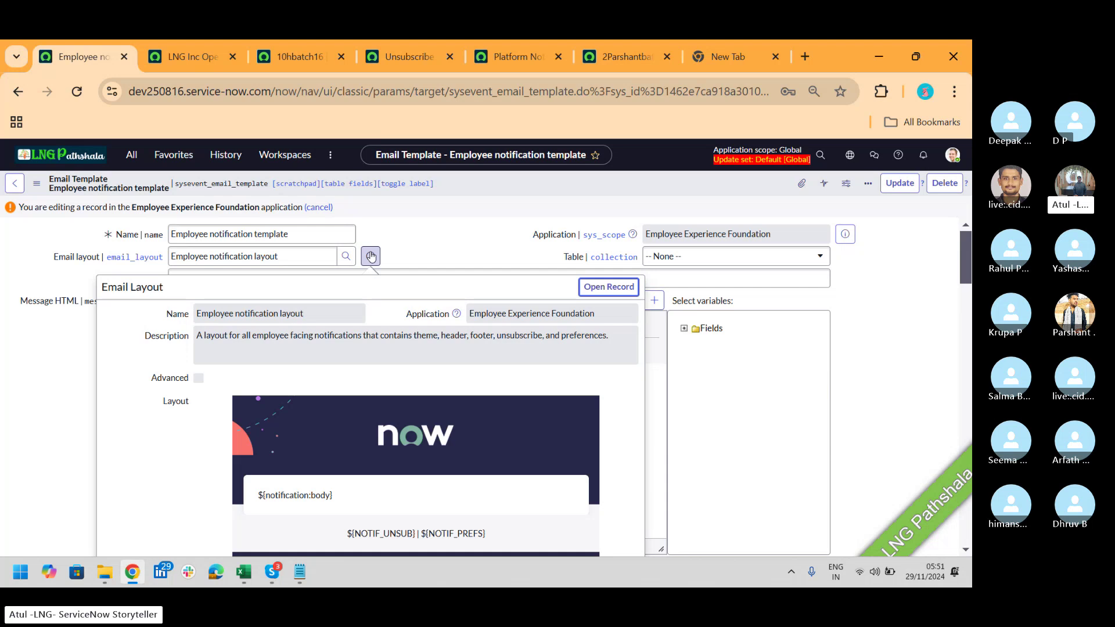
left_click(588, 287)
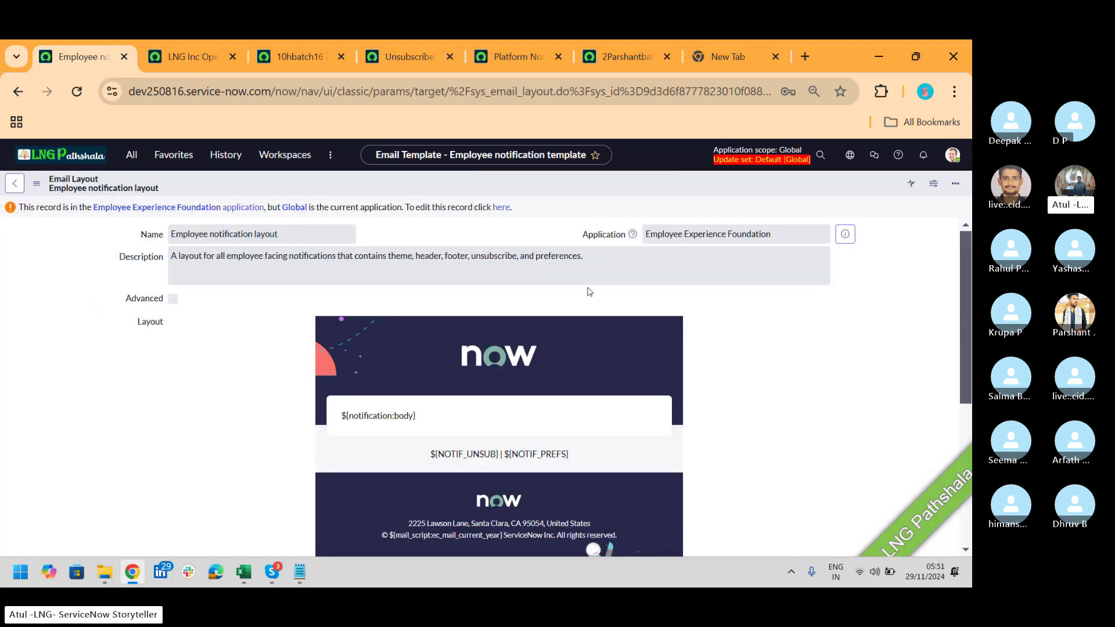
Step: Make the layout editable and inspect its ${notification:body}, unsubscribe and preferences placeholders
left_click(502, 208)
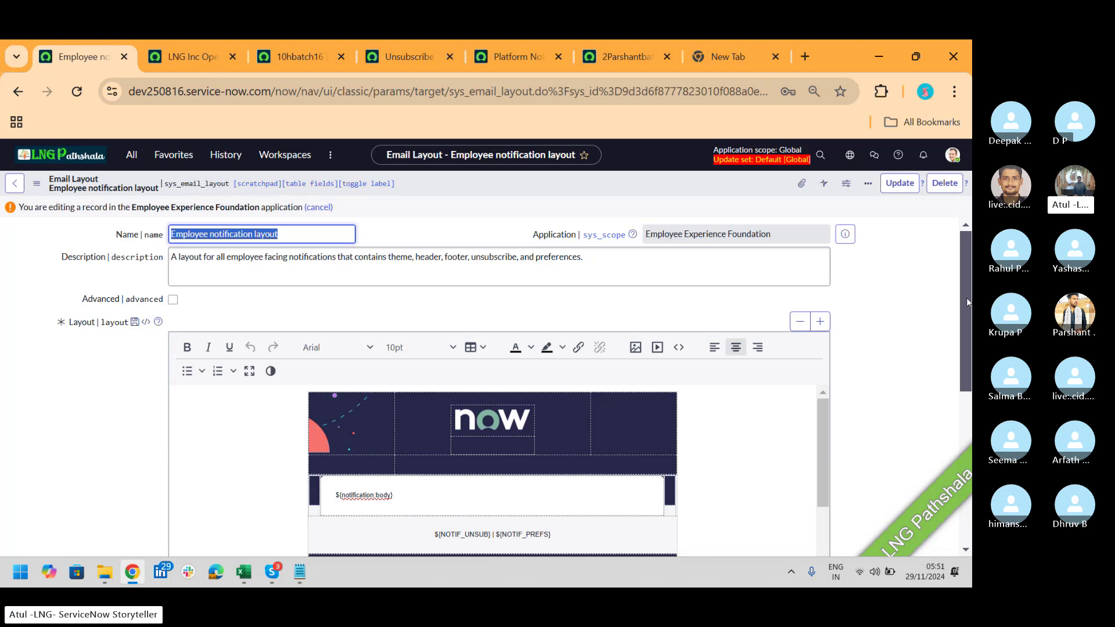
scroll(969, 279, "down", 2)
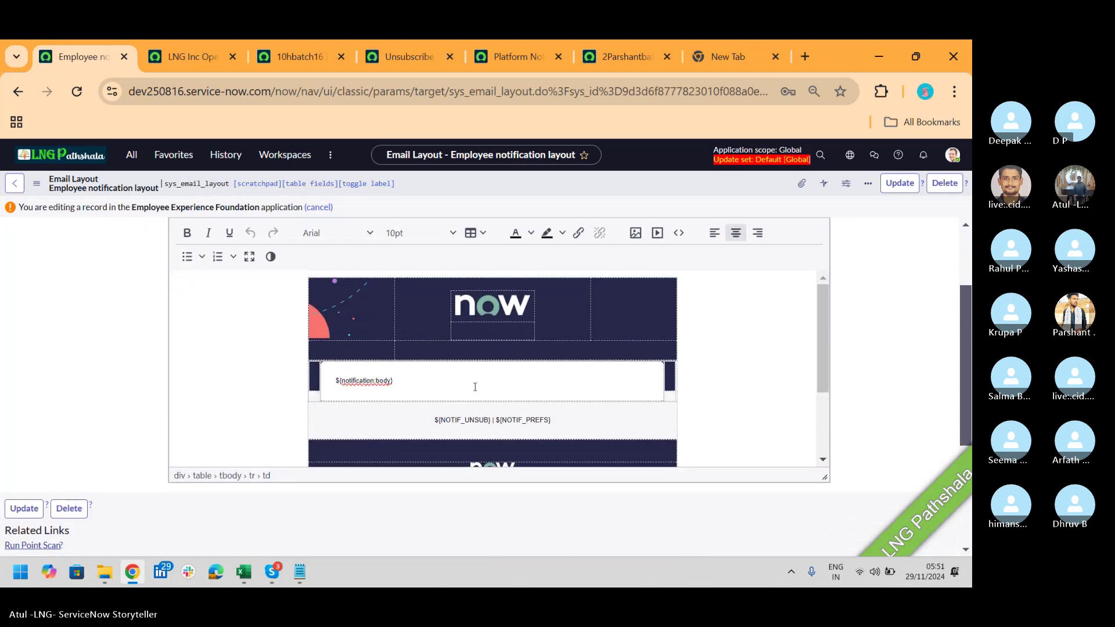
left_click_drag(412, 386, 337, 388)
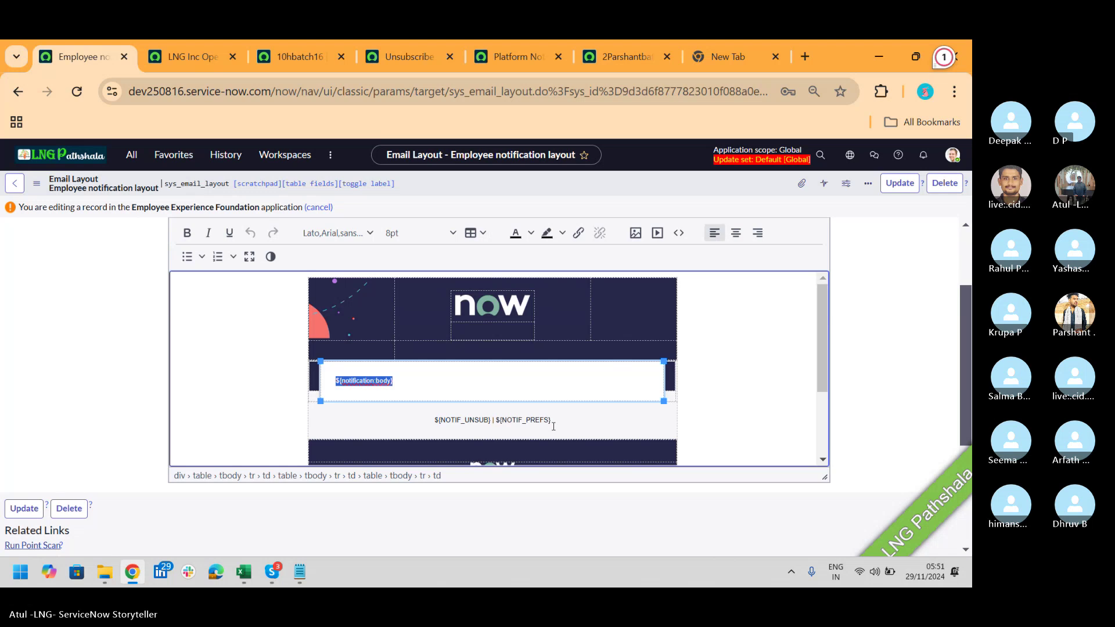
left_click_drag(552, 422, 434, 433)
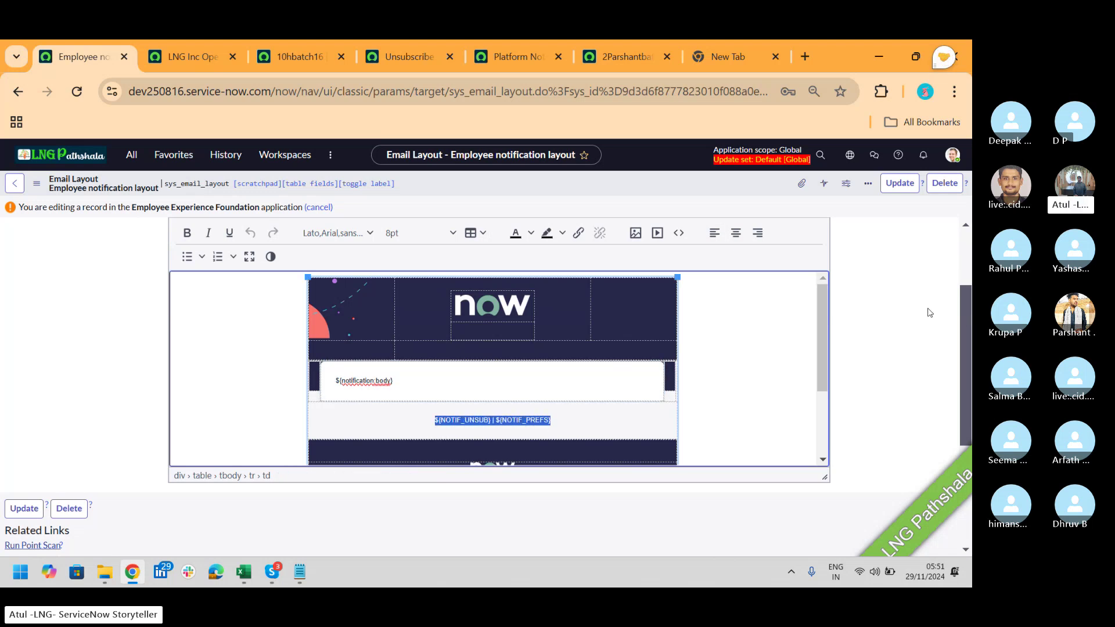
left_click_drag(822, 327, 833, 387)
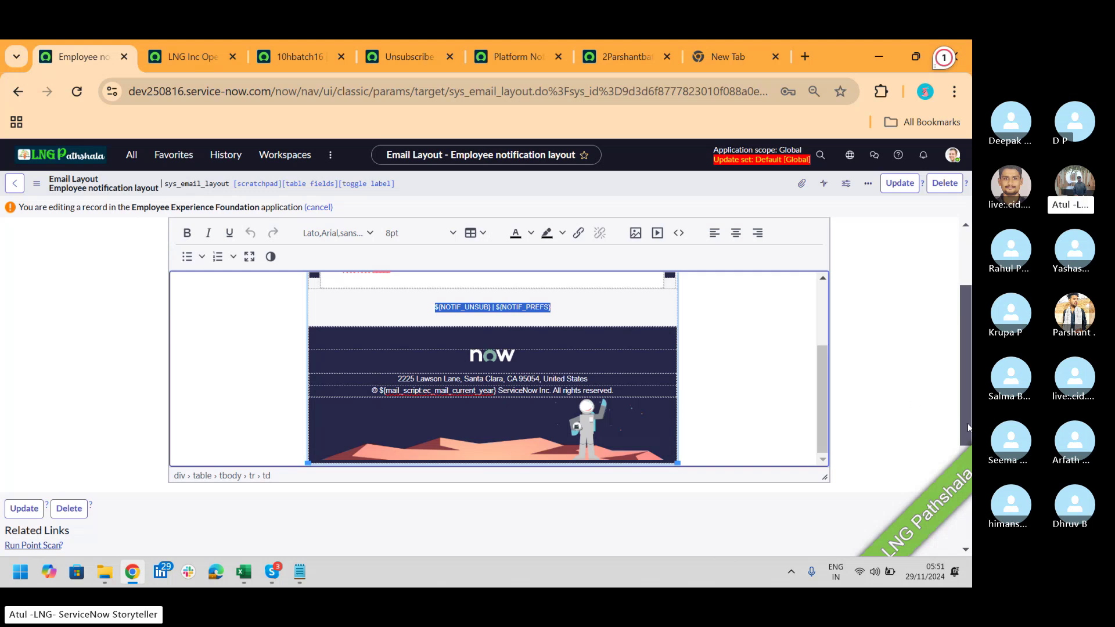
scroll(969, 428, "up", 2)
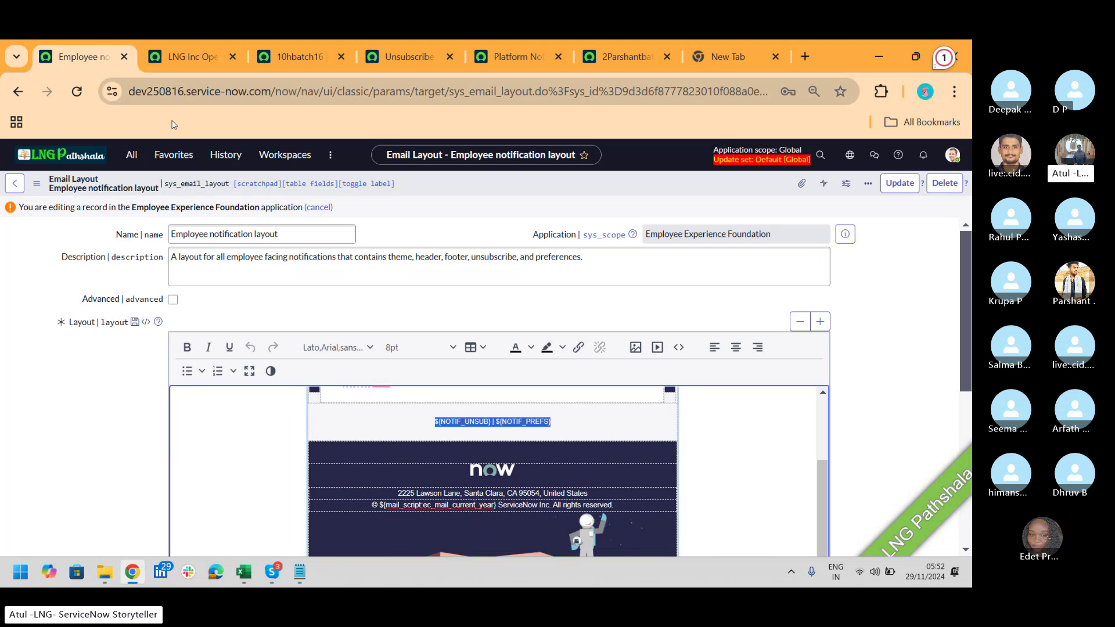
Step: List email Notifications filtered to tables matching '*incide'
left_click(132, 155)
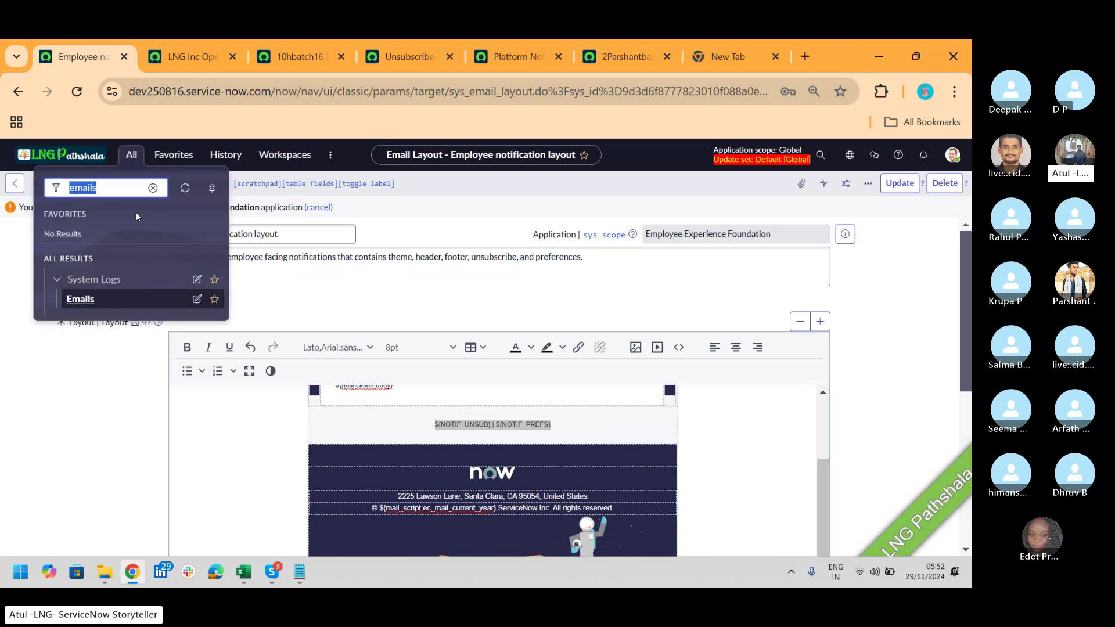
type("noti")
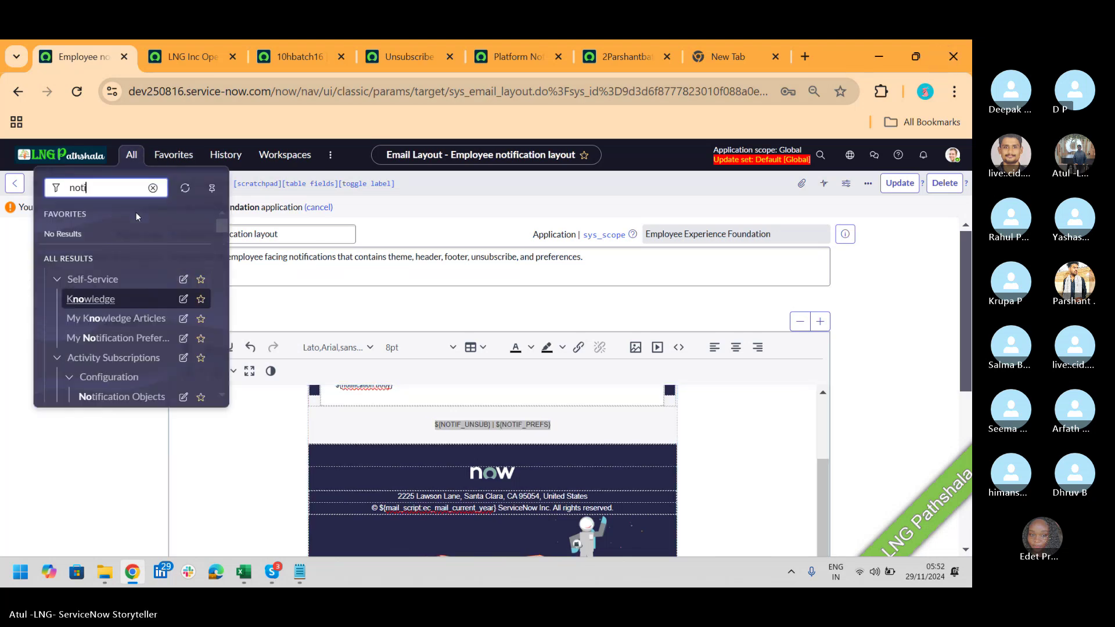
type("fications")
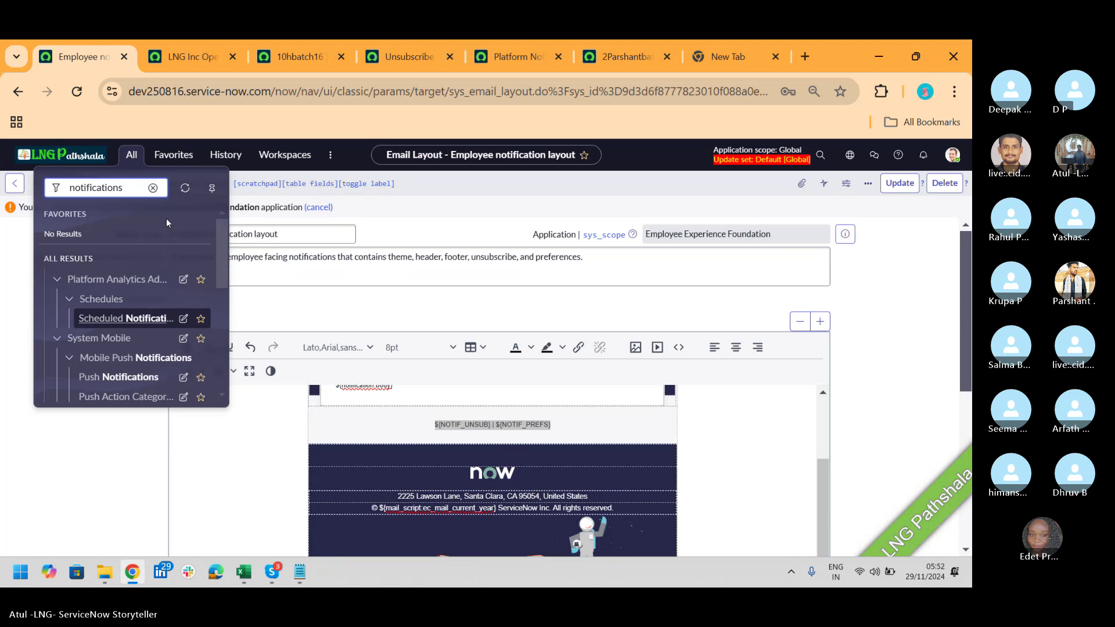
left_click_drag(224, 256, 240, 356)
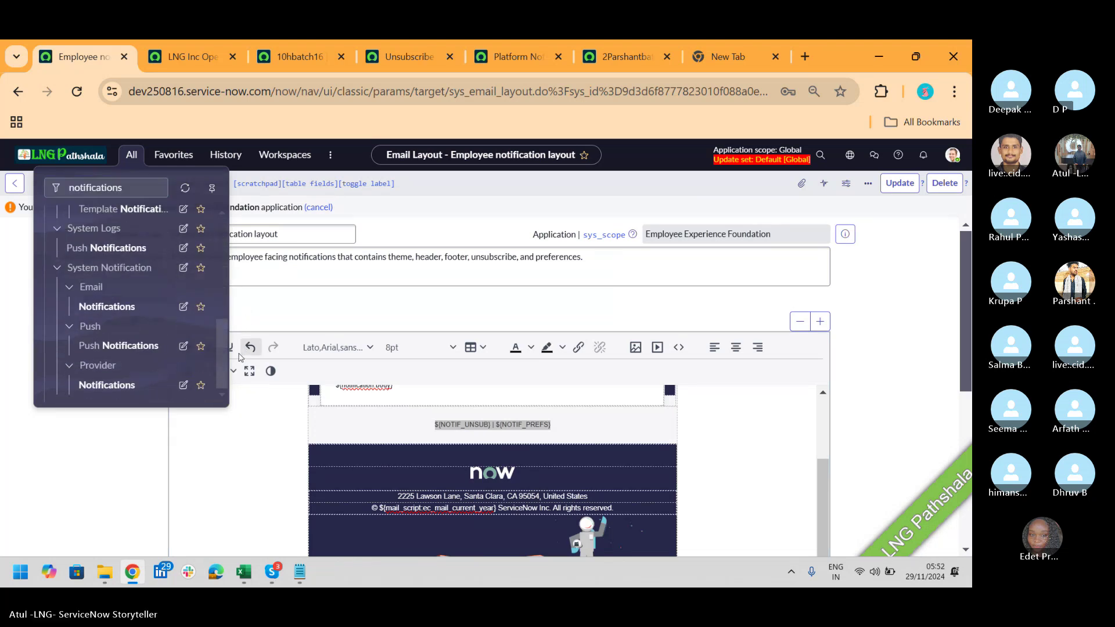
left_click(106, 306)
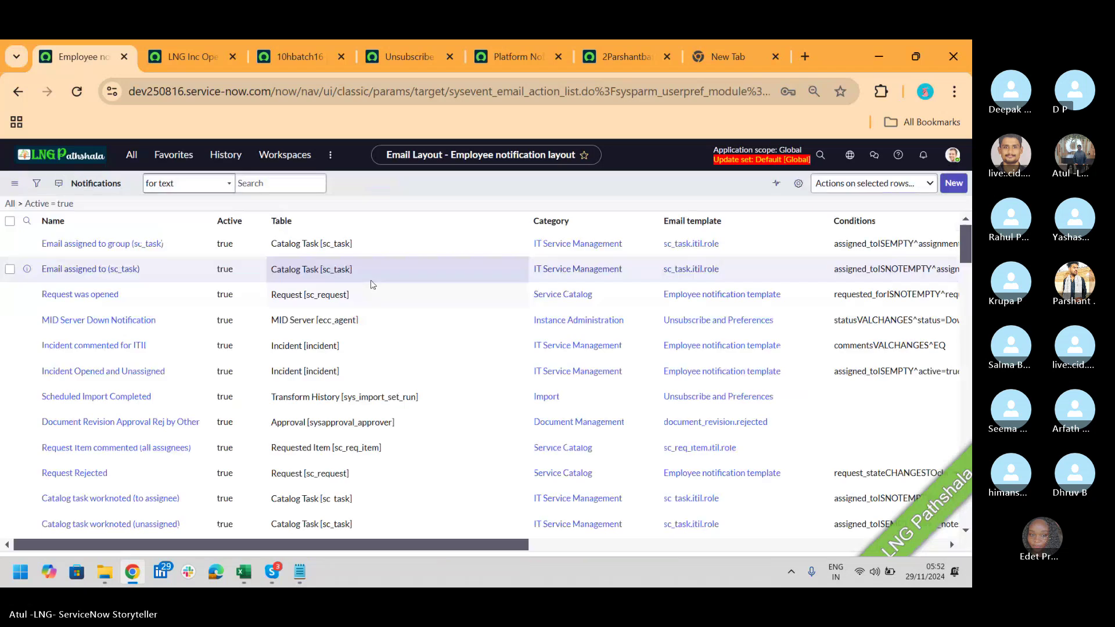
left_click(331, 244)
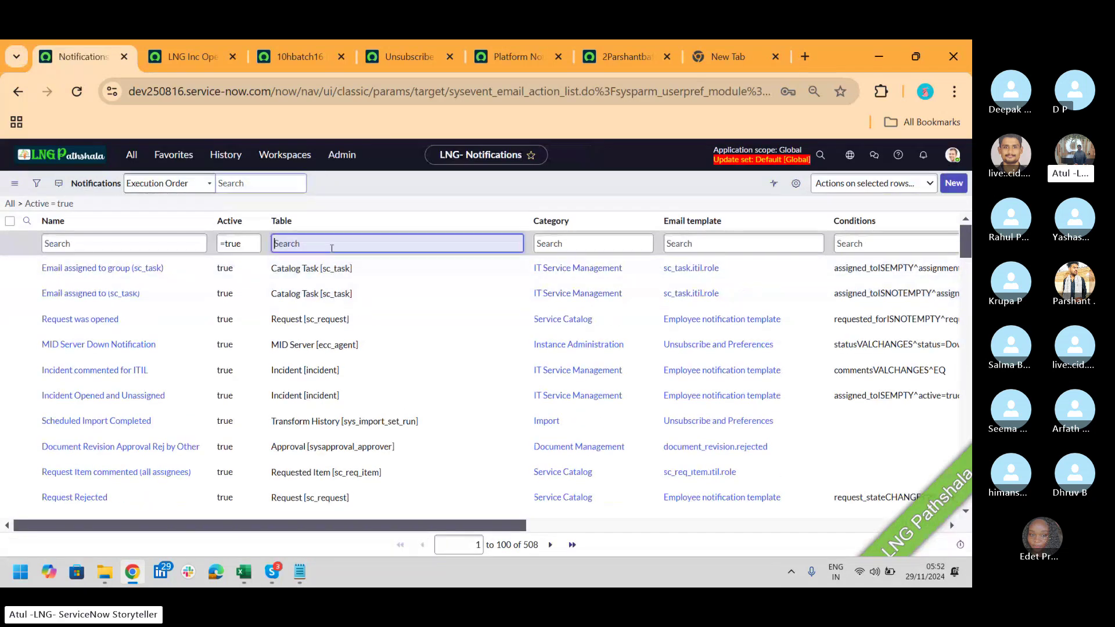
type("*")
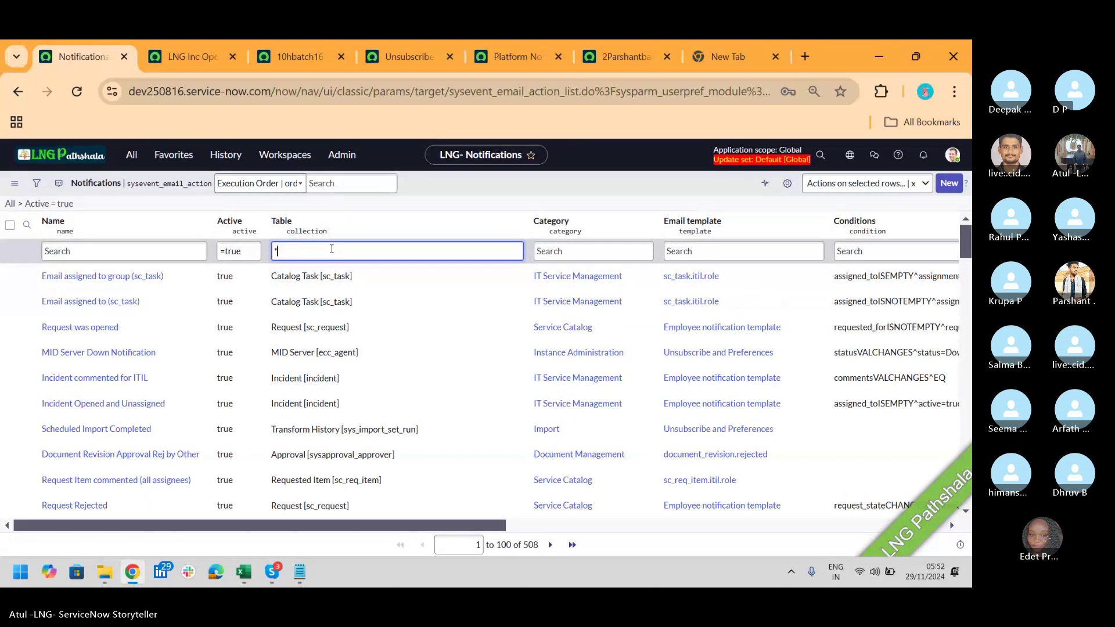
type("incide")
key("Return")
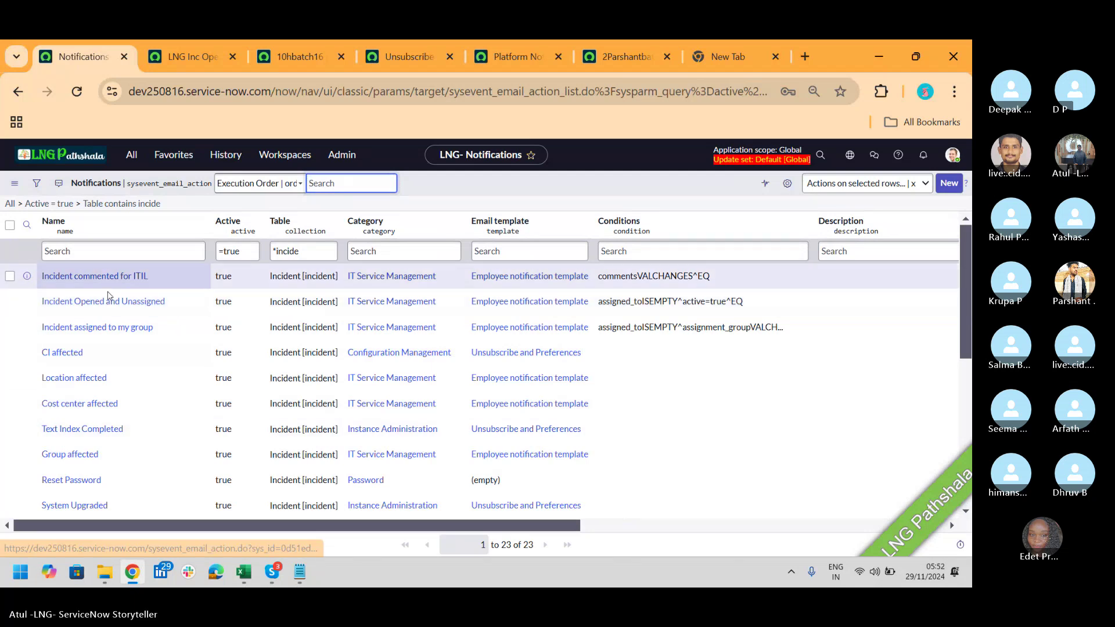
Step: Open Incident Opened and Unassigned with field names shown and review its recipients and mail_script content
left_click(108, 302)
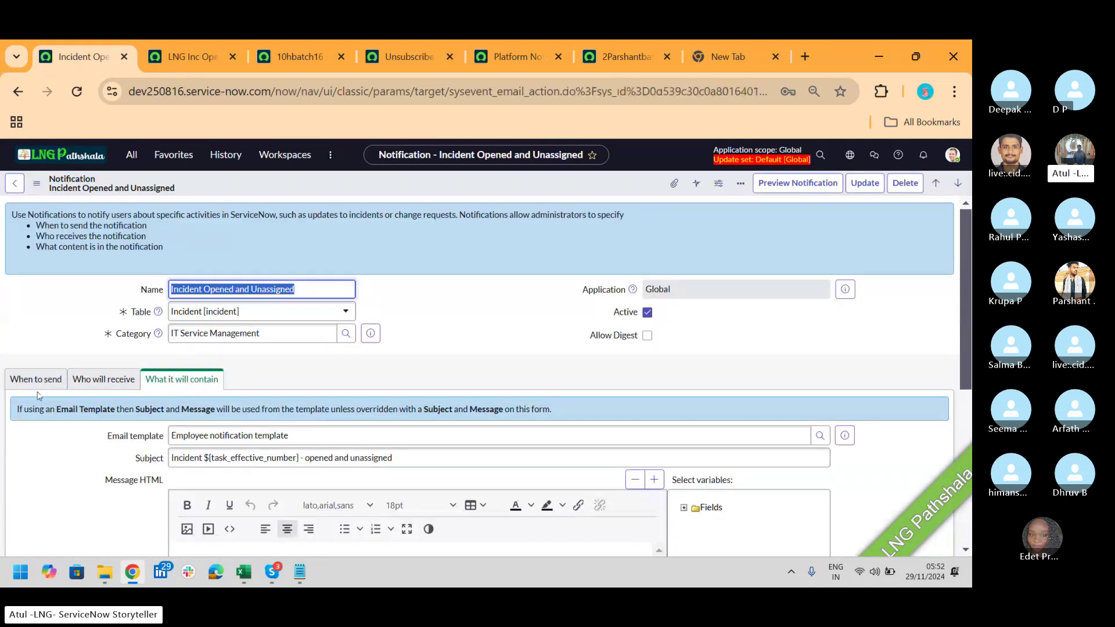
double_click(423, 391)
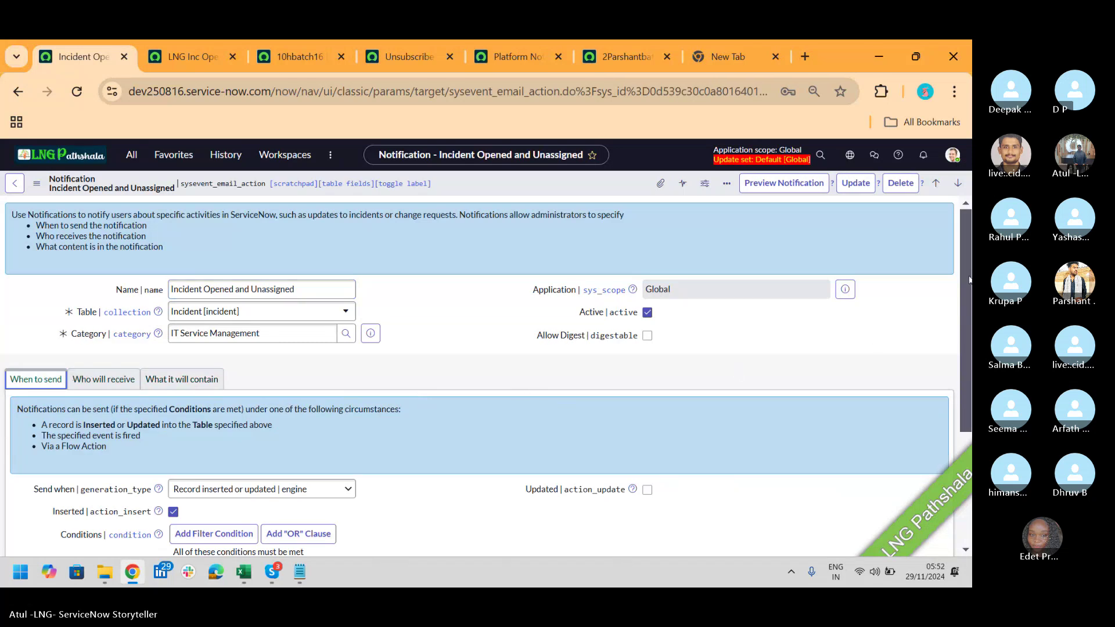
scroll(966, 322, "down", 3)
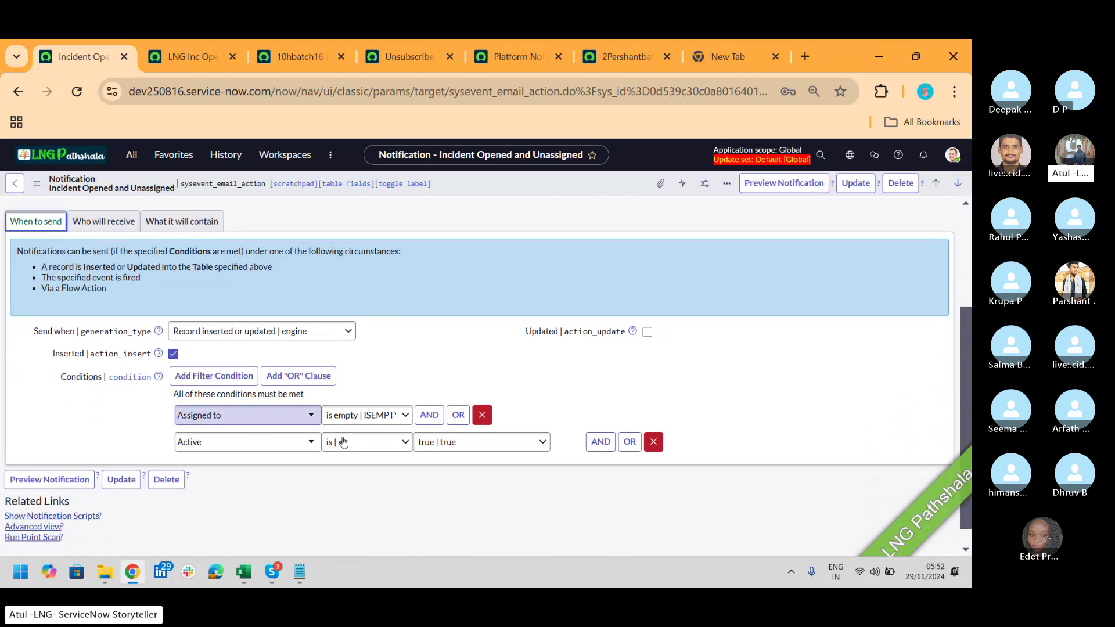
left_click(112, 228)
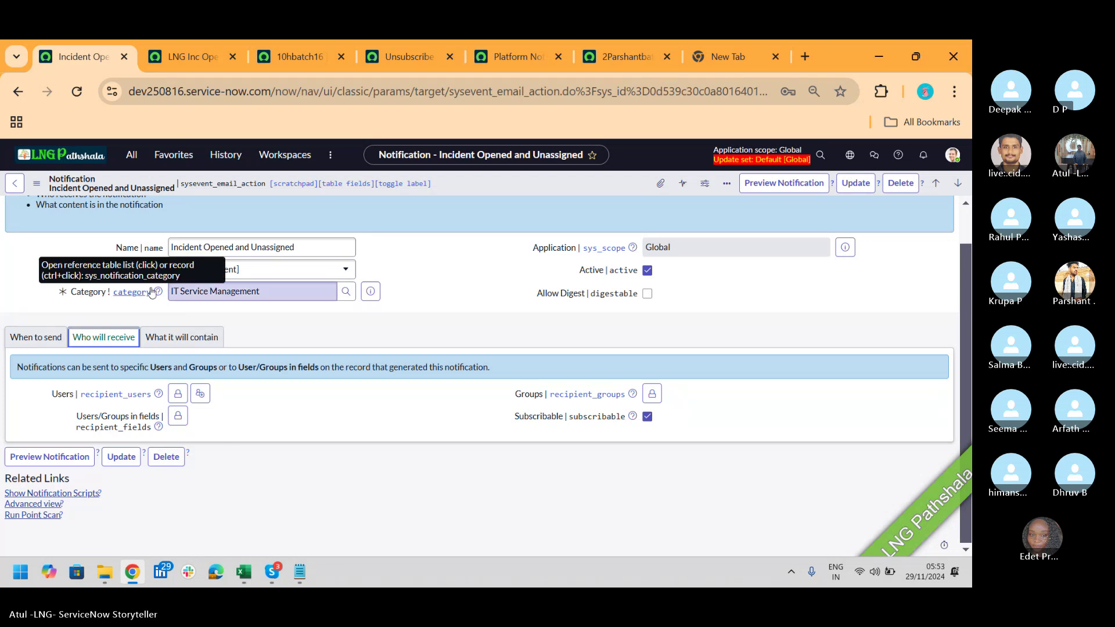
left_click(186, 346)
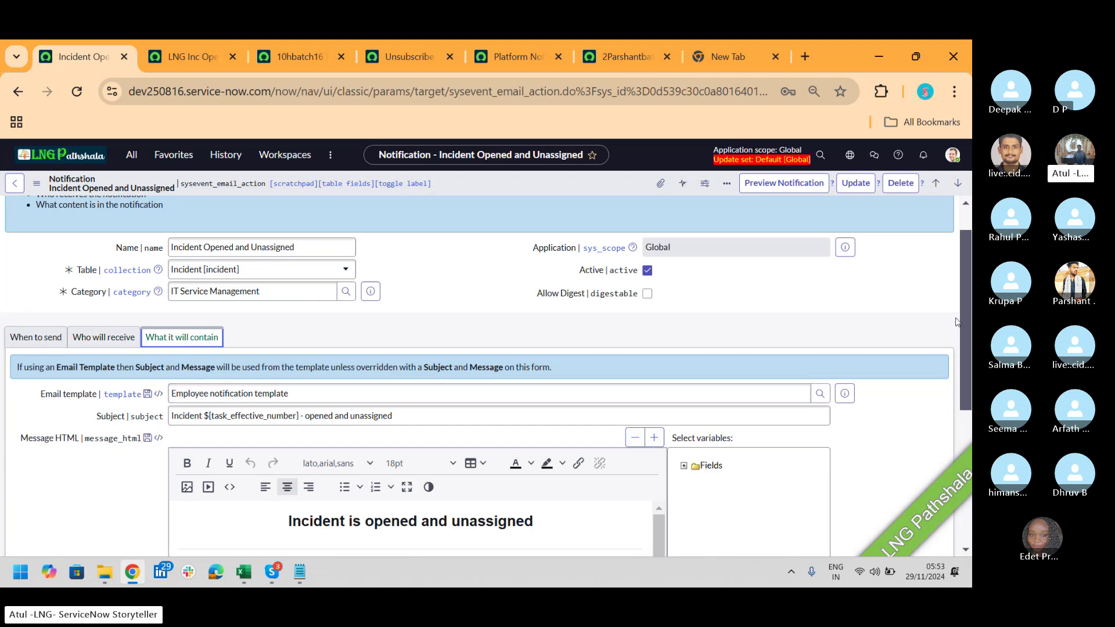
left_click_drag(969, 287, 971, 426)
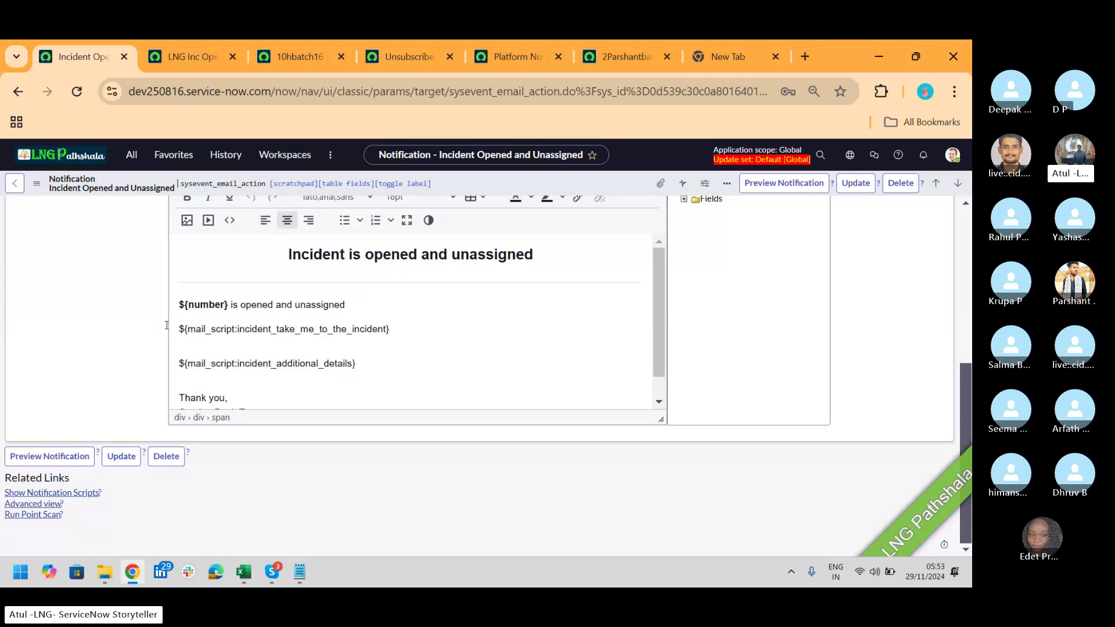
left_click_drag(187, 330, 254, 331)
Step: Filter the navigator for 'email sc', open the 265 Notification Email Scripts, then switch to Skype
left_click(131, 154)
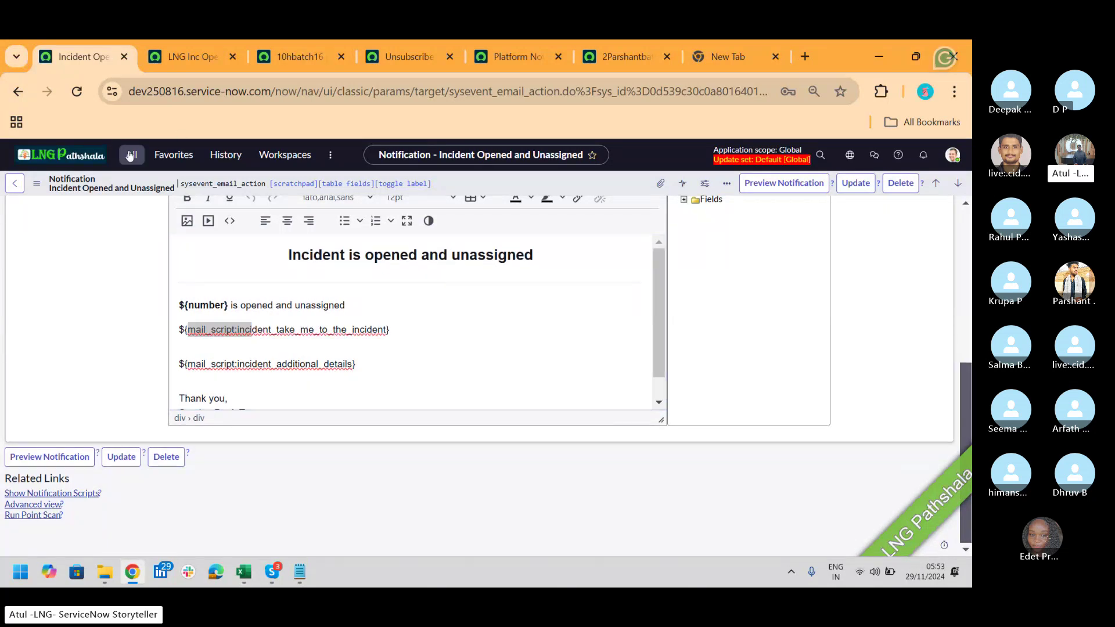
type("email")
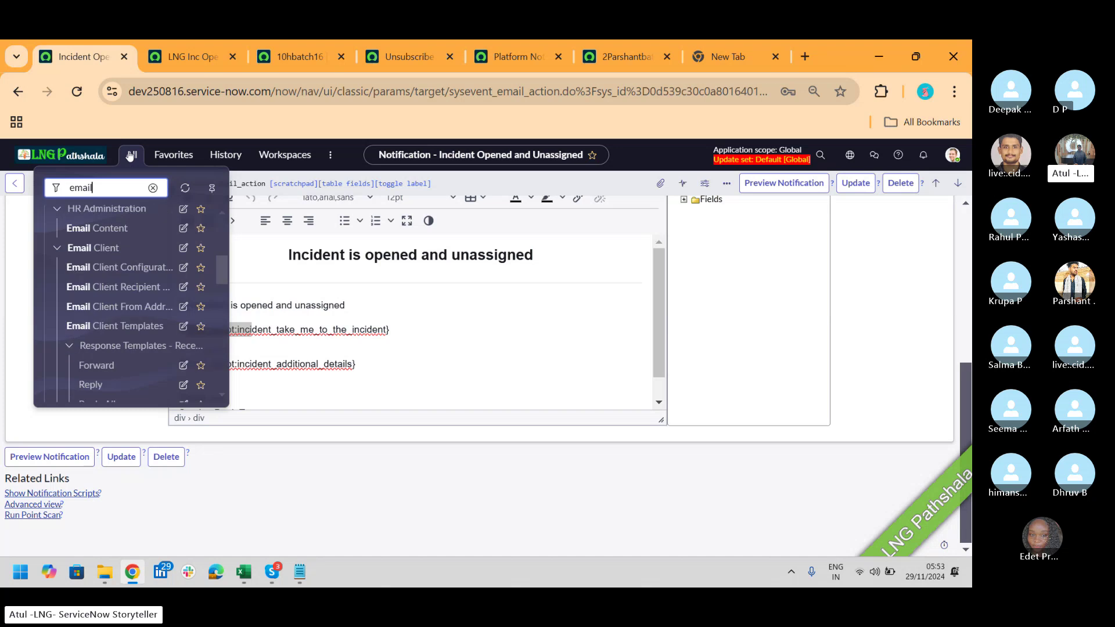
type(" sc")
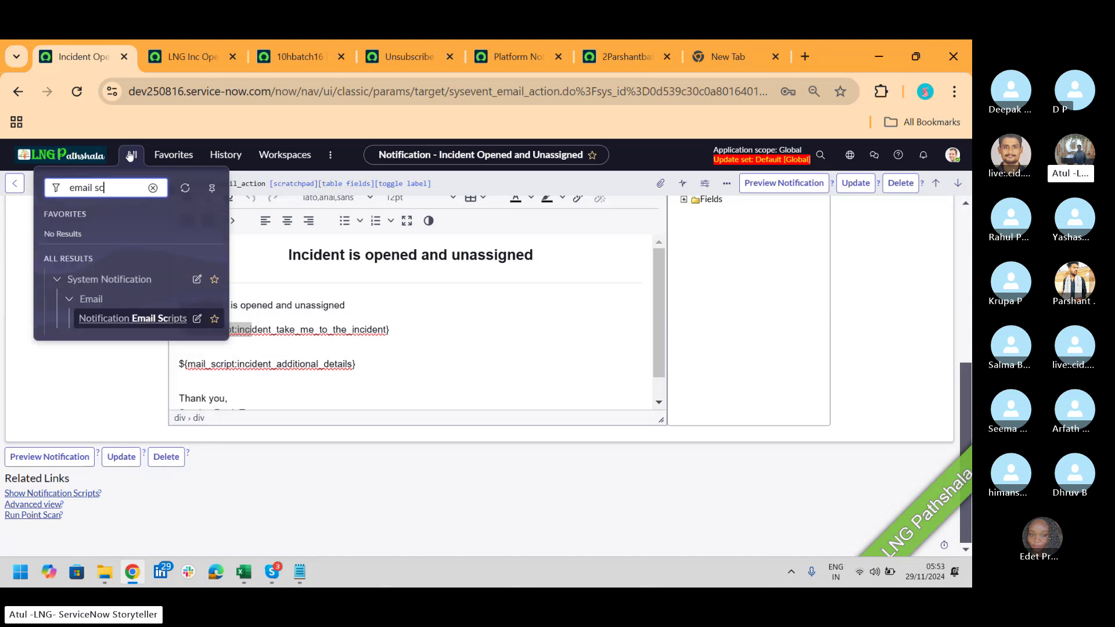
left_click(140, 321)
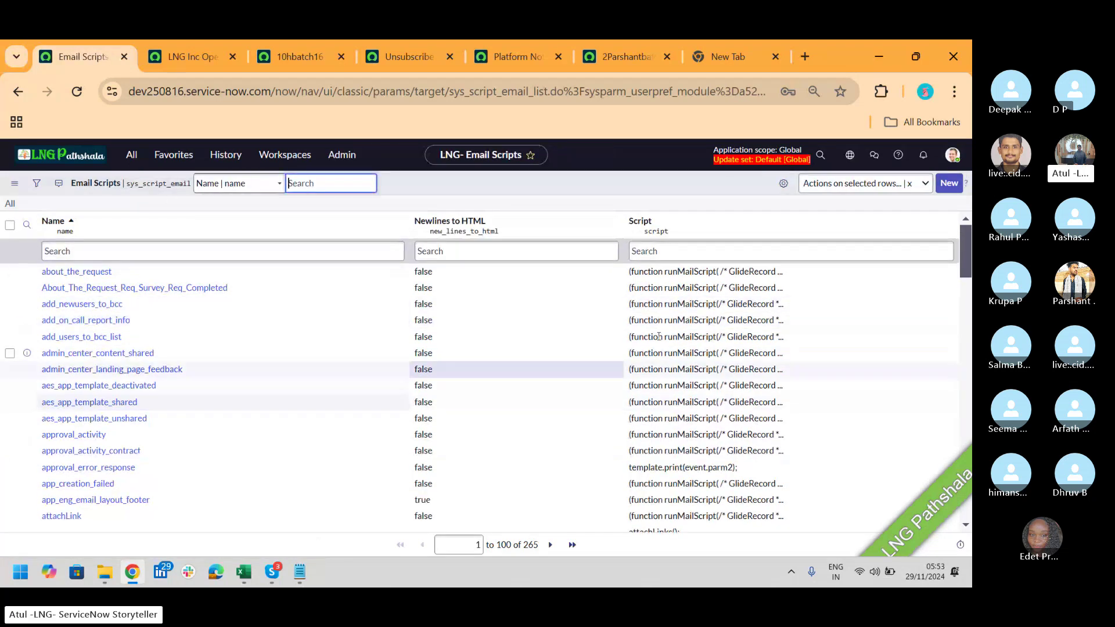
mouse_move(970, 238)
left_mouse_down()
mouse_move(961, 496)
mouse_move(966, 255)
left_mouse_up()
key("alt+Tab")
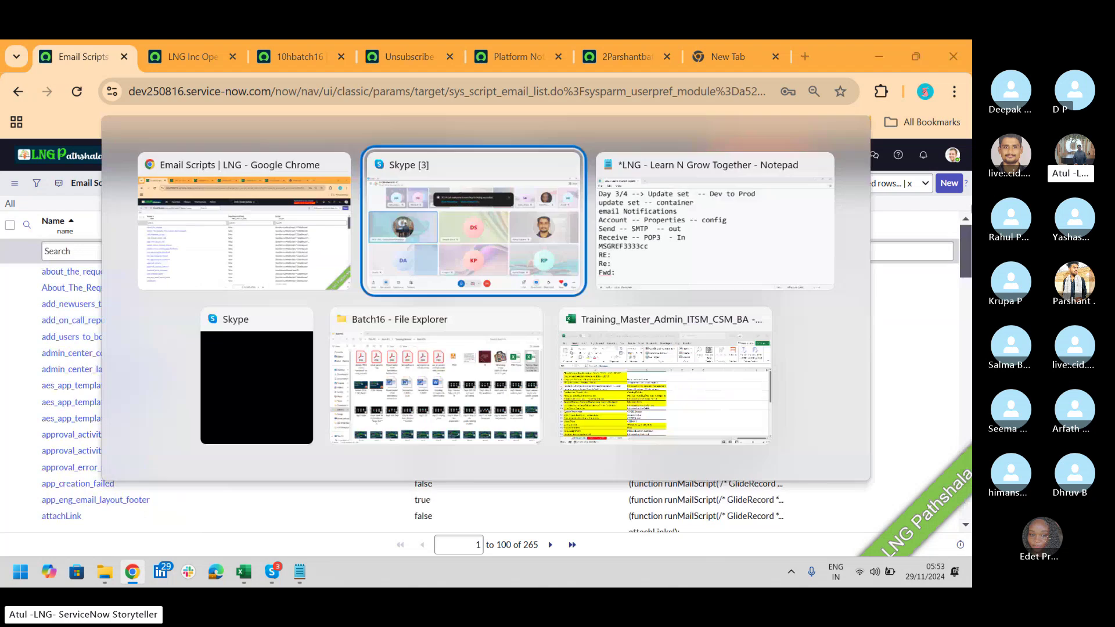